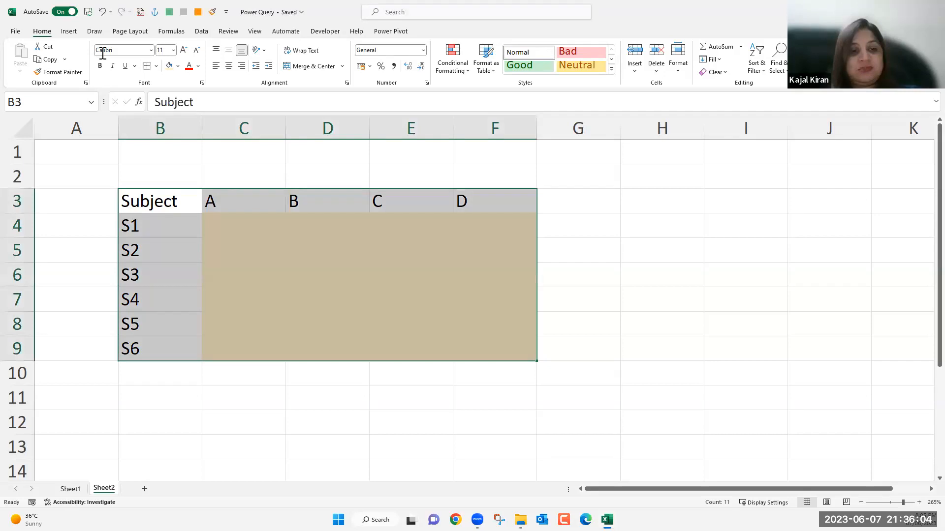
drag(252, 227, 477, 332)
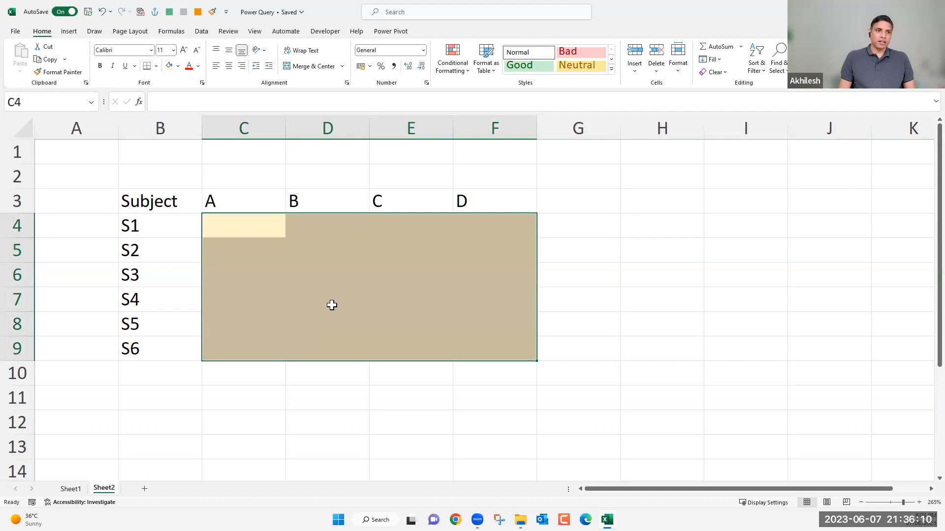
drag(178, 202, 469, 202)
drag(141, 240, 172, 348)
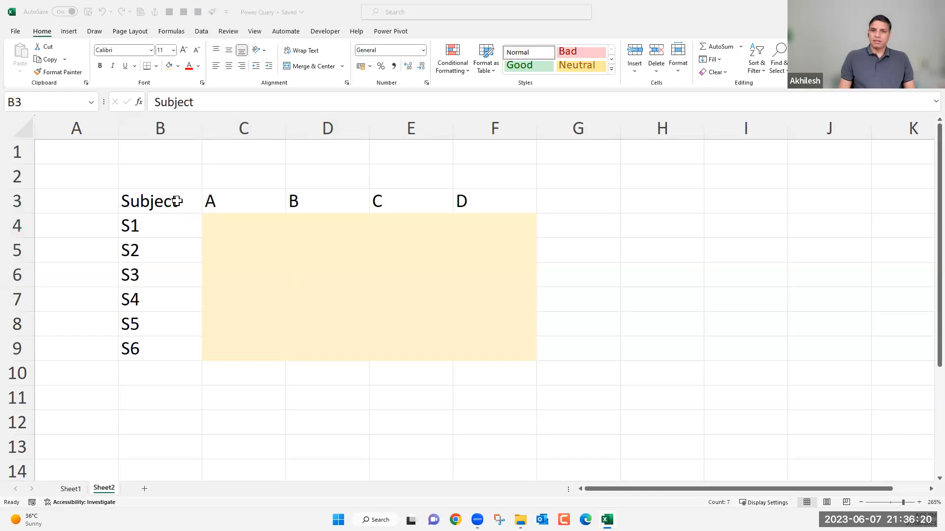
Check the Locked protection setting for all cells of the sheet and accept it as is.
click(26, 129)
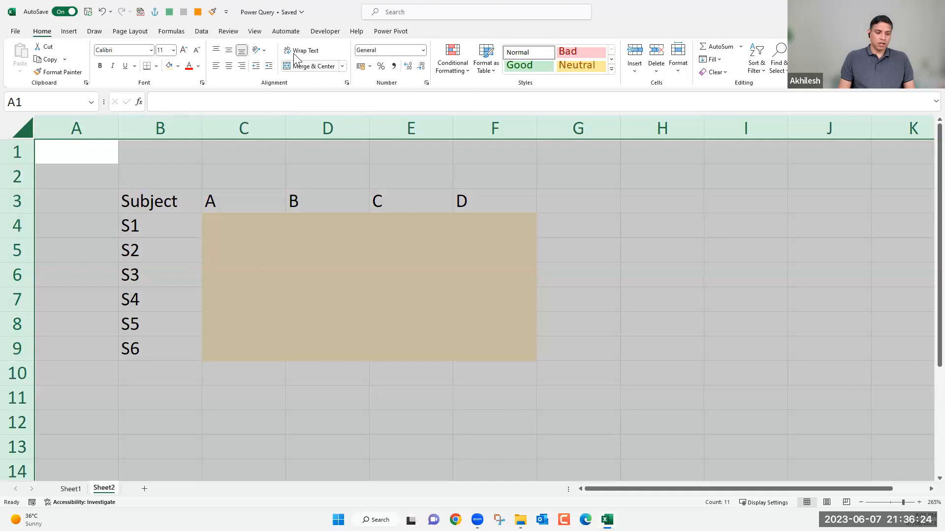
key(ctrl+1)
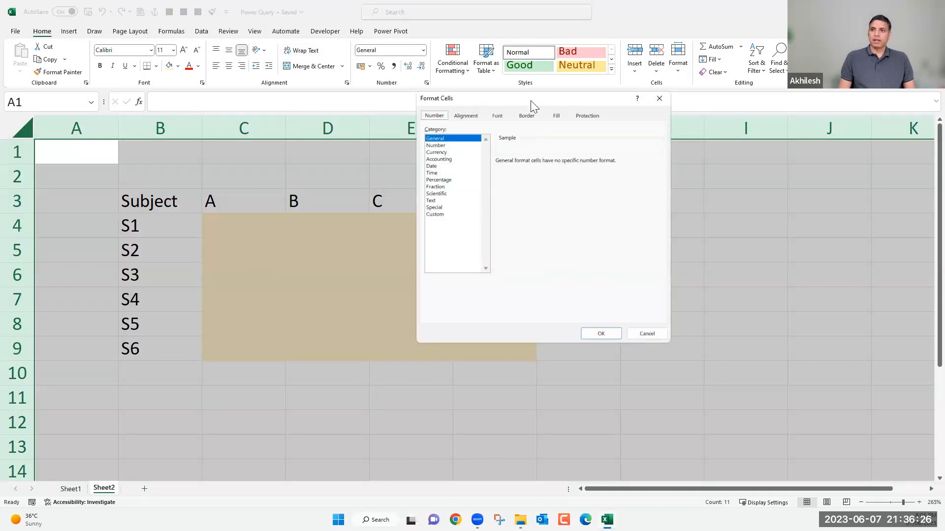
drag(530, 101, 305, 155)
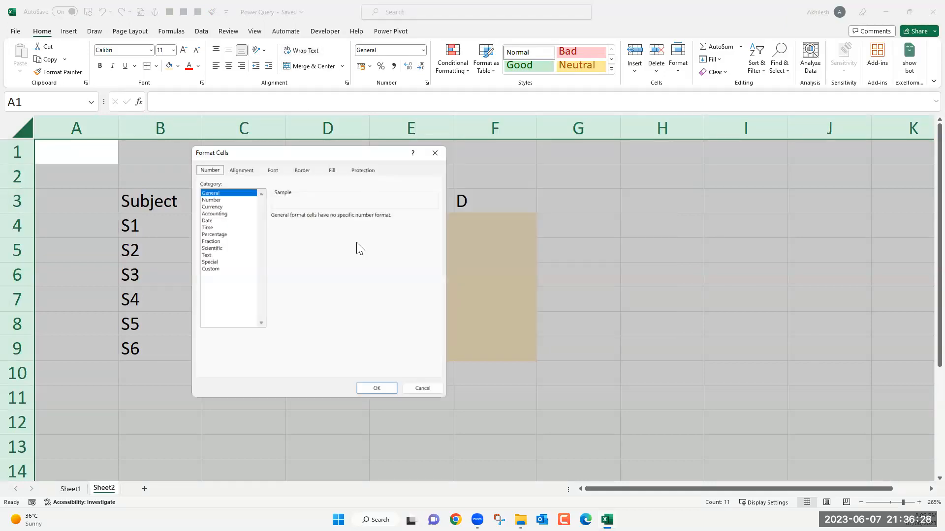
click(363, 170)
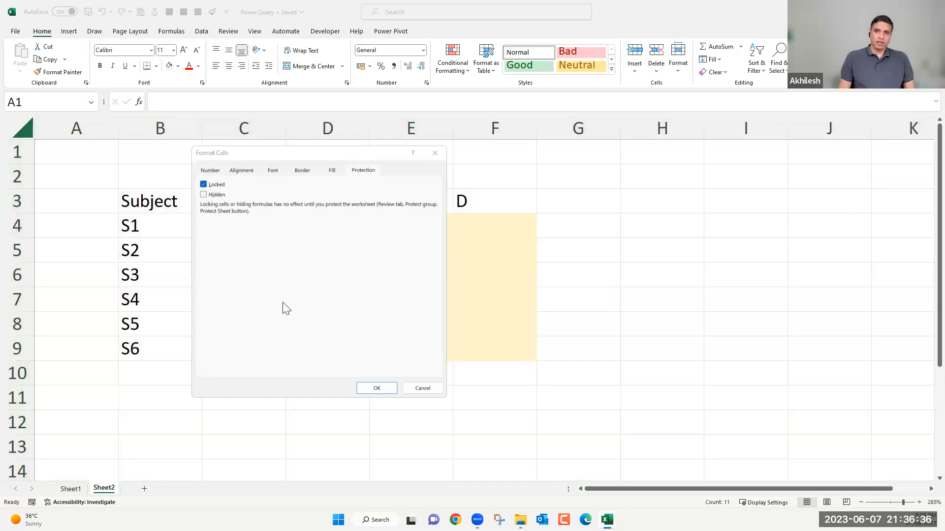
click(383, 388)
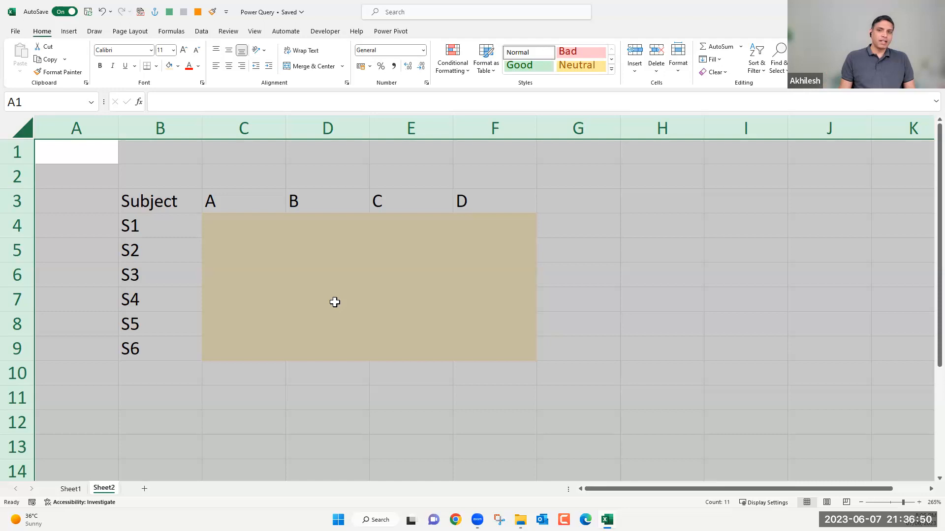
Turn off the Locked protection setting for the yellow input cells C4:F9.
drag(244, 226, 481, 359)
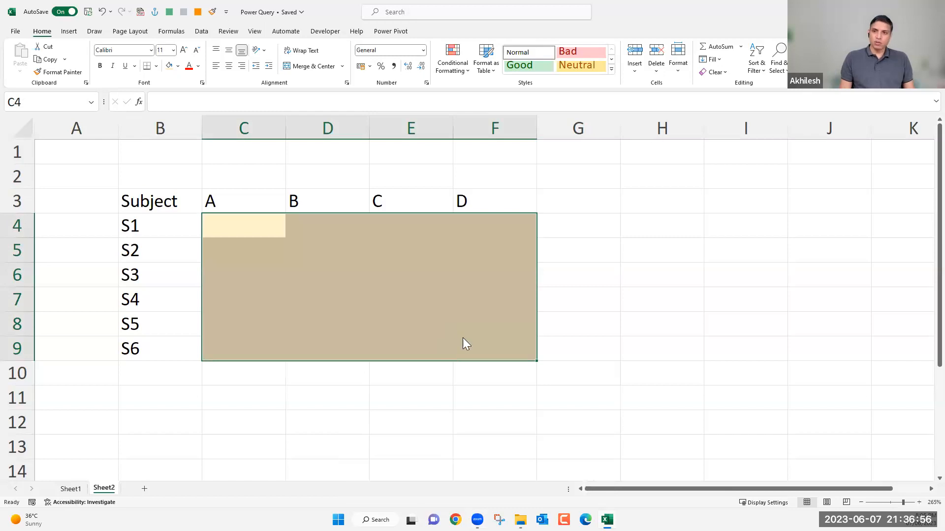
key(ctrl+1)
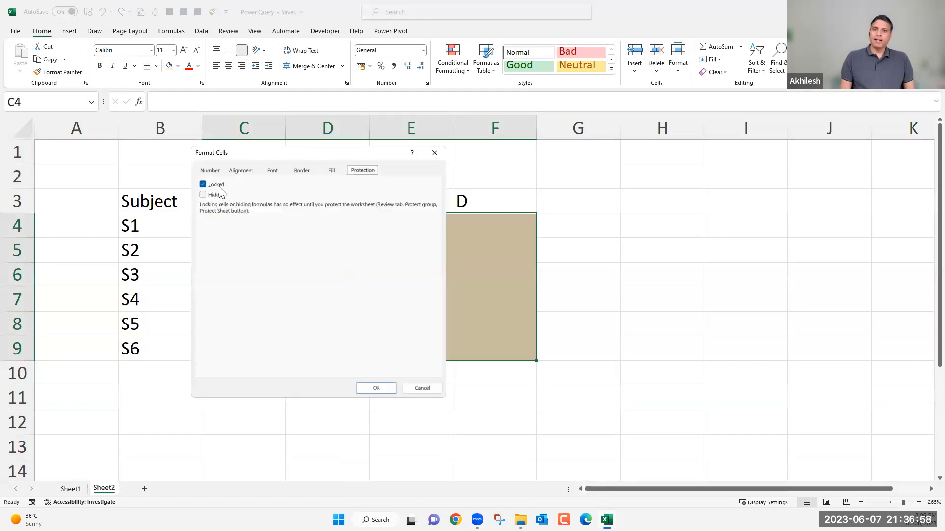
key(alt+l)
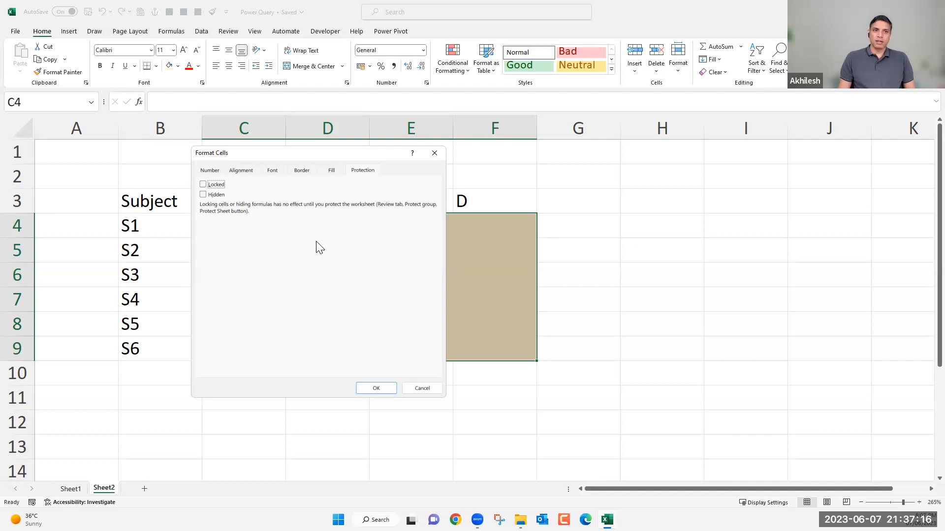
click(376, 385)
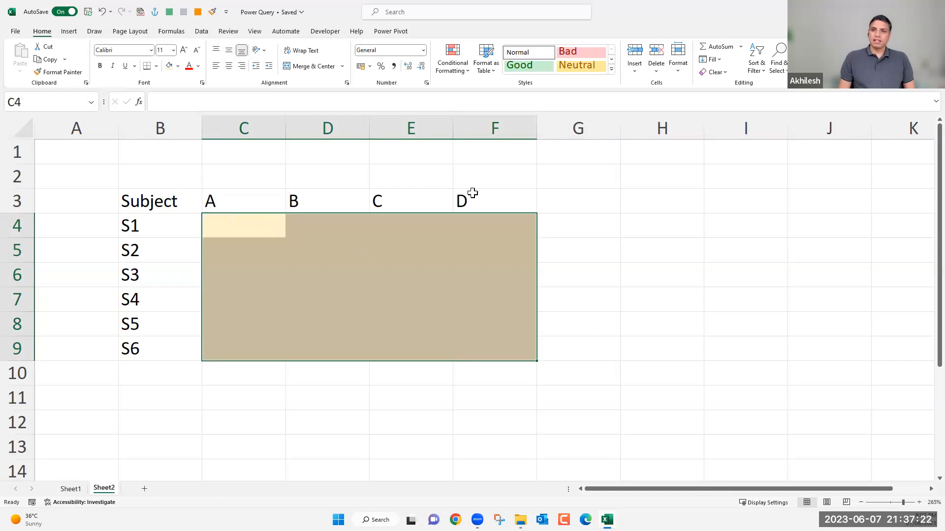
Select only the constants within B3:F9 using Go To Special and fill those header cells with light blue.
click(156, 201)
shift+click(172, 357)
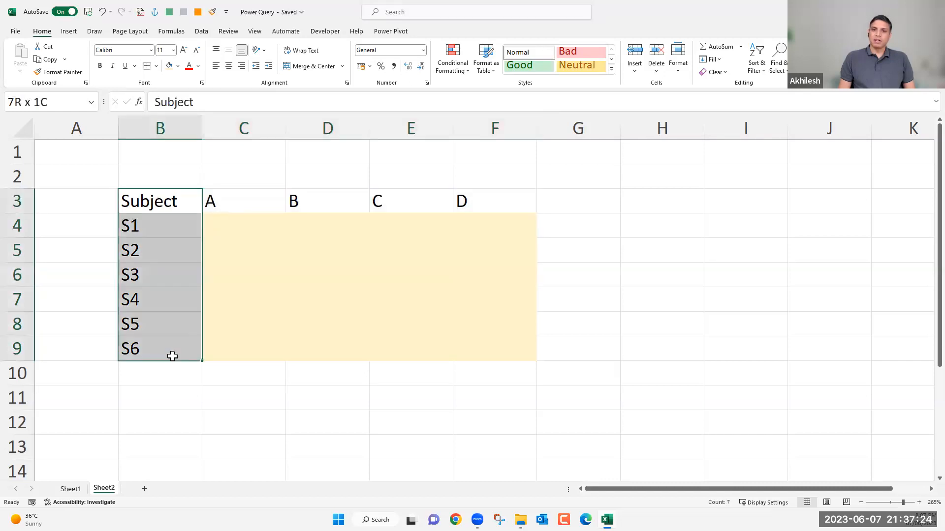
shift+click(492, 342)
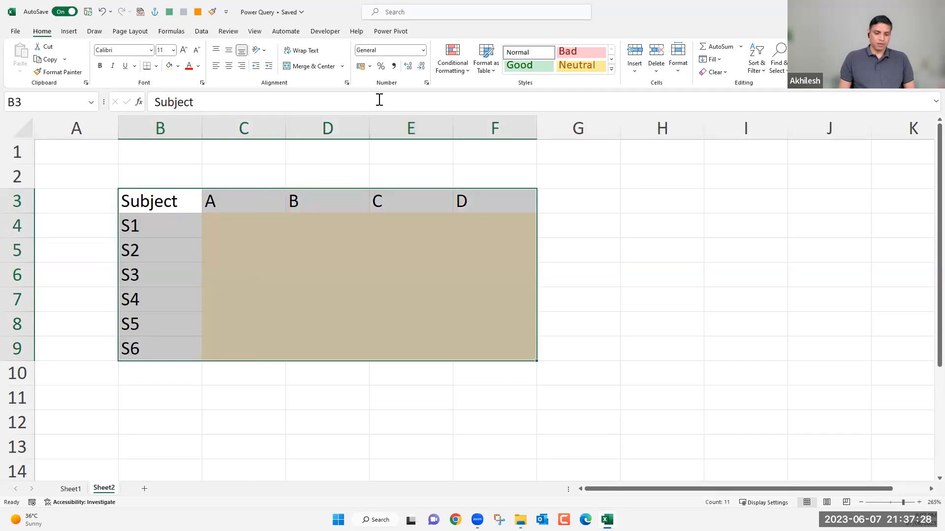
key(F5)
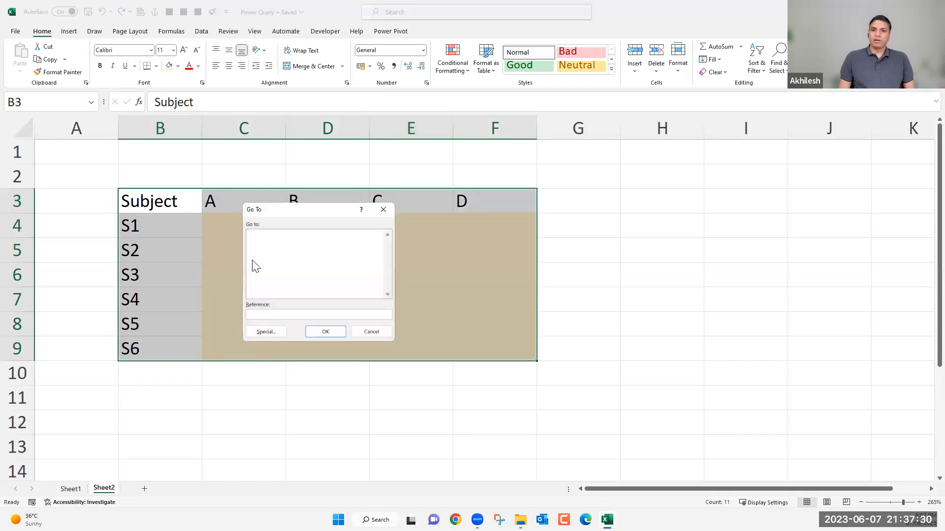
key(alt+s)
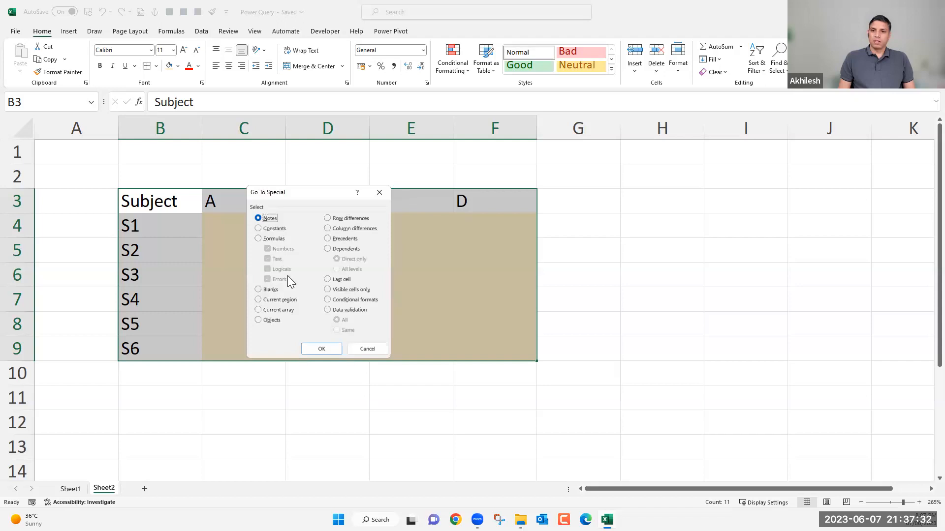
key(o)
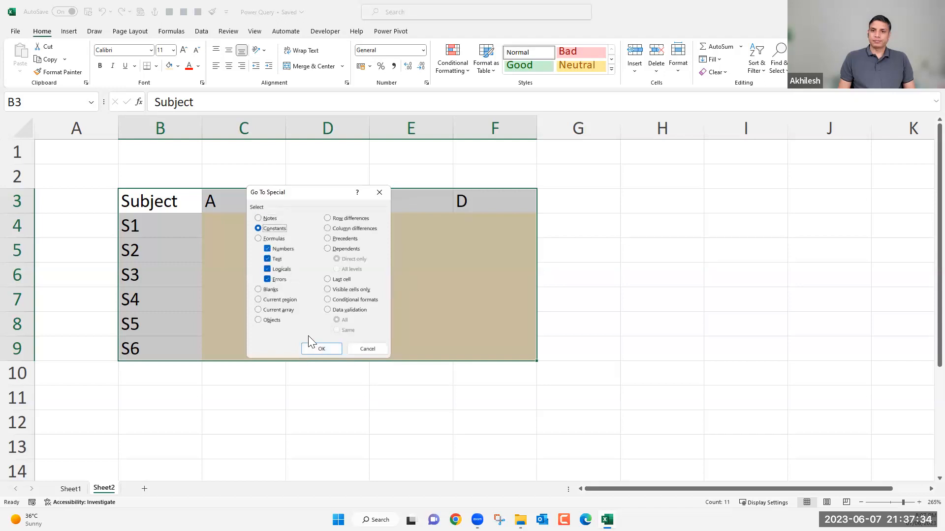
key(Return)
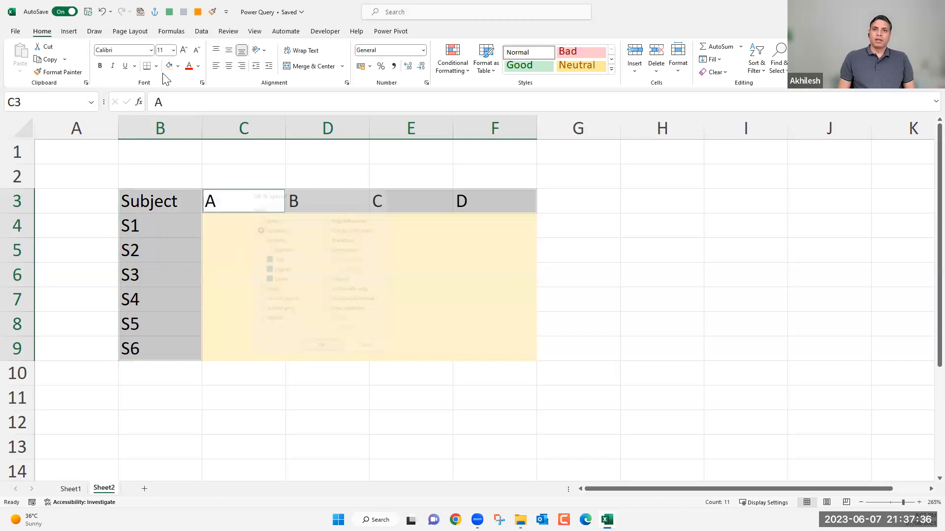
click(178, 66)
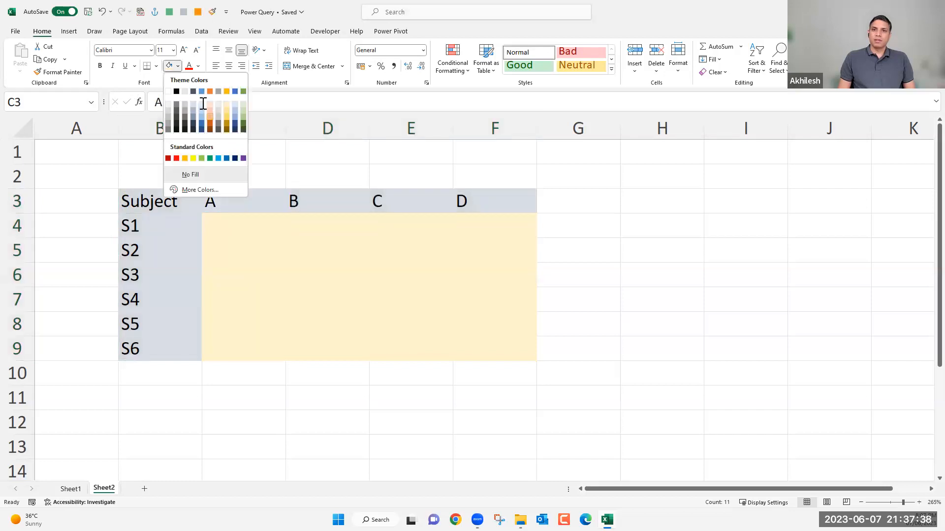
click(309, 306)
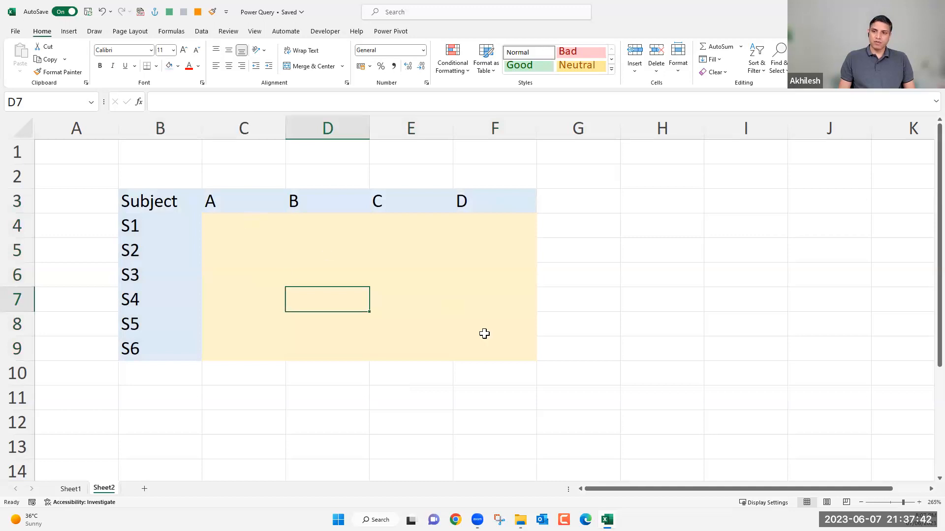
drag(248, 223, 411, 296)
click(174, 205)
drag(158, 166, 508, 373)
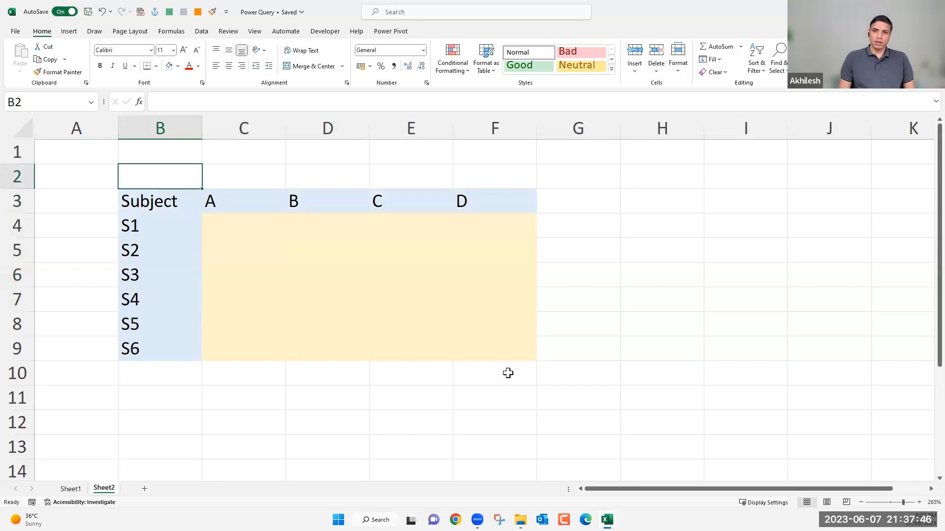
Try entering "trhr" in input cell C4 and "uj6u" in header cell C3, discarding both entries.
click(270, 229)
text(trhr)
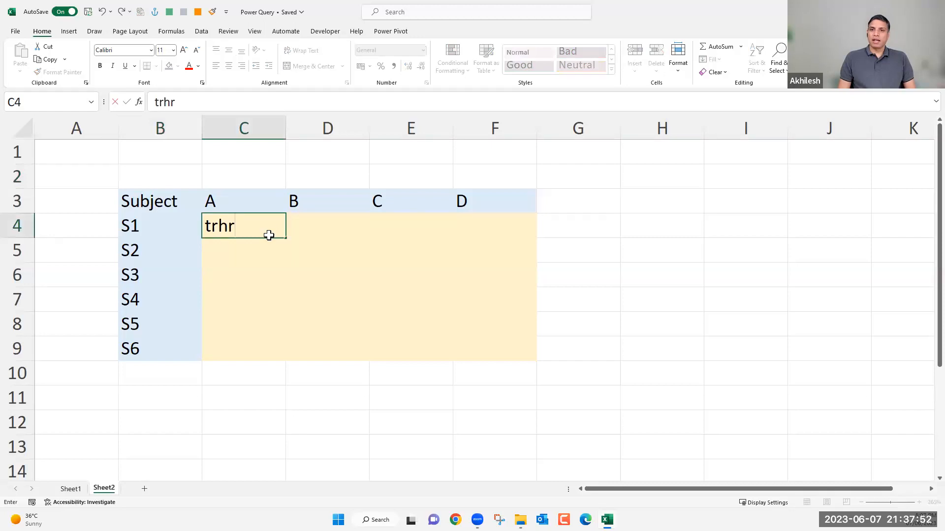
key(Escape)
click(233, 206)
text(uj)
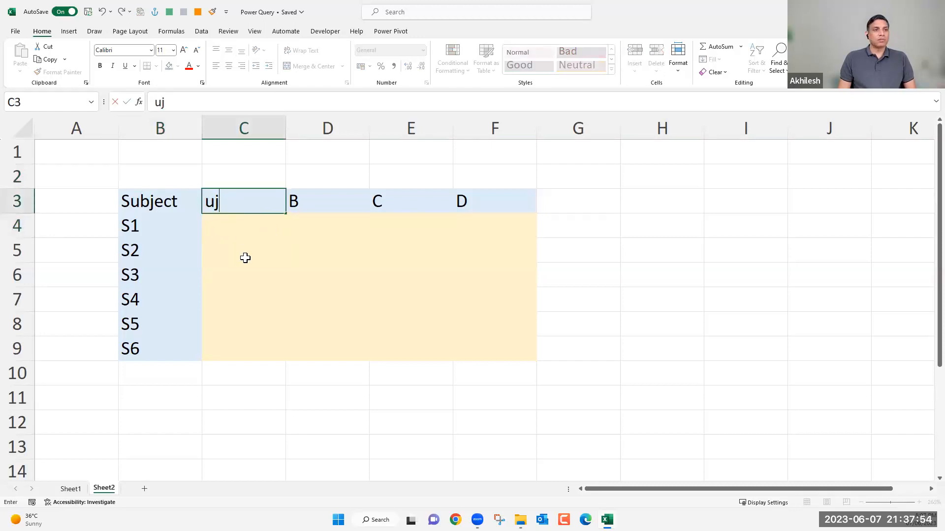
text(6u)
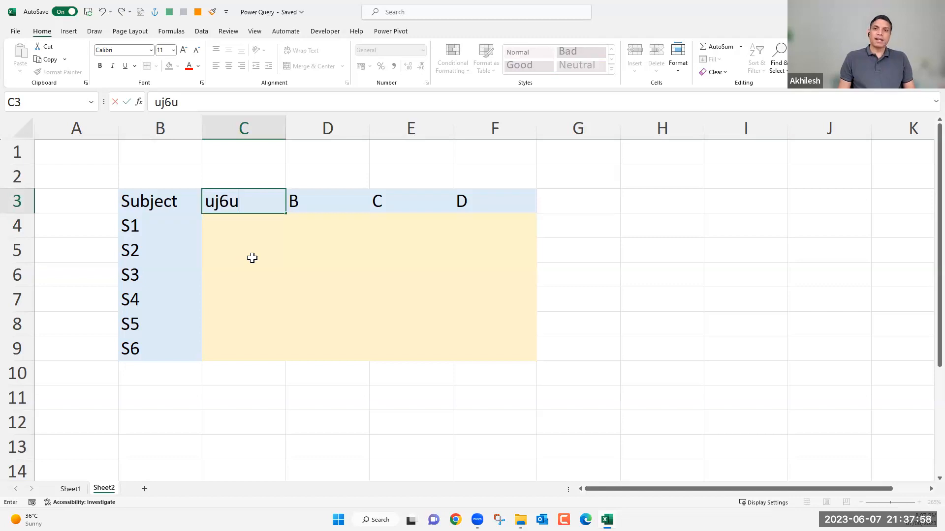
key(Escape)
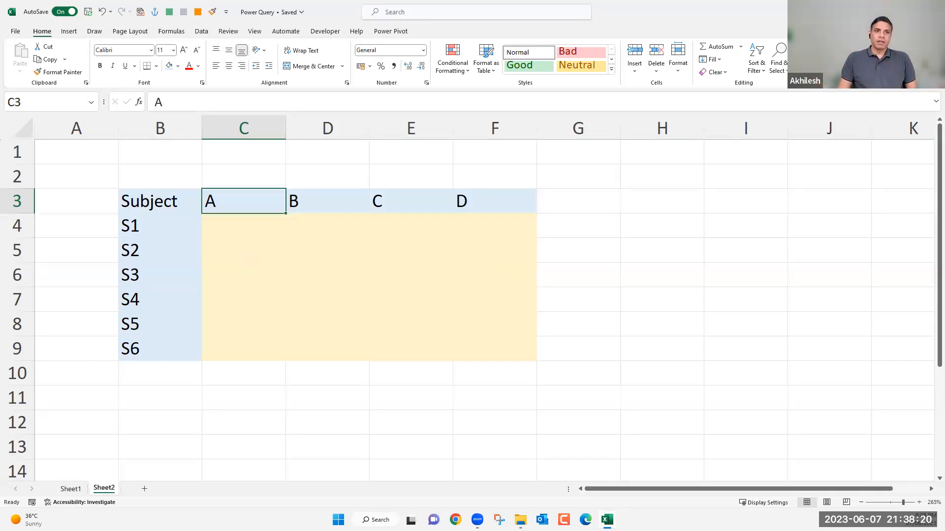
Open the Protect Sheet settings for Sheet2 and move the dialog over the table.
click(228, 31)
click(433, 59)
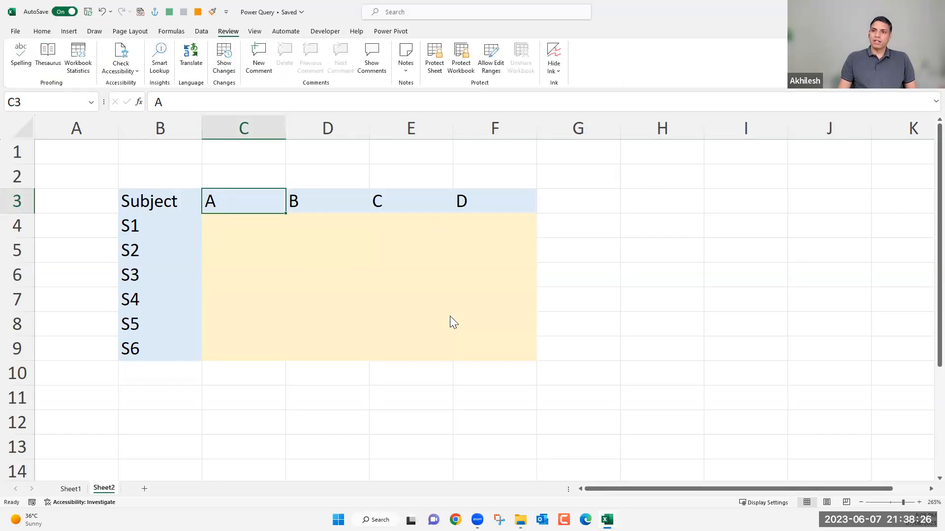
drag(459, 303, 398, 138)
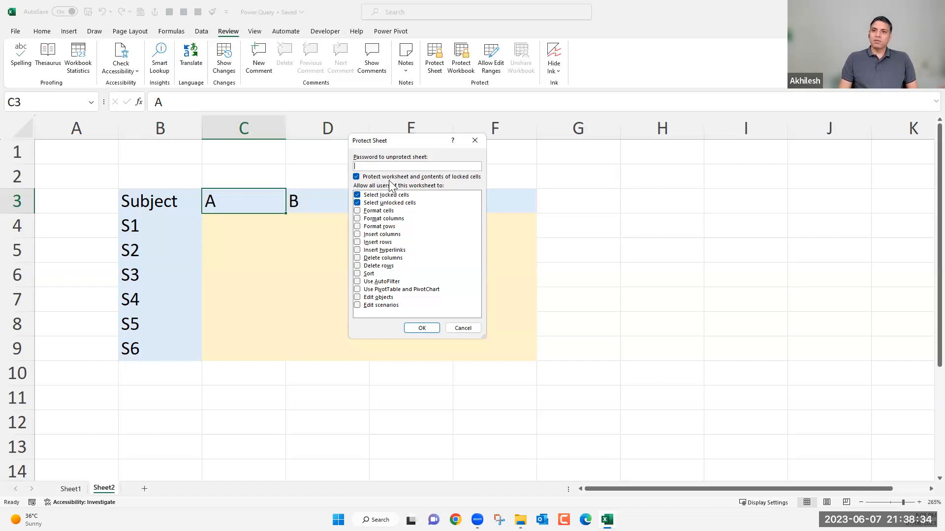
Try switching the permissions to select locked cells and select unlocked cells off and back on.
click(357, 195)
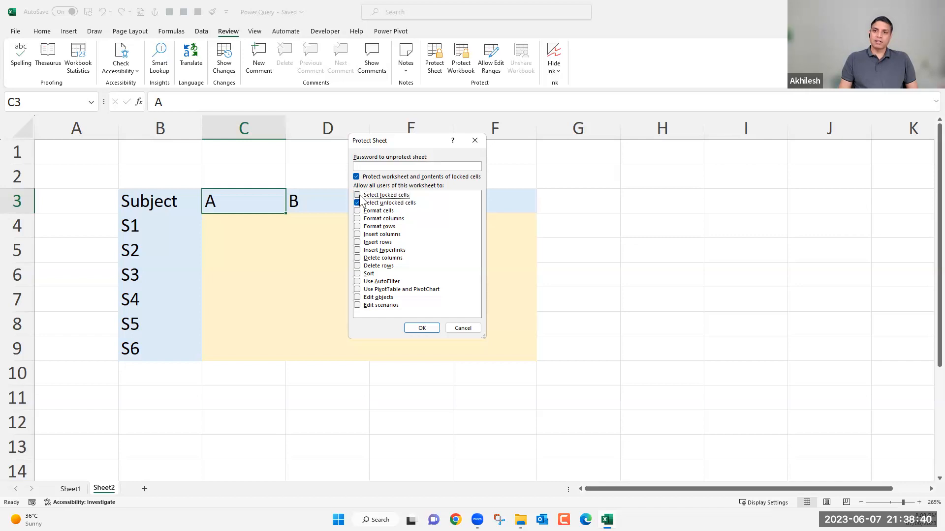
click(358, 195)
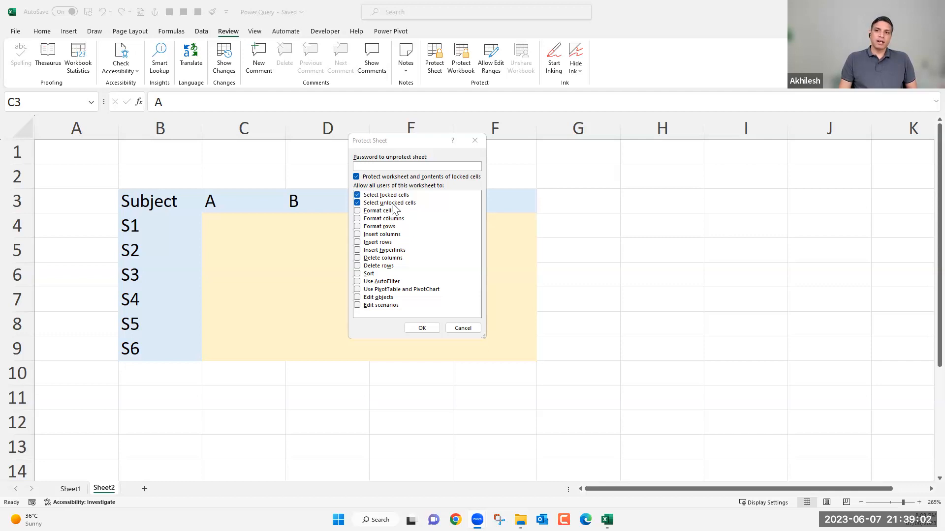
click(392, 204)
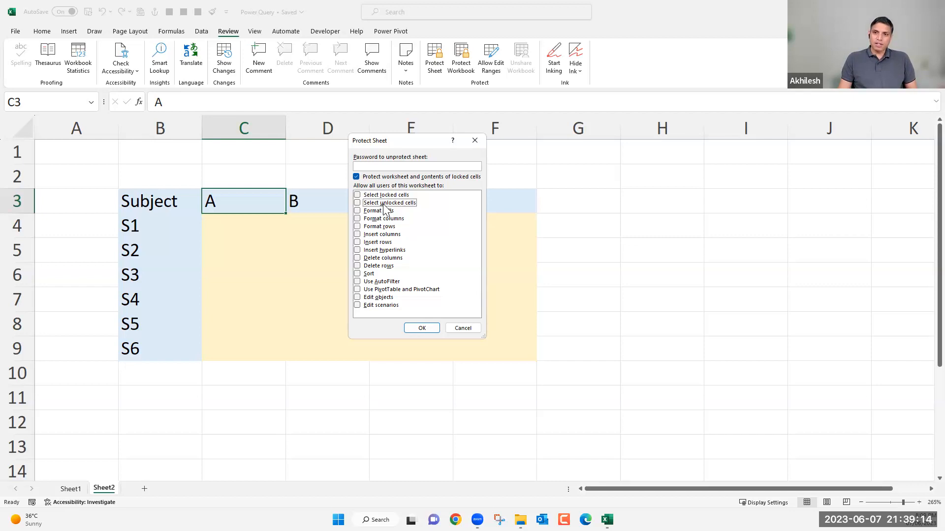
key(space)
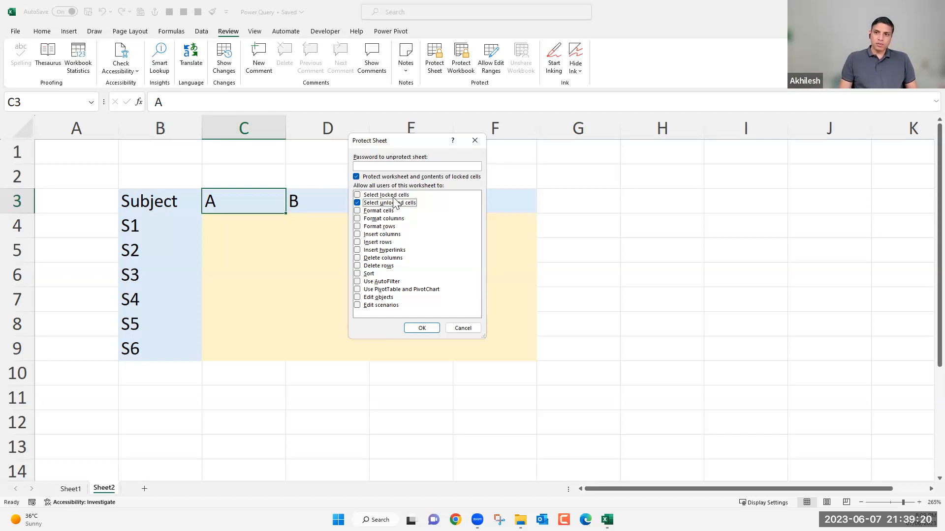
click(358, 195)
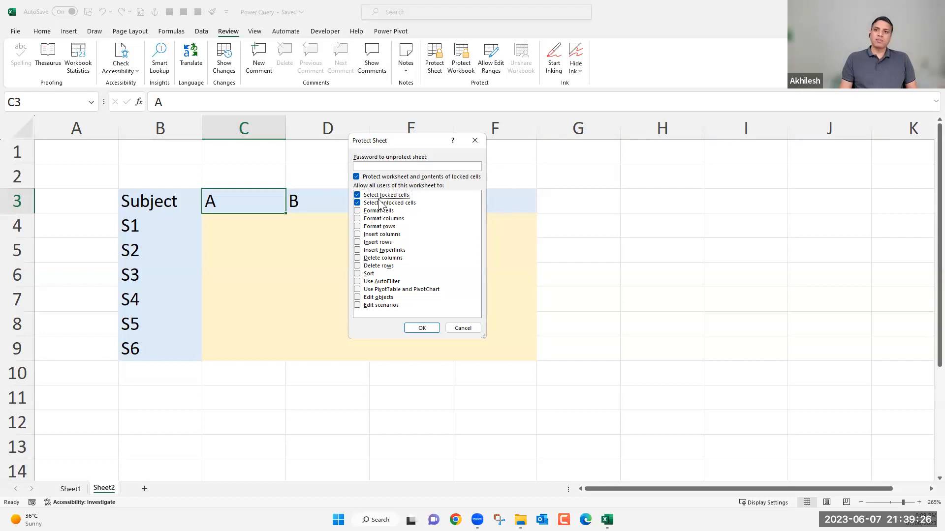
Allow all users of the protected sheet to use AutoFilter as well as PivotTable and PivotChart.
click(360, 282)
click(394, 291)
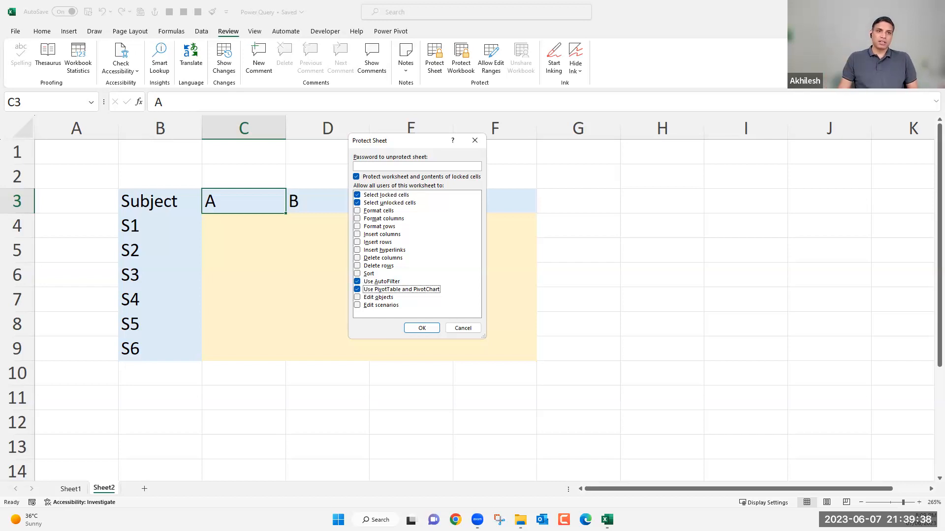
click(218, 270)
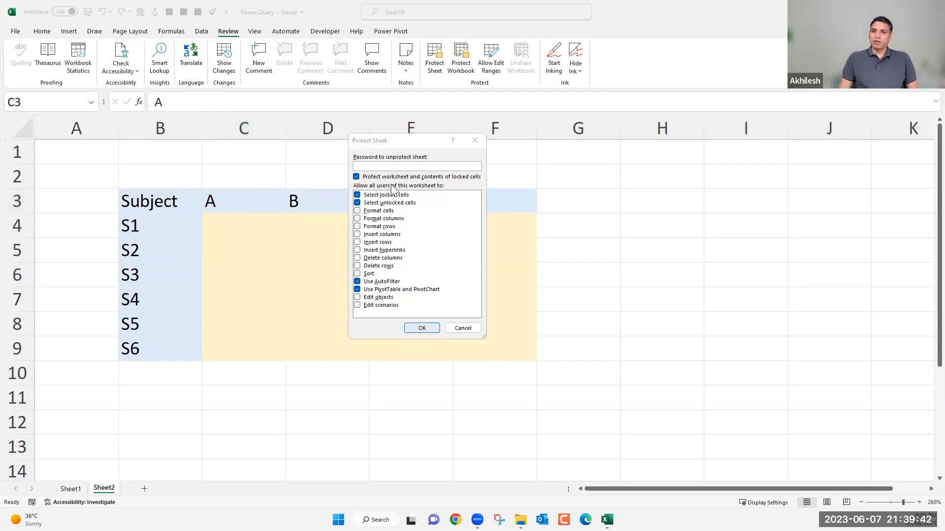
Protect Sheet2 by entering the sheet password and re-entering it to confirm.
click(394, 167)
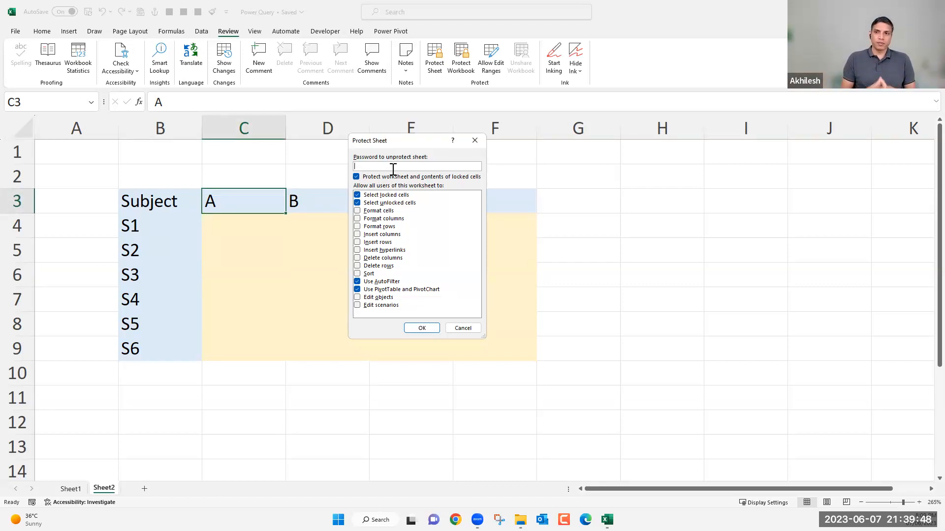
text(1234)
click(419, 328)
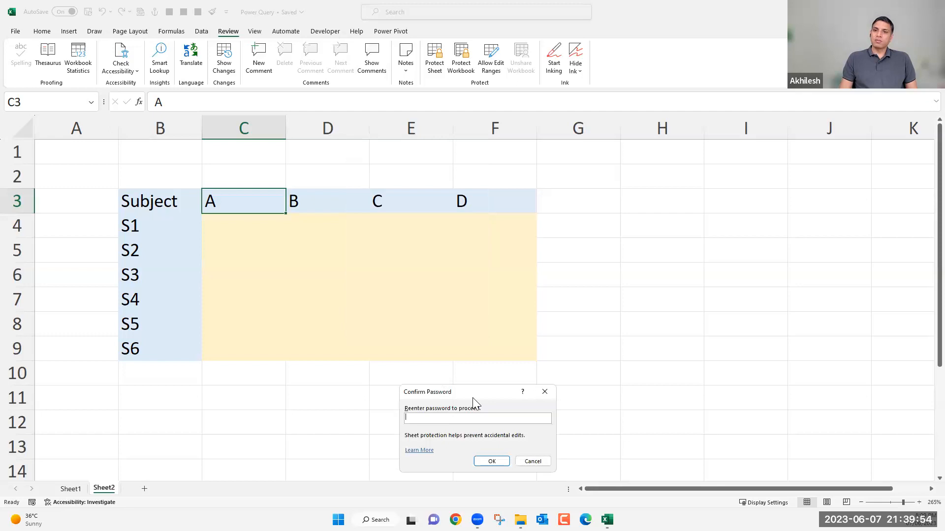
drag(475, 402, 340, 173)
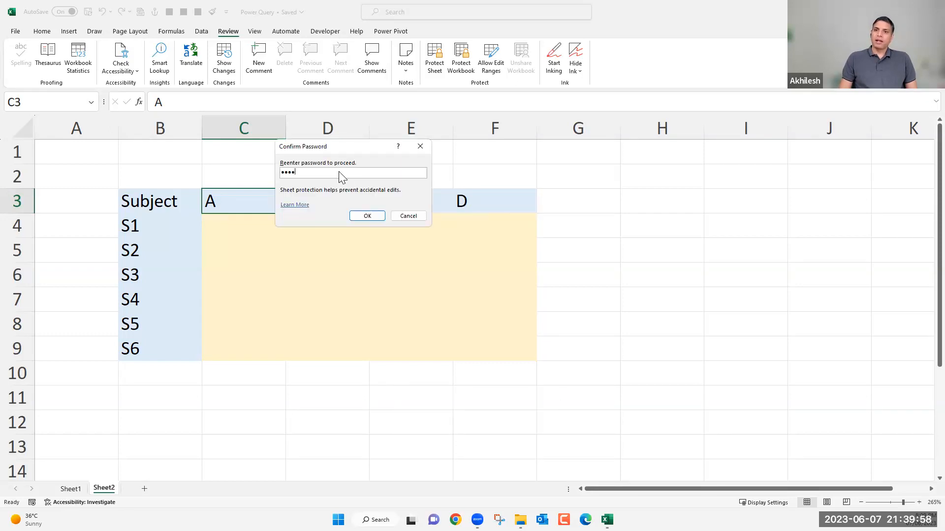
key(Return)
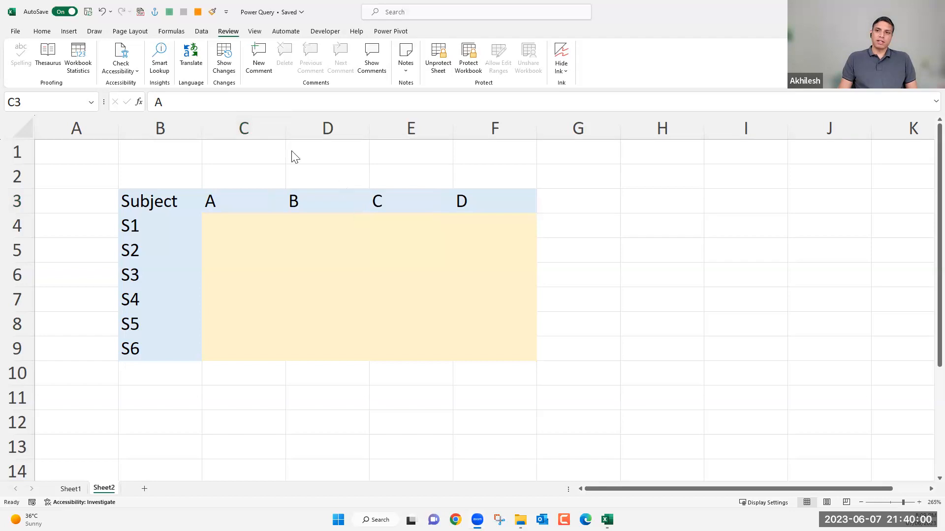
Try to edit locked cells C1 and C3, then enter "hgijoi n" in input cell C4 and discard it.
click(265, 157)
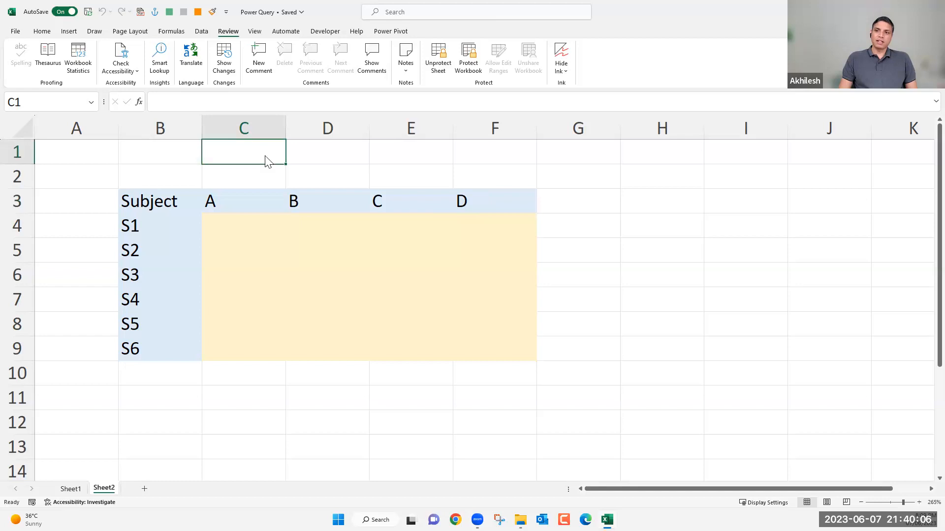
double_click(265, 156)
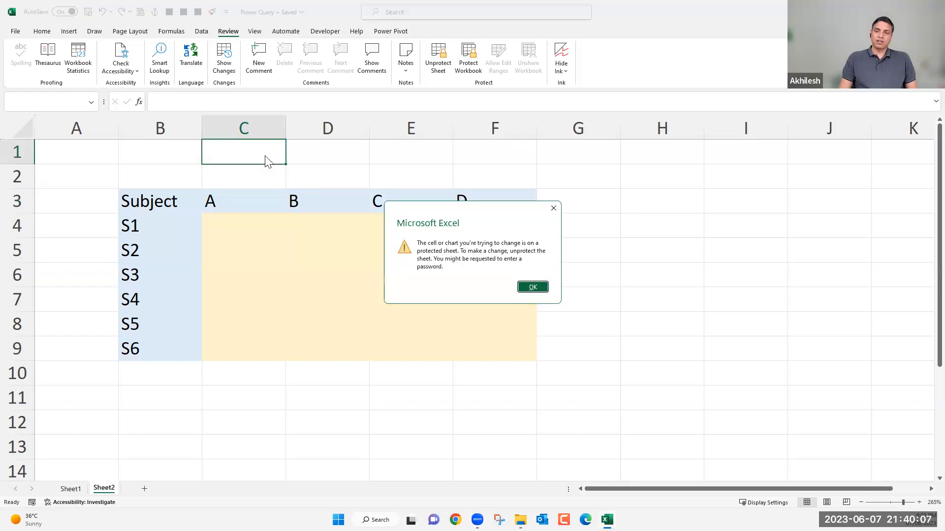
key(Escape)
double_click(267, 201)
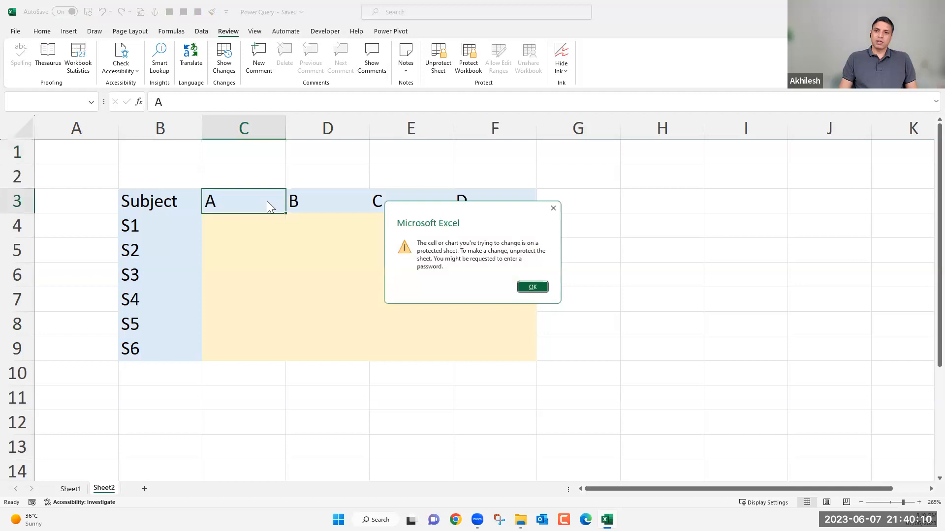
key(Escape)
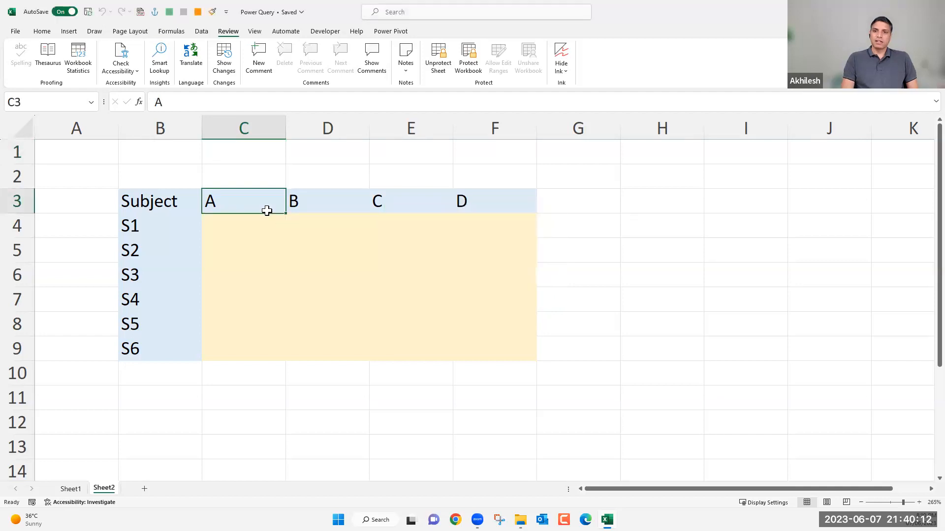
key(Return)
text(hgijoi n)
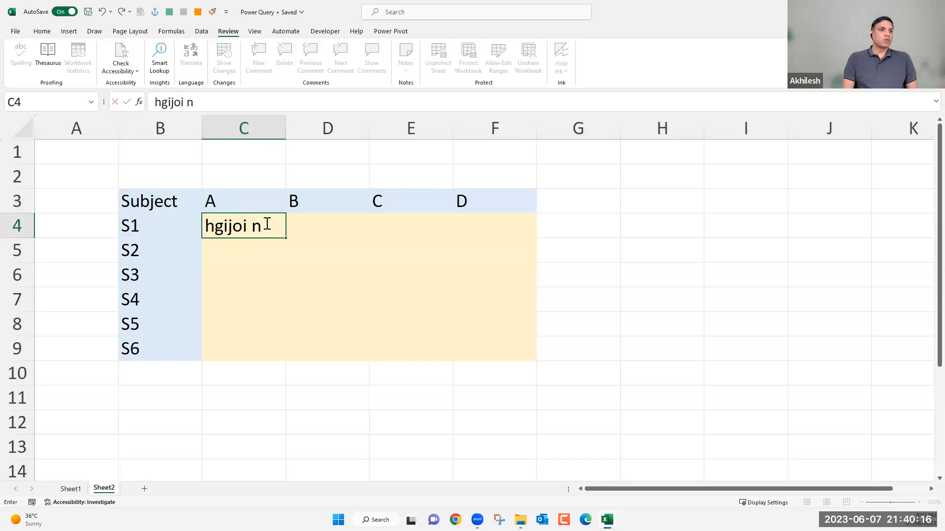
key(Escape)
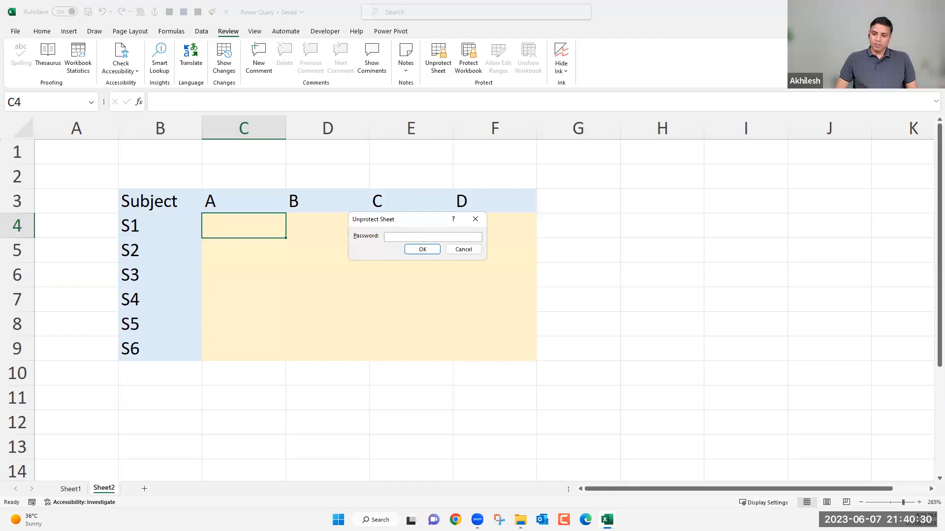
Remove the protection from Sheet2 by entering the sheet password.
click(423, 249)
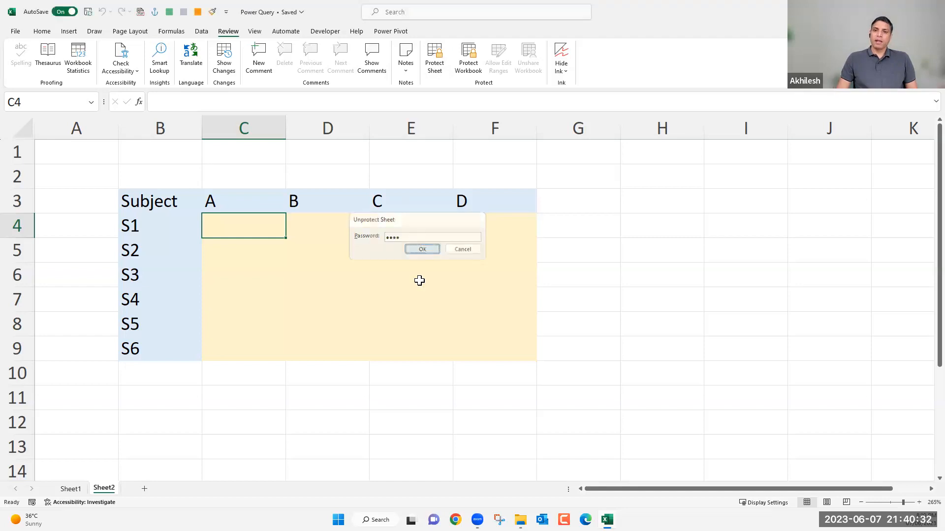
click(384, 284)
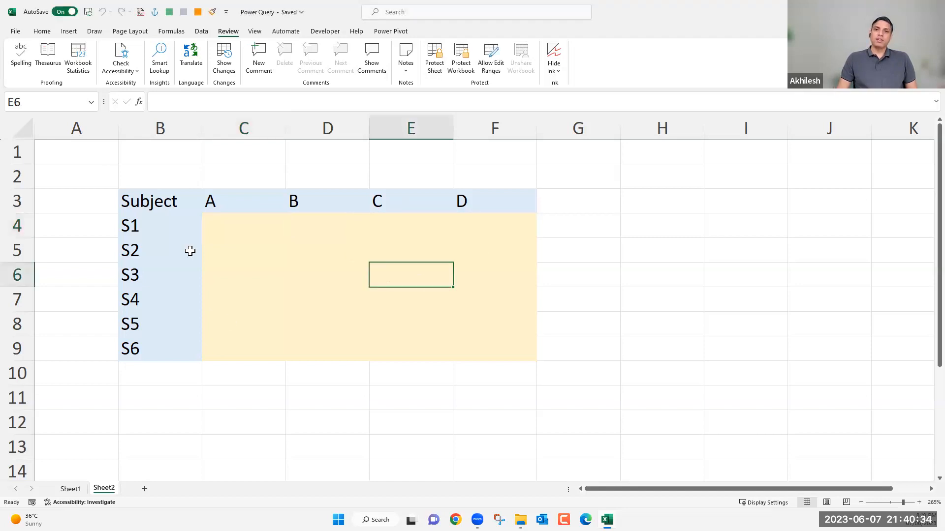
Turn off the Locked protection setting for the yellow input cells C4:F9.
drag(223, 219, 436, 316)
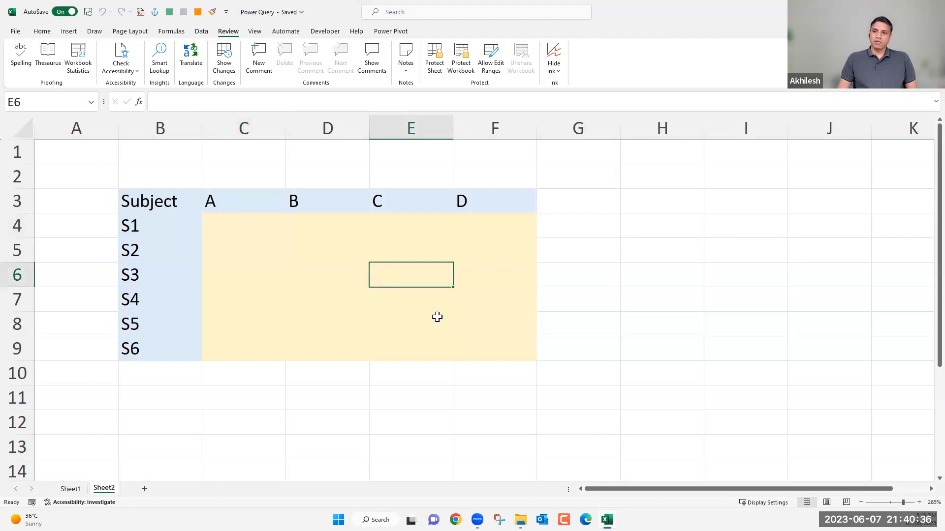
drag(491, 354, 490, 354)
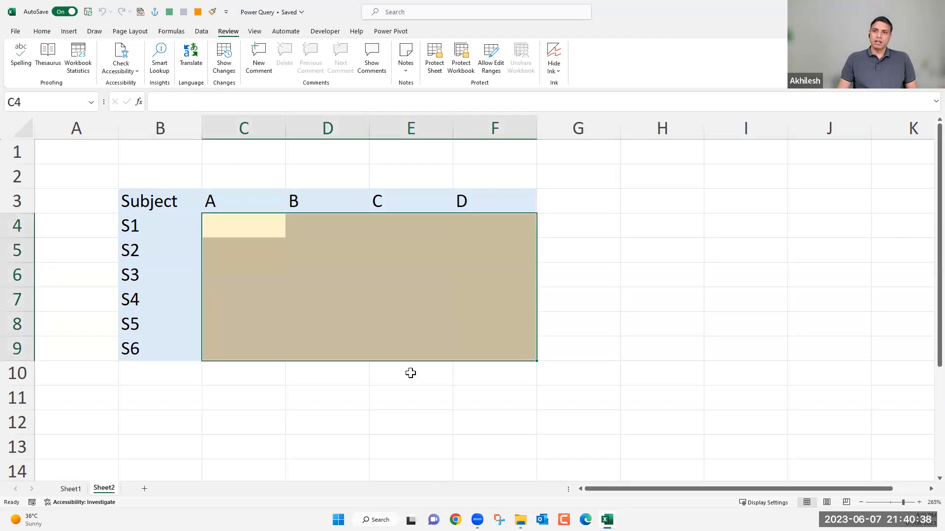
key(ctrl+1)
click(167, 56)
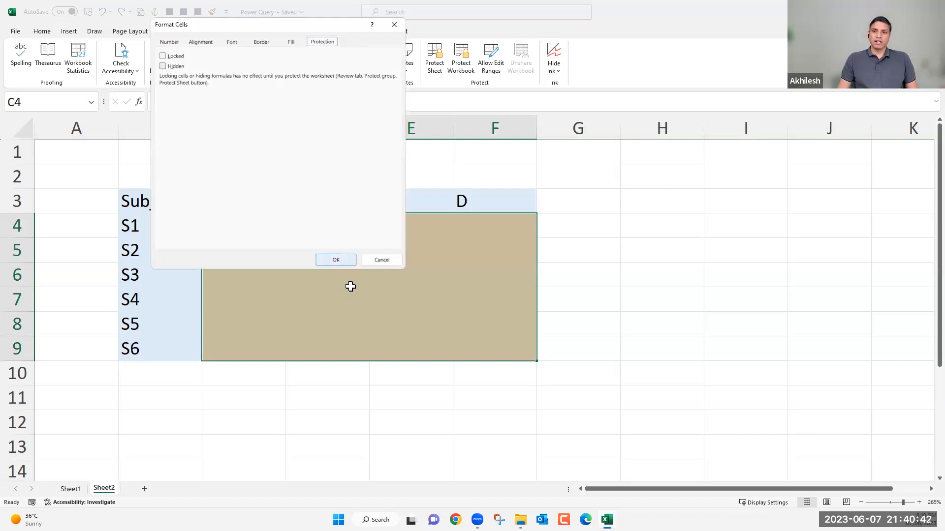
key(Return)
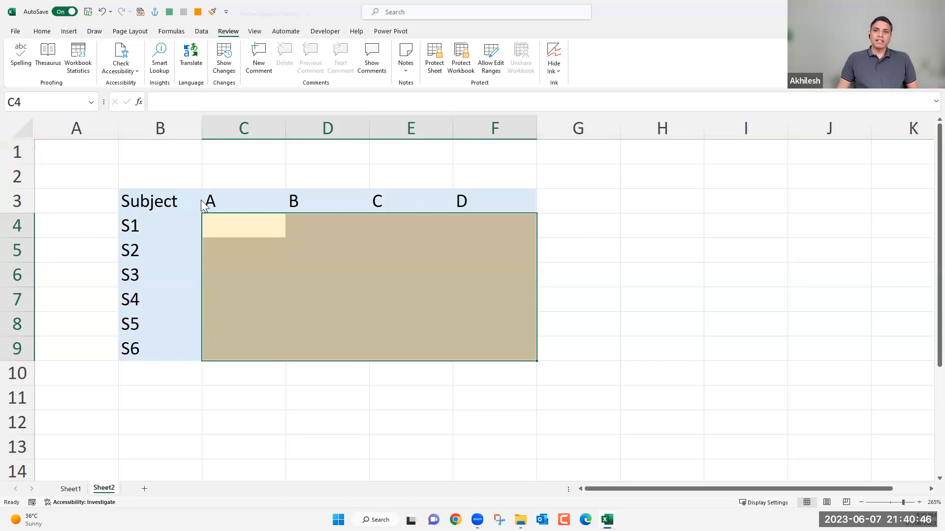
Set every cell of Sheet2 to Locked in the cell format's protection settings.
drag(475, 199, 167, 350)
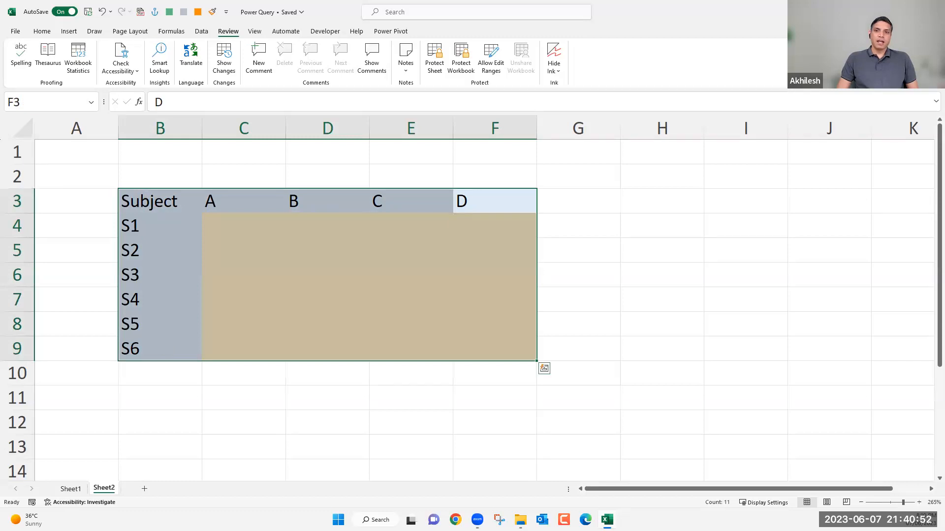
click(228, 183)
click(26, 130)
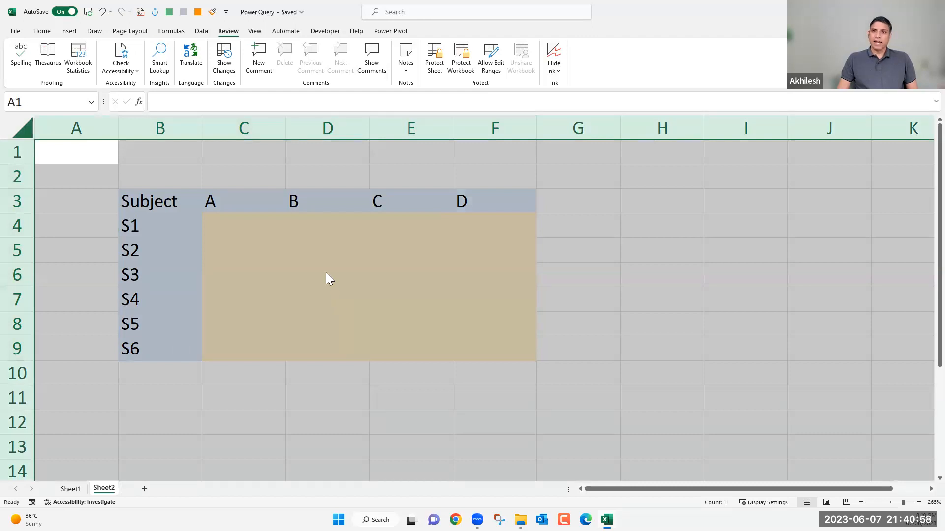
key(ctrl+1)
click(164, 57)
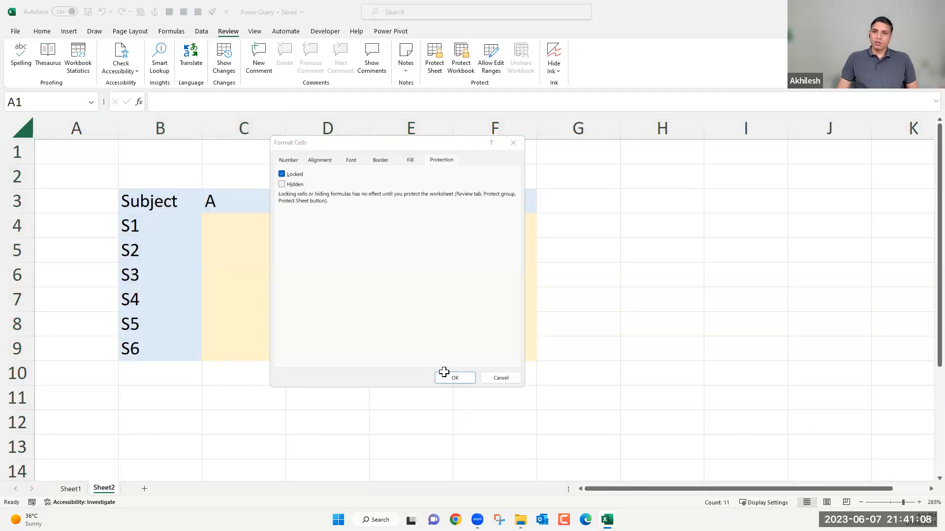
click(448, 377)
Unlock only the yellow input range C4:F9 in the cell format's protection settings.
drag(245, 225, 475, 353)
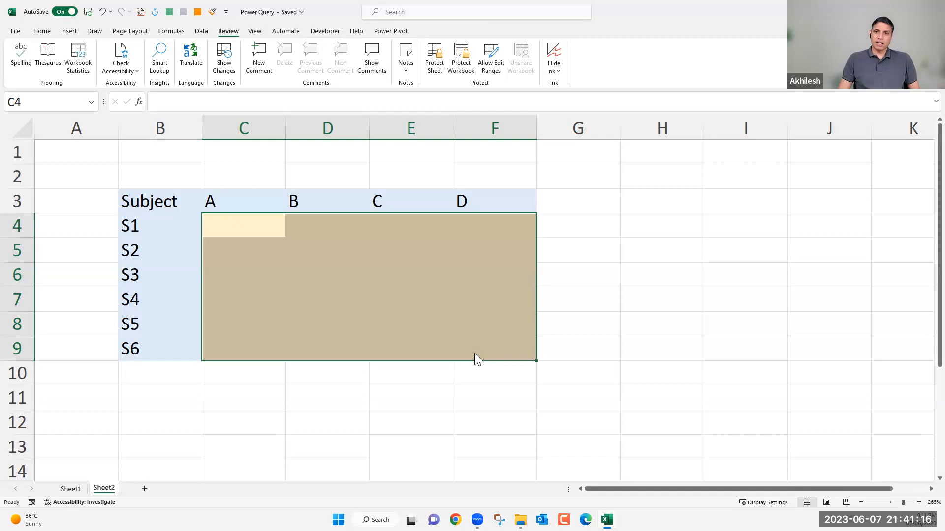
key(ctrl+1)
key(alt+l)
click(462, 376)
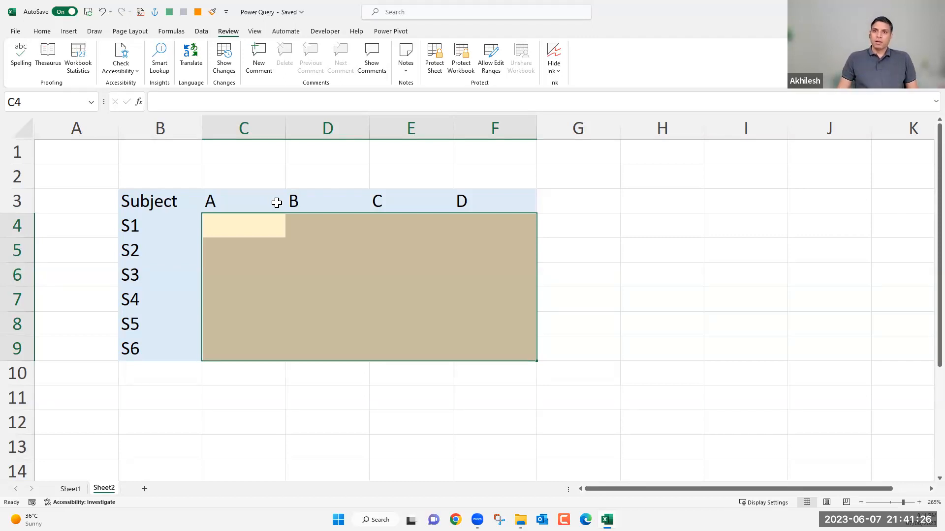
Review the Protect Sheet options for Sheet2 and close the dialog without applying protection.
click(435, 68)
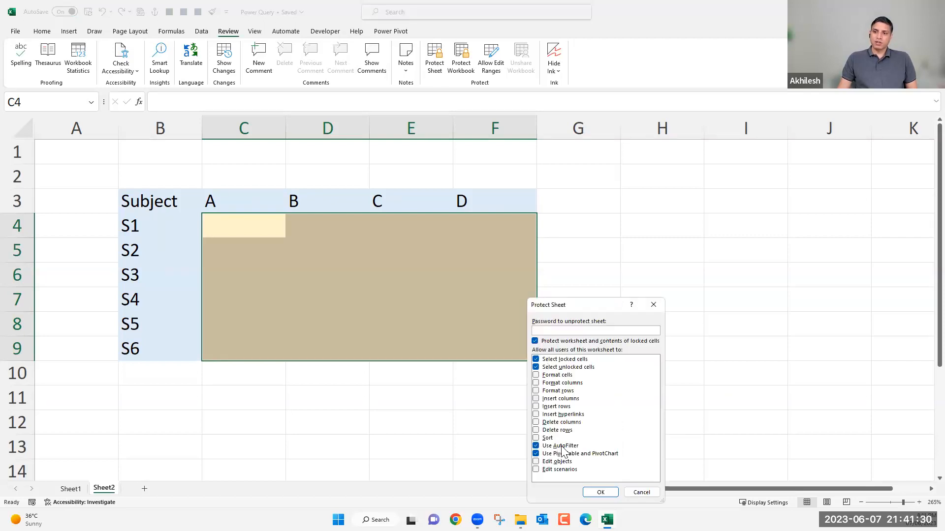
drag(570, 306, 498, 147)
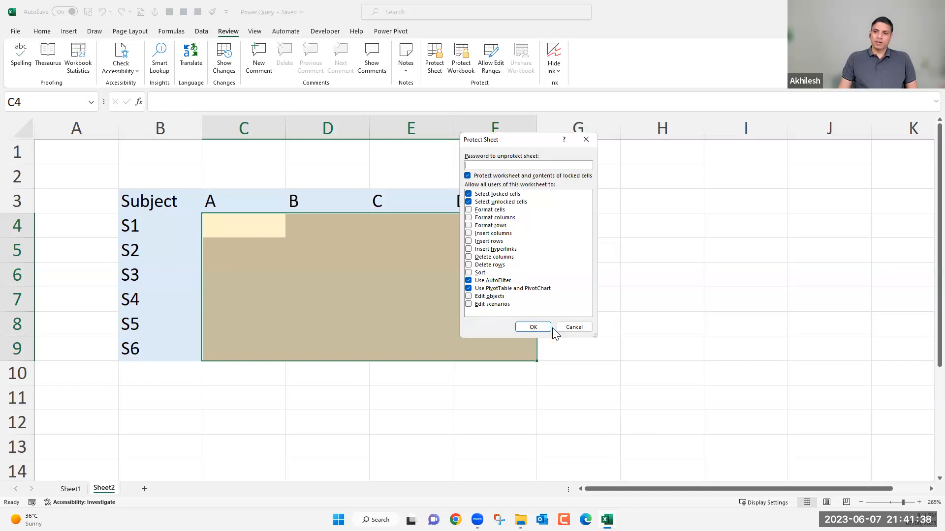
click(535, 331)
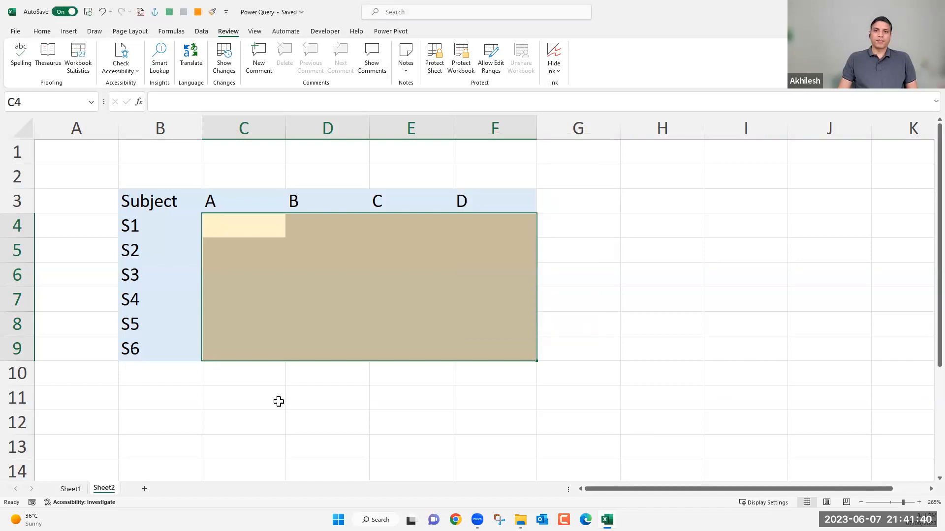
click(279, 402)
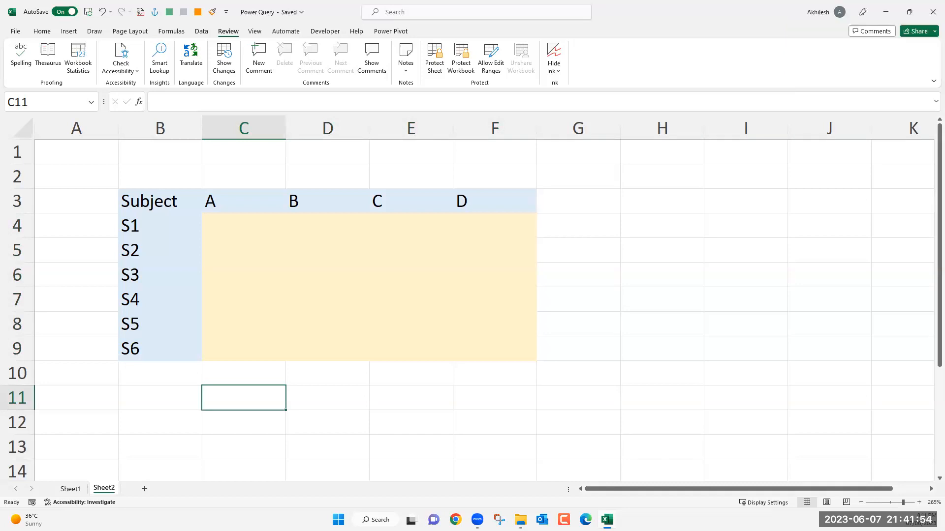
key(ctrl+n)
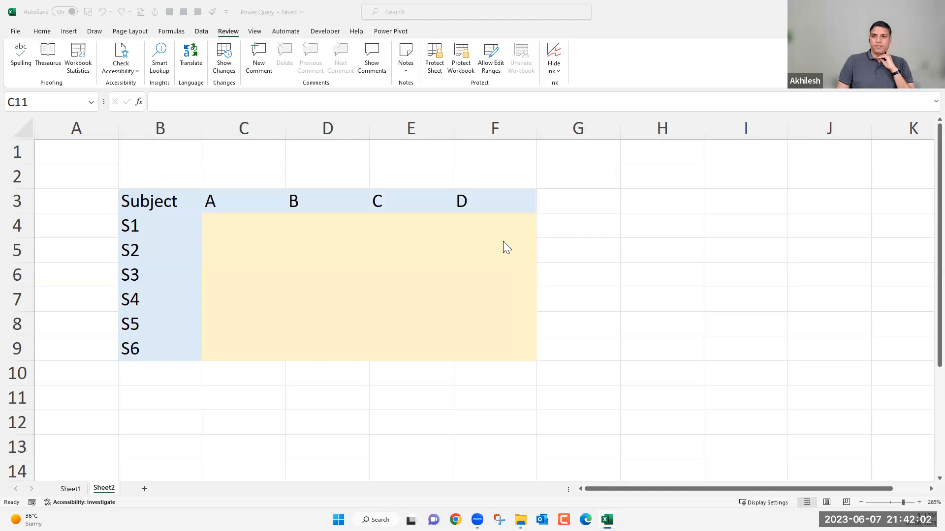
click(257, 223)
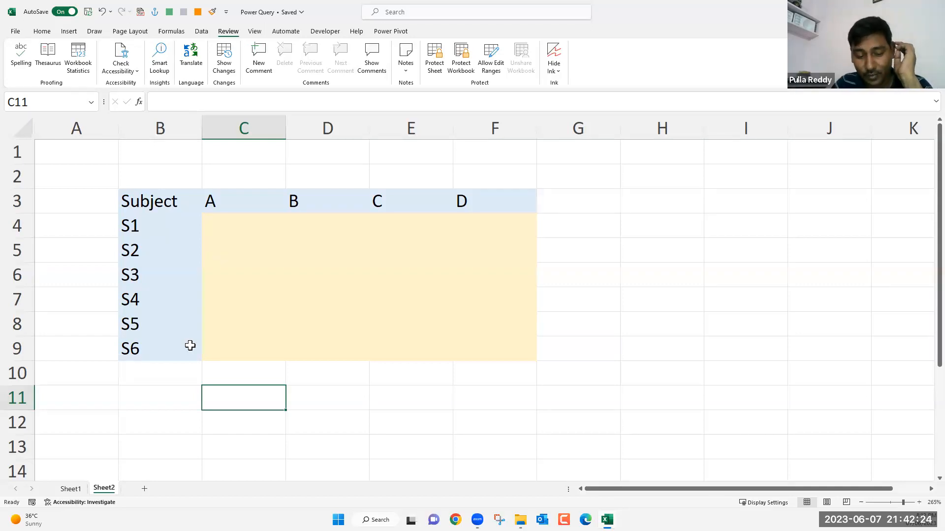
click(245, 225)
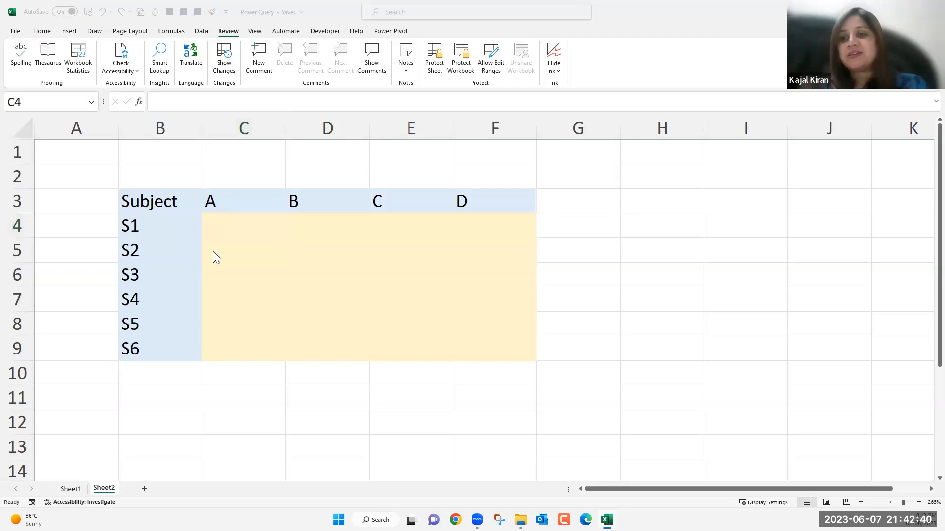
Replace the subject labels in B4:B9 with the numbers 1, 2, 5, 10, 20 and 30.
click(173, 225)
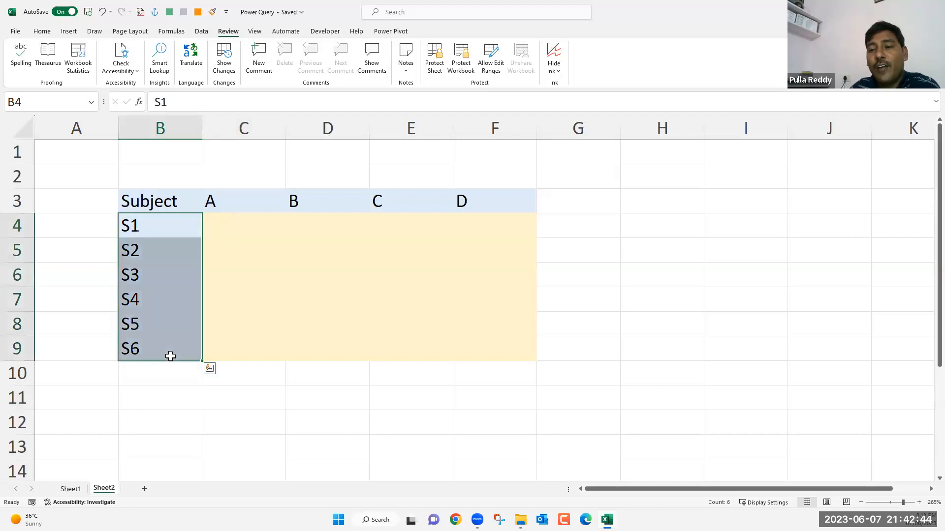
text(1)
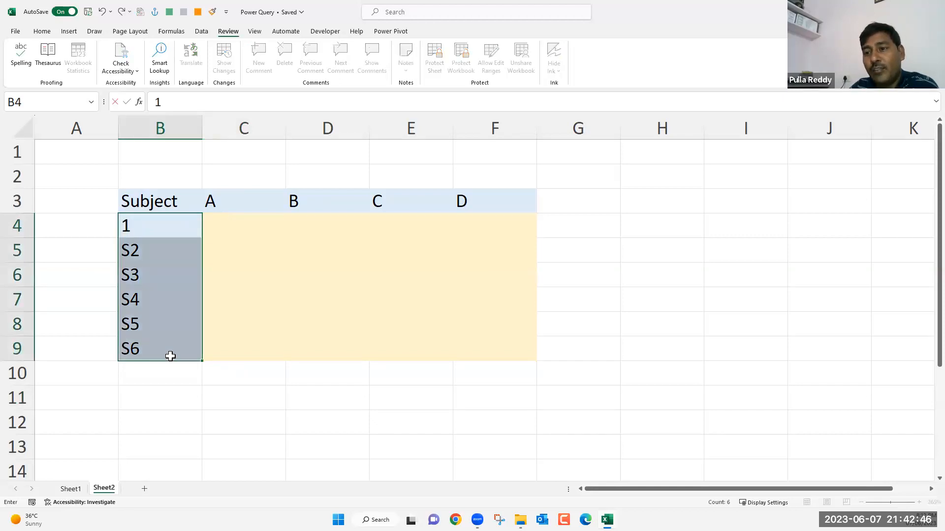
key(Return)
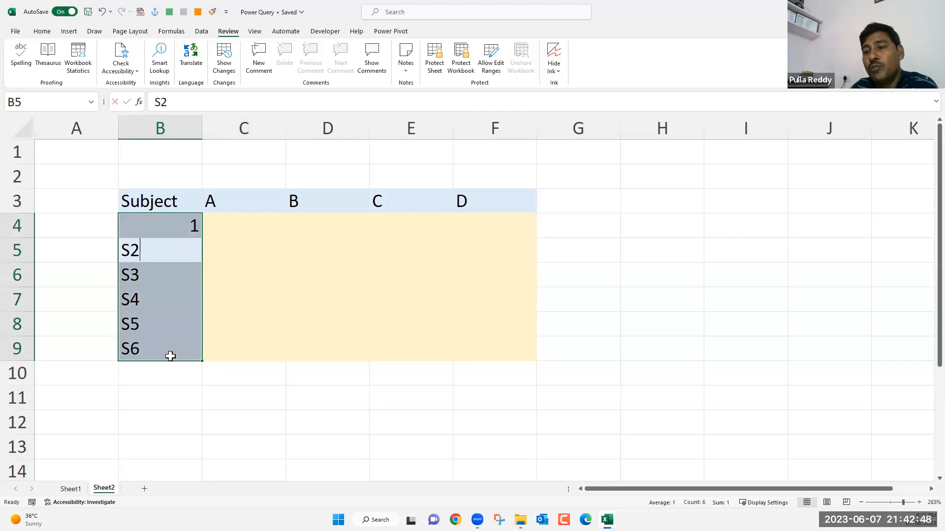
text(2)
click(155, 274)
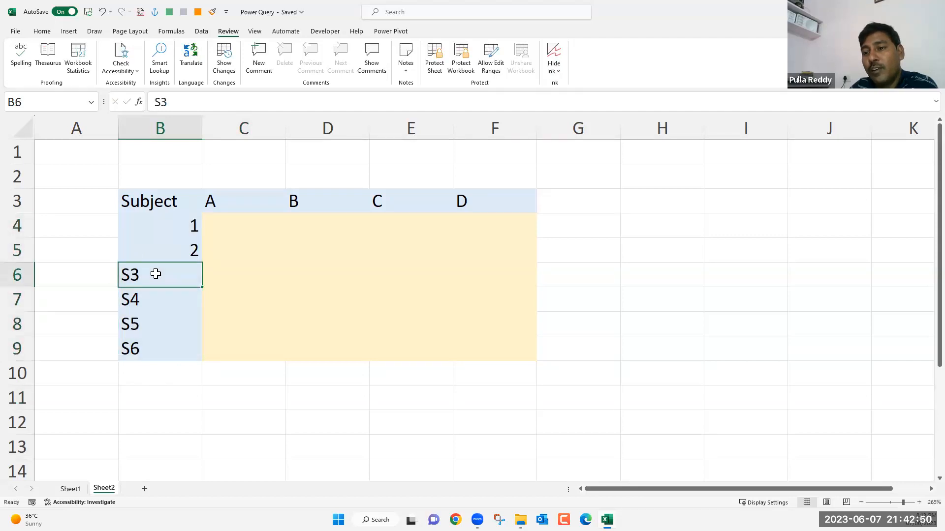
text(5)
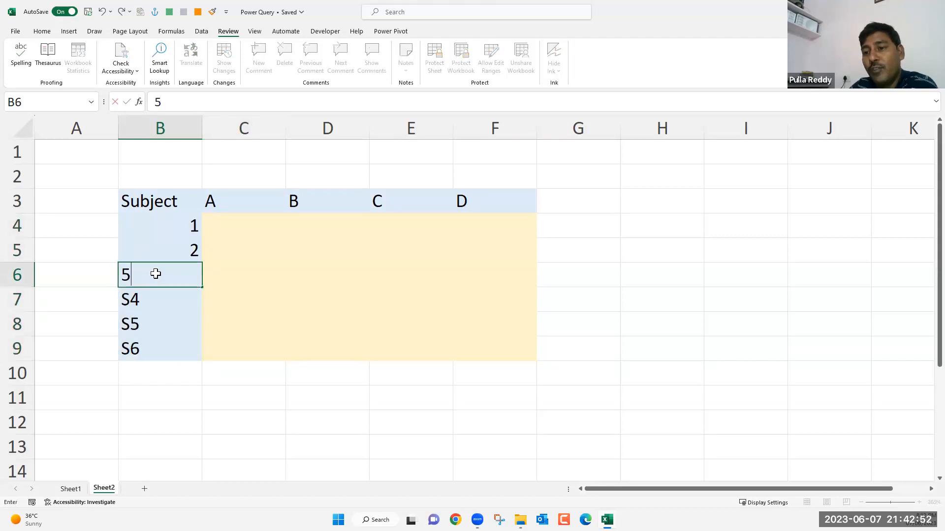
key(Return)
text(10)
key(Return)
text(2)
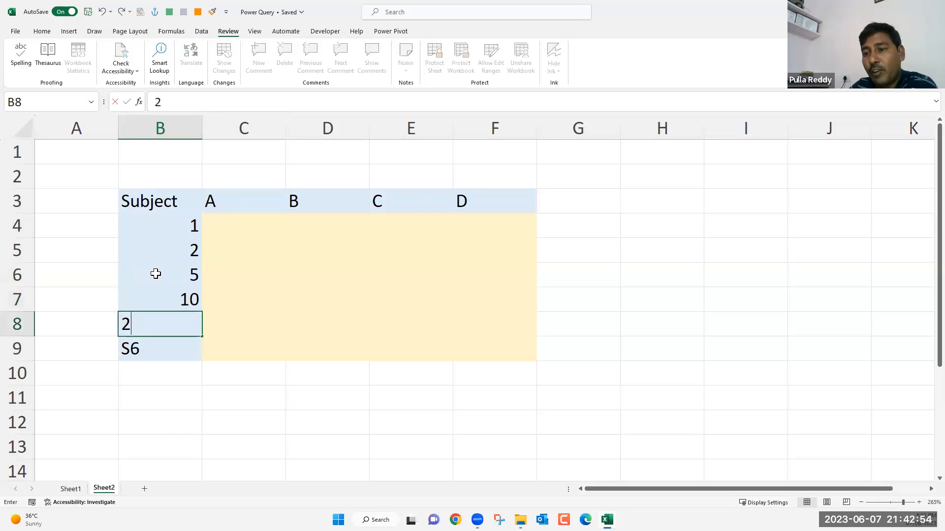
text(0)
key(Return)
text(30)
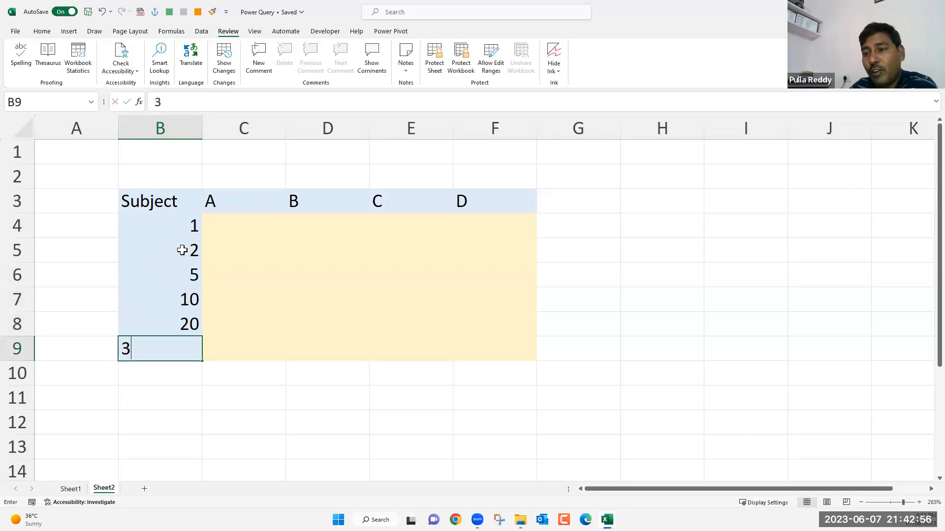
key(Return)
Replace the column headers in C3:F3 with the numbers 5, 6, 7 and 8.
click(250, 205)
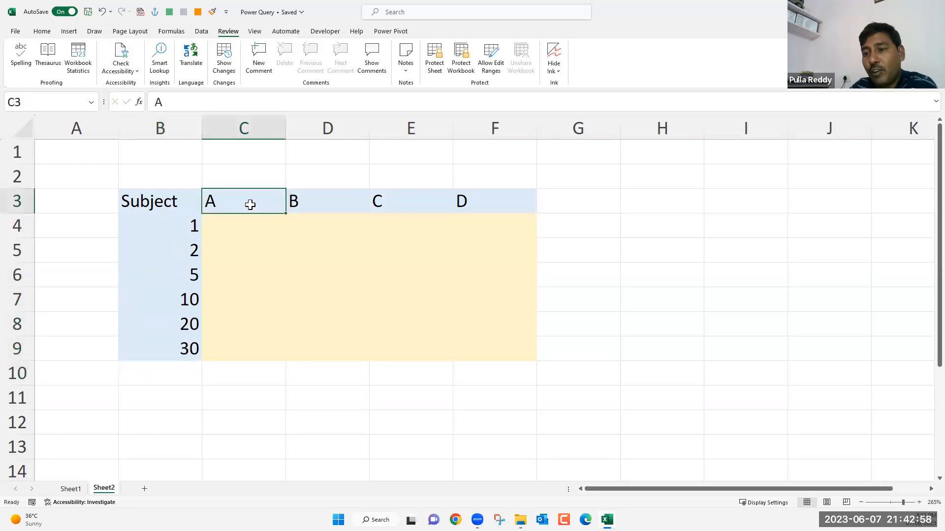
text(5)
key(Tab)
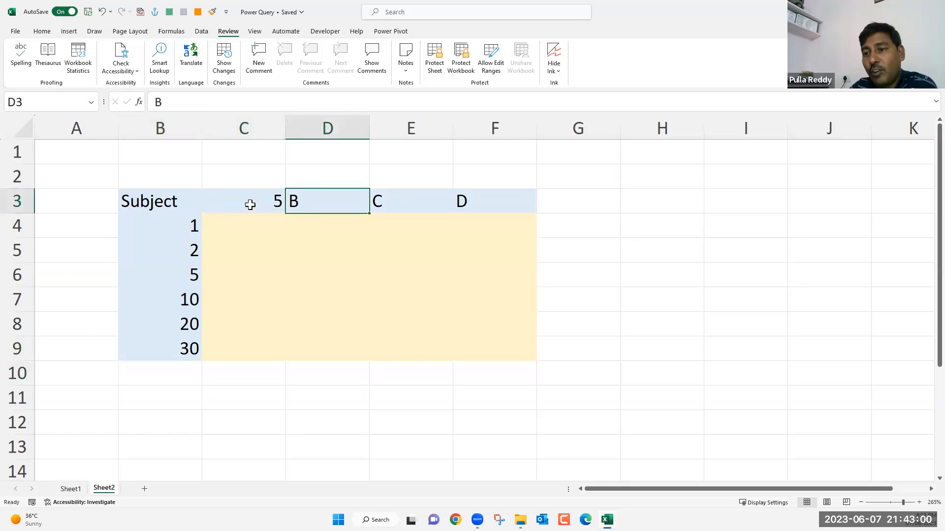
text(6)
key(Tab)
text(7)
key(Tab)
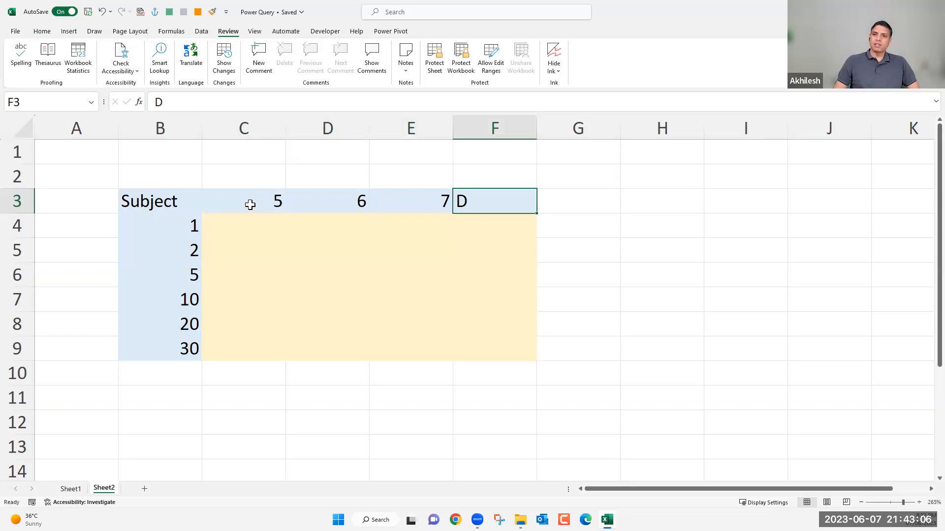
text(8)
key(Return)
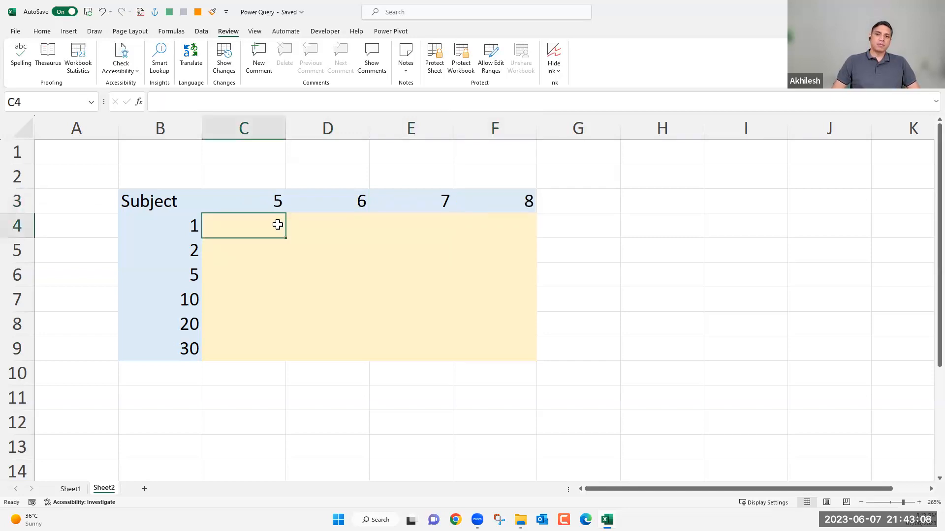
shift+click(413, 317)
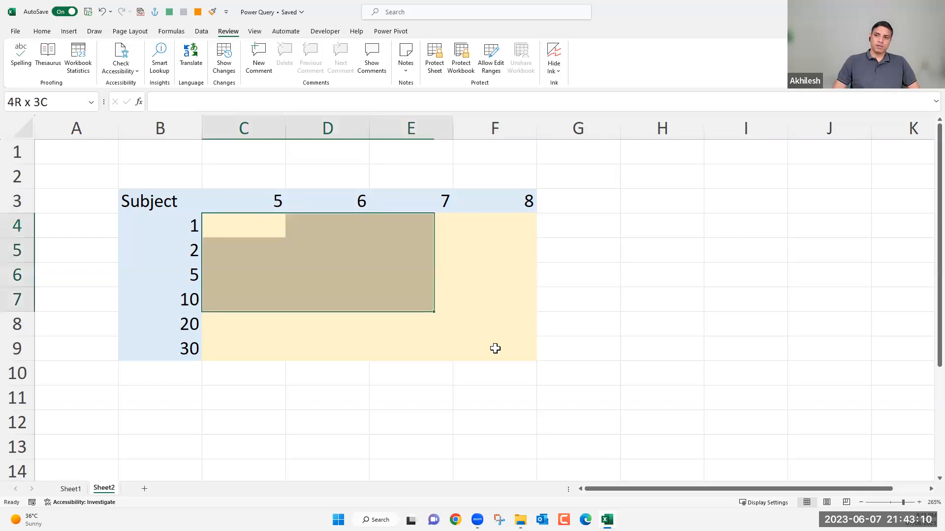
shift+click(495, 348)
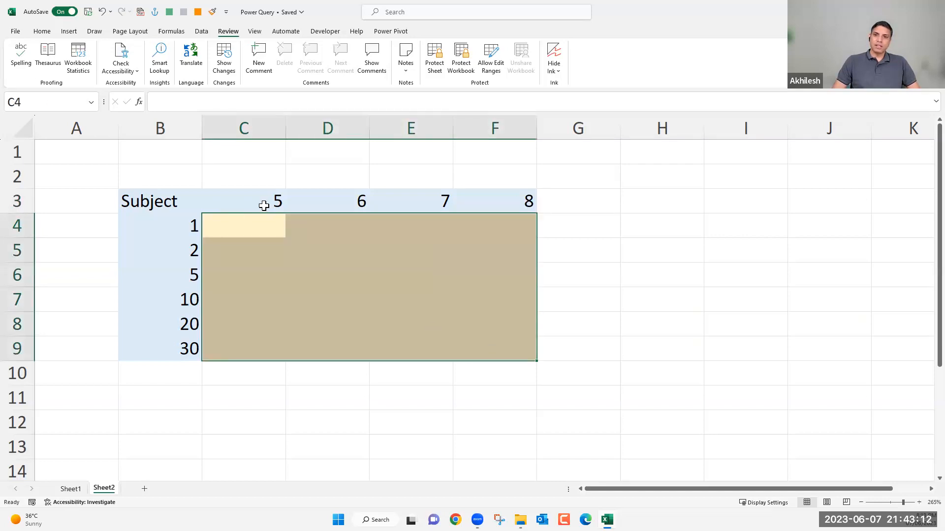
key(Left)
click(264, 204)
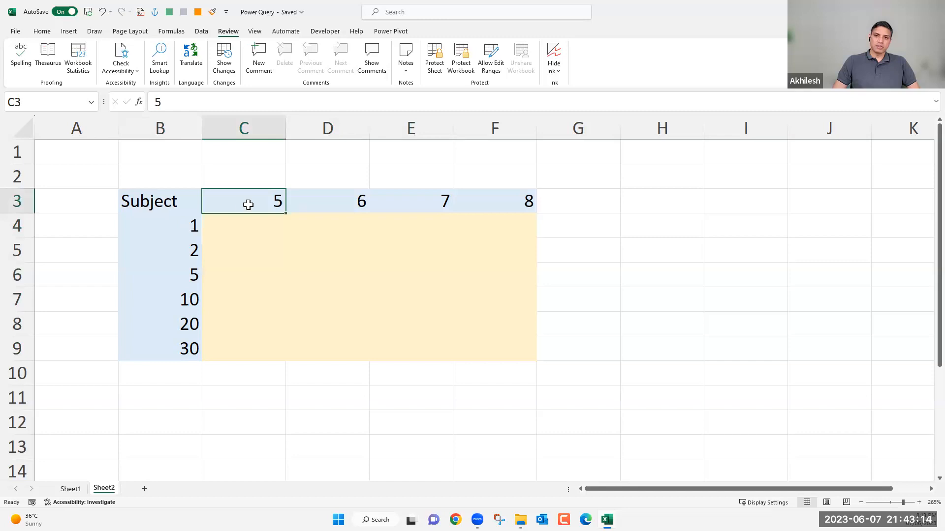
click(192, 224)
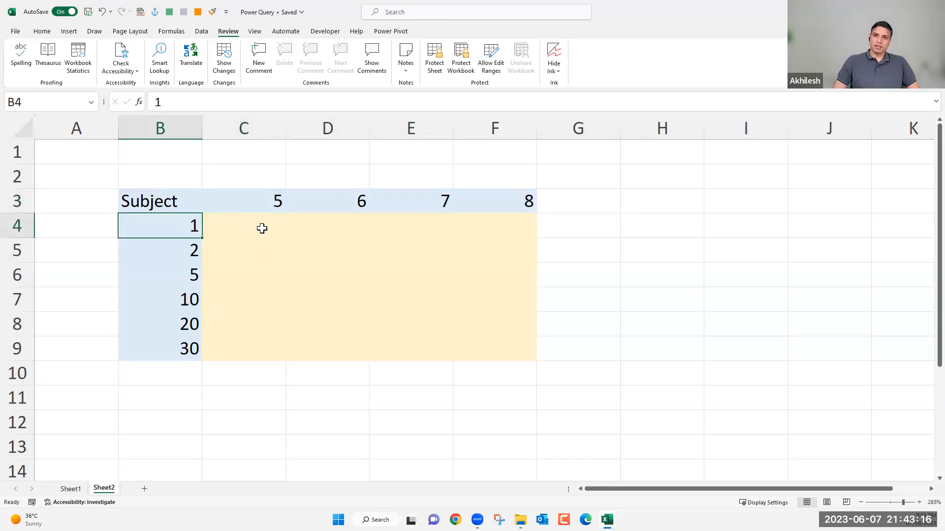
click(263, 207)
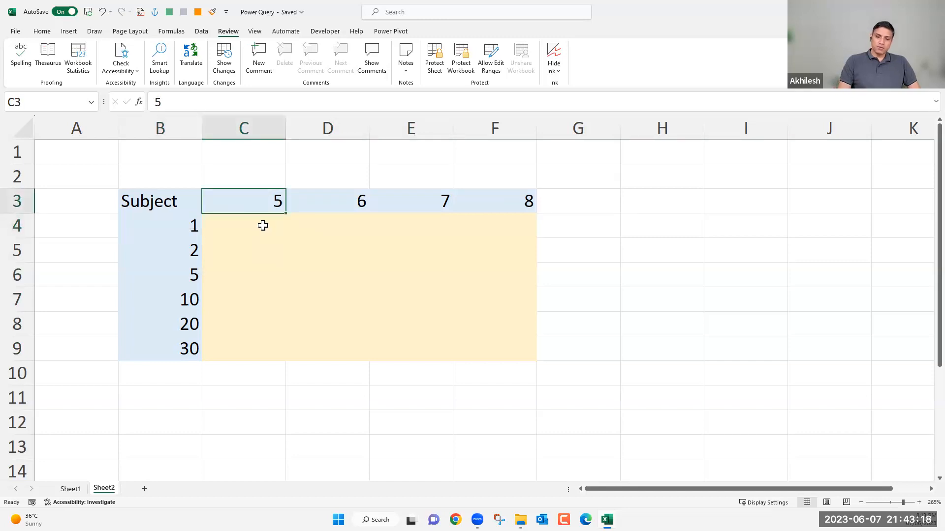
Enter the formula =B4+C3 in cell C4 to add the row and column header values.
click(263, 225)
text(=)
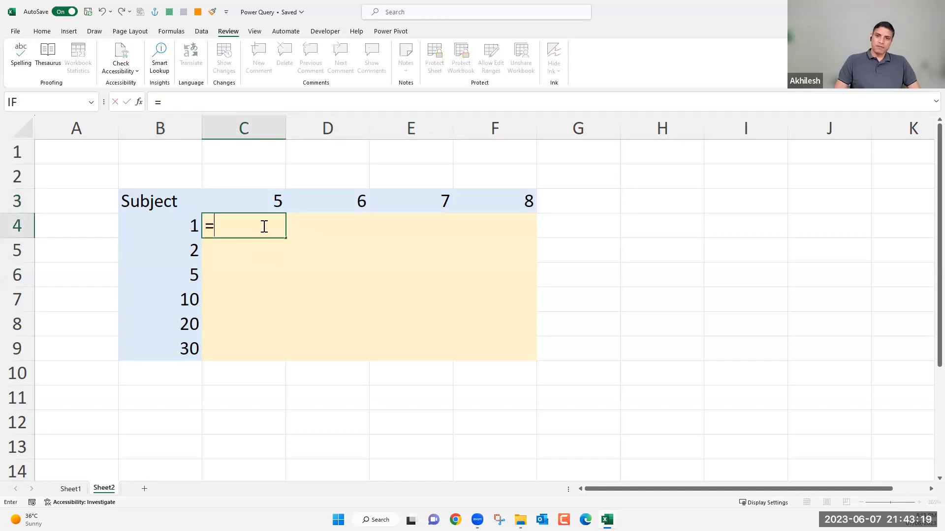
click(192, 225)
text(+)
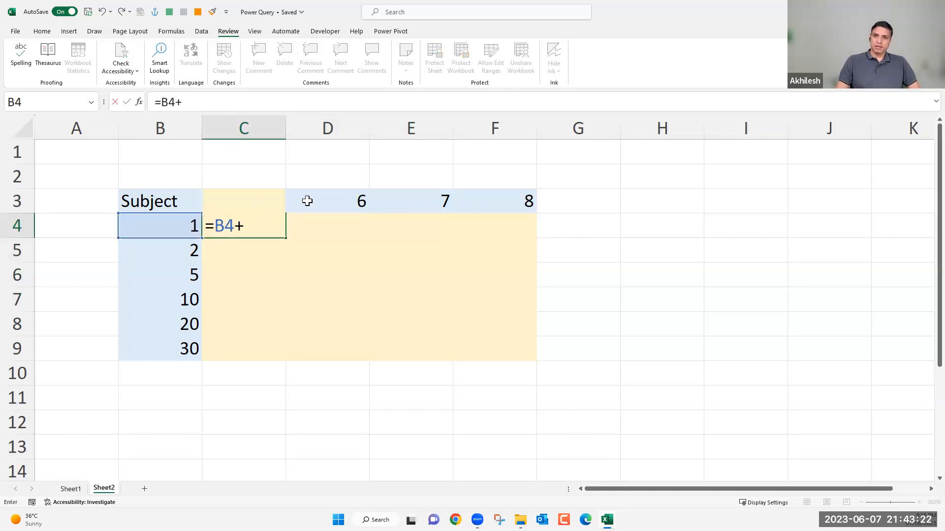
click(261, 181)
key(Down)
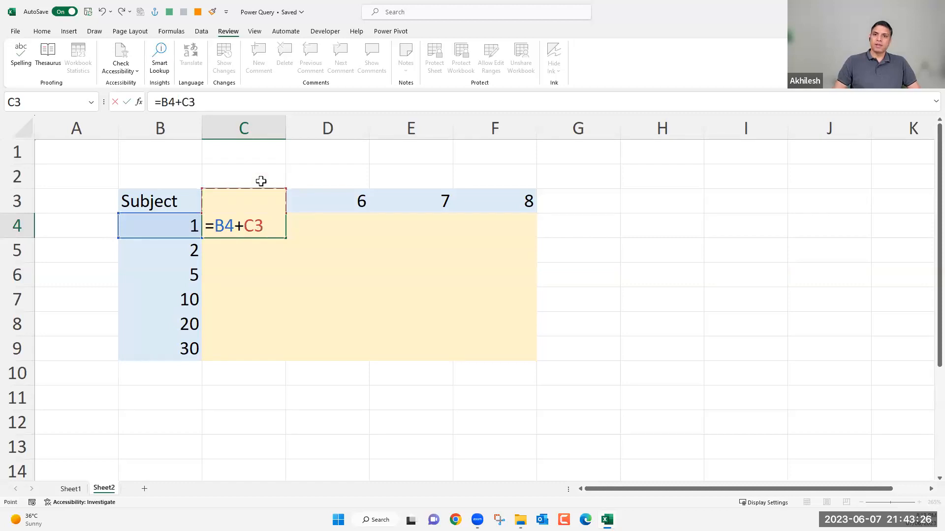
key(Return)
Fill the formula in C4 down the column through C9.
click(275, 224)
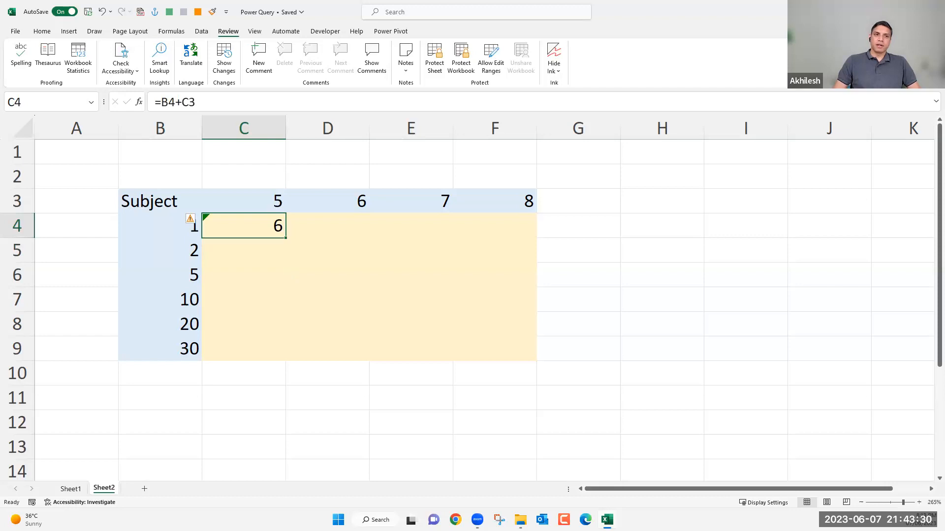
click(288, 235)
drag(286, 238, 292, 355)
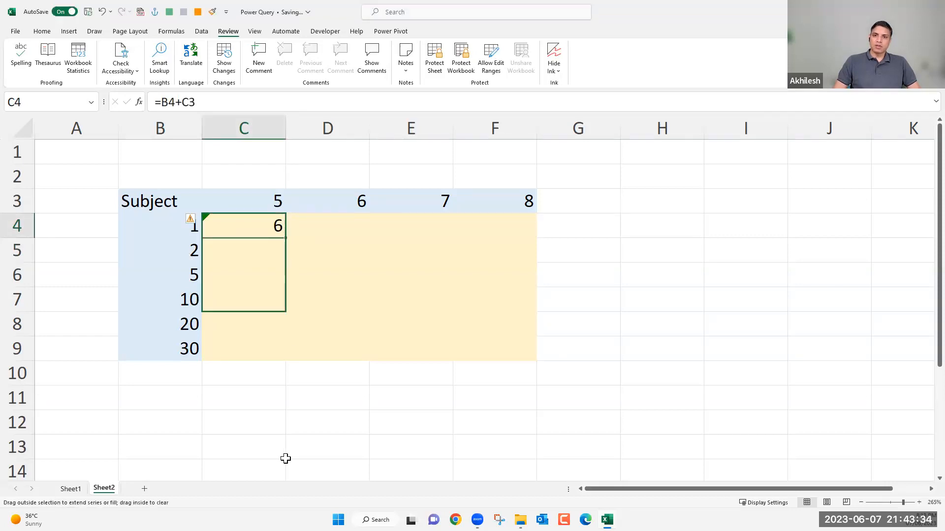
Examine the formulas filled into C4:C6 and the header and neighbouring cells they refer to.
click(197, 252)
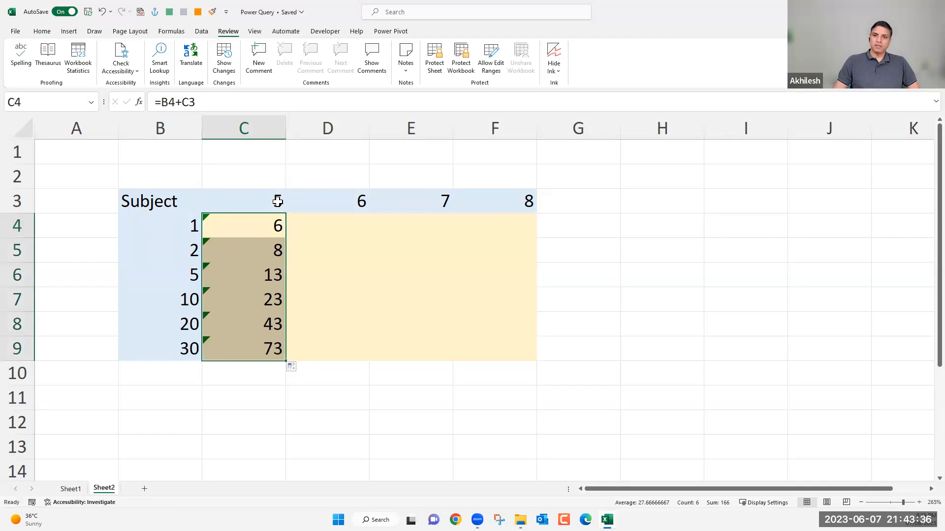
click(276, 256)
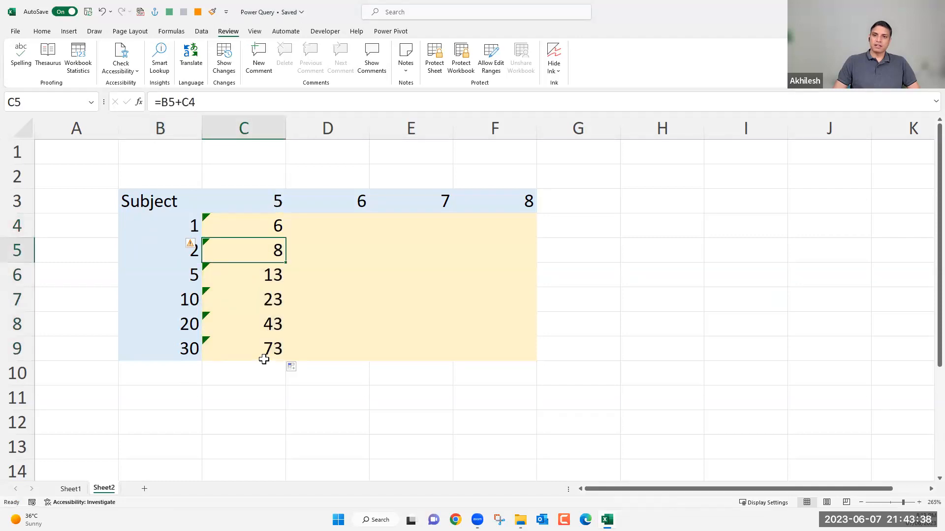
click(190, 276)
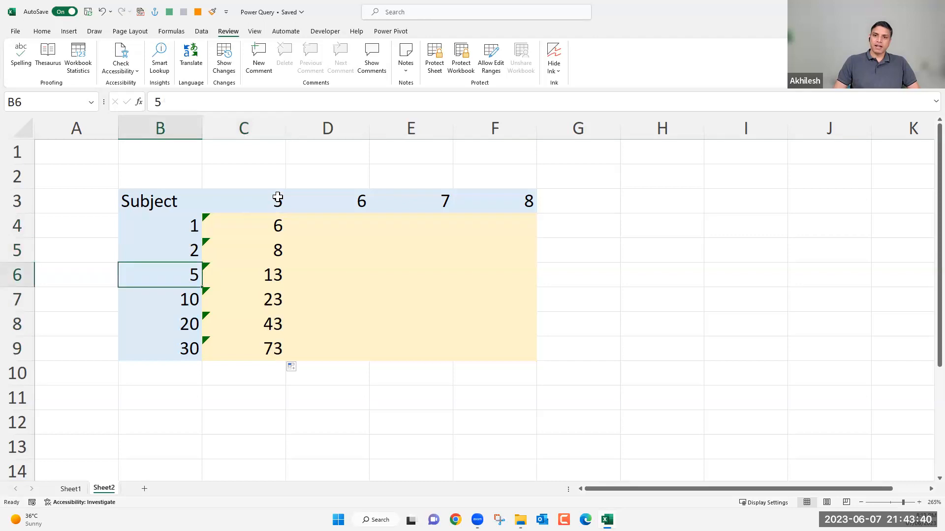
click(278, 197)
click(274, 274)
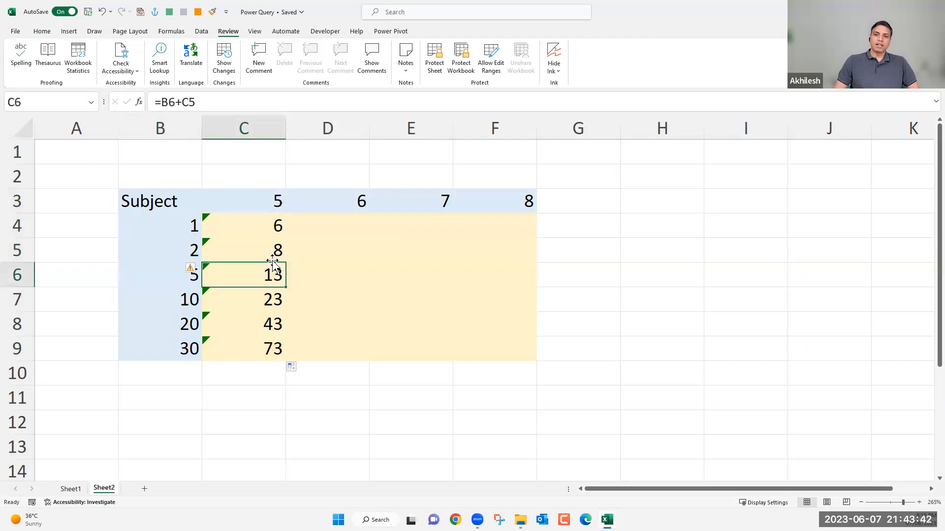
double_click(277, 225)
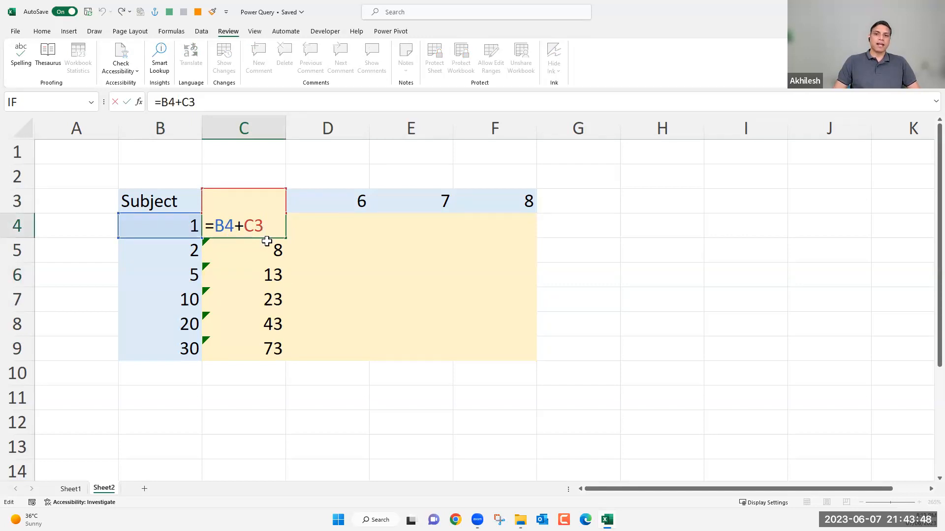
key(ctrl+Return)
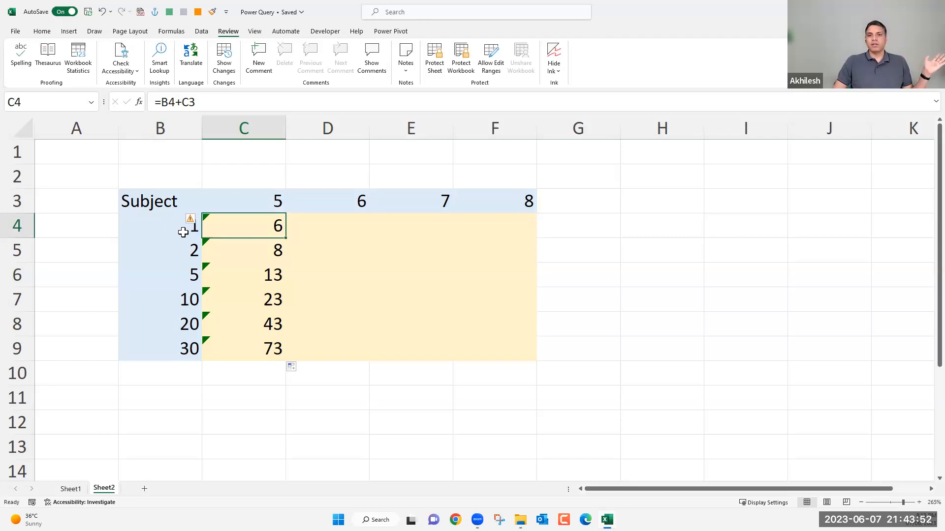
key(Left)
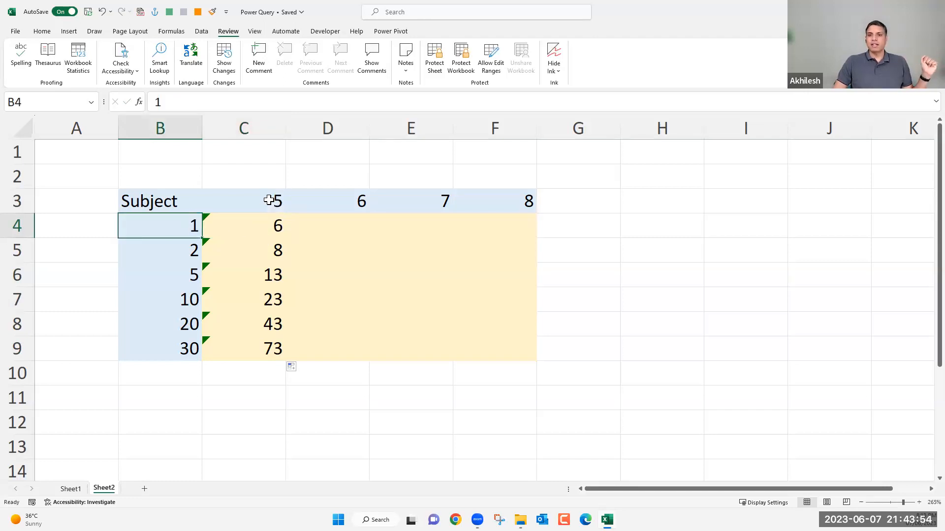
key(Right)
key(Up)
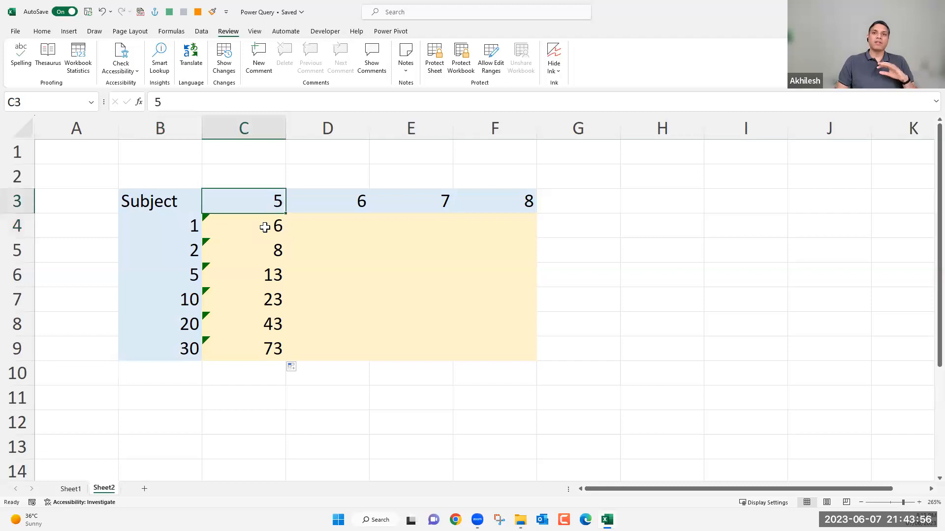
key(Down)
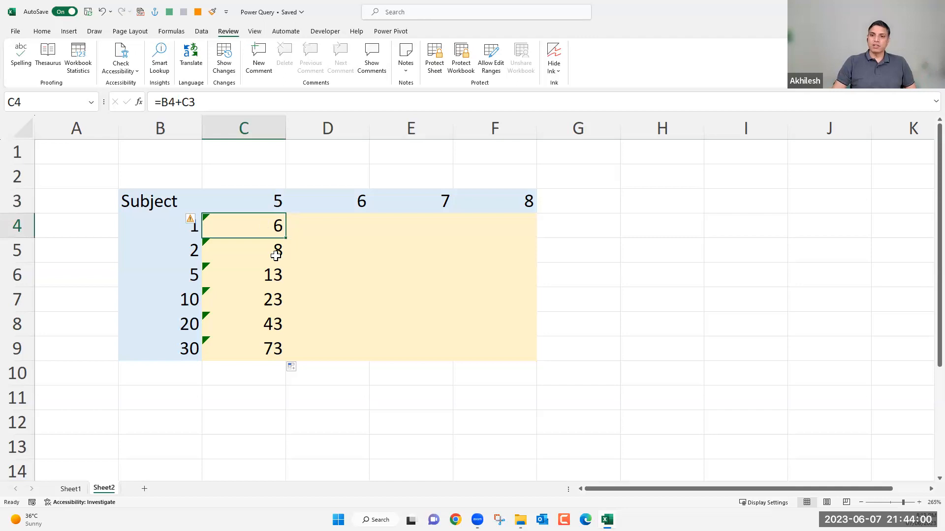
click(275, 275)
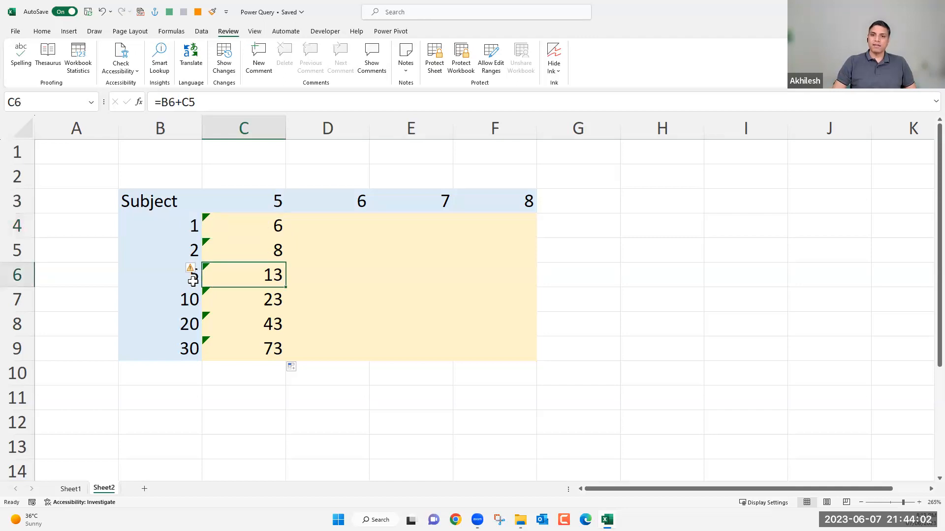
click(192, 276)
click(270, 274)
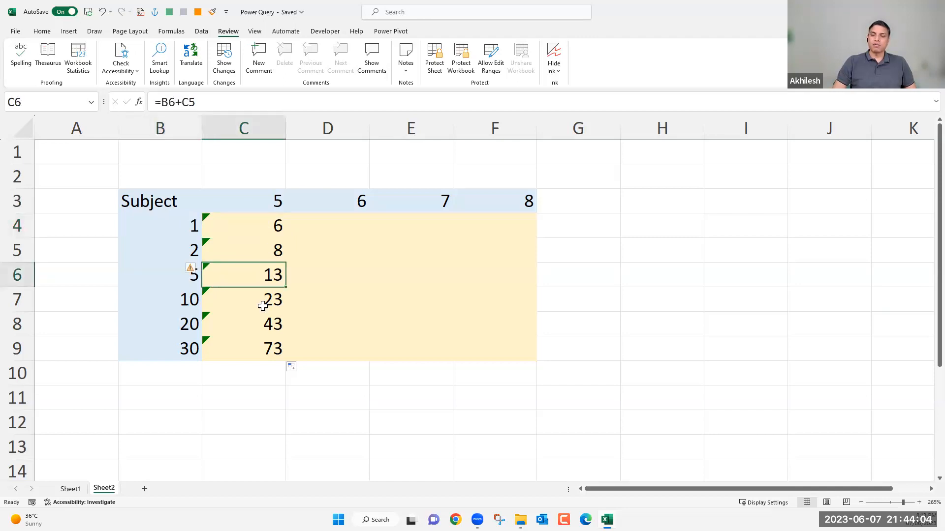
click(274, 260)
click(257, 275)
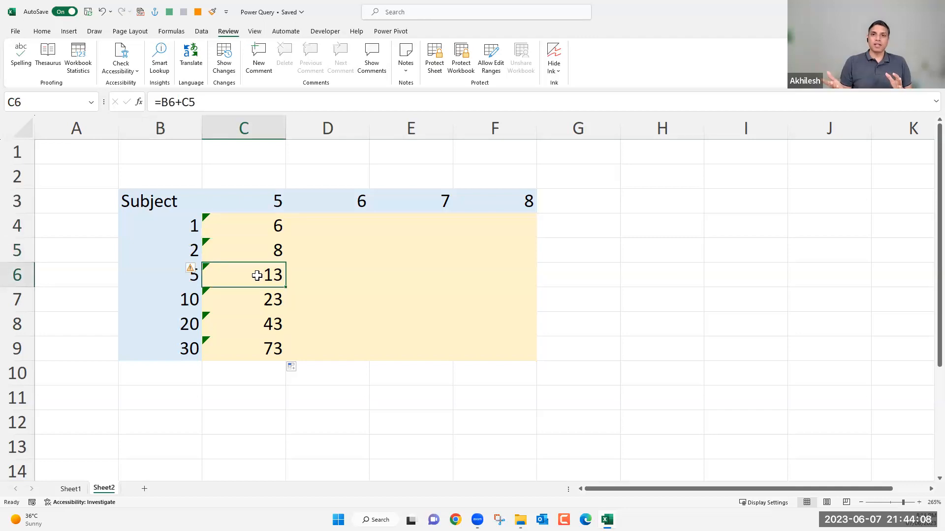
Make both references in cell C4's formula absolute so that it reads =$B$4+$C$3.
click(261, 224)
double_click(222, 225)
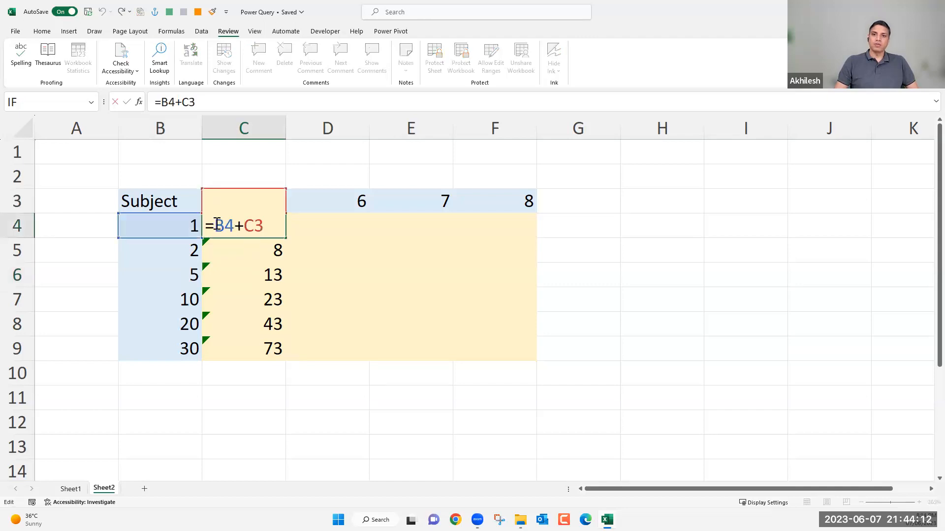
double_click(233, 224)
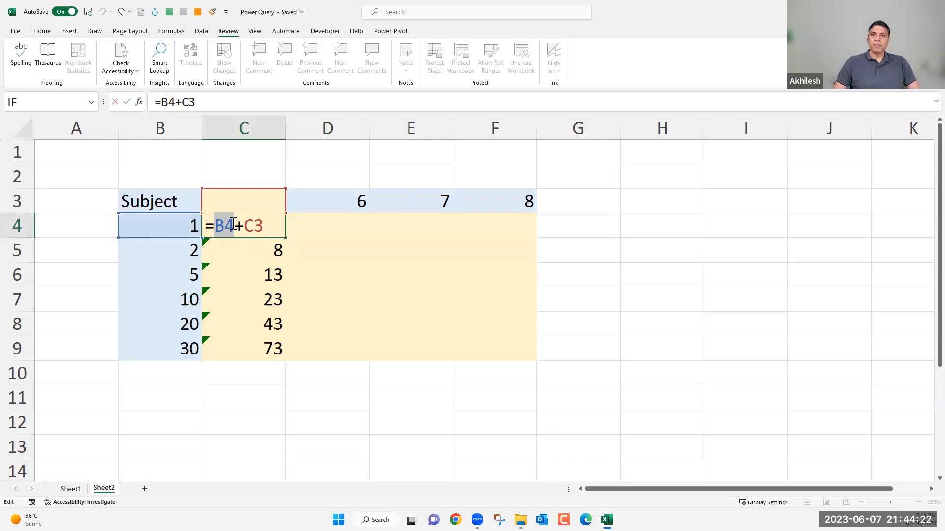
key(F4)
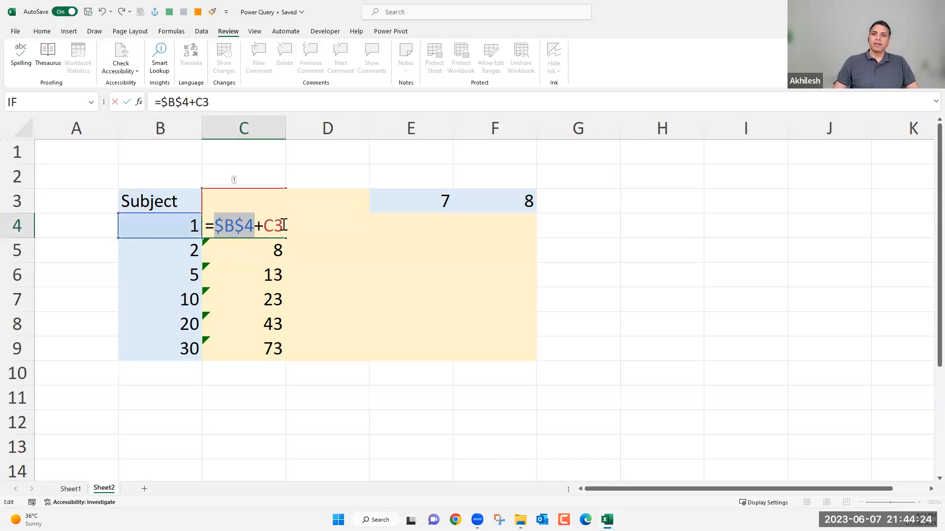
double_click(268, 224)
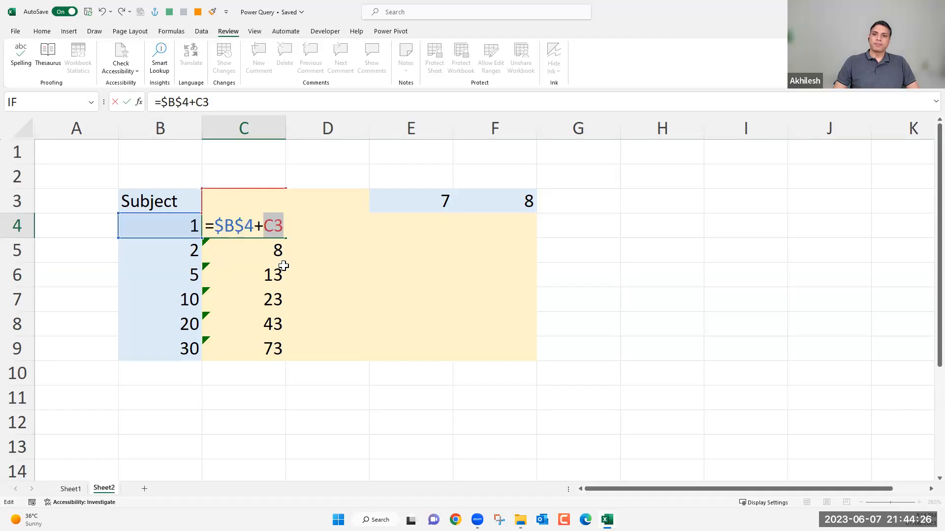
key(F4)
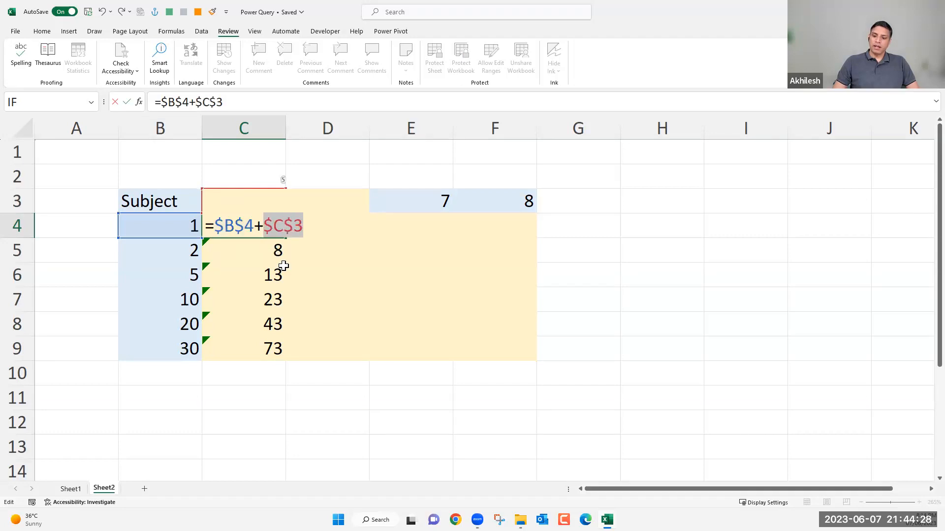
key(Return)
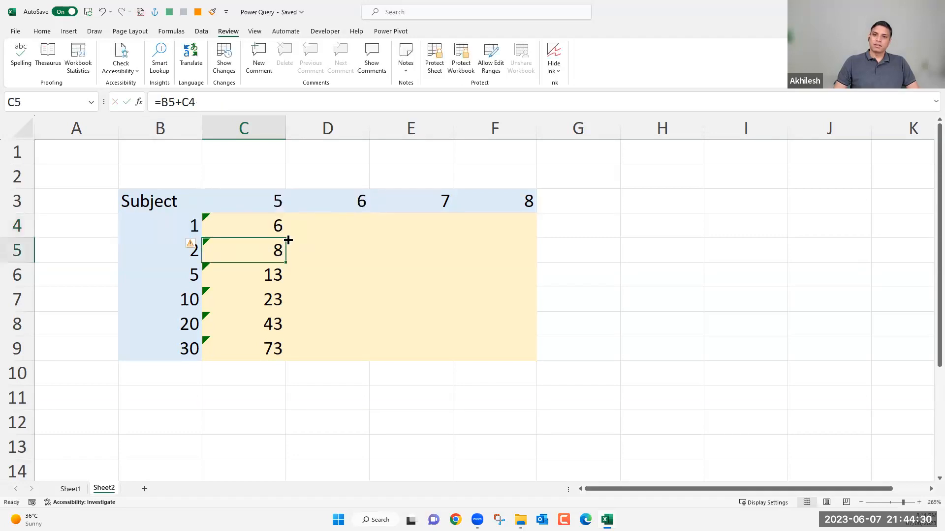
Fill the absolute-reference formula in C4 down through C9 and select the filled cells C5:C9.
key(Up)
drag(286, 239, 289, 359)
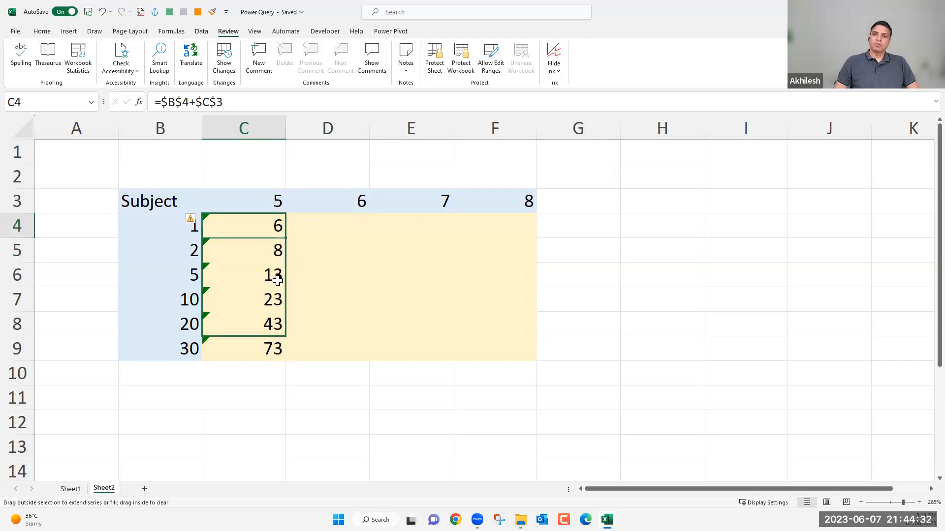
key(Down)
key(ctrl+shift+Down)
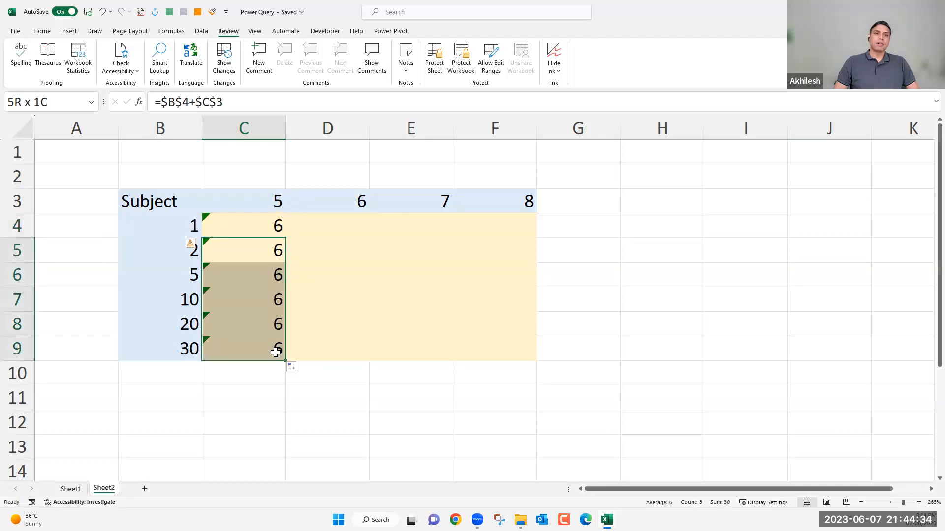
Examine the absolute references in C4's formula alongside the row headers in column B and the column headers in row 3.
click(276, 226)
double_click(271, 226)
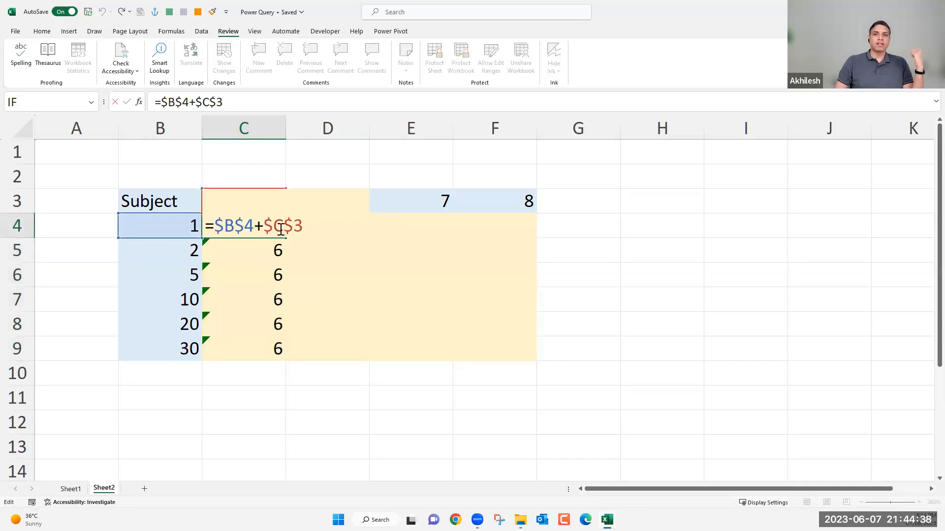
double_click(252, 228)
click(268, 226)
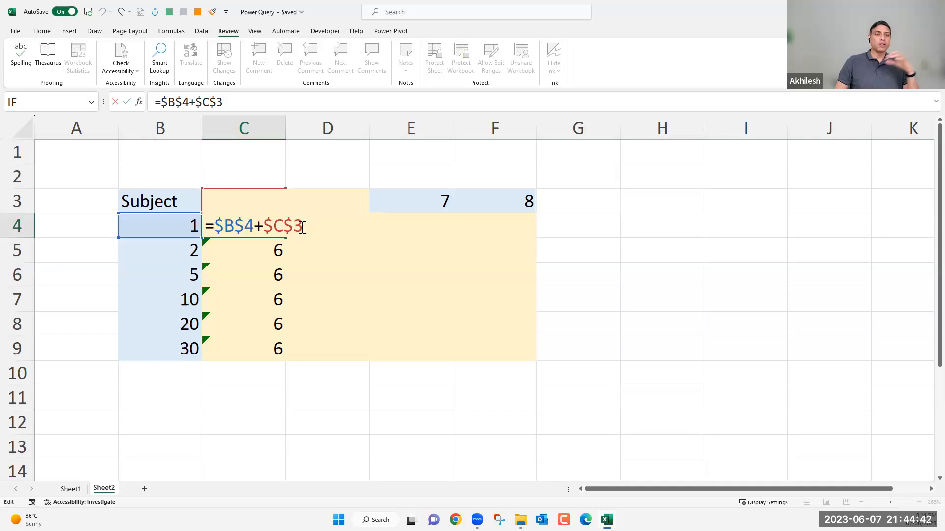
double_click(302, 227)
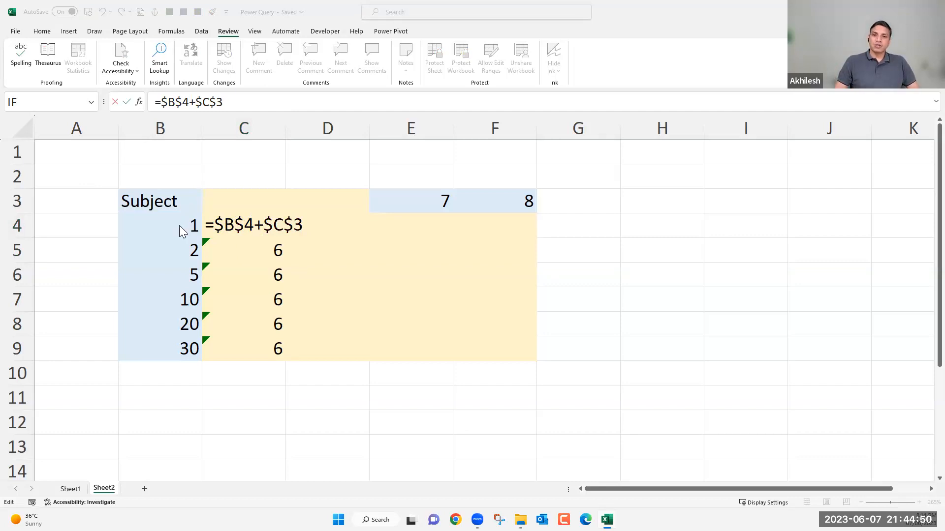
key(Escape)
drag(182, 228, 187, 347)
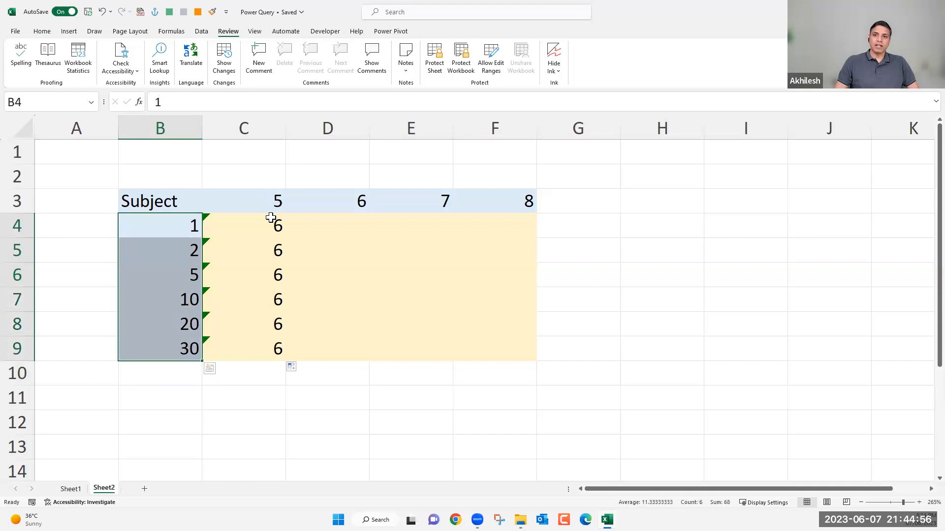
drag(268, 200, 487, 194)
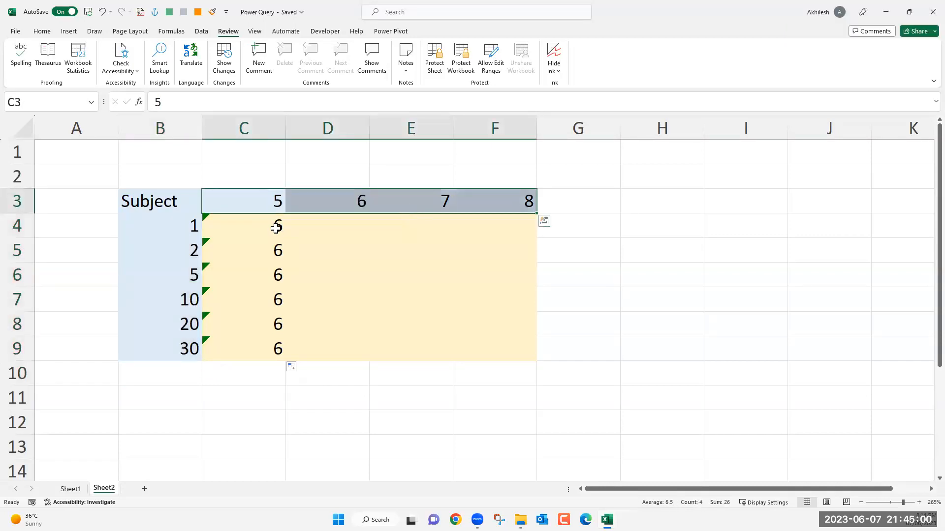
double_click(277, 229)
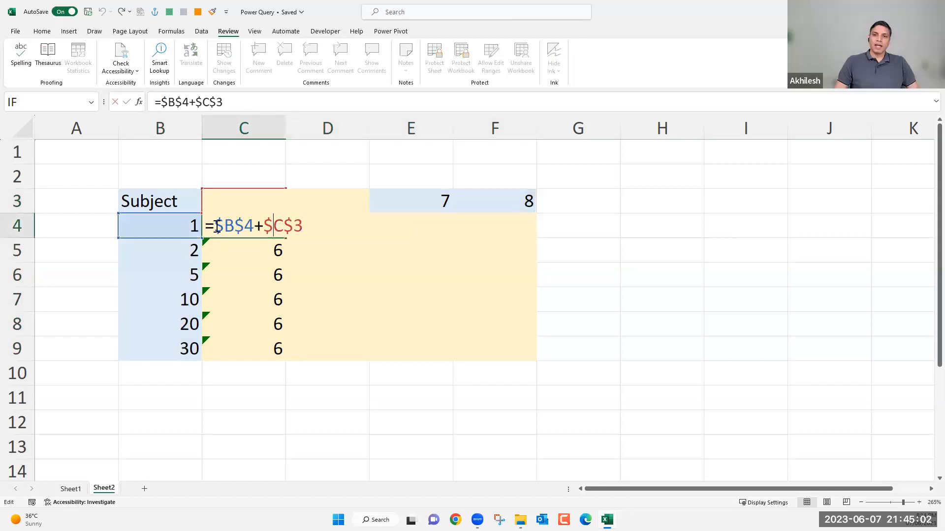
double_click(272, 228)
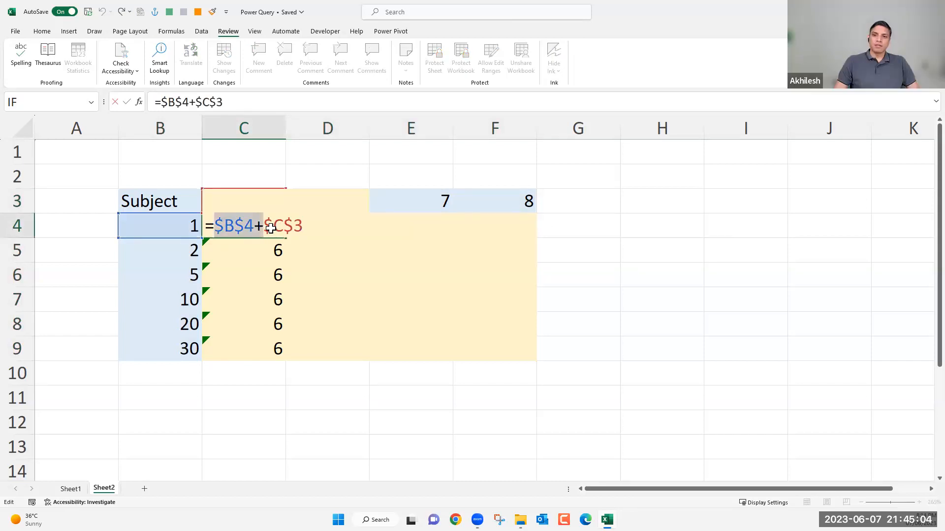
key(Escape)
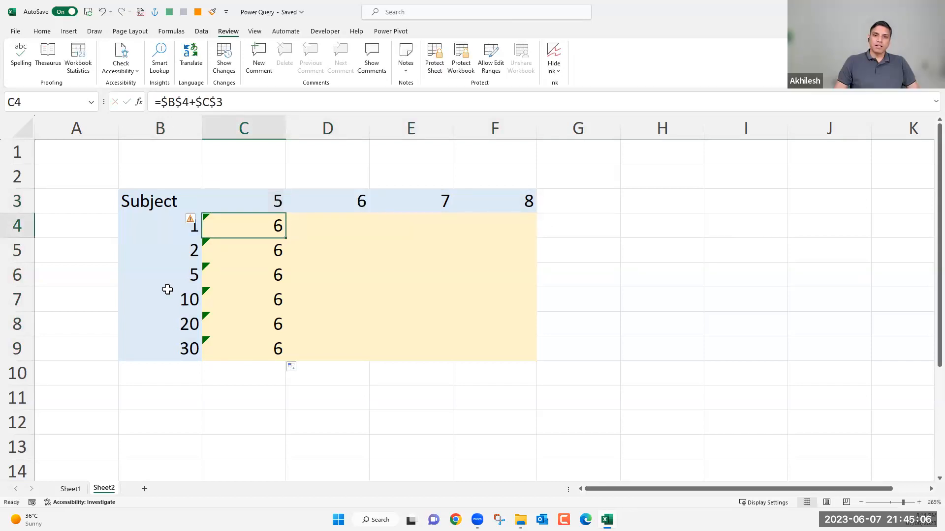
click(160, 129)
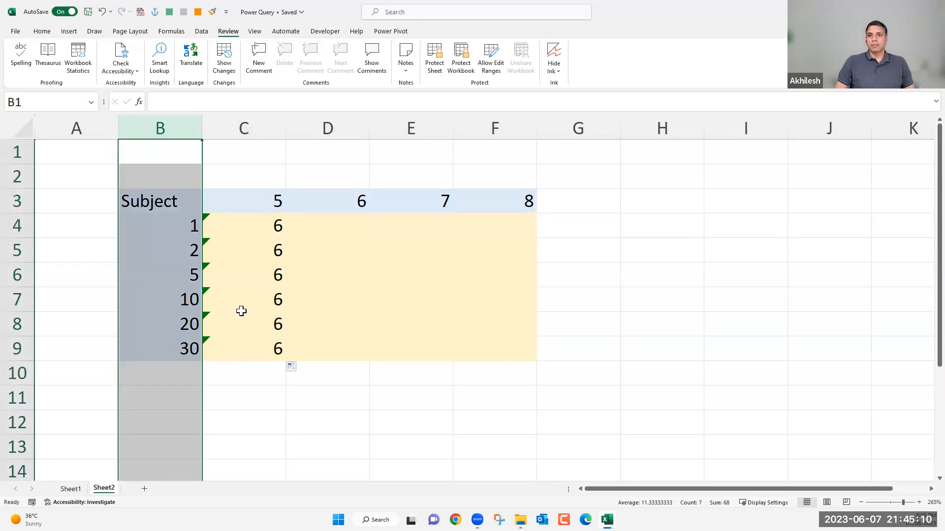
click(23, 200)
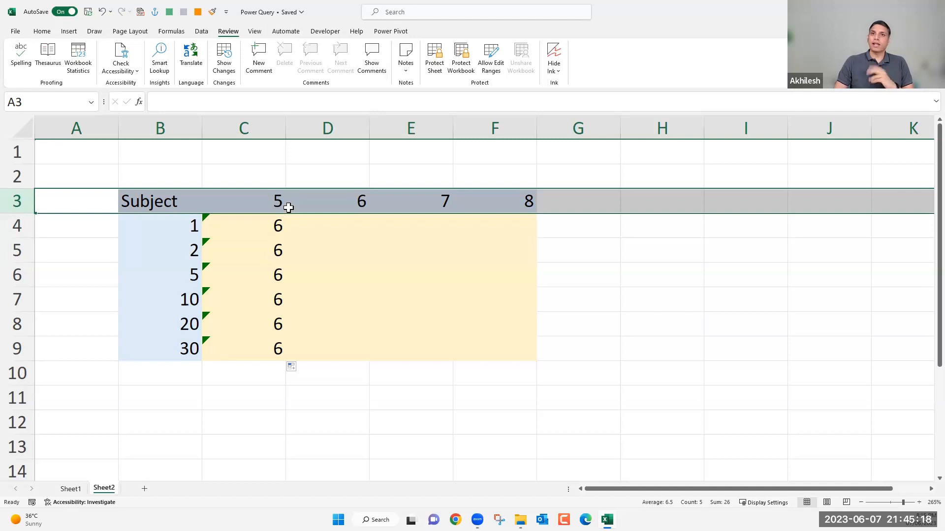
Change cell C4's formula to the mixed references =$B4+C$3, locking only column B and row 3.
double_click(267, 229)
double_click(230, 225)
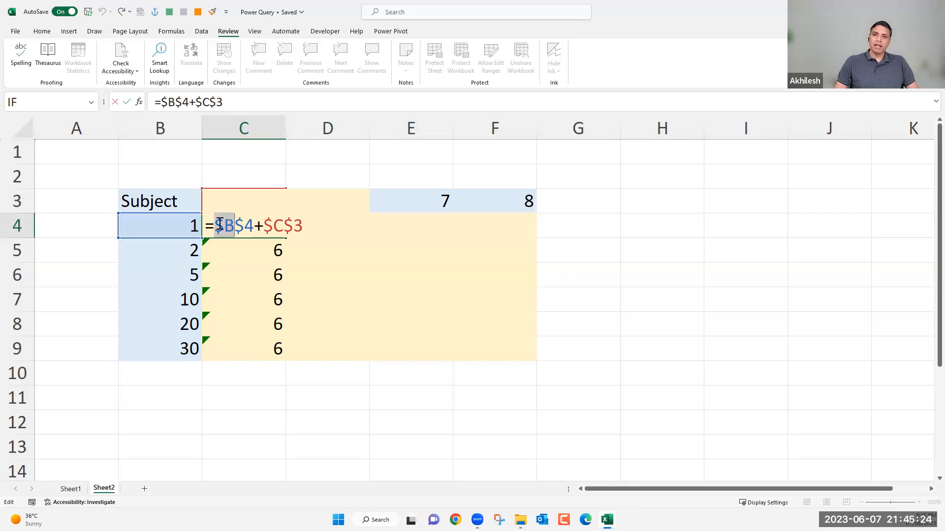
click(220, 224)
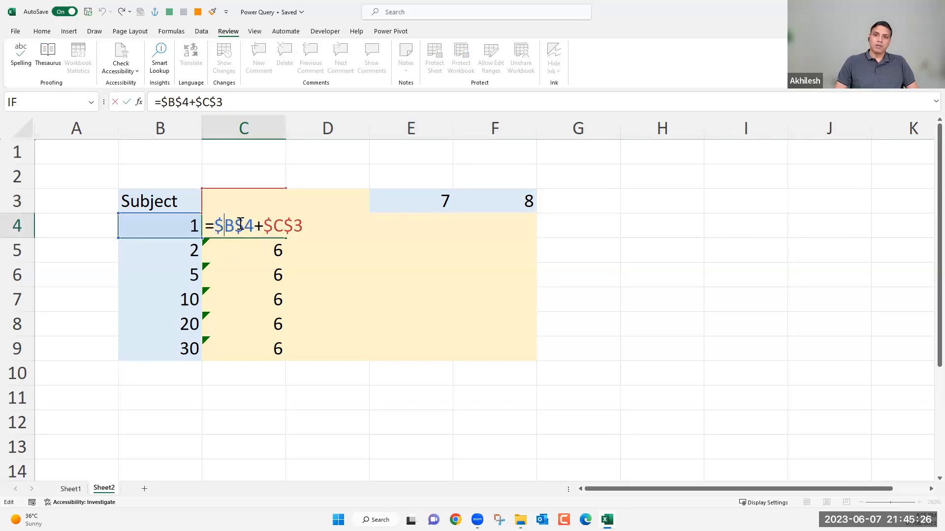
drag(239, 224, 241, 236)
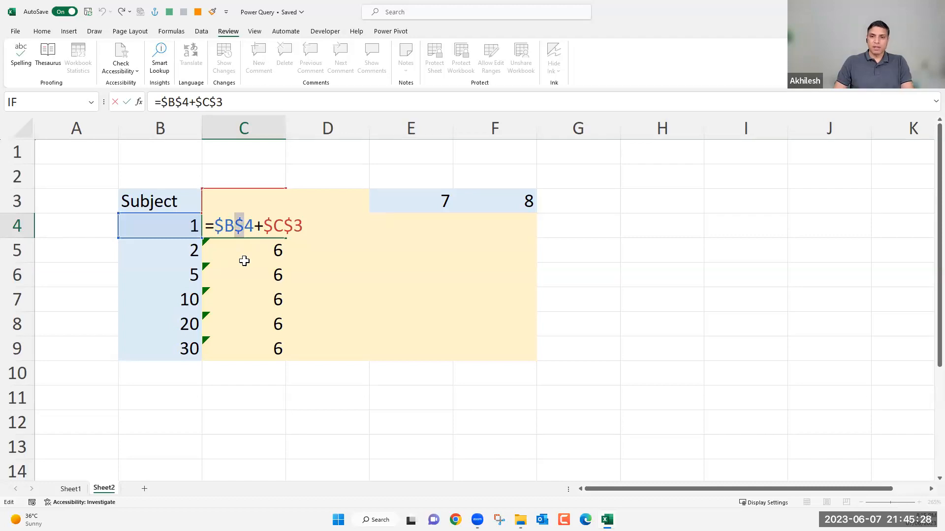
key(BackSpace)
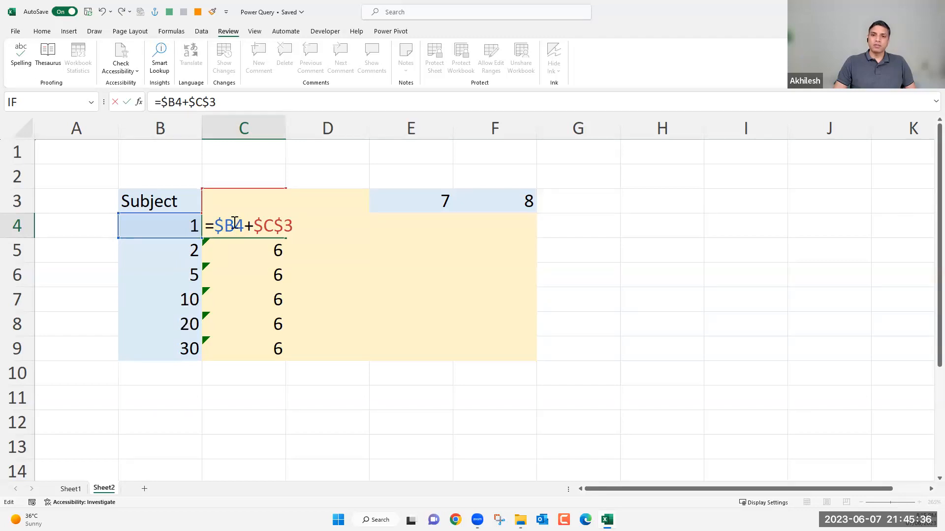
click(258, 226)
key(BackSpace)
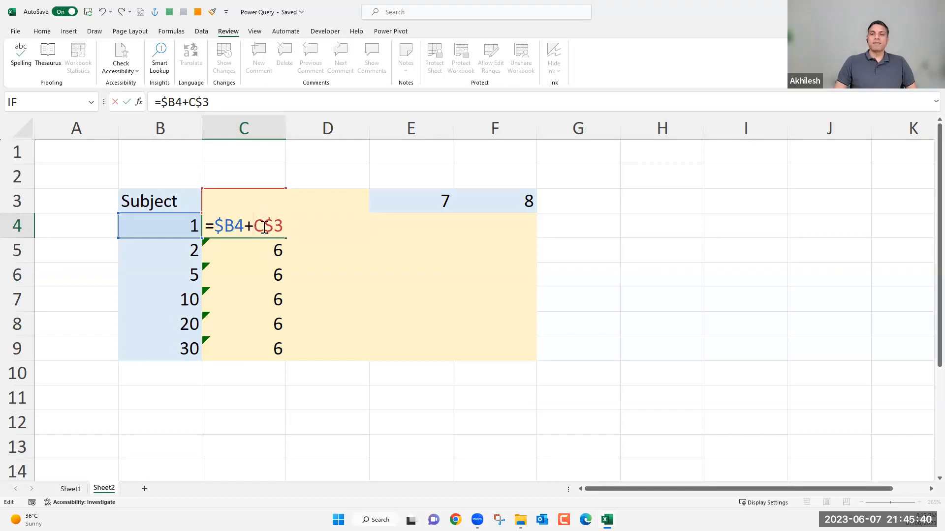
click(258, 127)
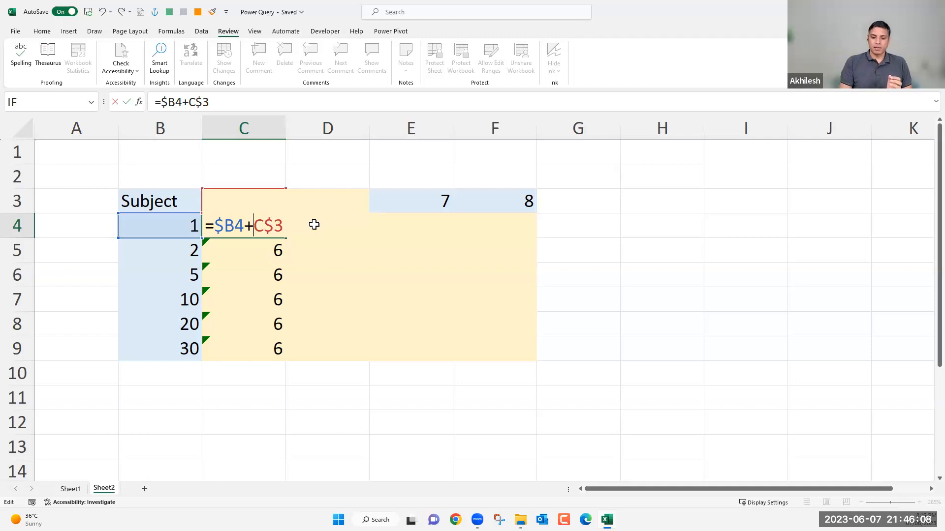
key(Return)
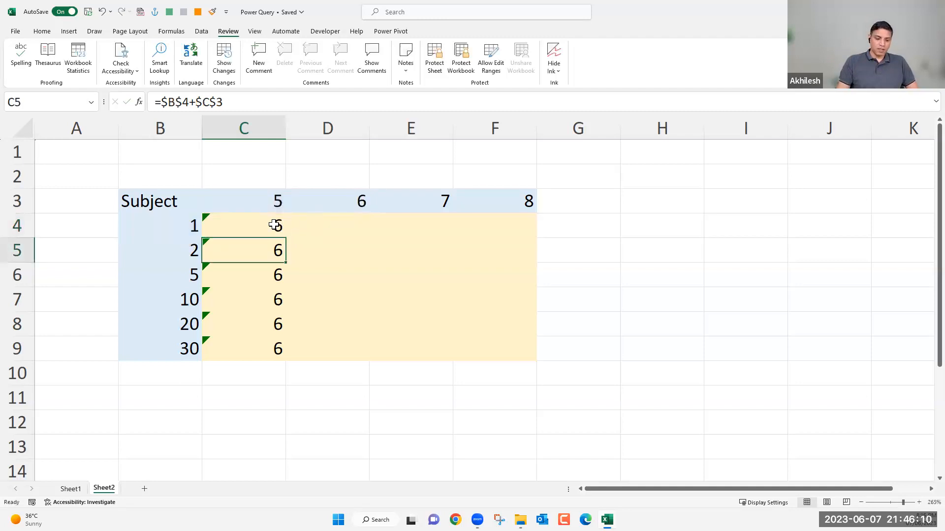
Copy the mixed-reference formula in C4 to the whole grid C4:F9.
click(276, 224)
key(ctrl+c)
shift+click(509, 350)
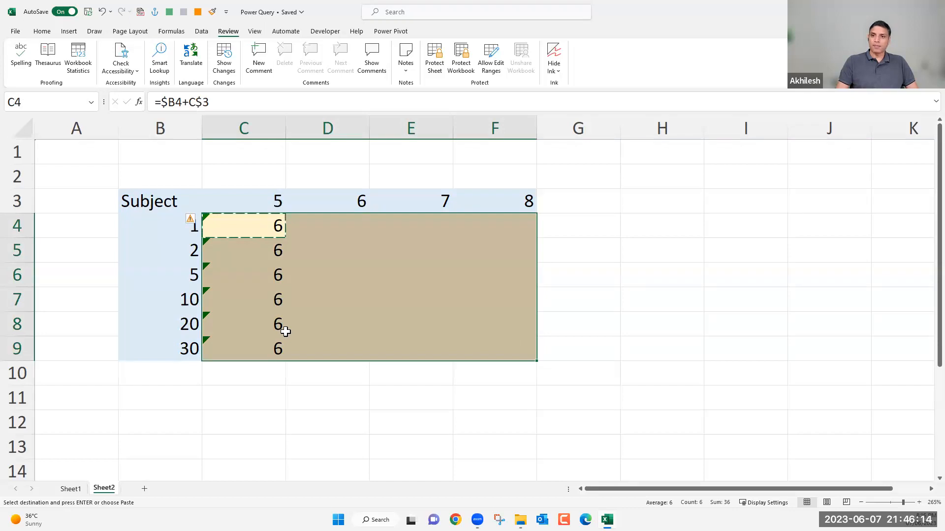
key(ctrl+v)
Examine the filled grid cells, including F8, against the column headers in row 3 and the row headers in B4:B9.
click(355, 274)
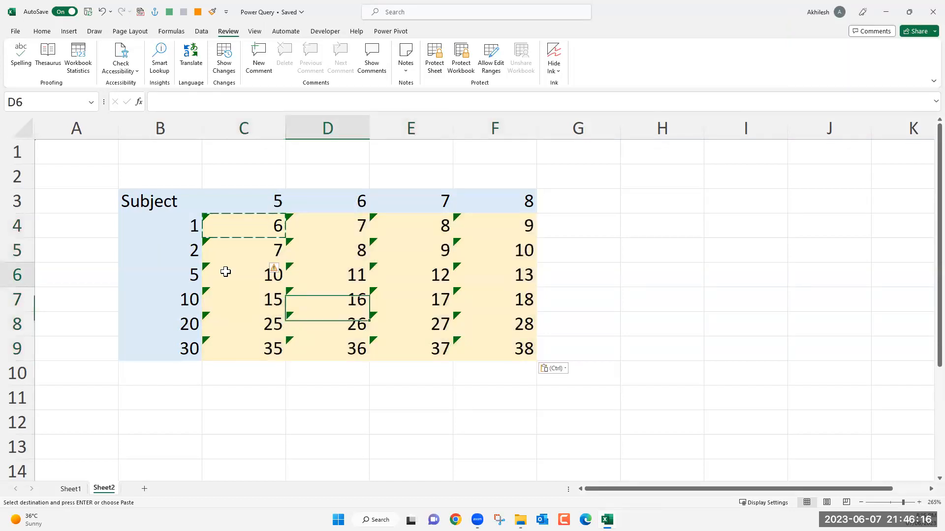
key(Up)
key(Up)
key(Up)
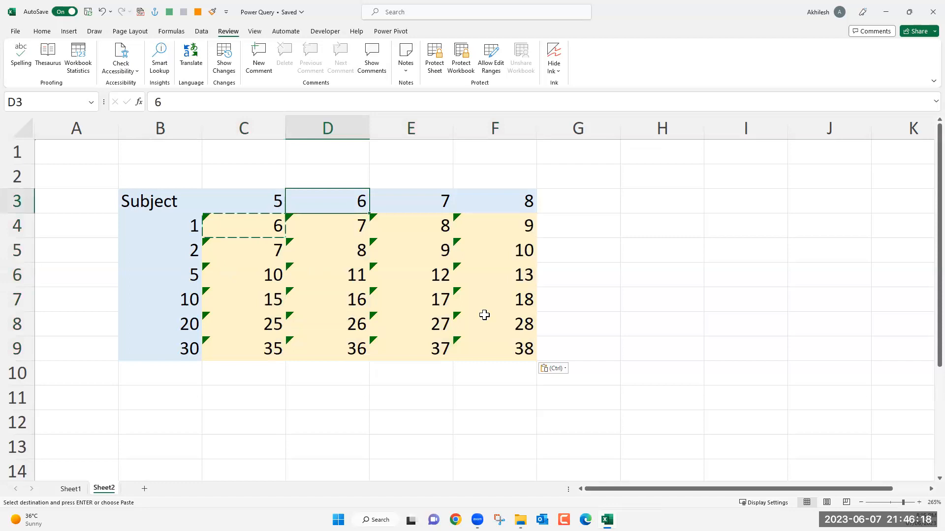
key(Down)
key(Down)
key(Down)
key(Down)
key(Down)
key(Right)
key(Right)
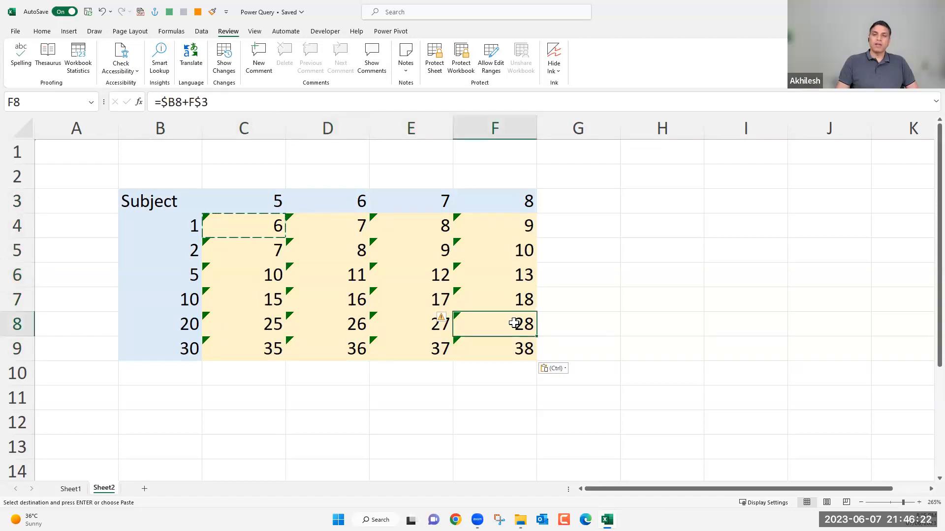
click(175, 228)
drag(173, 350, 173, 349)
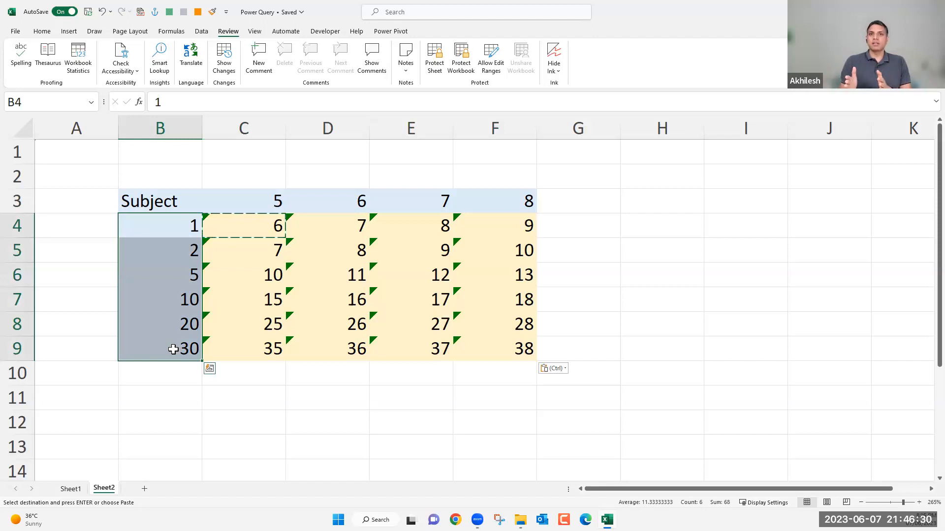
Examine the locked column and the unlocked row number of the $B4 reference in cell C4's formula.
click(242, 222)
double_click(241, 222)
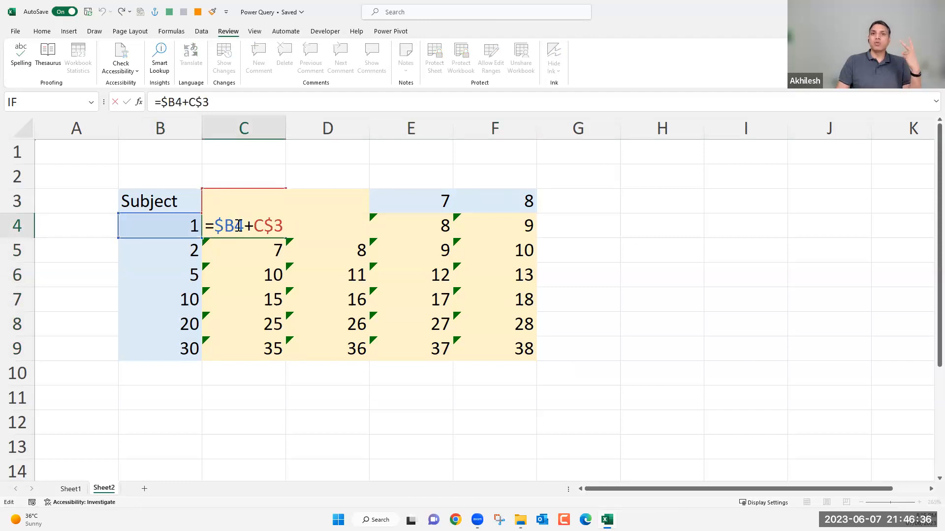
drag(225, 224, 245, 225)
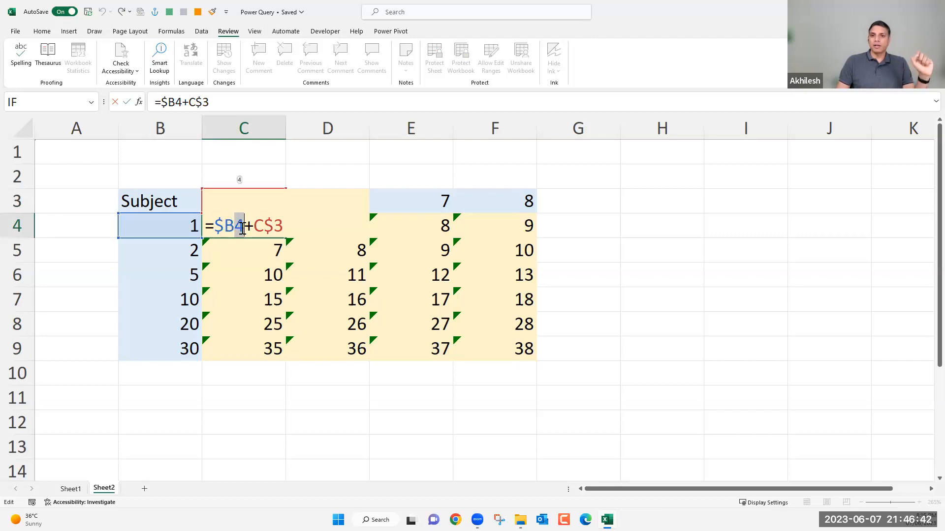
click(235, 224)
click(224, 223)
drag(217, 222, 228, 223)
click(244, 223)
key(shift+Left)
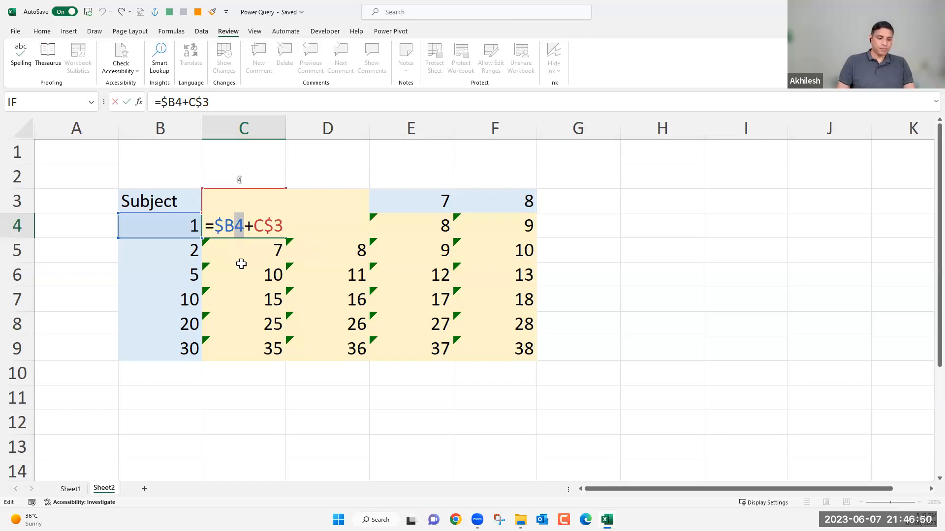
key(Return)
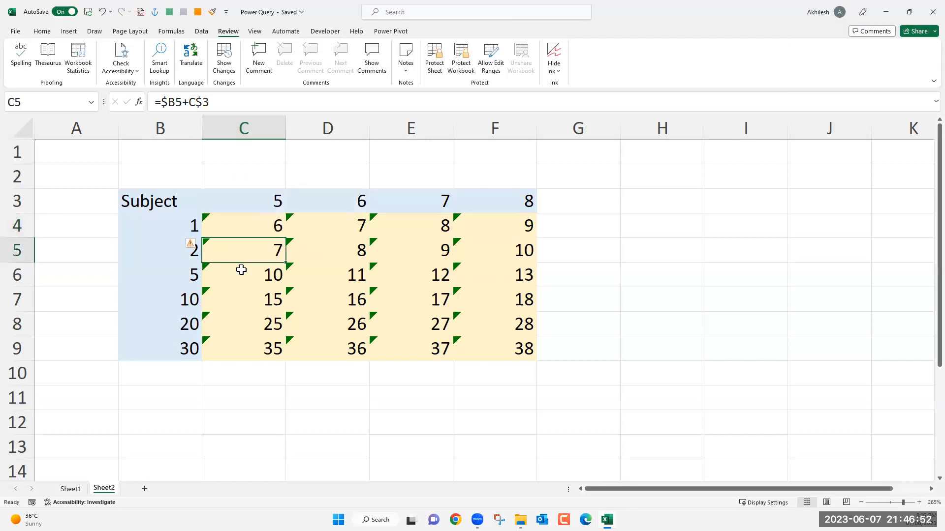
click(253, 230)
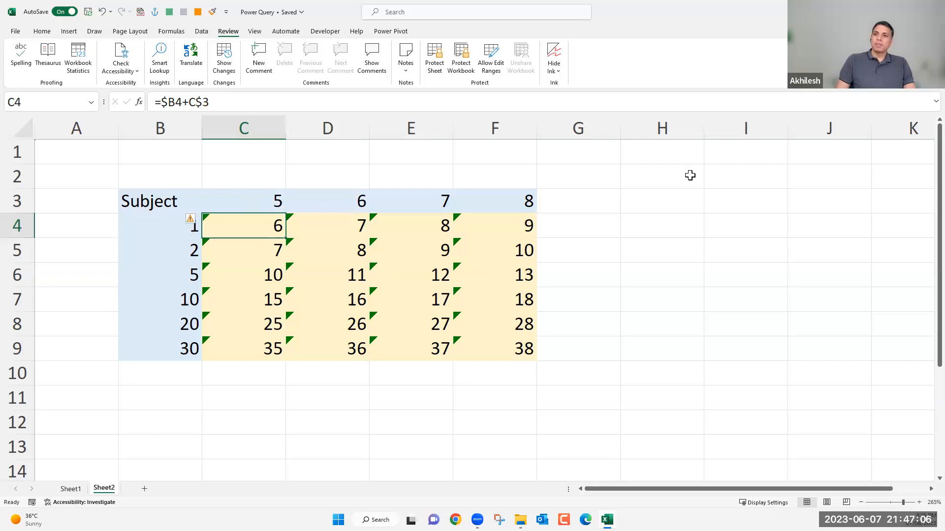
Enter the multiplier 10 in cell I2, outside the addition grid.
click(735, 176)
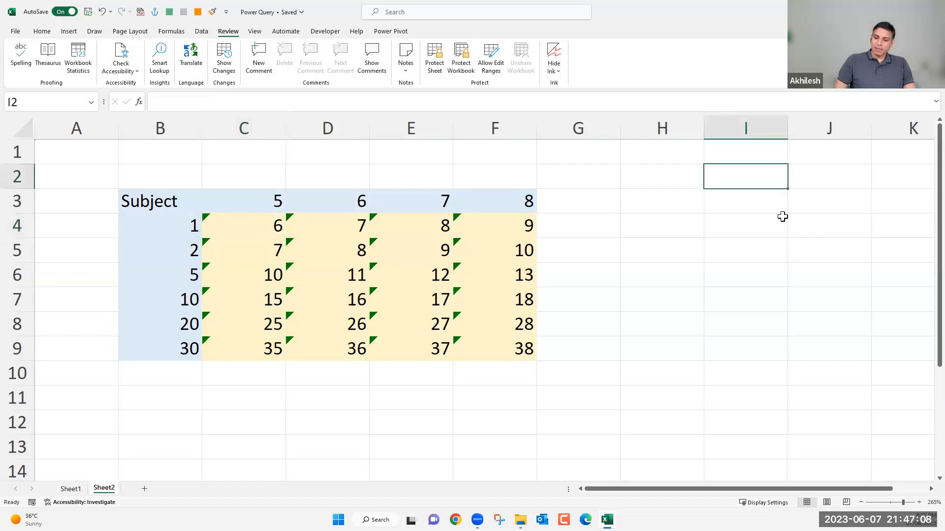
text(10)
key(Return)
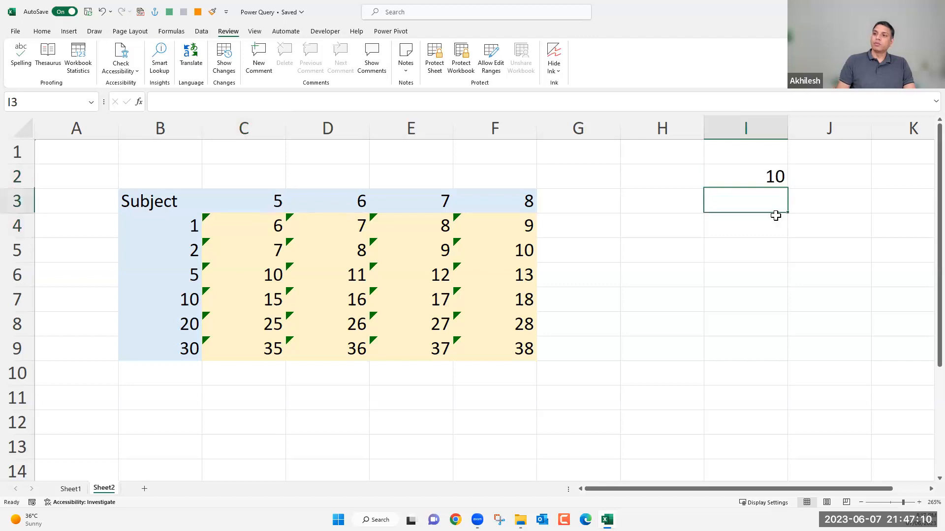
Change cell C4's formula to =($B4+C$3)*$I$2, multiplying the bracketed sum by an absolute reference to I2.
click(267, 228)
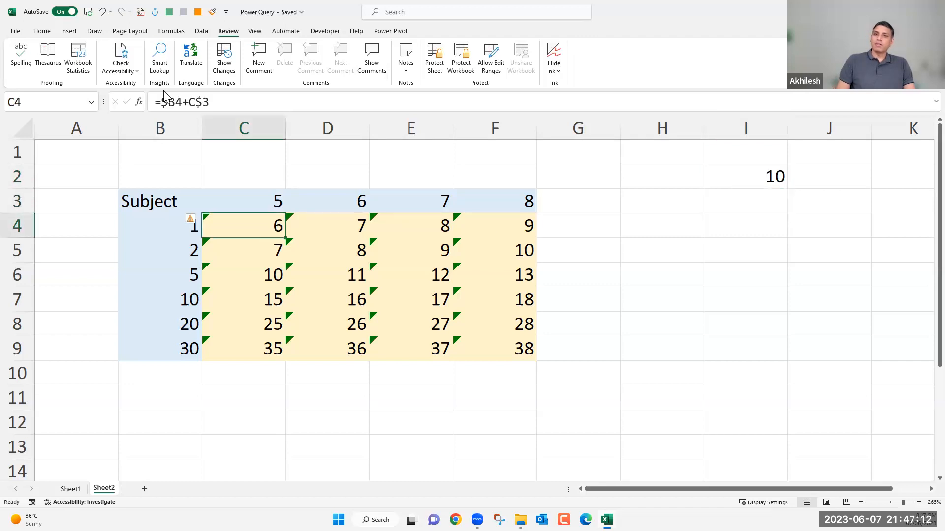
key(F2)
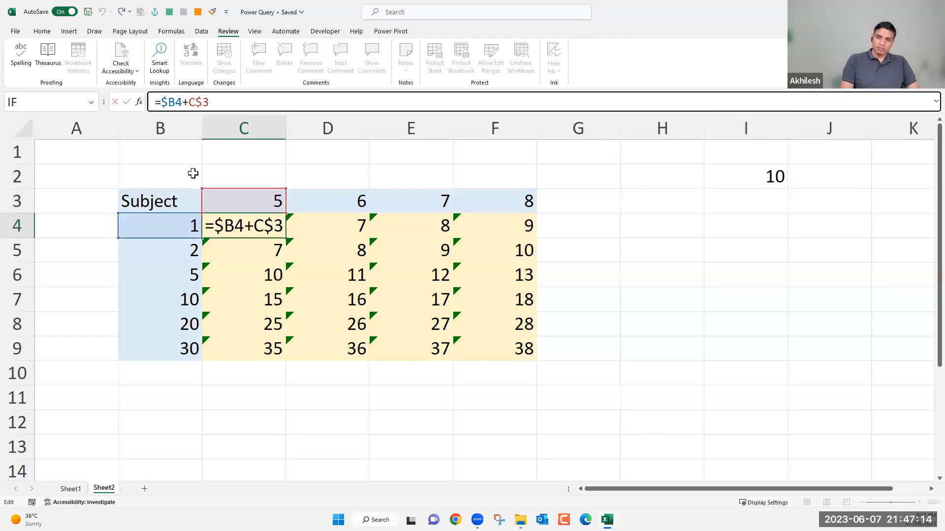
text(()
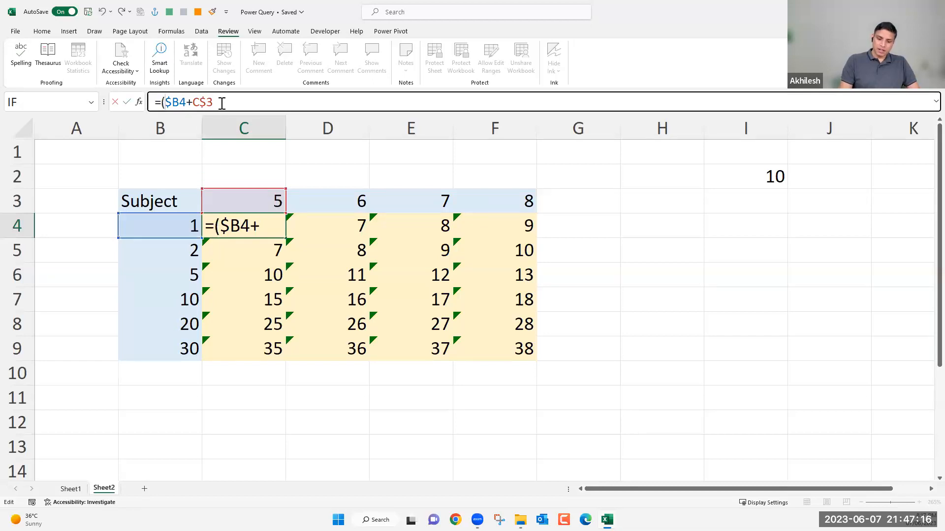
click(222, 103)
text())
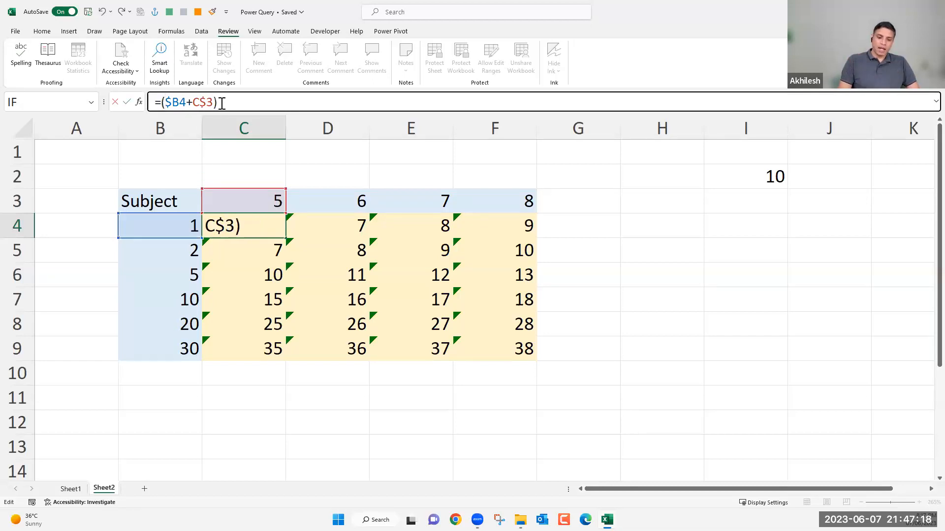
text(*)
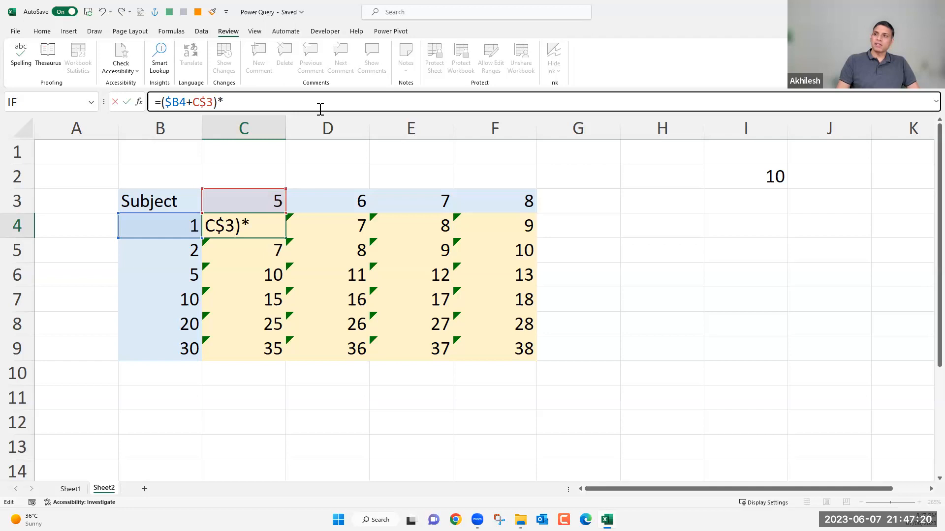
click(771, 178)
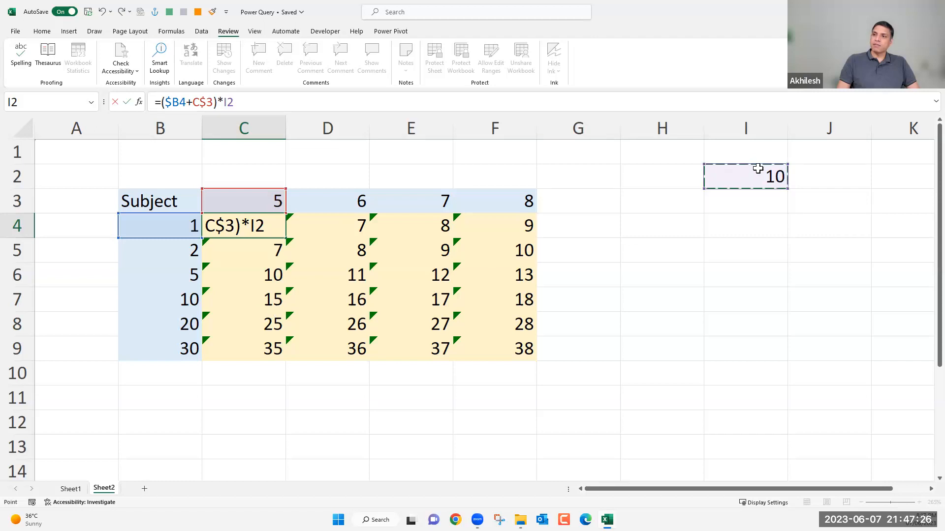
click(228, 101)
double_click(228, 101)
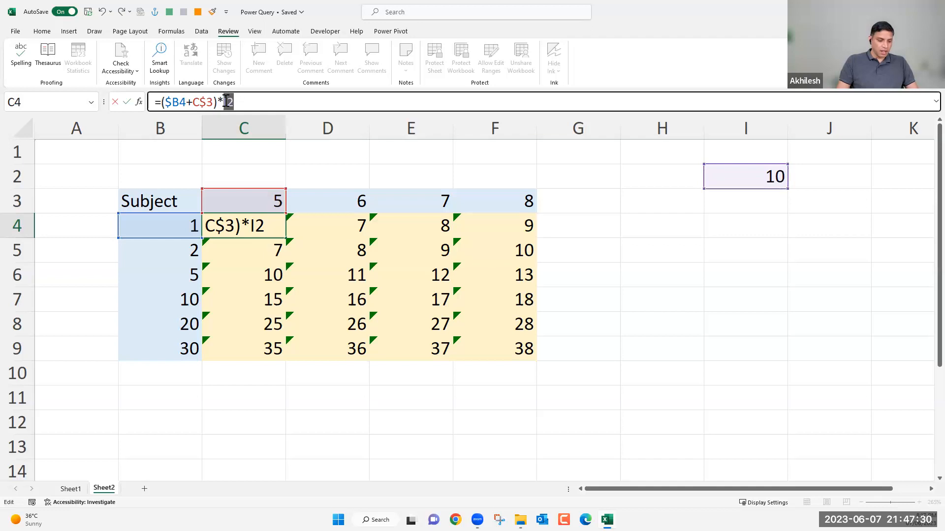
key(F4)
click(243, 104)
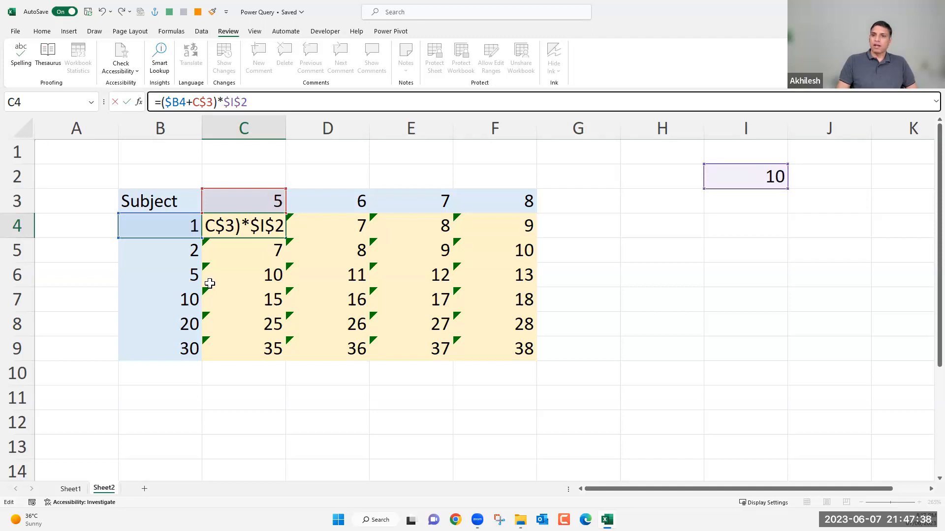
key(Return)
Copy the multiplied formula in C4 to the whole grid C4:F9.
click(269, 227)
key(ctrl+c)
shift+click(482, 347)
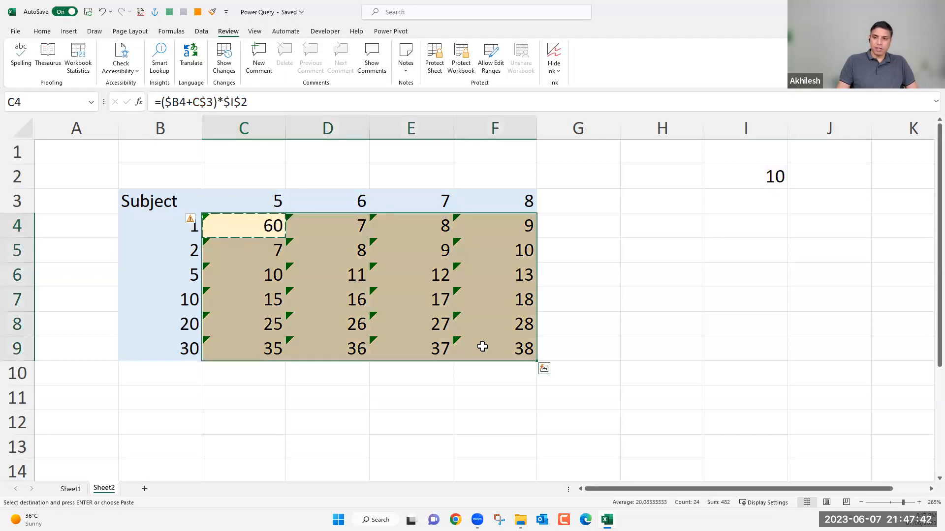
key(ctrl+v)
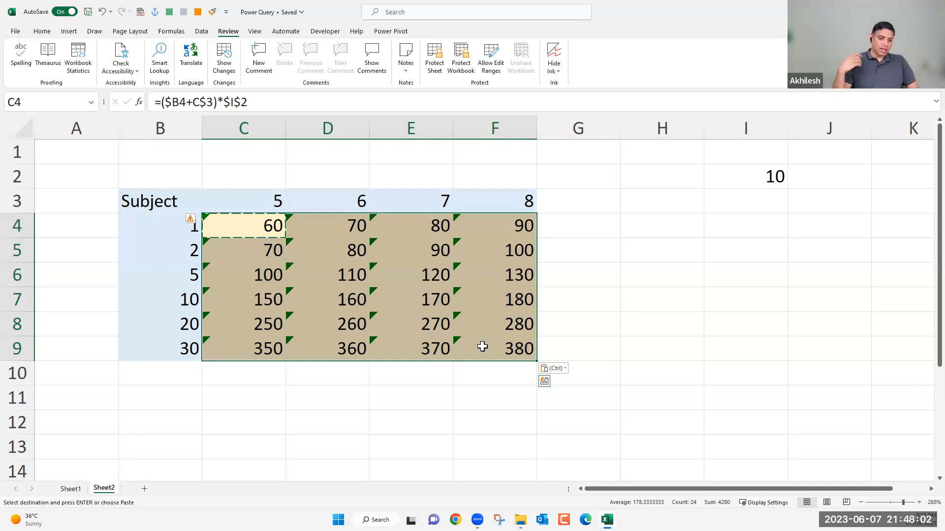
key(Escape)
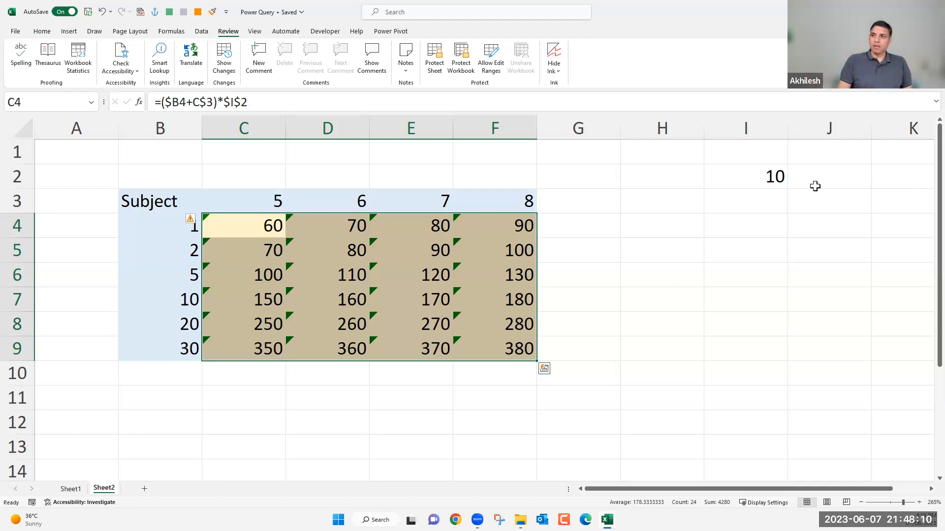
click(773, 181)
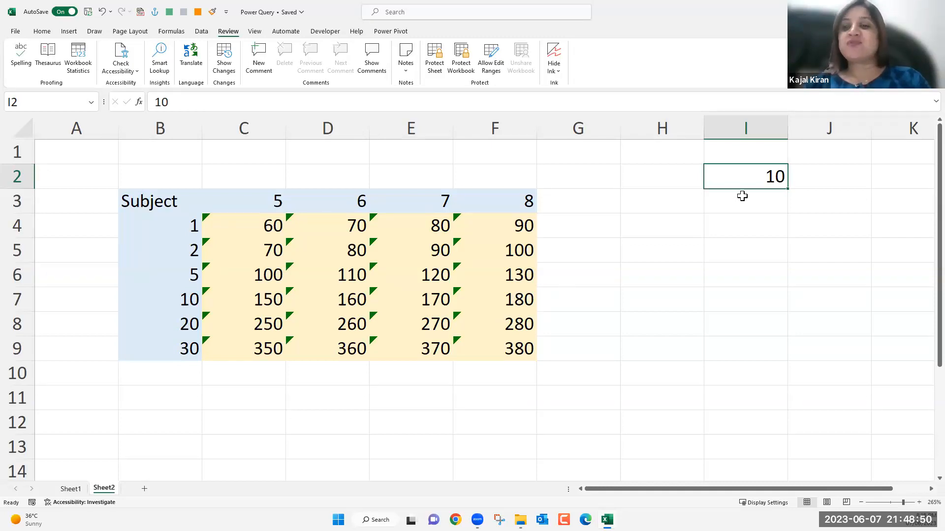
click(736, 211)
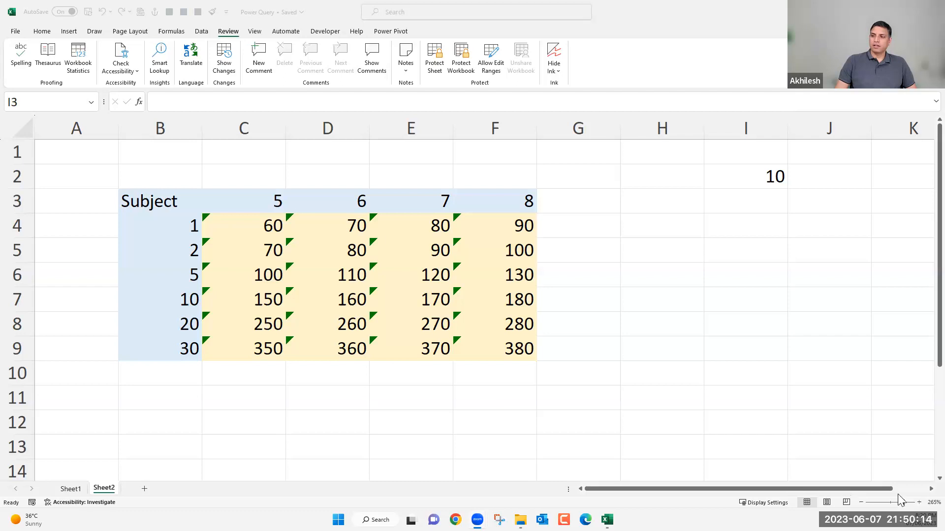
Clear the multiplier in I2 and all contents of the addition grid in B3:F9.
click(923, 494)
drag(873, 487, 646, 493)
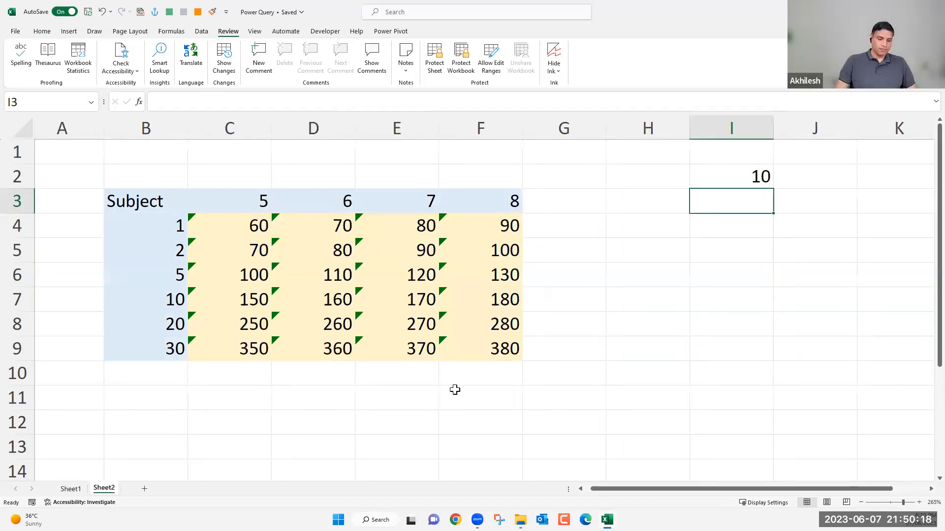
scroll(443, 397, down, 1)
scroll(547, 285, down, 1)
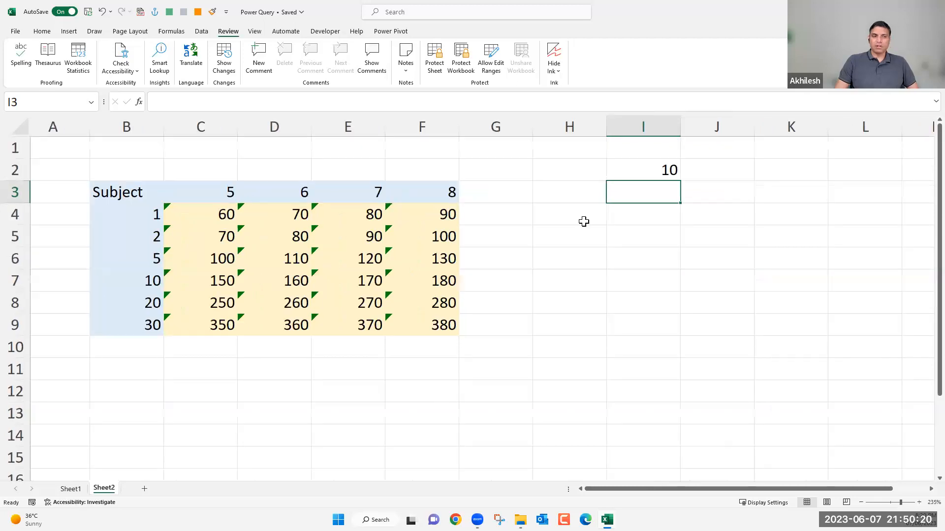
scroll(584, 221, down, 1)
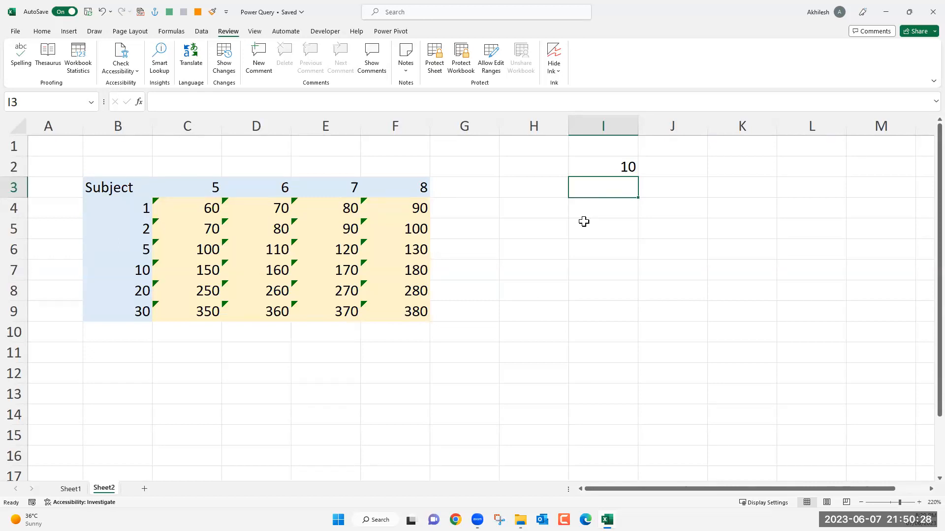
click(619, 169)
key(Delete)
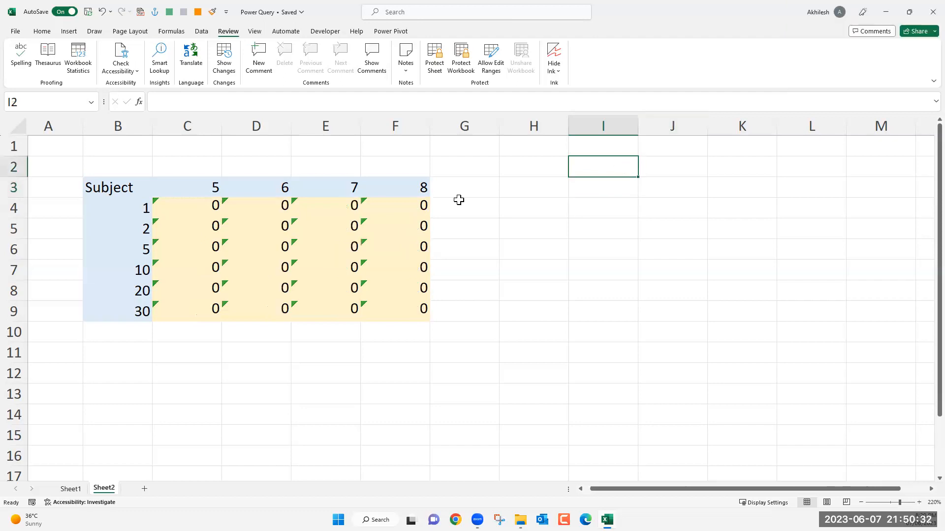
drag(124, 186, 388, 313)
key(Delete)
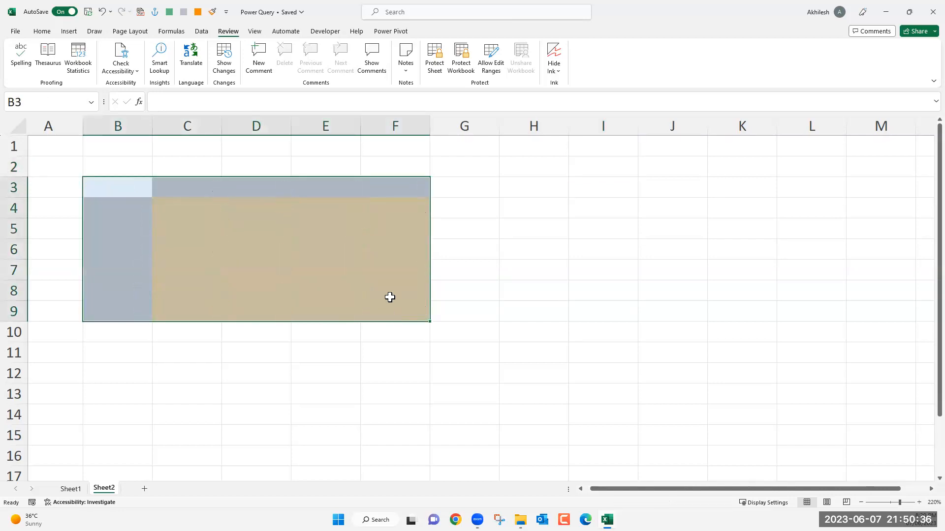
Delete columns B to G to remove the grid's remaining cell shading.
drag(128, 122, 445, 125)
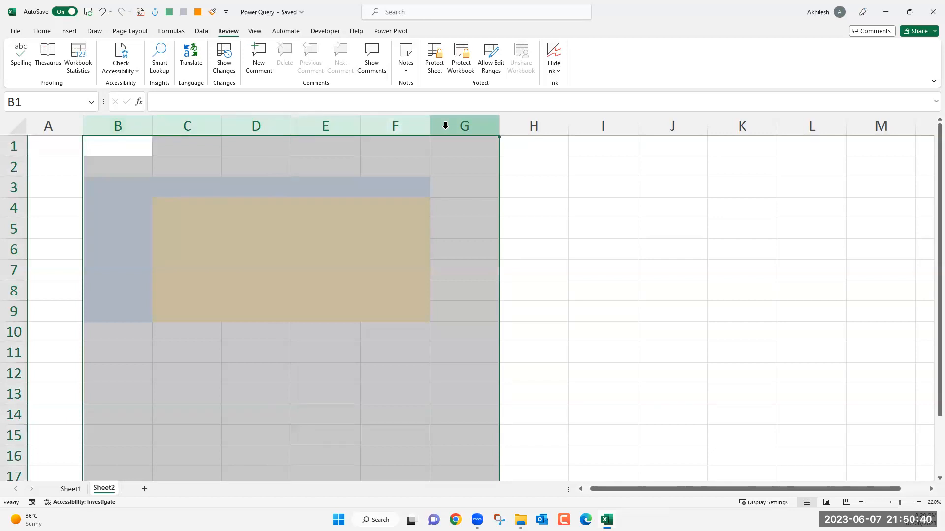
key(ctrl+minus)
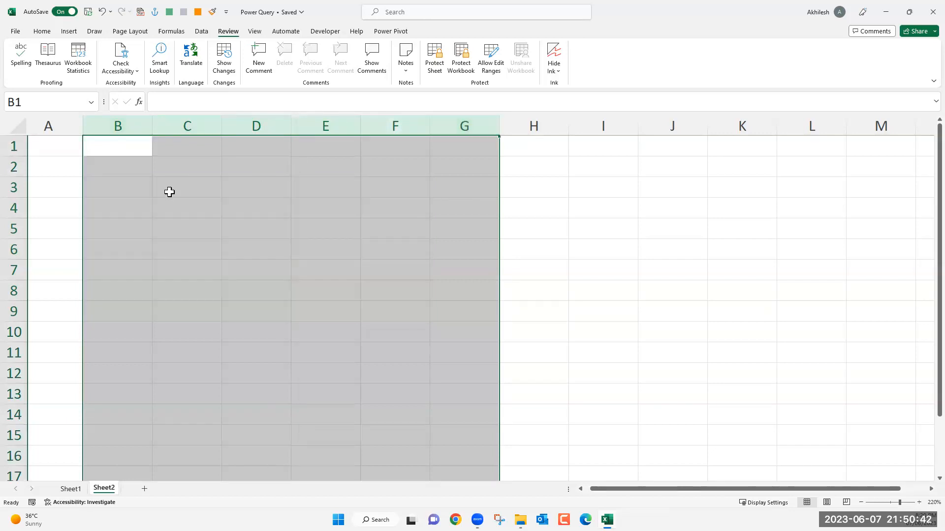
click(326, 167)
Enter the column headers Liability in C2 and Assets in D2.
click(180, 168)
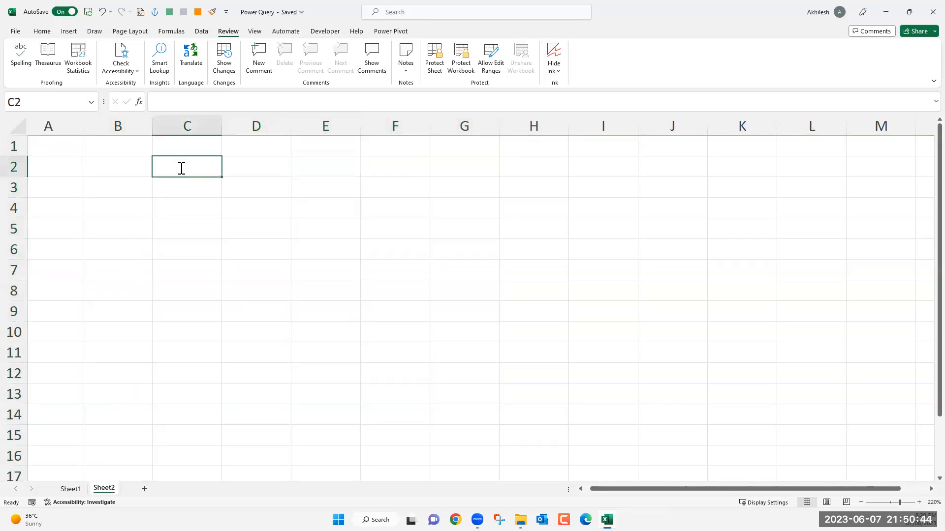
text(Liabil)
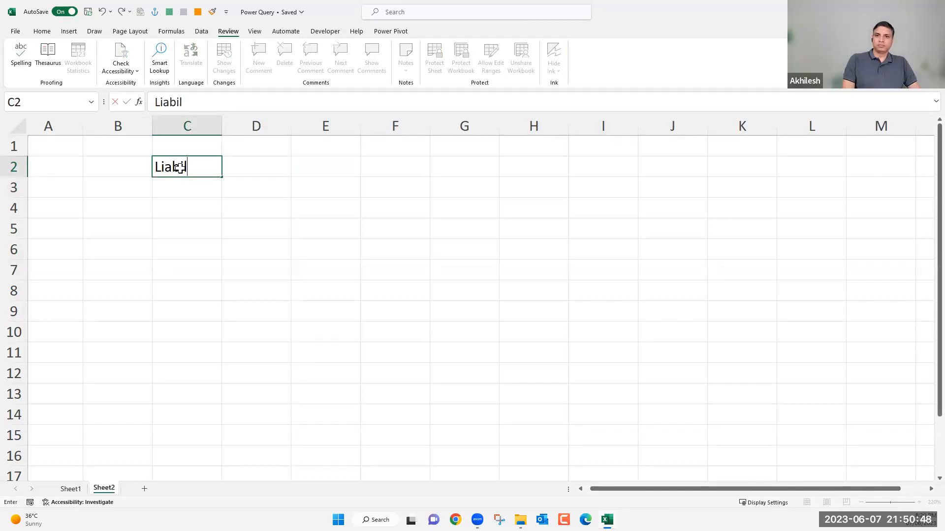
text(ity)
key(Tab)
text(Assets)
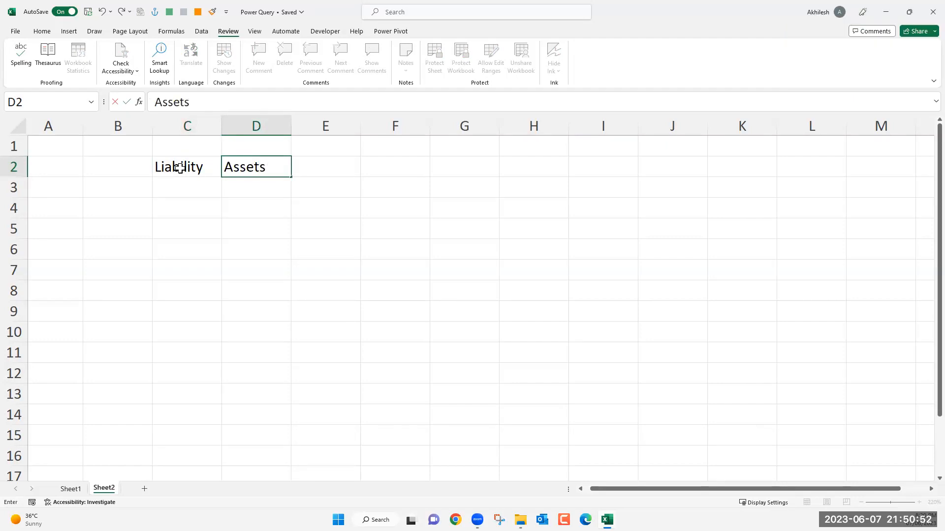
key(Return)
key(Return)
Fill the Liability column C3:C8 with the entries A, B, C, D, E and F, one per row.
key(Up)
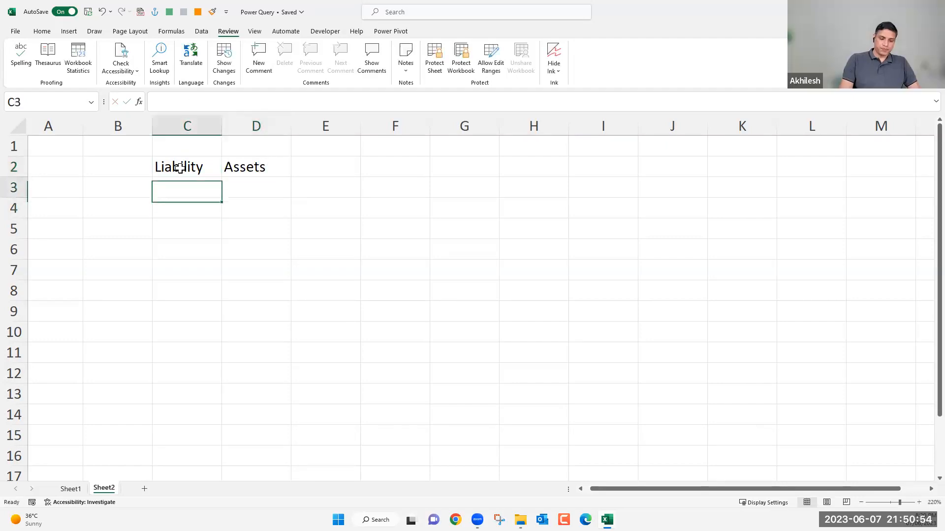
text(A)
key(Return)
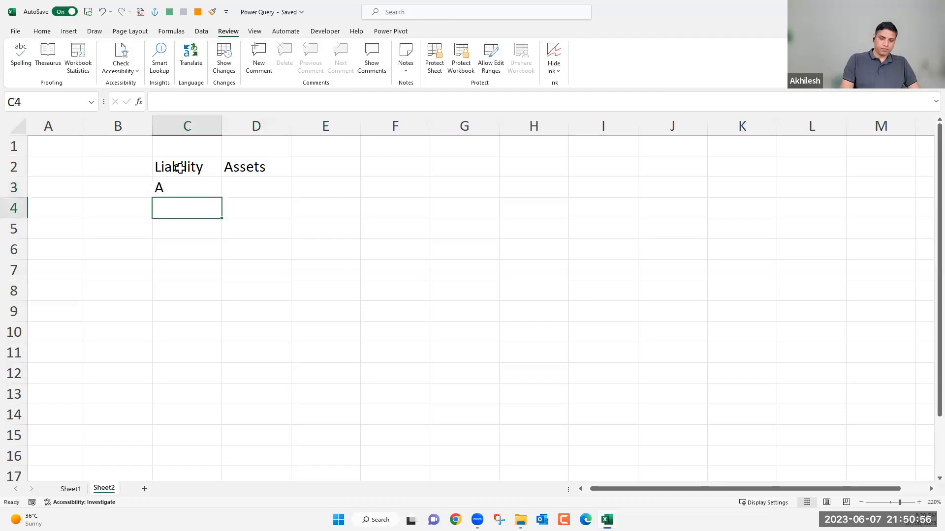
text(B)
key(Return)
text(C)
key(Return)
text(D)
key(Return)
text(E)
key(Return)
text(F)
key(Return)
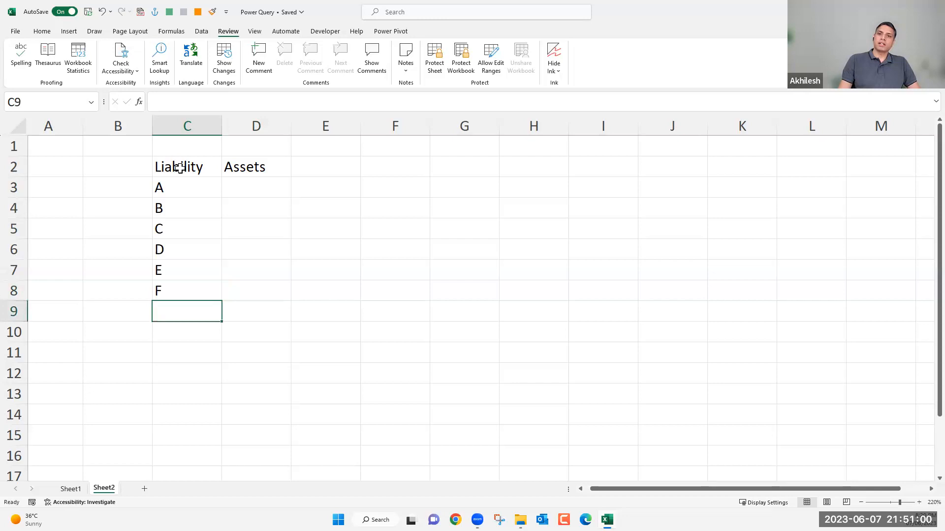
Fill the Assets column D3:D7 with the entries H, I, J, K and L, one per row.
click(248, 190)
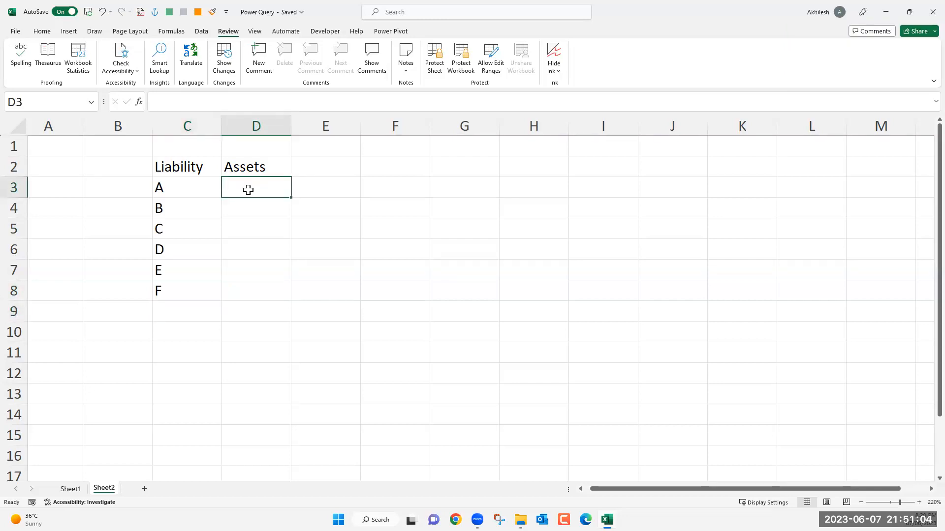
text(H)
key(Return)
text(I)
key(Return)
text(J)
key(Return)
text(K)
key(Return)
text(L)
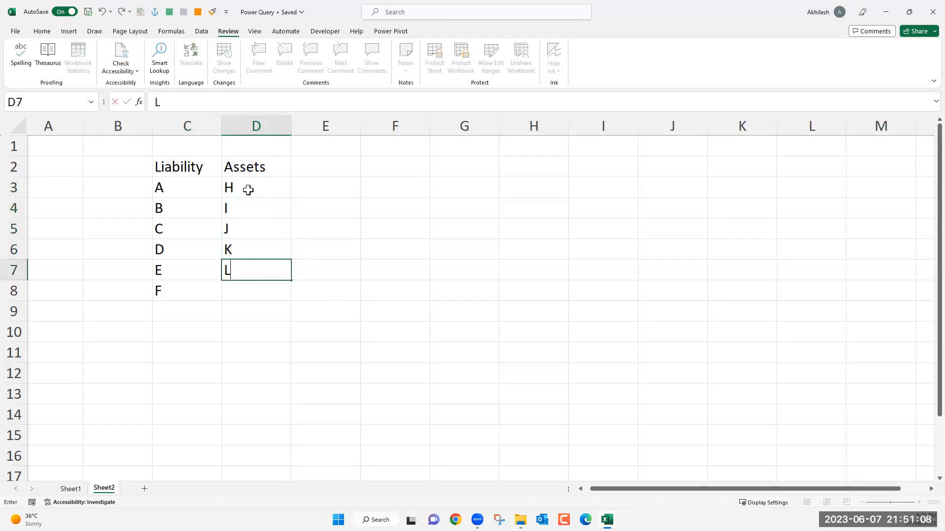
key(Return)
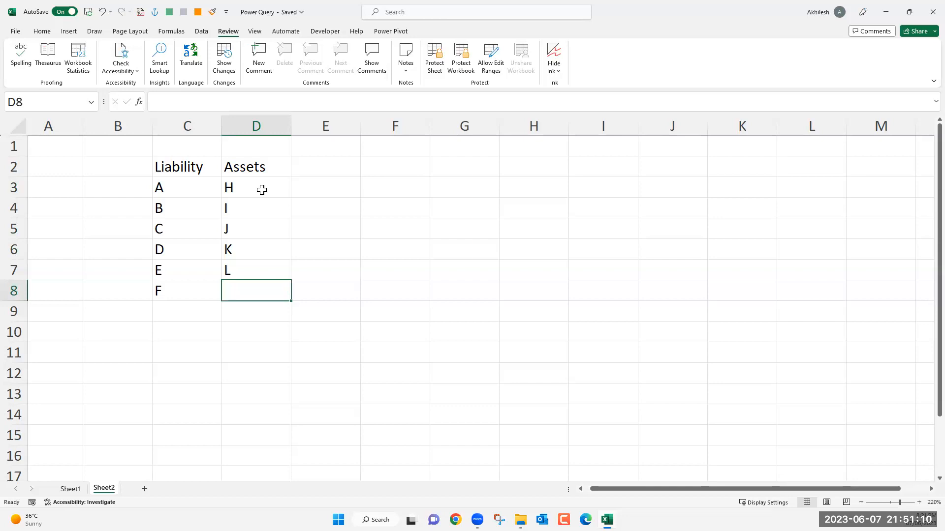
click(262, 190)
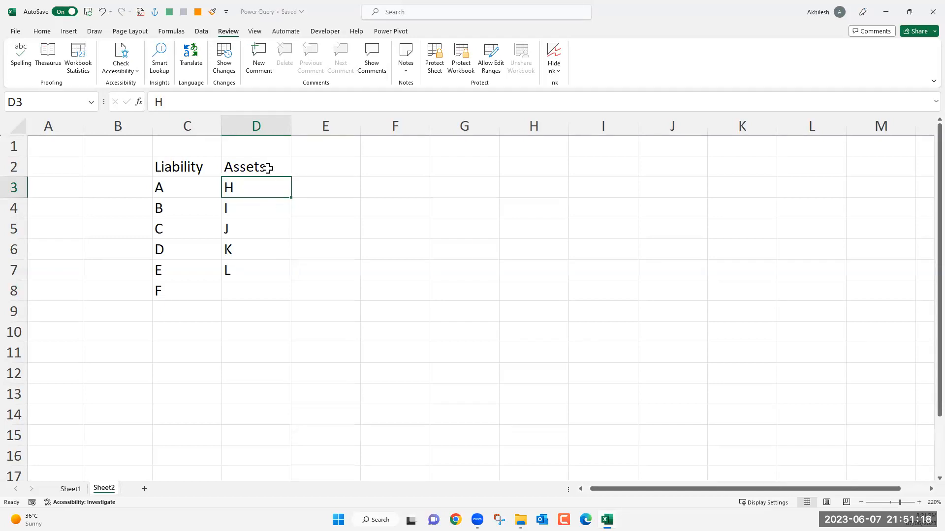
key(Up)
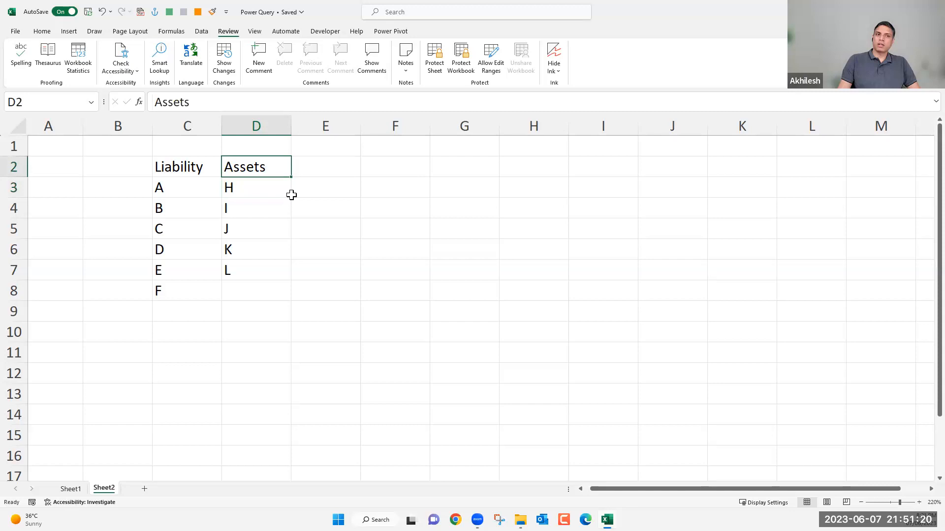
key(Right)
key(Right)
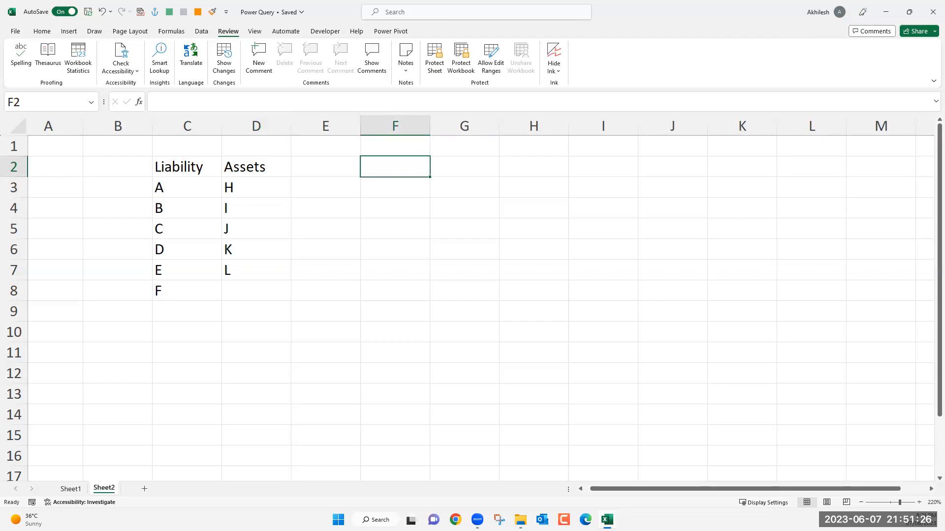
key(alt+Tab)
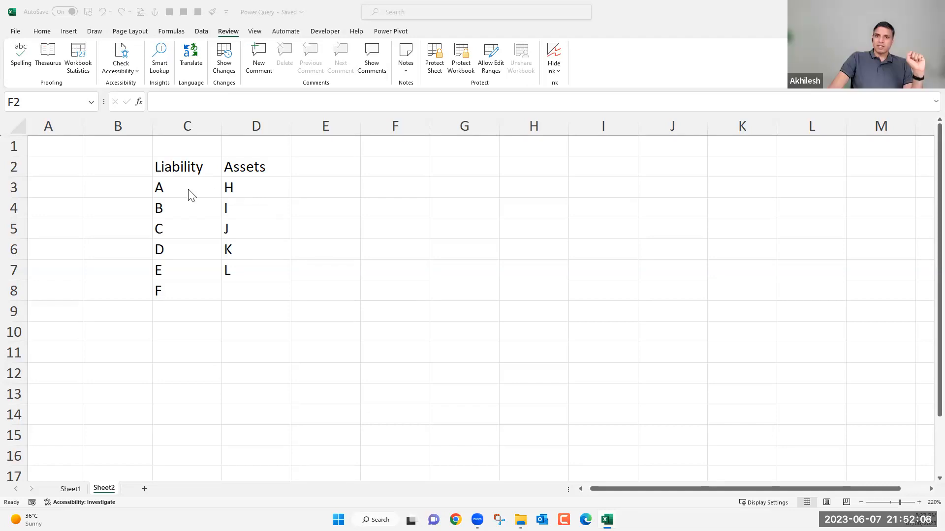
click(209, 191)
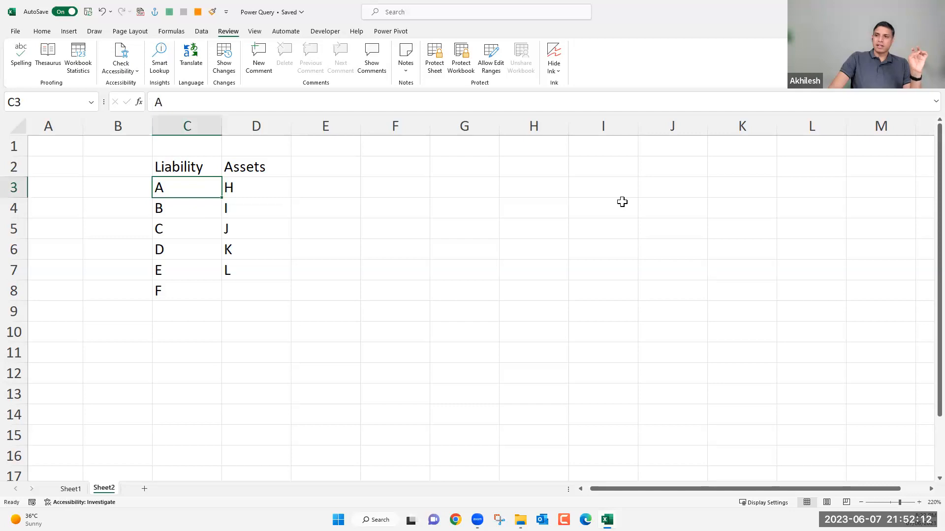
click(641, 192)
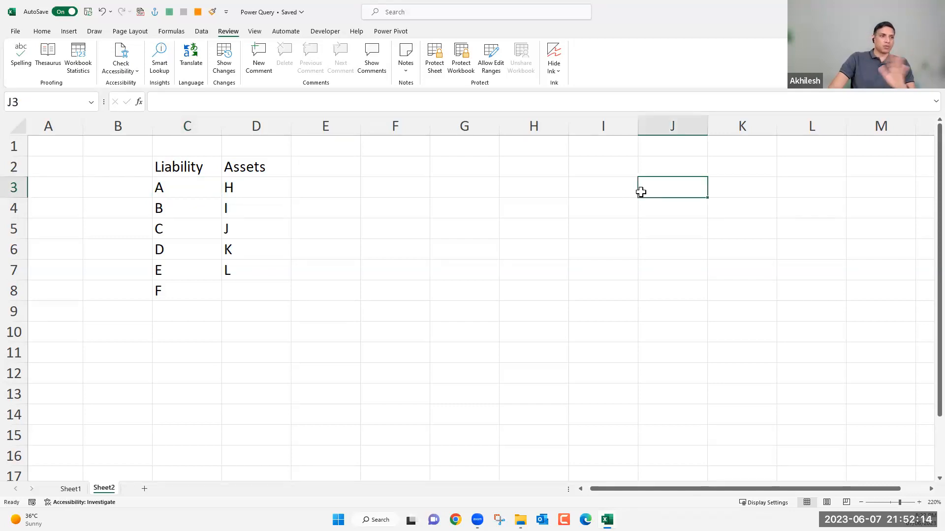
drag(187, 194, 241, 282)
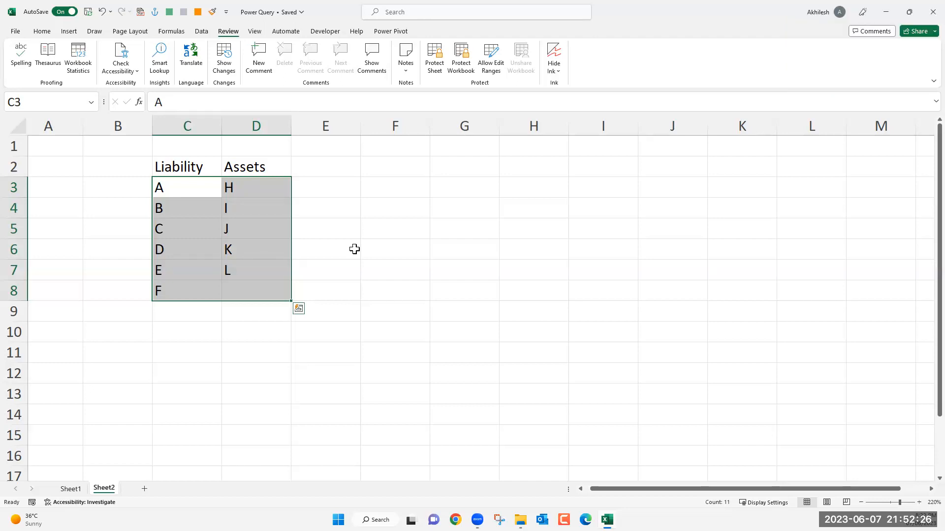
click(355, 250)
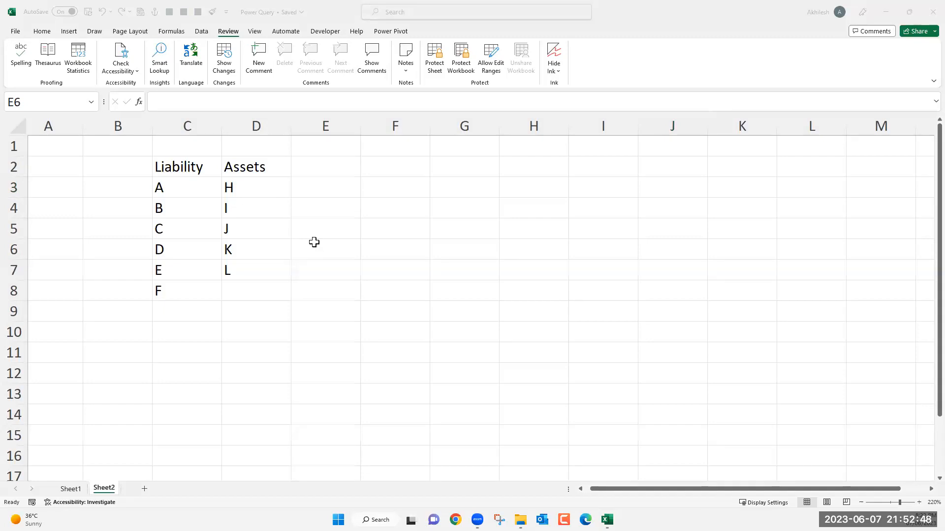
click(325, 253)
click(318, 256)
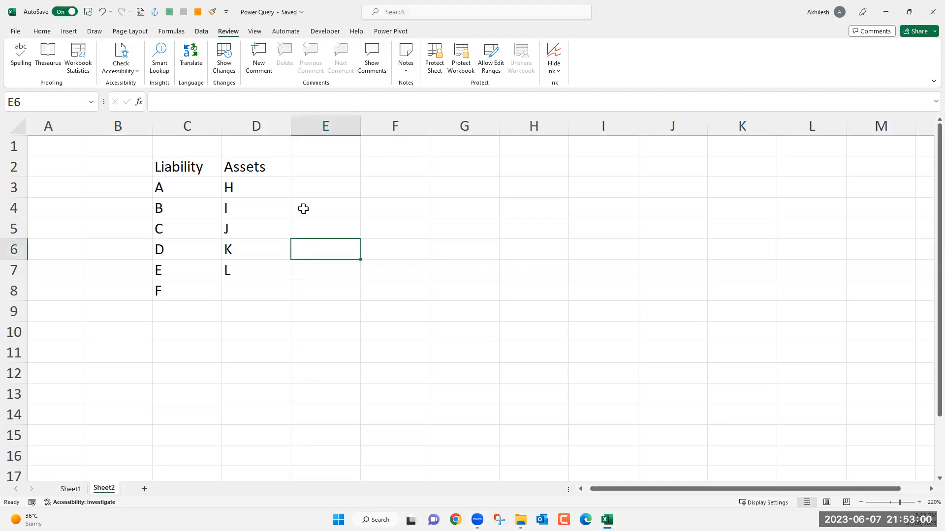
Turn on filters for the Liability and Assets headers and check the filter list of each column.
click(262, 168)
key(ctrl+shift+l)
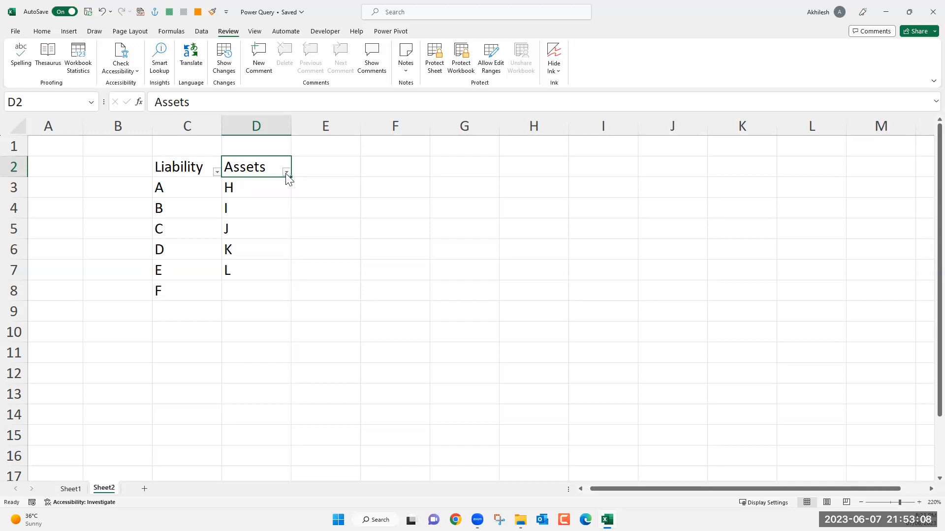
click(285, 172)
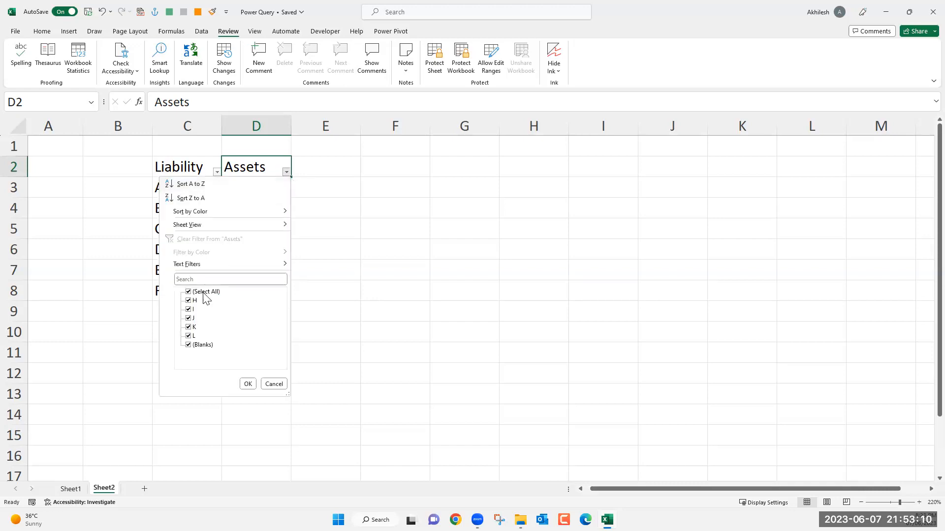
click(317, 305)
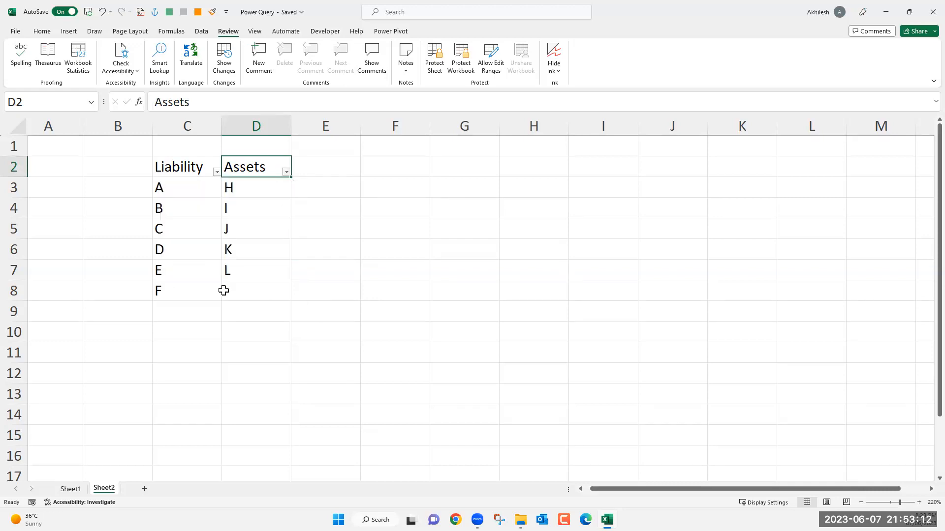
click(217, 172)
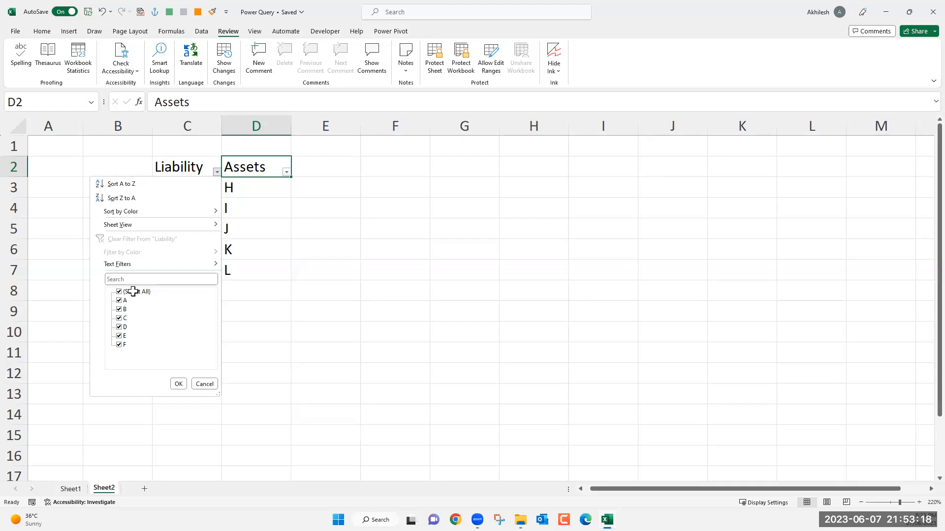
key(Escape)
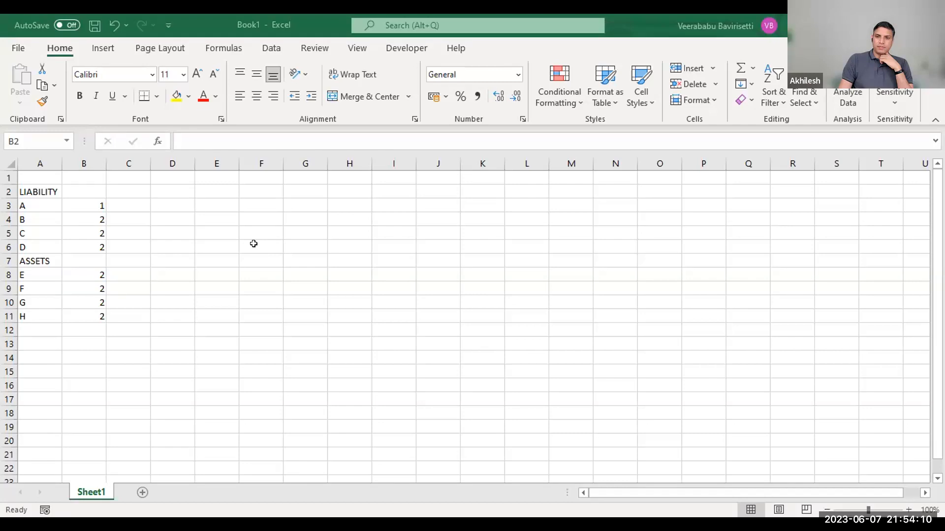
Try to apply a filter in Book1 from empty cell E4, outside the LIABILITY and ASSETS list.
click(217, 219)
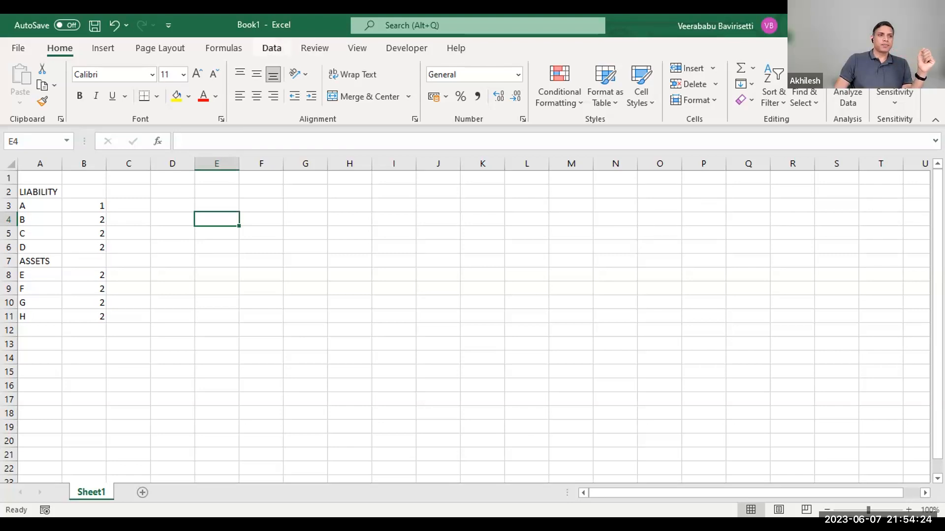
click(272, 48)
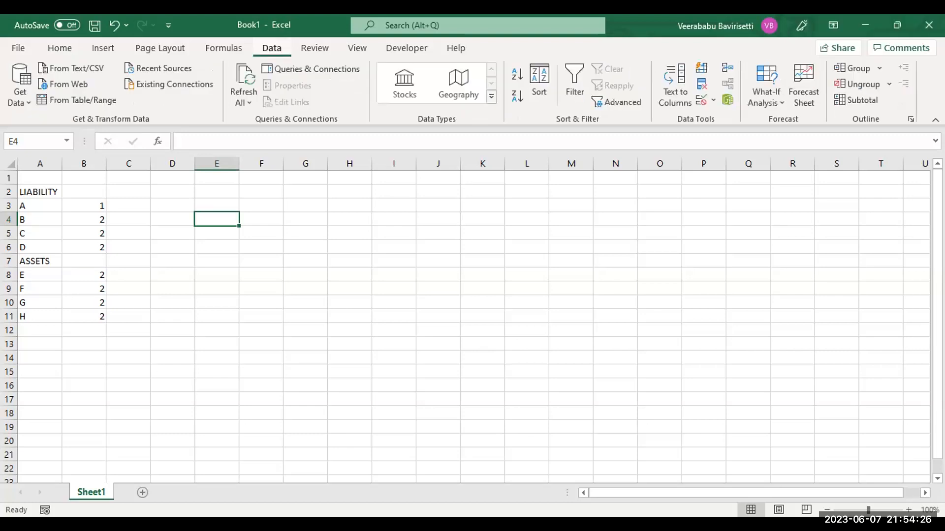
click(575, 84)
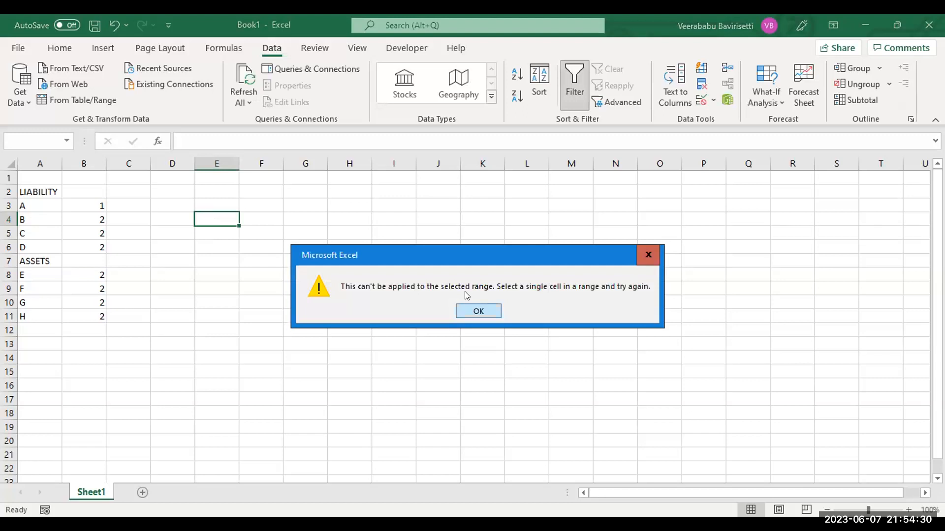
click(473, 310)
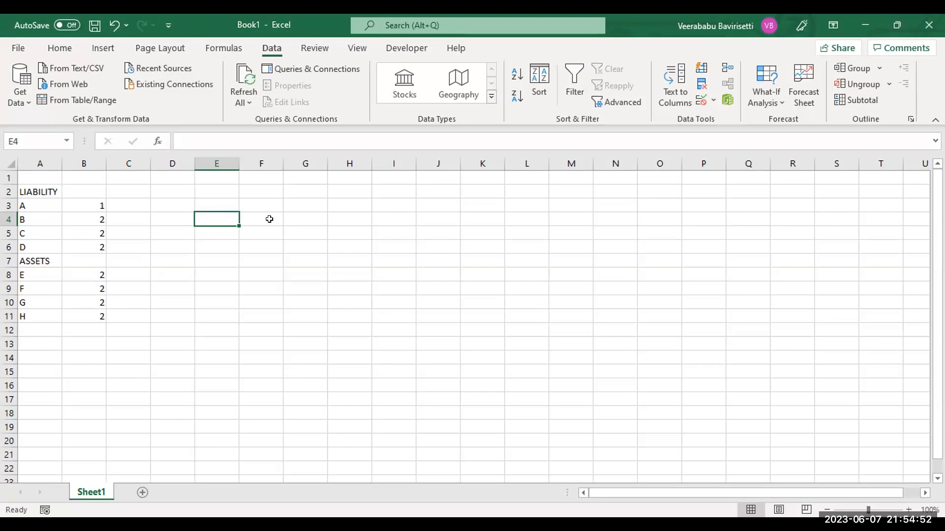
click(270, 219)
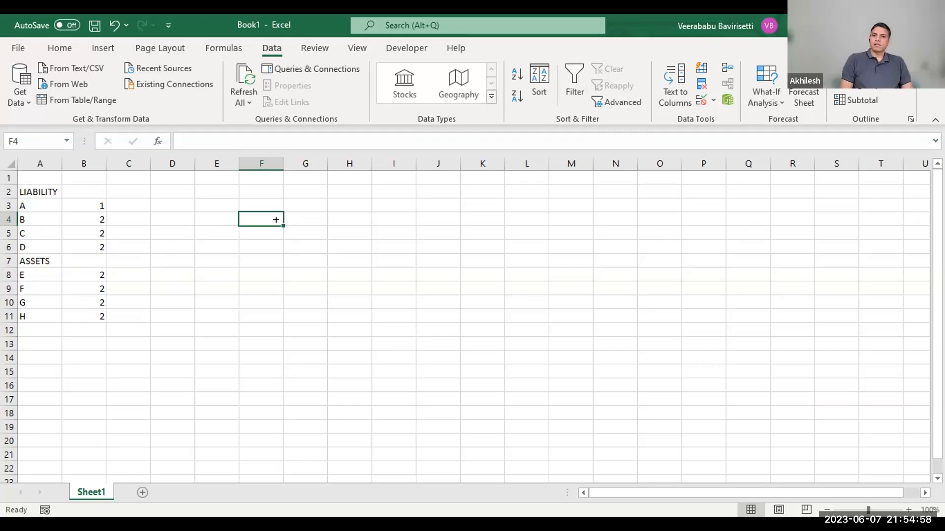
click(307, 218)
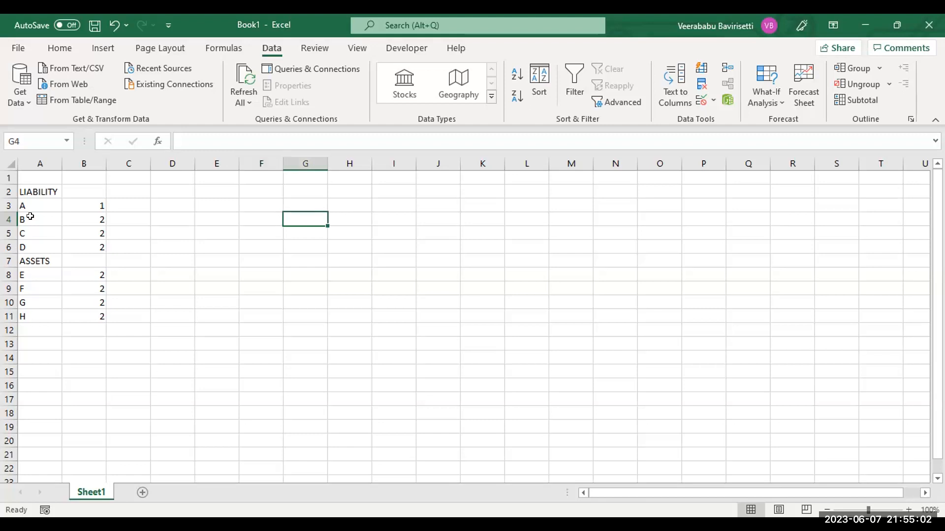
drag(37, 202, 84, 198)
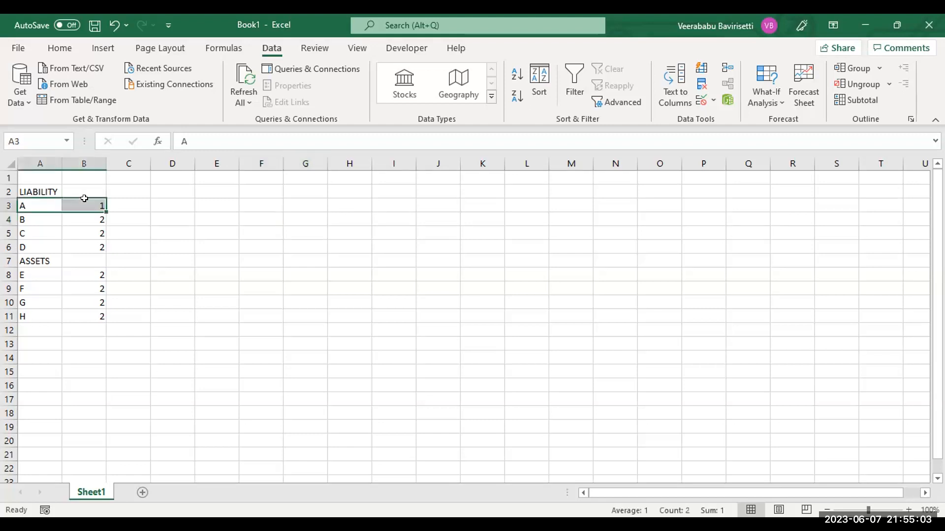
click(302, 217)
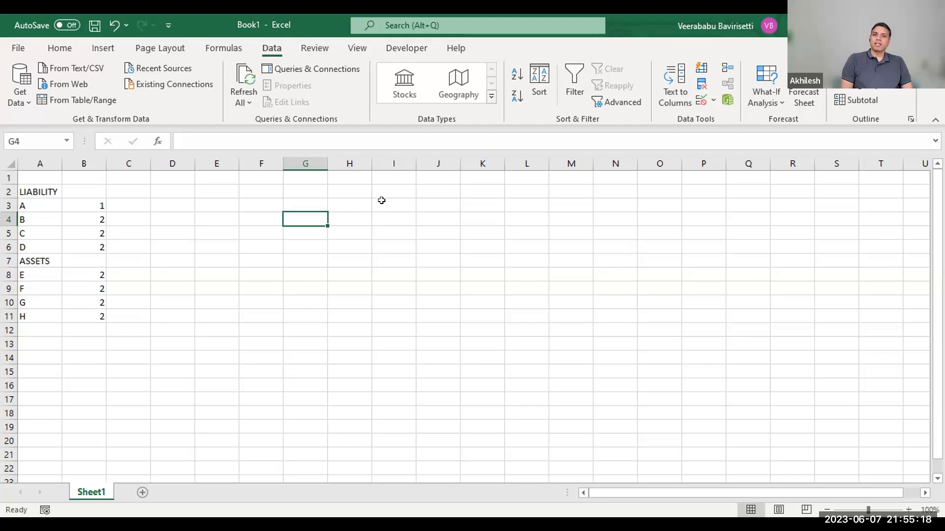
key(Left)
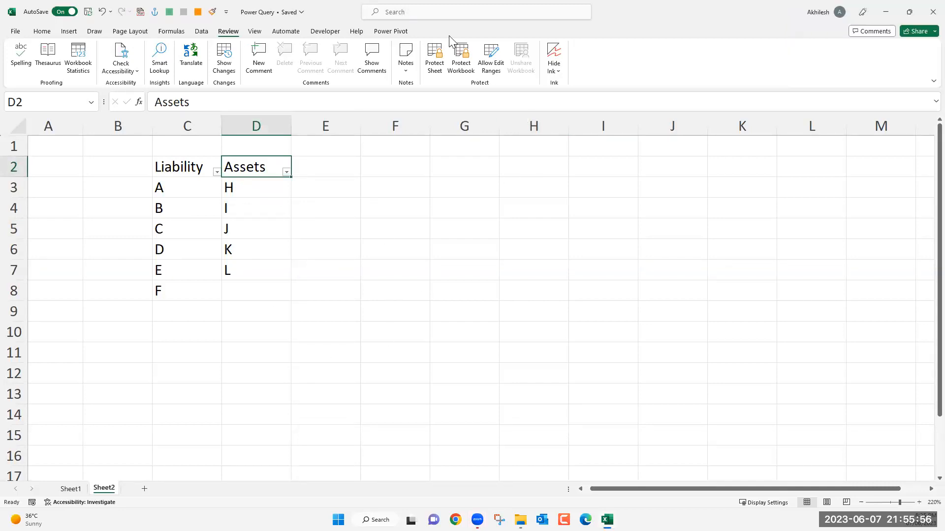
click(318, 226)
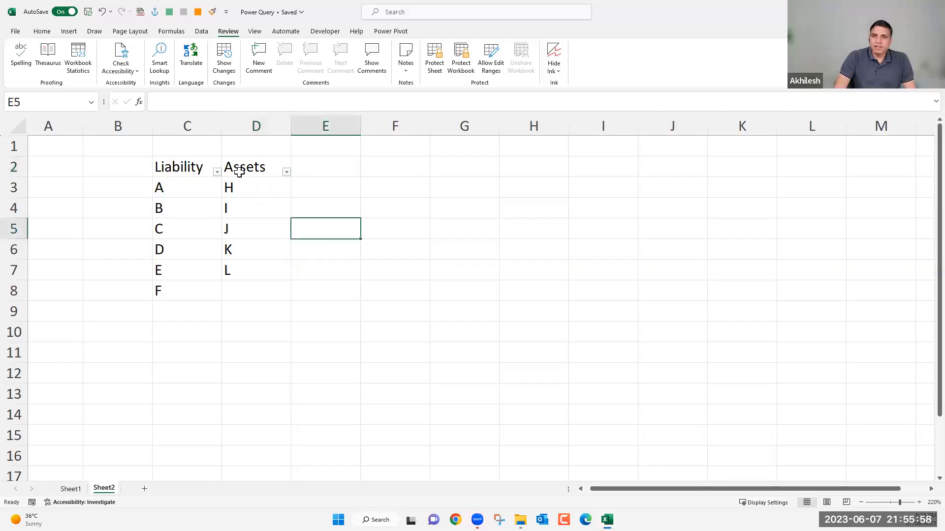
Define the named range Category for the header cells C2:D2 containing Liability and Assets.
click(50, 33)
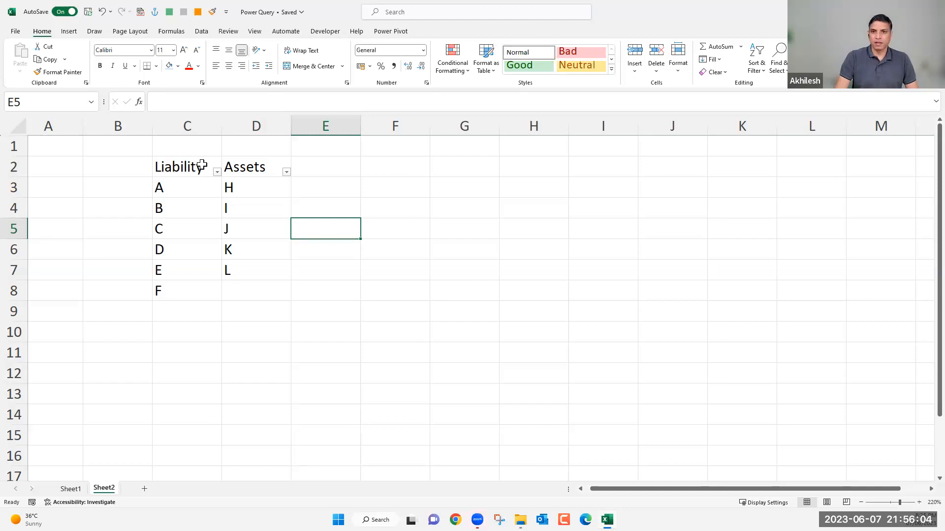
drag(192, 170, 247, 162)
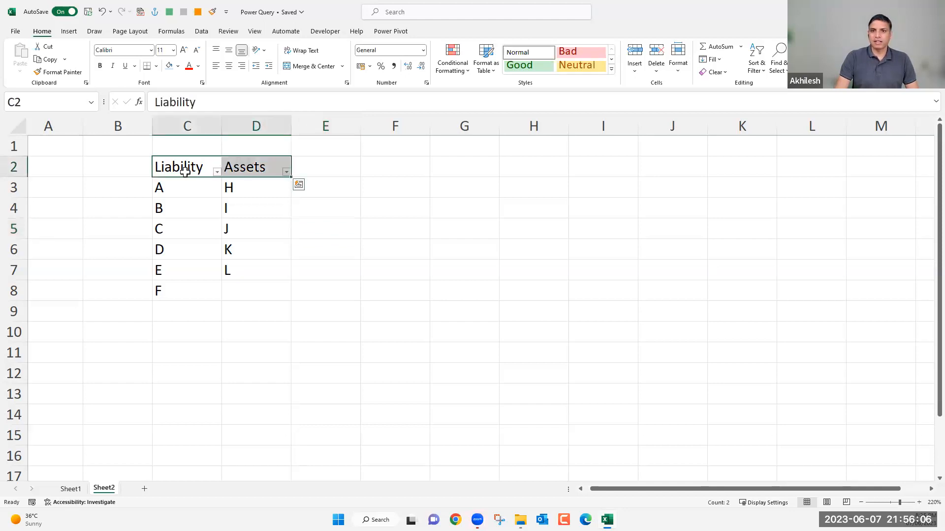
click(72, 103)
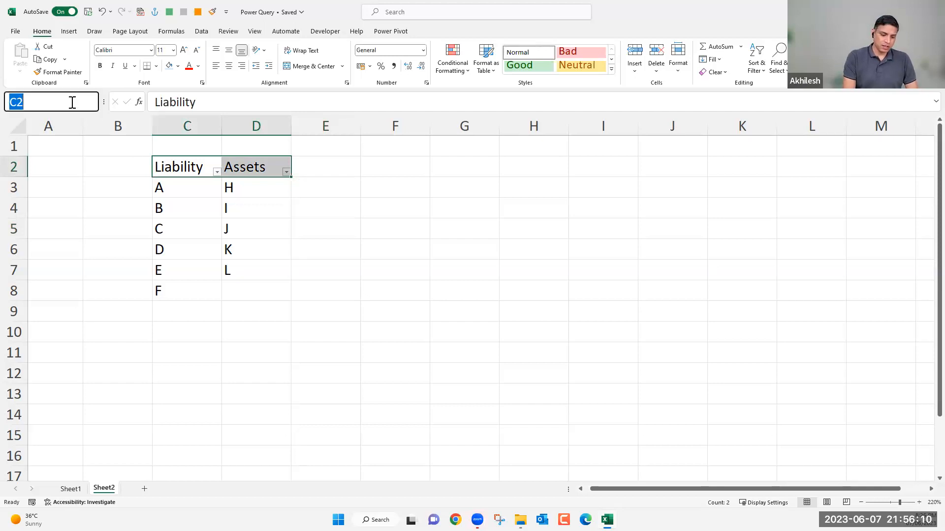
text(Category)
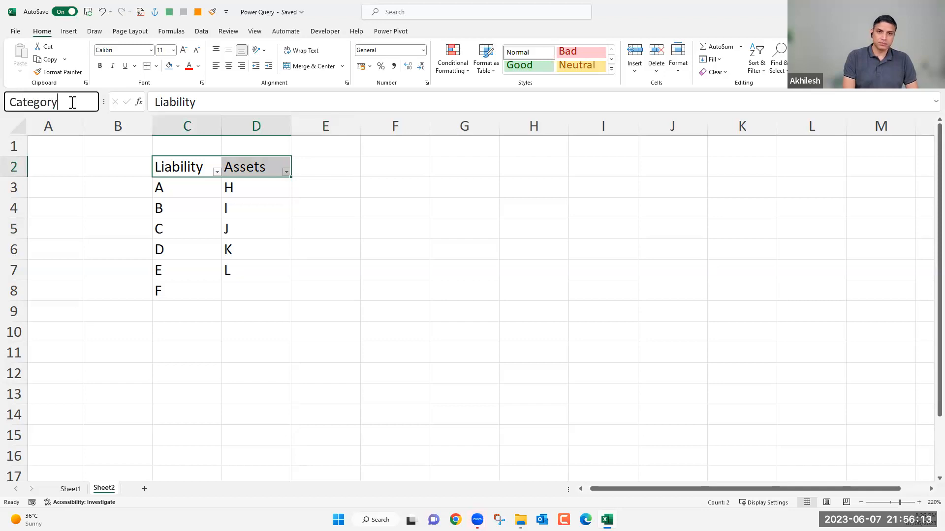
key(Return)
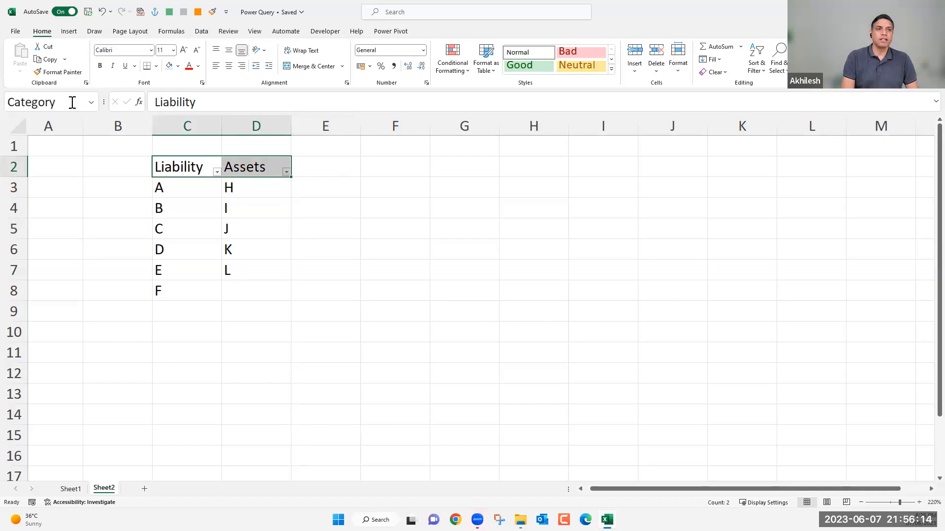
Enter the heading Category in cell G2.
click(463, 174)
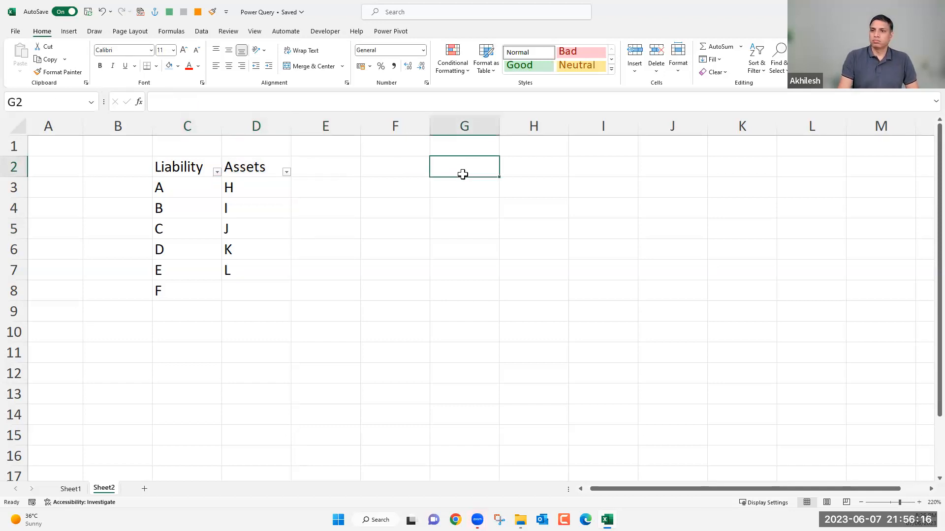
text(Category)
key(Return)
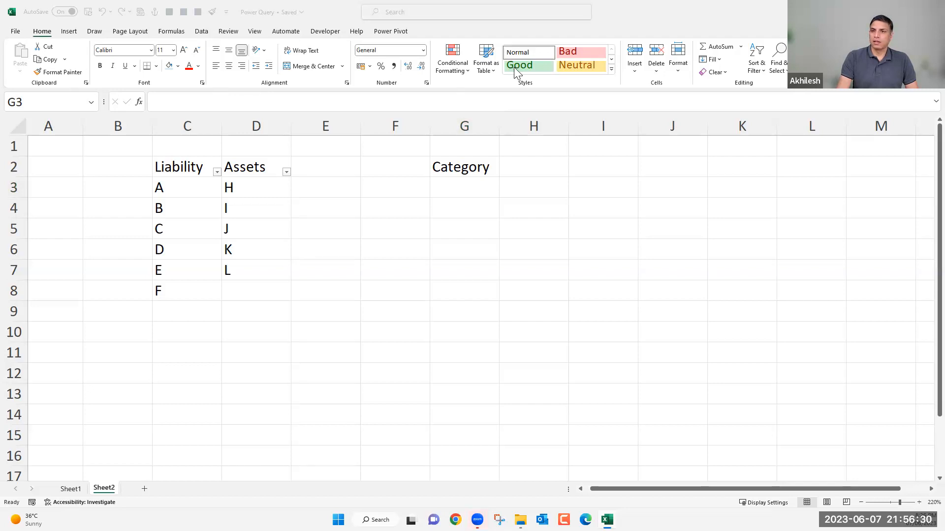
Add list data validation to cell G3 with =category as the source.
click(465, 188)
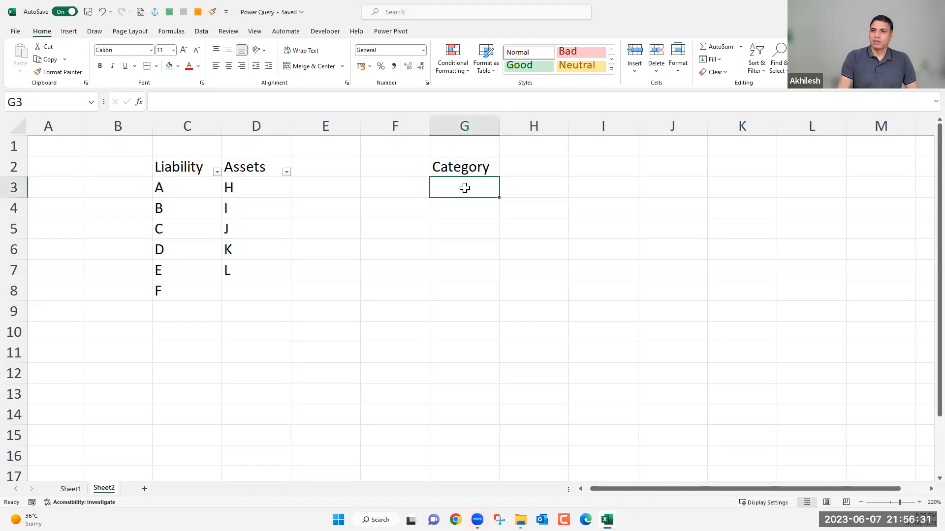
click(202, 31)
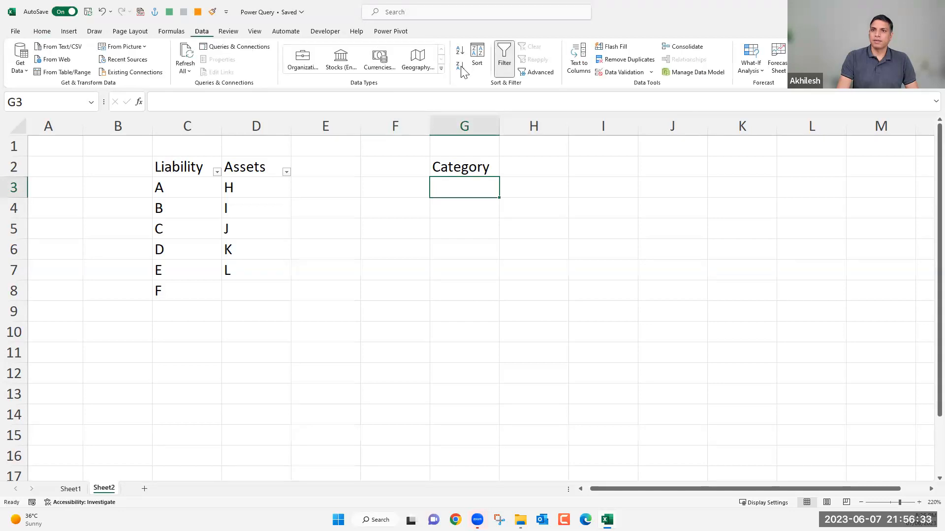
click(623, 72)
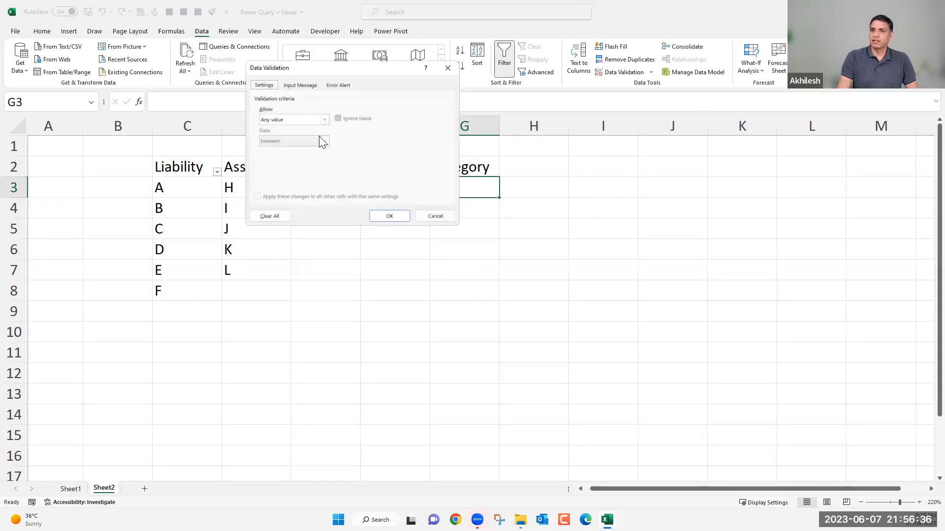
click(309, 120)
click(272, 152)
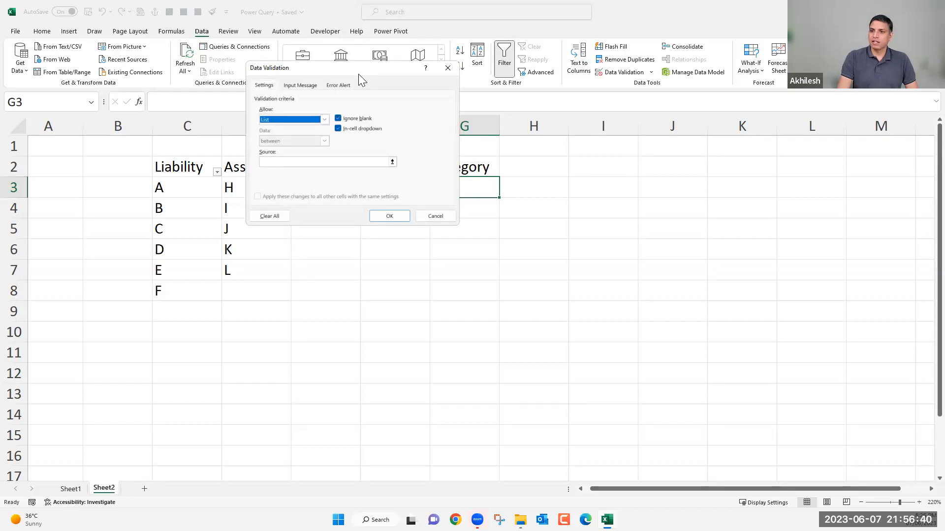
drag(358, 74, 542, 223)
click(471, 312)
text(=caa)
key(BackSpace)
text(tegory)
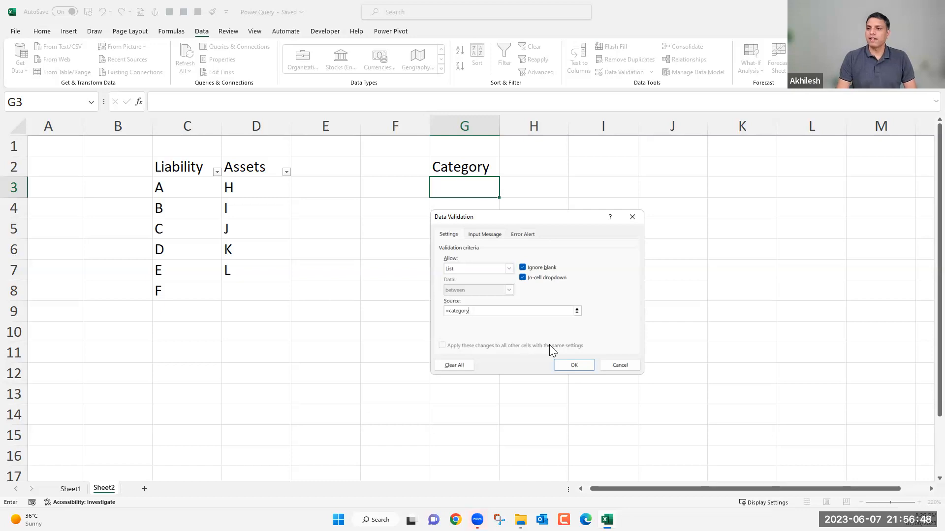
click(574, 366)
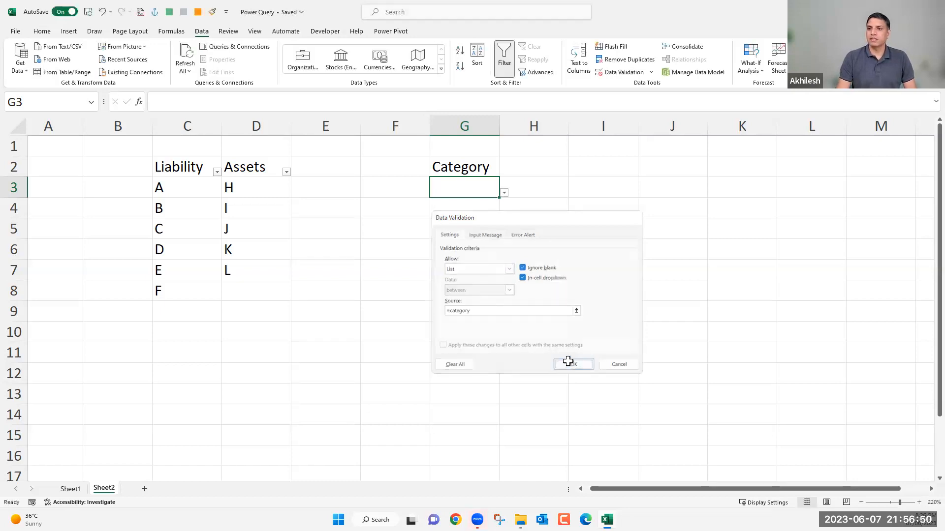
Check the options in G3's drop-down list against the named header range C2:D2.
click(505, 194)
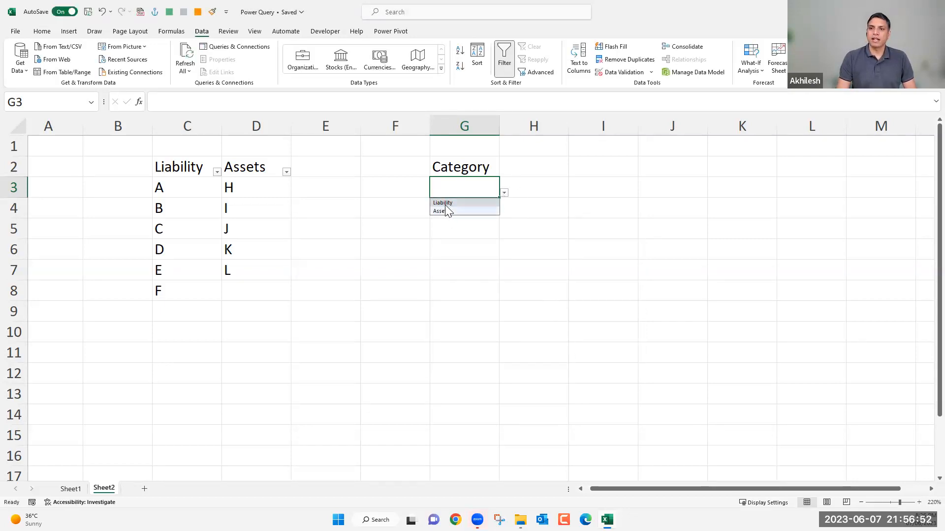
click(221, 168)
drag(224, 168, 243, 170)
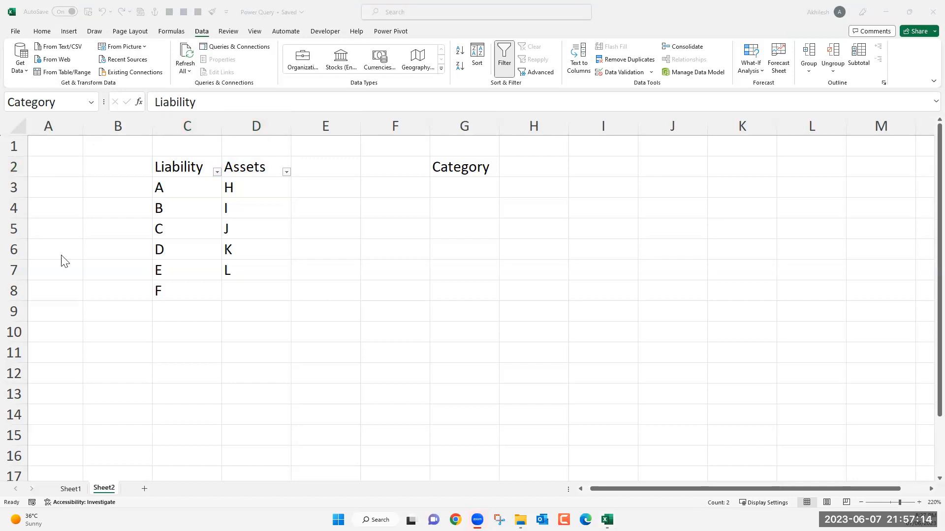
Choose Assets from the drop-down list in cell G3.
click(470, 187)
click(504, 194)
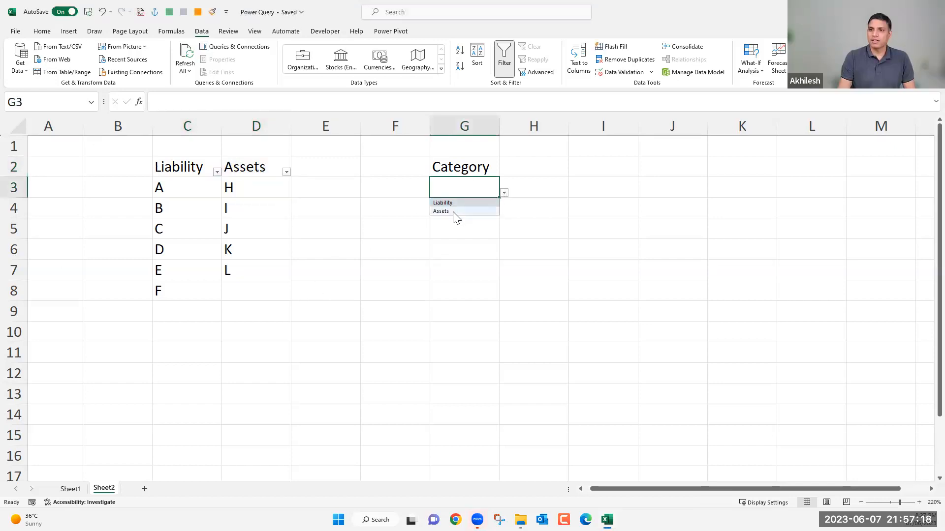
click(454, 212)
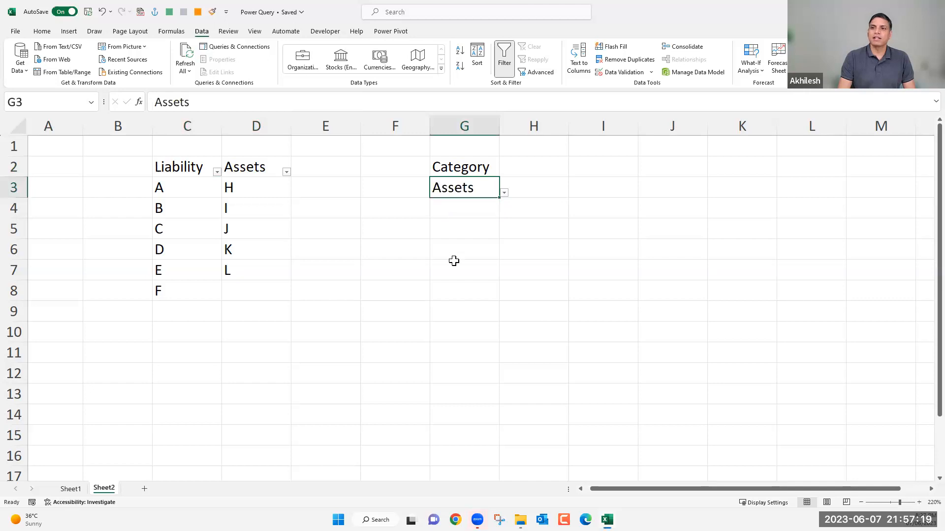
Enter the heading Sub Cate in cell H2, next to Category.
click(537, 167)
text(Sub Cat)
key(Return)
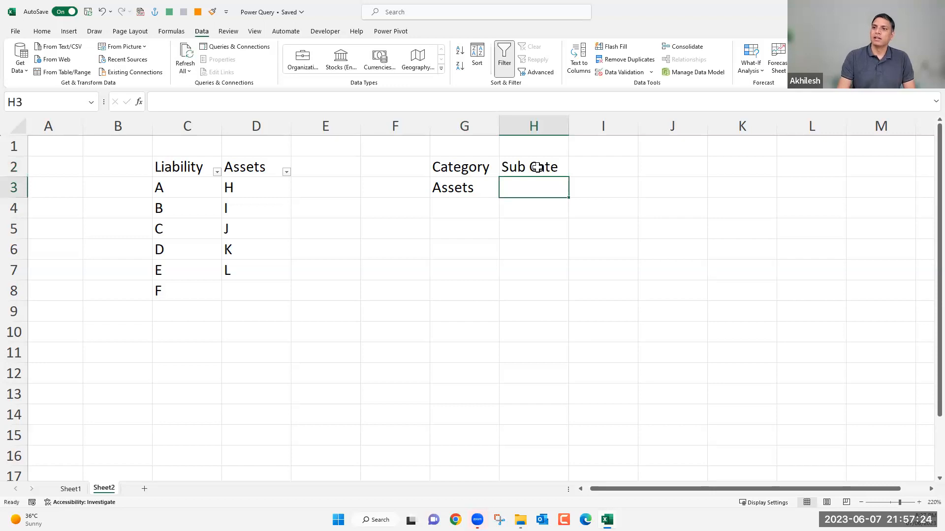
Define the named range Assets for cells C3:C8, containing the entries A to F.
drag(187, 193, 184, 293)
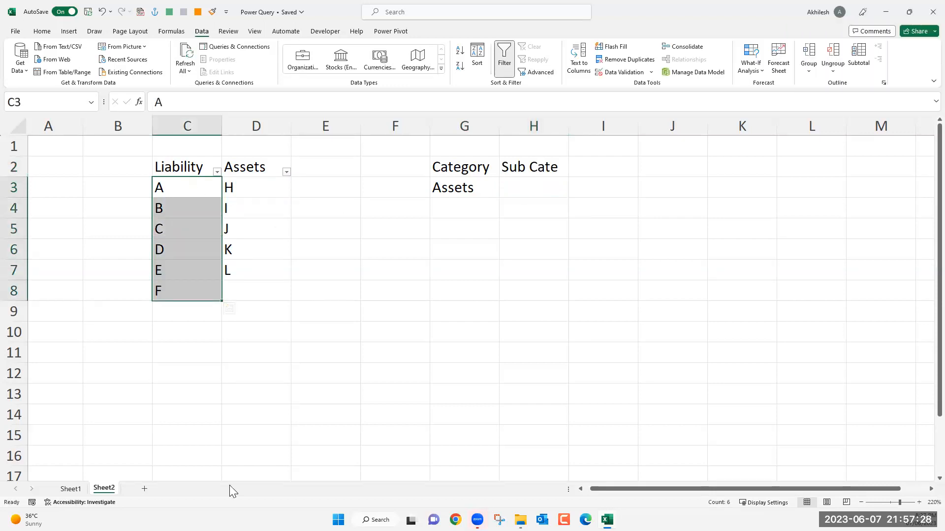
click(296, 223)
drag(181, 188, 182, 291)
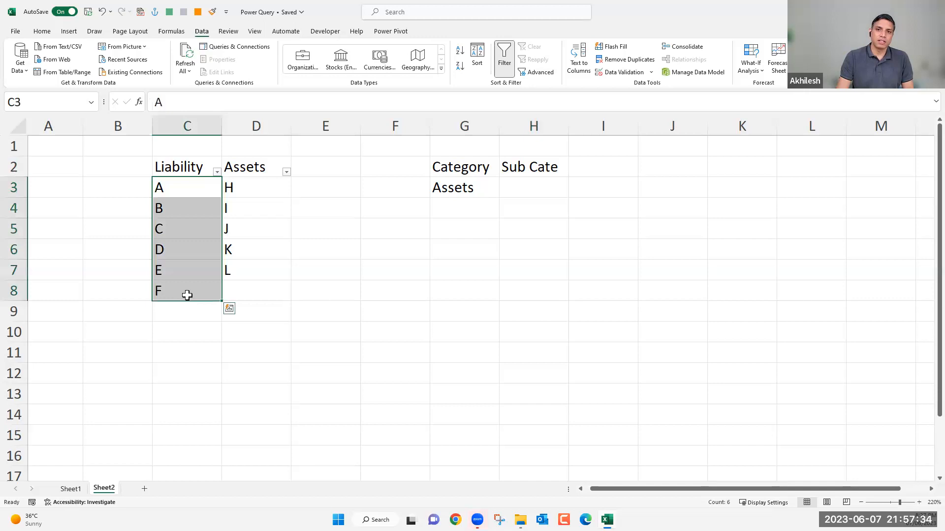
drag(179, 186, 177, 263)
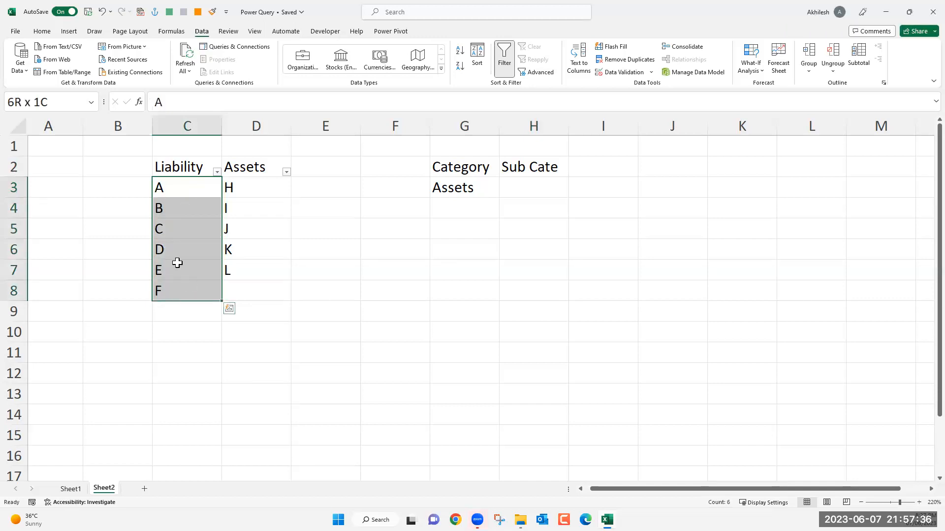
click(50, 108)
text(A)
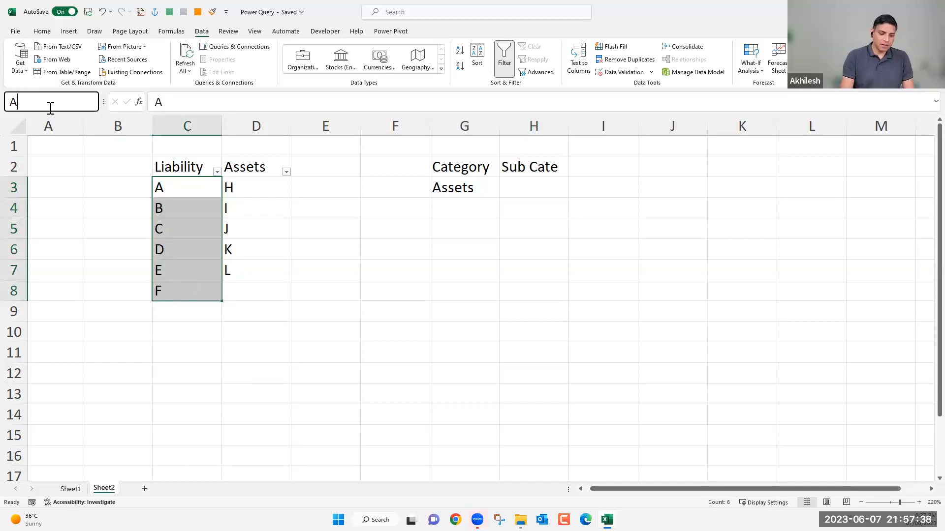
text(ssets)
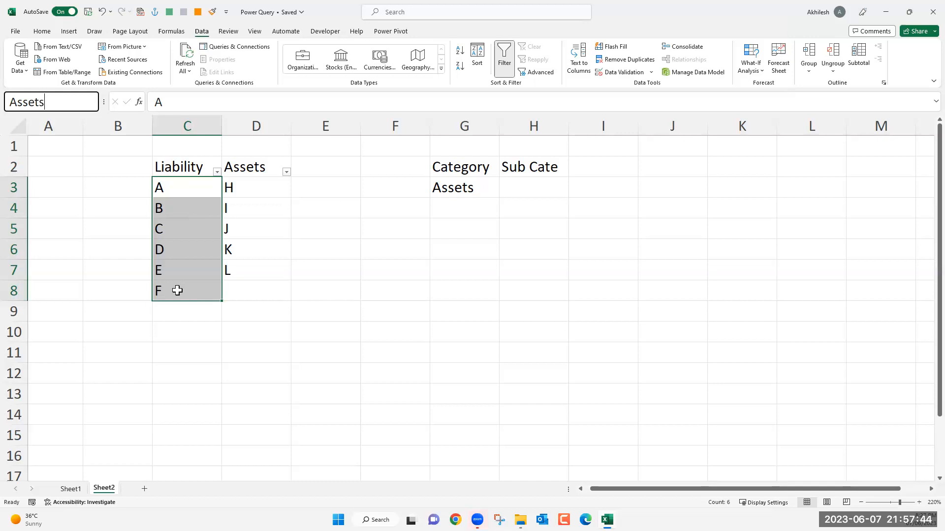
key(Return)
Go to the named range Assets to check which cells it covers.
click(230, 384)
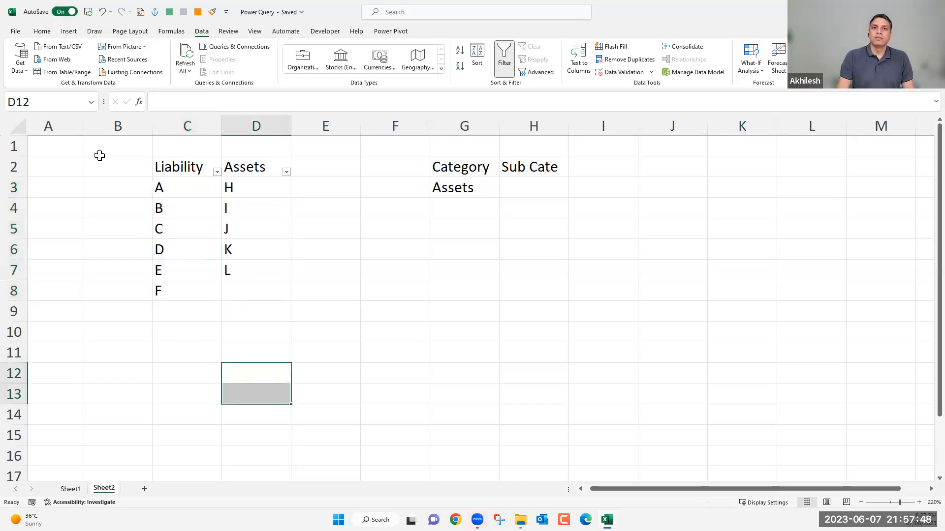
click(91, 102)
click(56, 128)
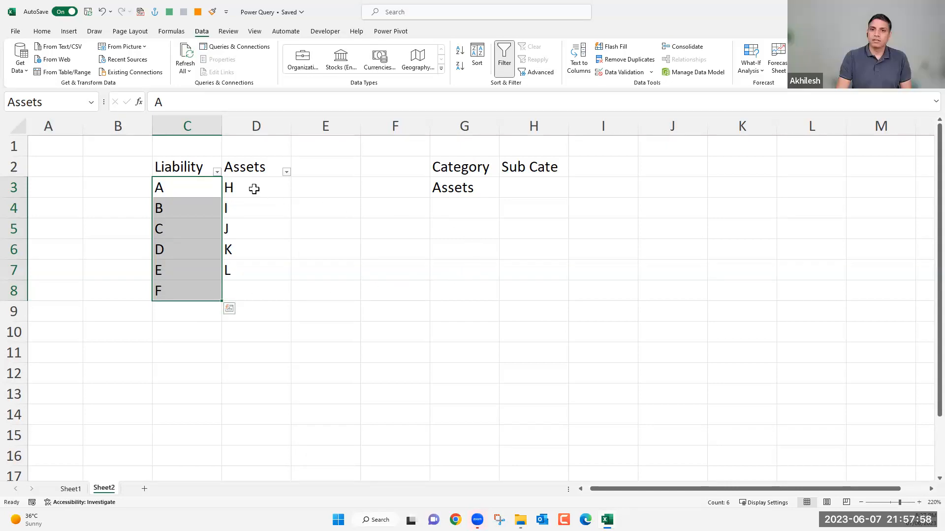
click(65, 102)
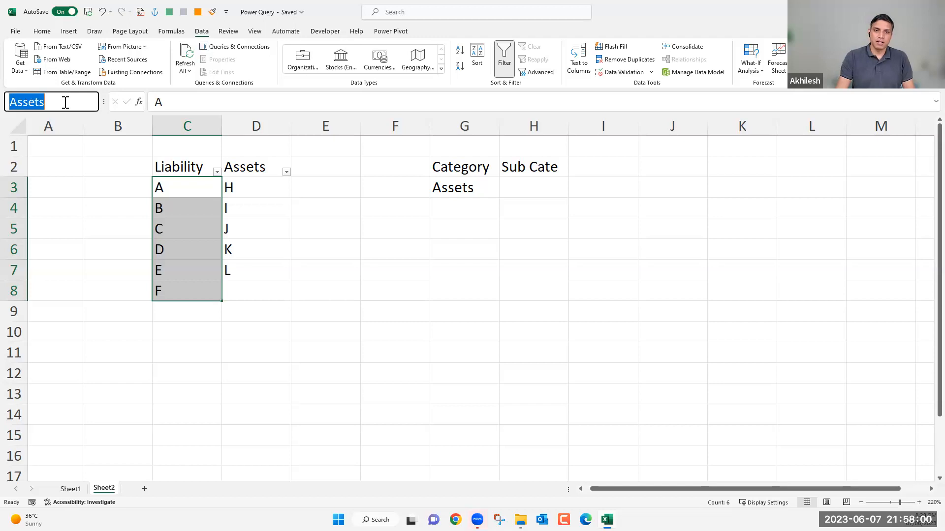
click(323, 246)
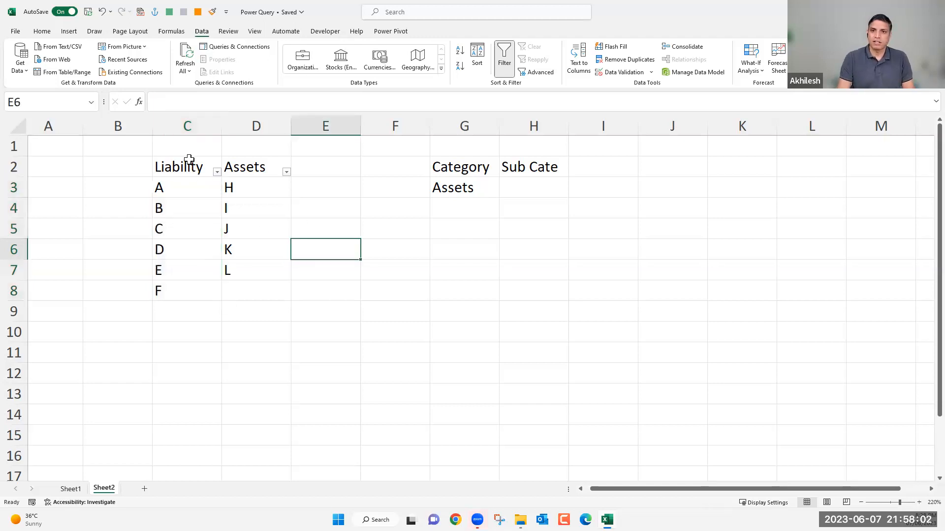
Swap the two column headers by entering Assets in C2 and Liability in D2.
click(190, 165)
text(Assets)
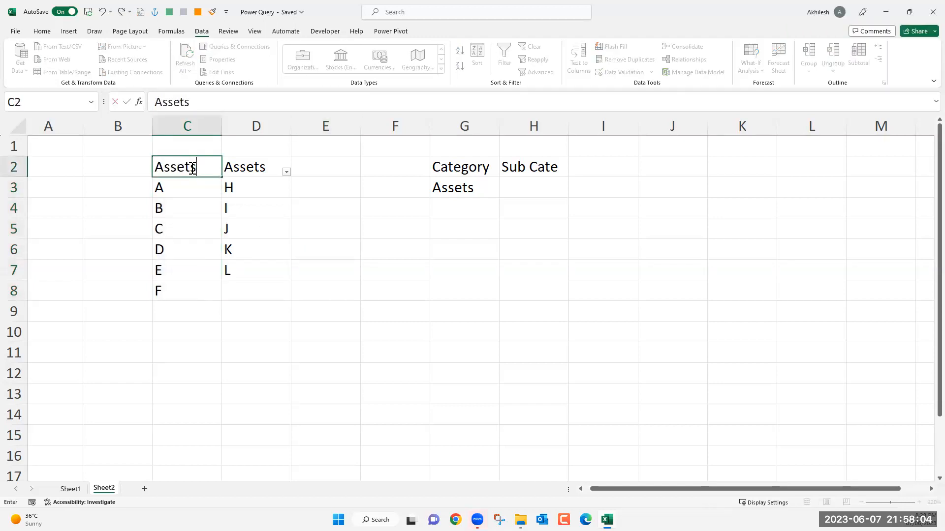
key(Tab)
text(Li)
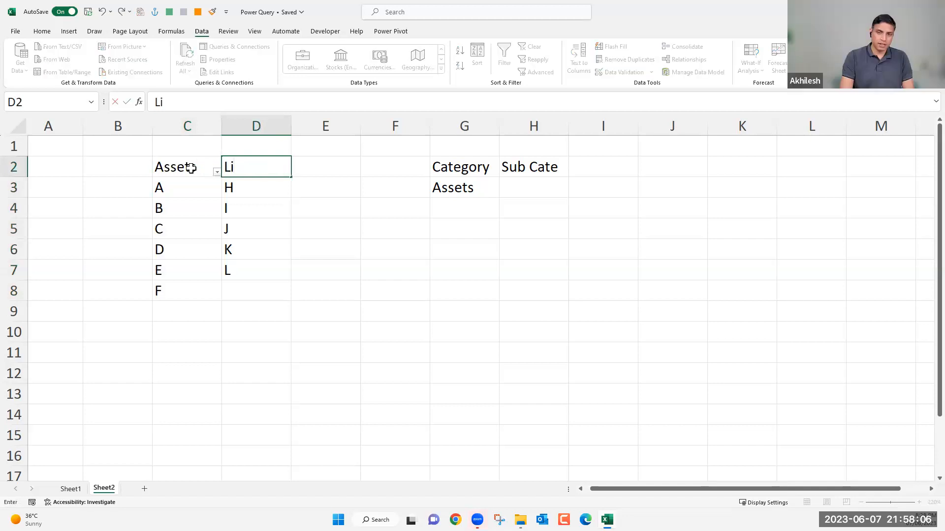
text(ability)
key(Return)
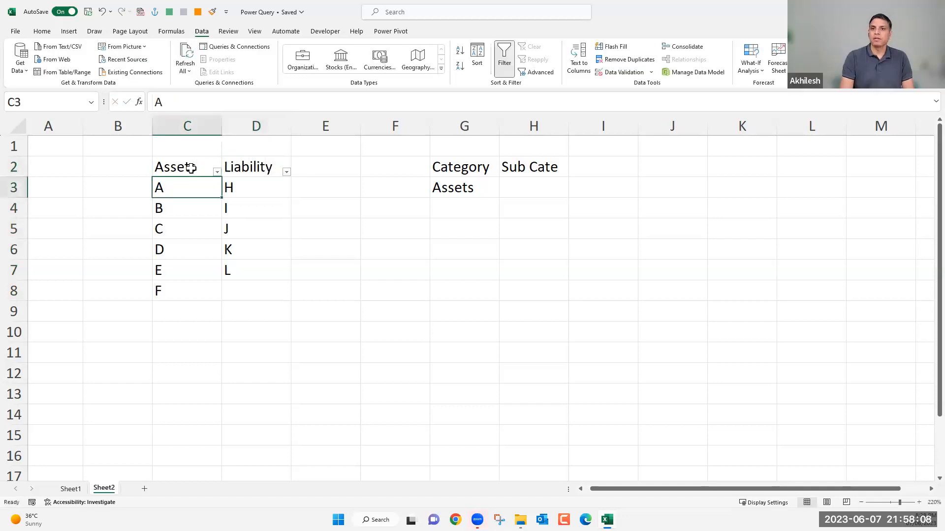
Review the entries under both headers and the options in G3's drop-down list.
drag(201, 186, 187, 288)
drag(256, 195, 261, 268)
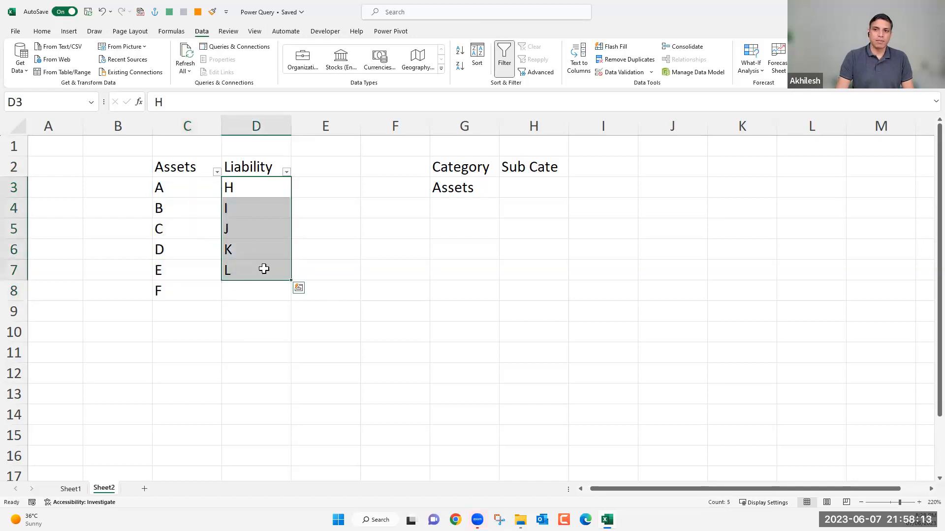
click(486, 188)
click(504, 192)
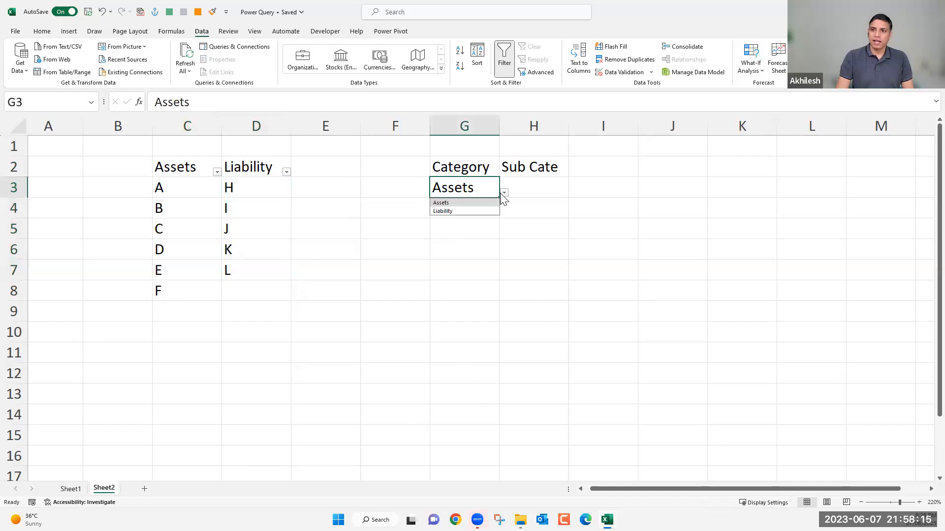
click(280, 248)
Define the named range Liability for cells D3:D7, containing the entries H to L.
drag(255, 186, 249, 266)
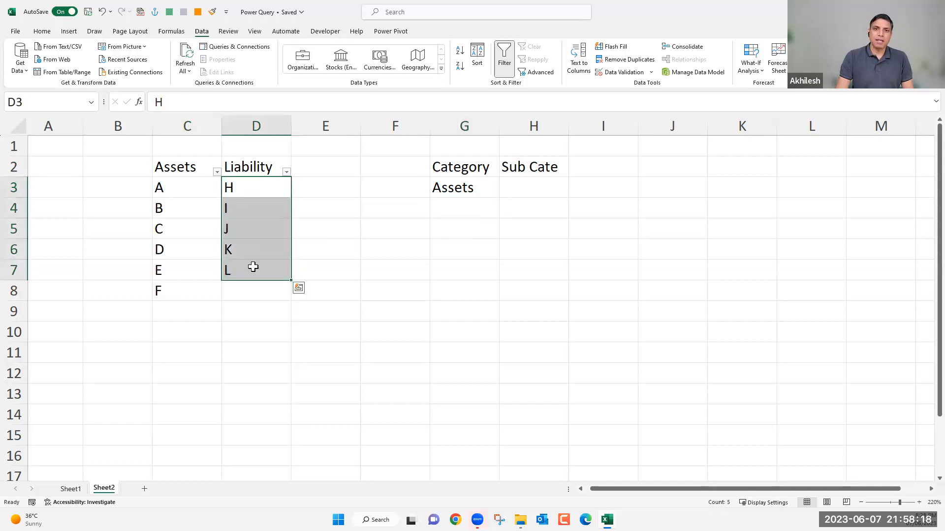
click(40, 102)
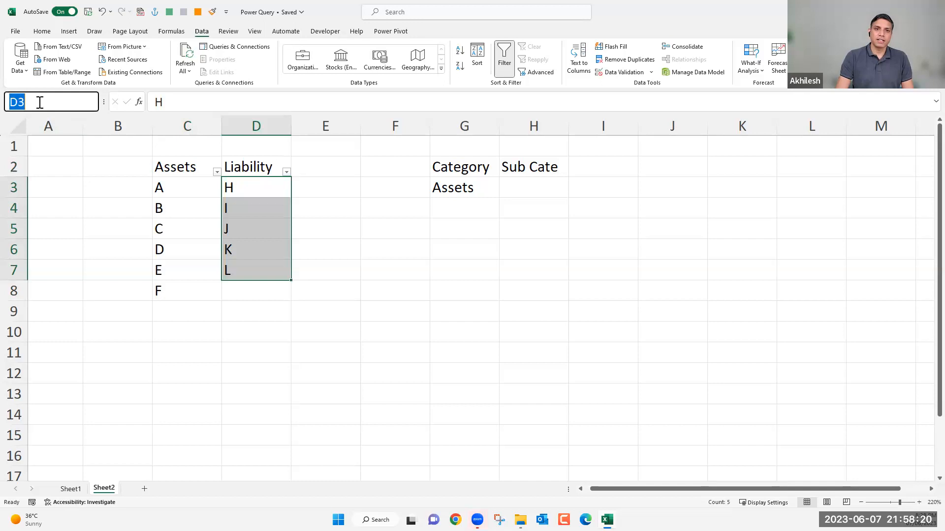
text(Liability)
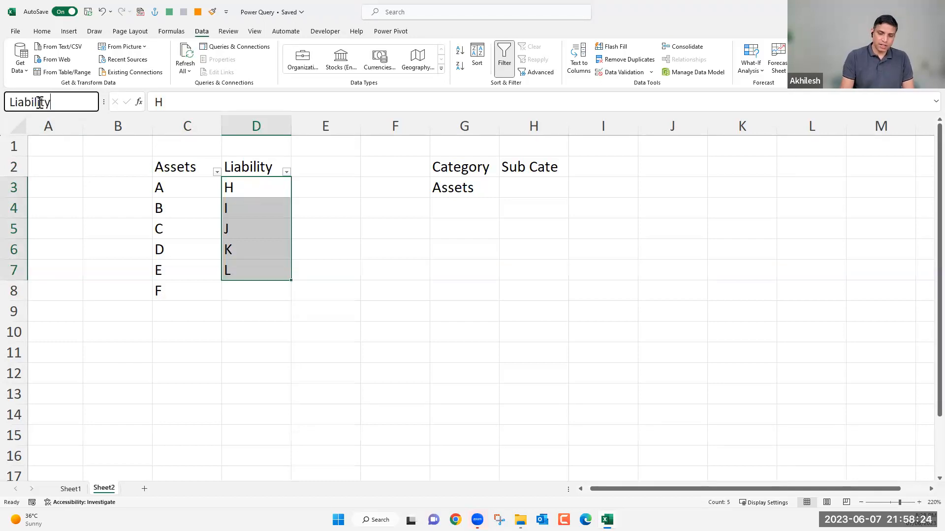
key(Return)
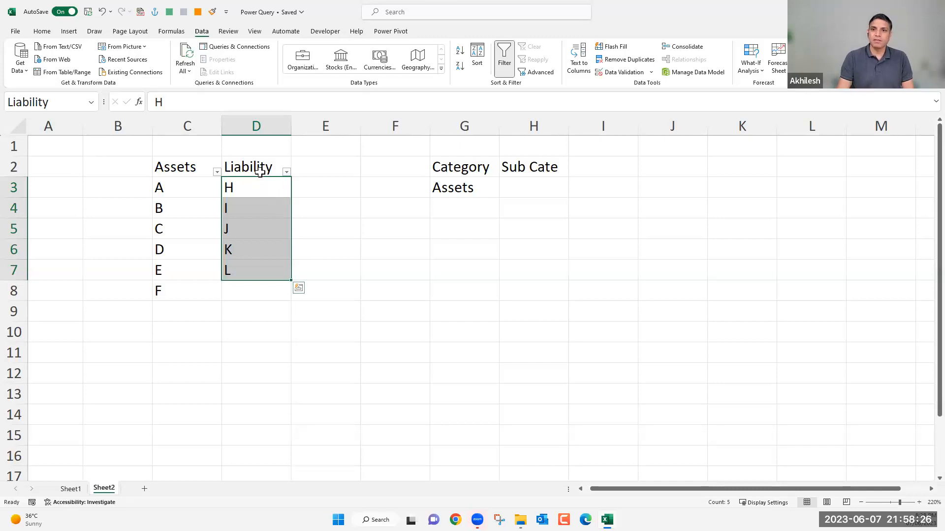
Compare the options in G3's drop-down list with the name assigned to cells D3:D7.
click(471, 187)
click(504, 193)
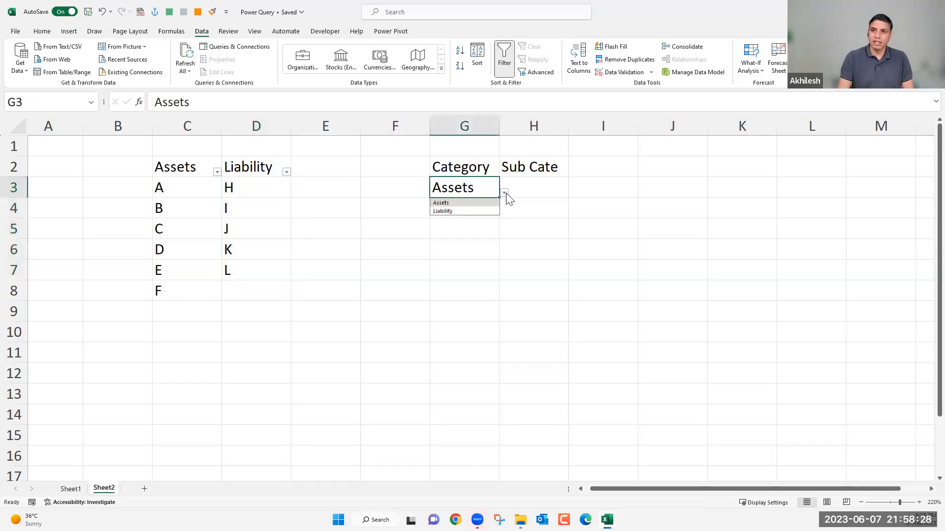
drag(261, 188, 261, 270)
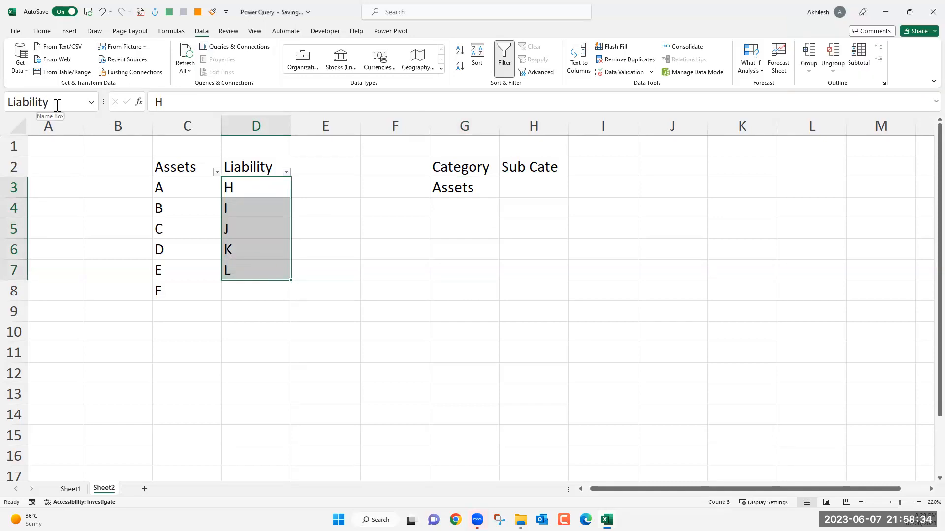
click(409, 271)
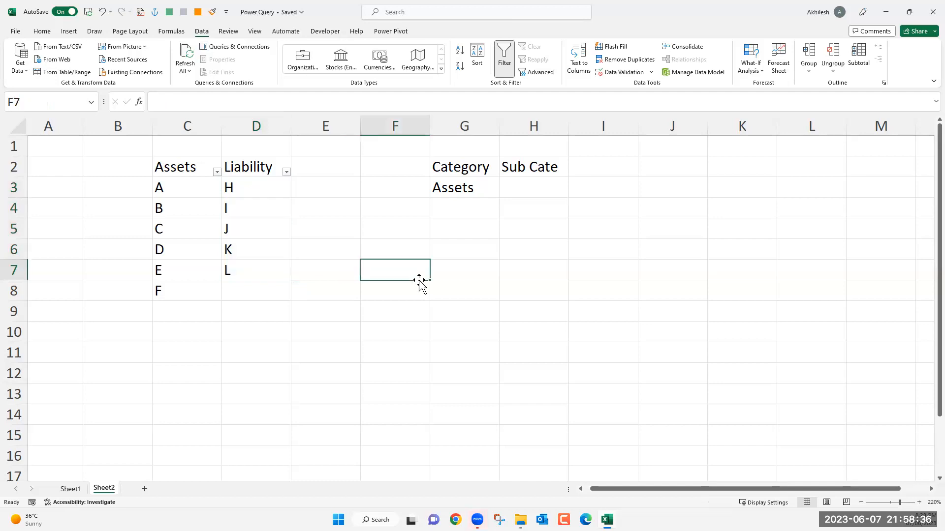
Widen column H, which holds the Sub Cate heading.
drag(569, 126, 608, 134)
click(517, 190)
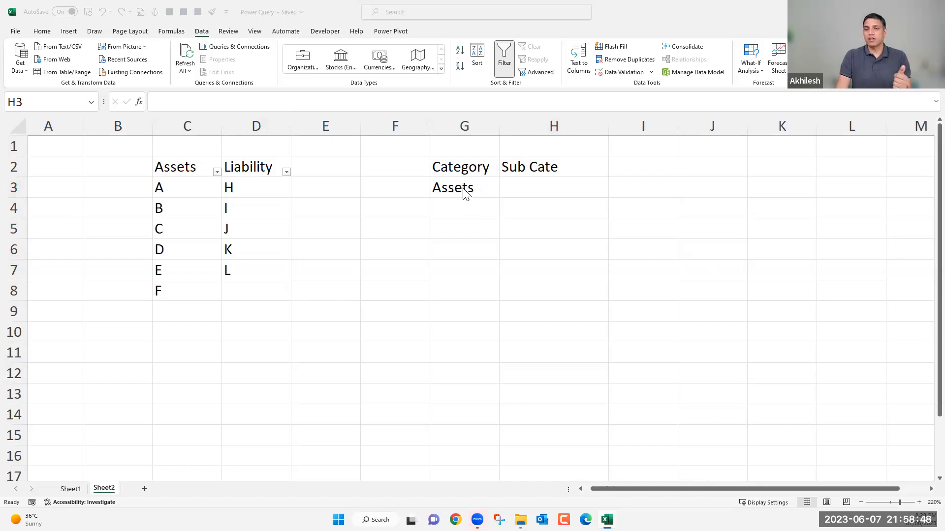
click(559, 192)
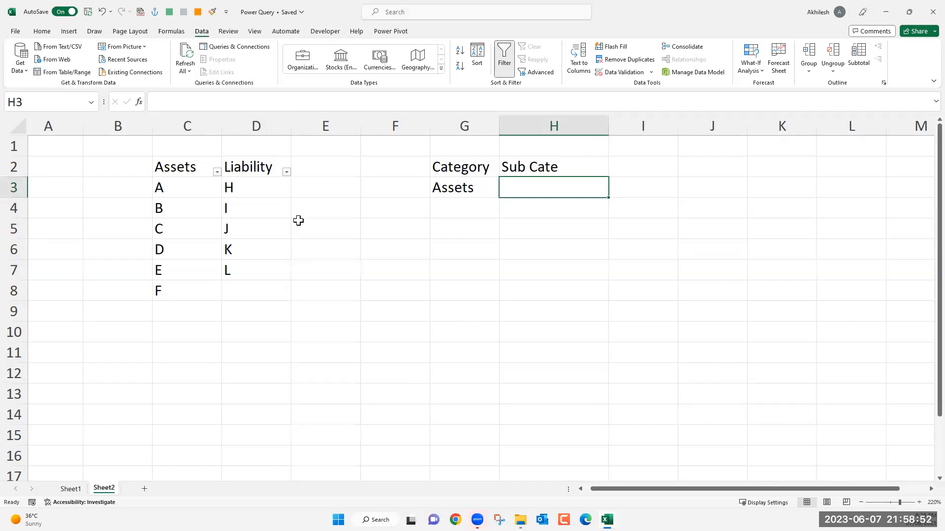
drag(185, 187, 186, 285)
drag(243, 194, 279, 280)
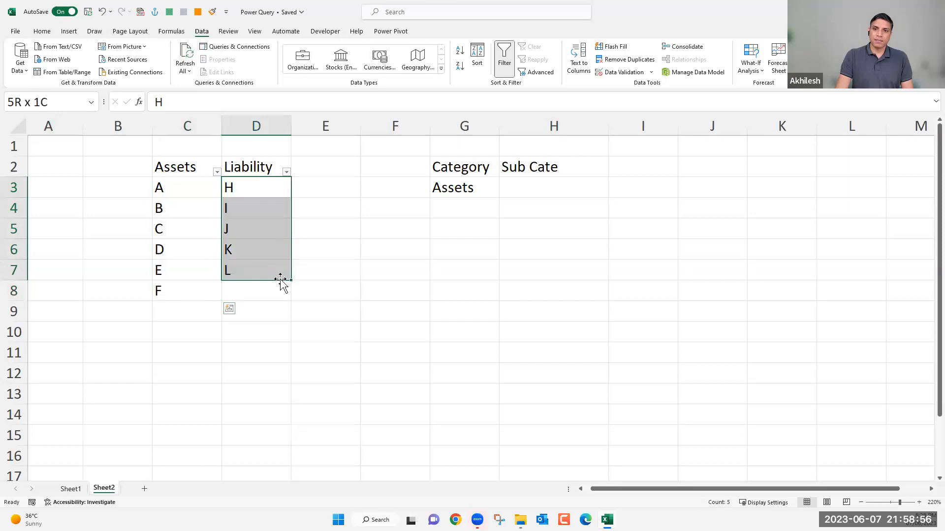
Try the plain reference formula =G3 in cell H9, and clear the cell.
click(536, 316)
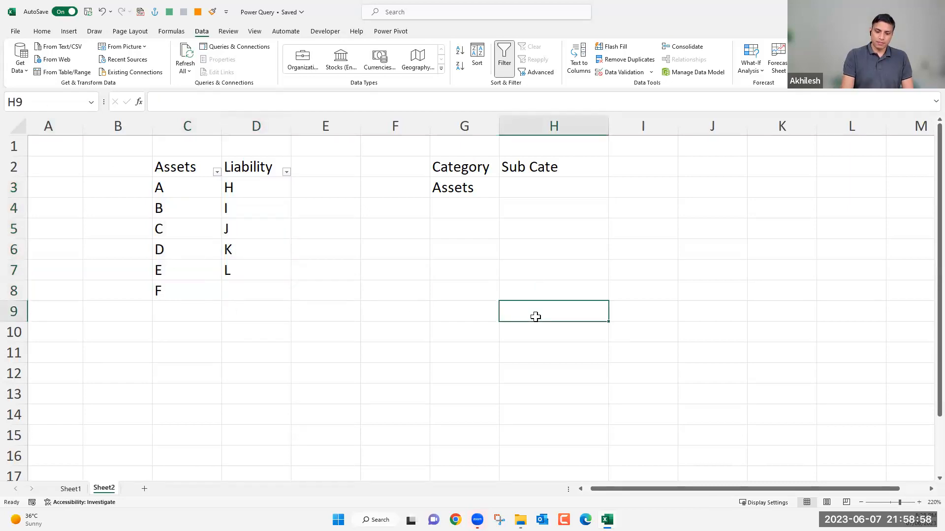
text(=)
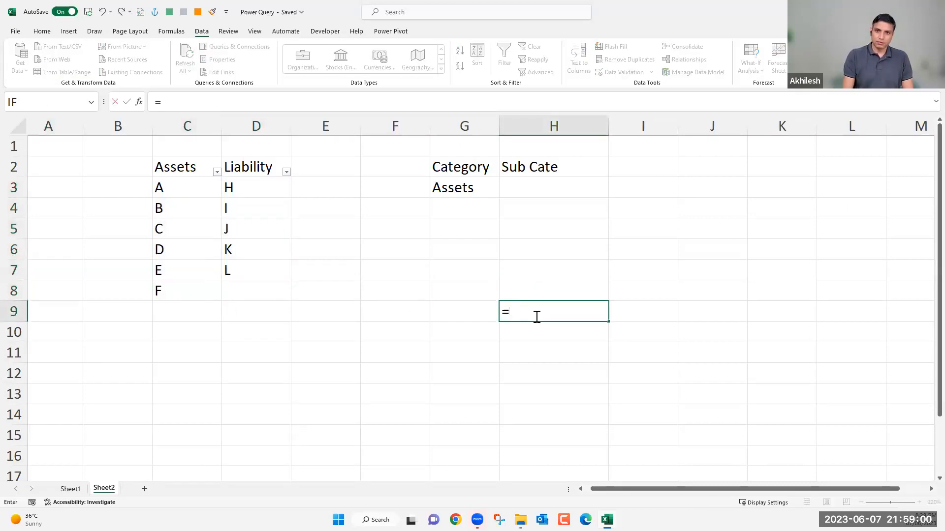
click(477, 191)
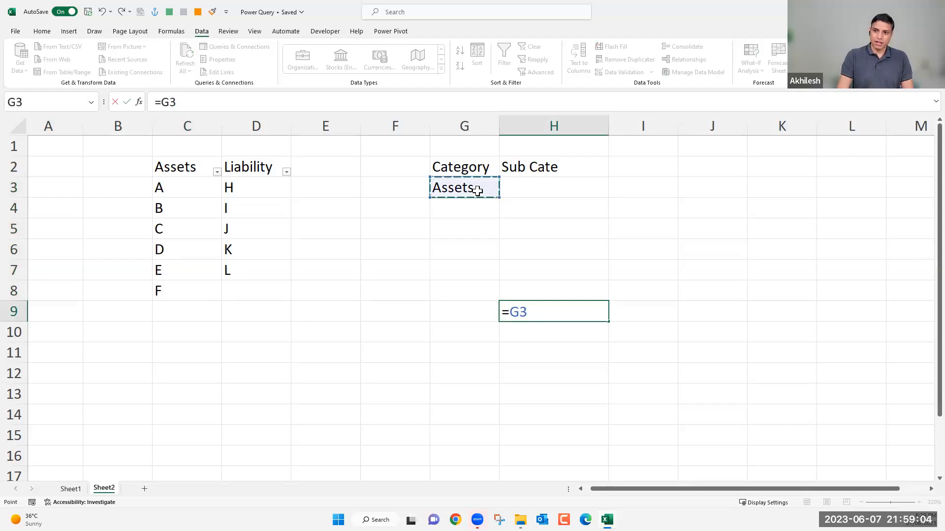
key(Return)
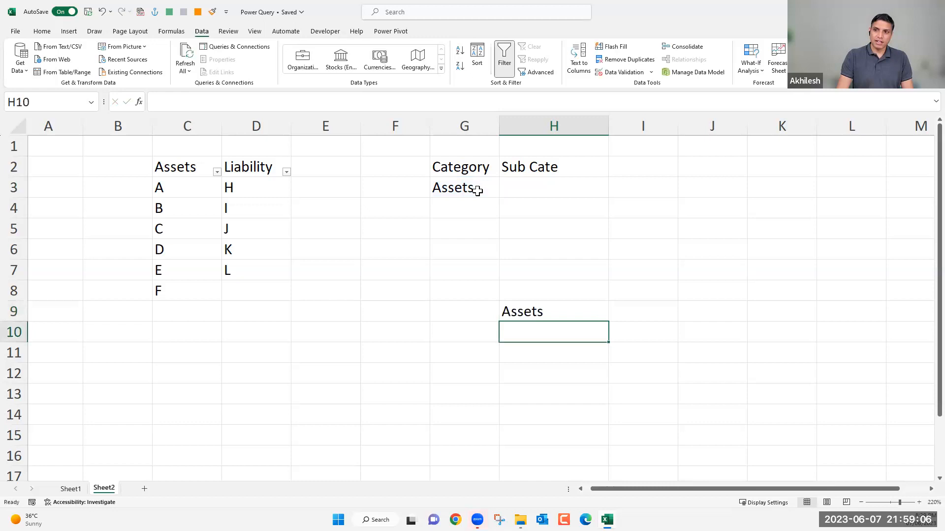
click(561, 312)
key(Delete)
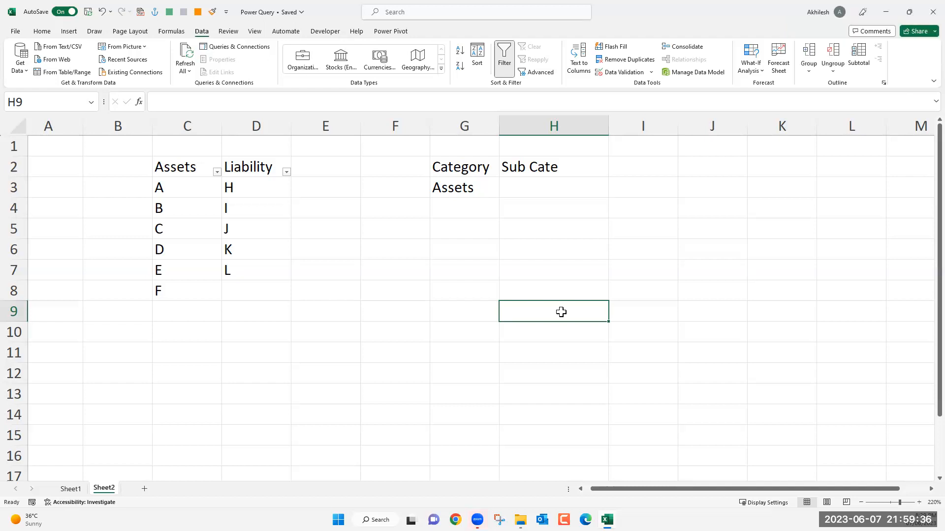
Try the formula =INDIRECT(G3) in cell H9.
text(=)
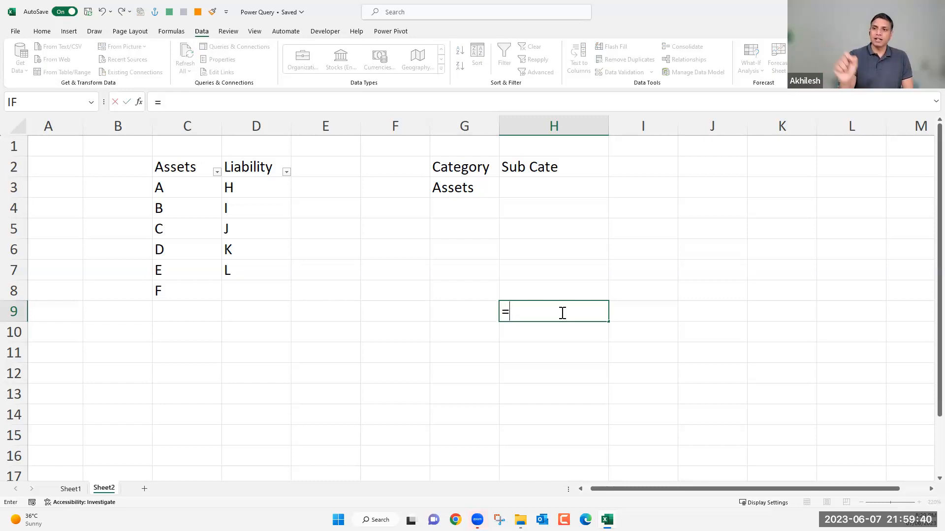
text(indi)
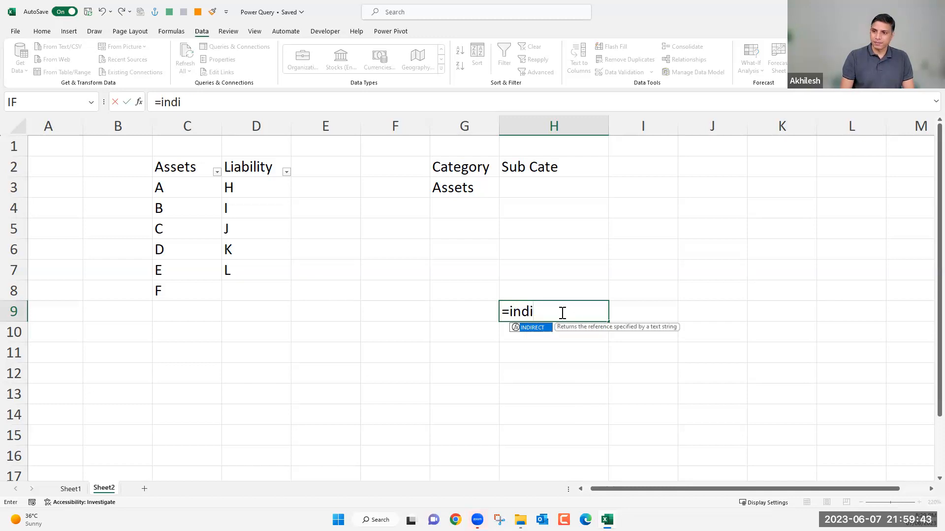
key(Tab)
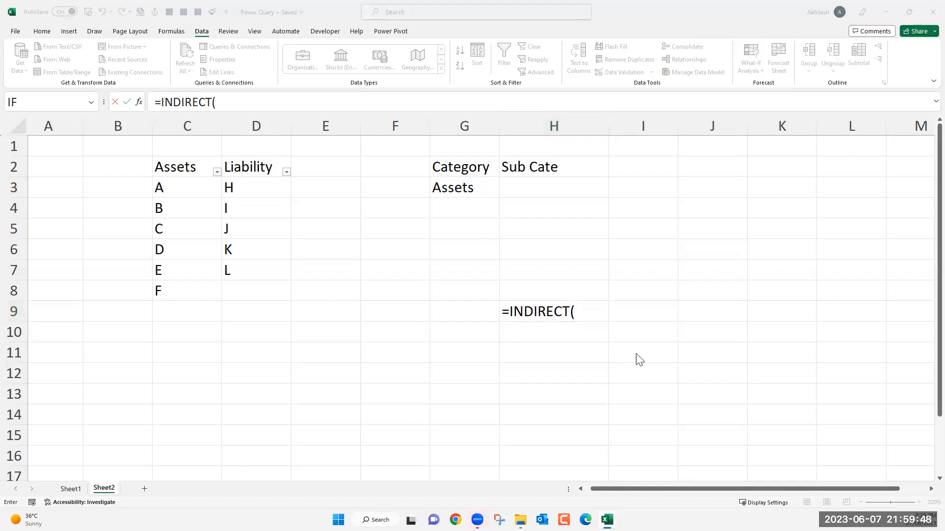
click(576, 312)
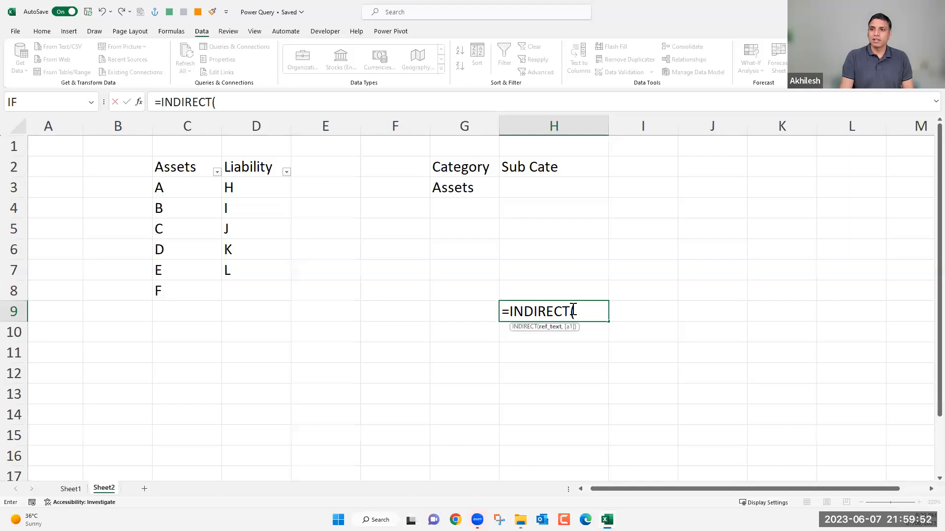
click(476, 191)
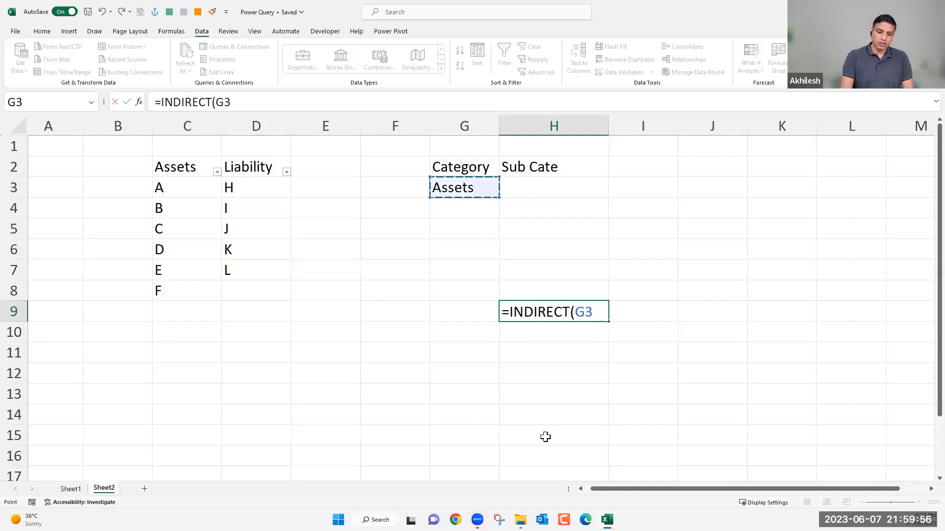
text())
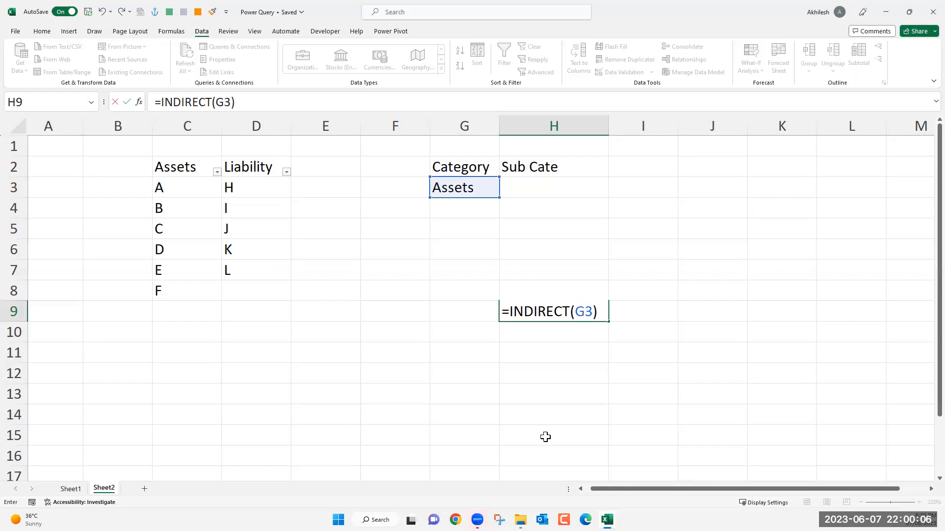
key(Return)
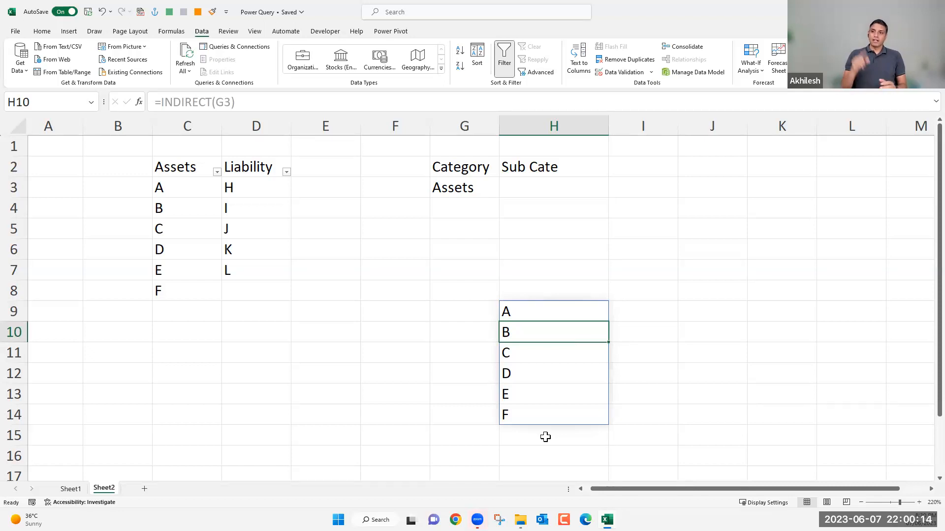
Inspect the G3 argument of the INDIRECT formula in H9, and clear the test output from H9:H14.
click(542, 309)
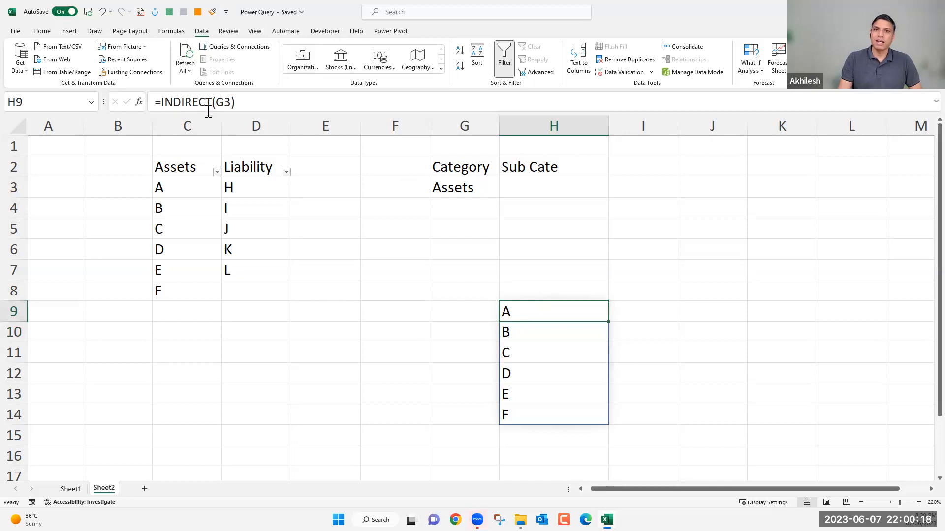
click(225, 102)
double_click(226, 103)
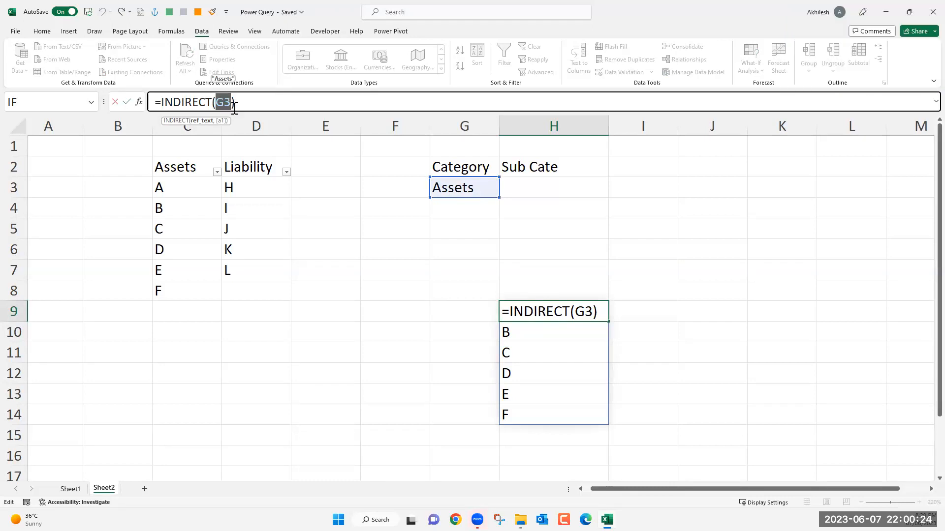
key(Escape)
shift+click(548, 415)
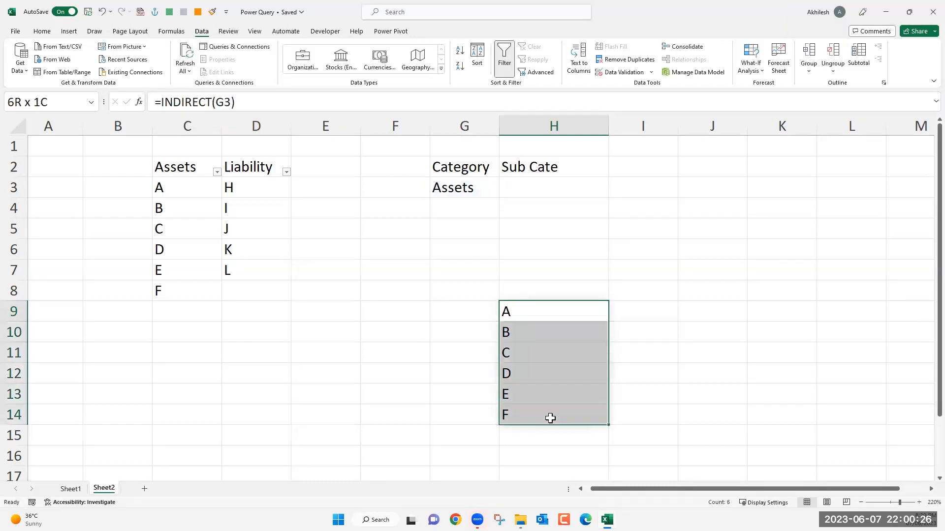
key(Delete)
Start a data validation rule of type List for the Sub Cate cell H3, keeping the Category cell in view.
click(525, 186)
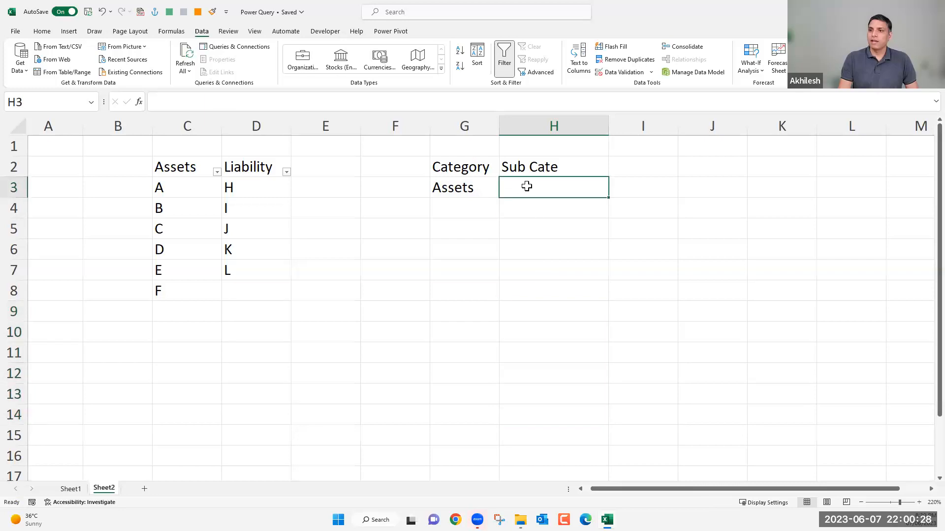
click(626, 75)
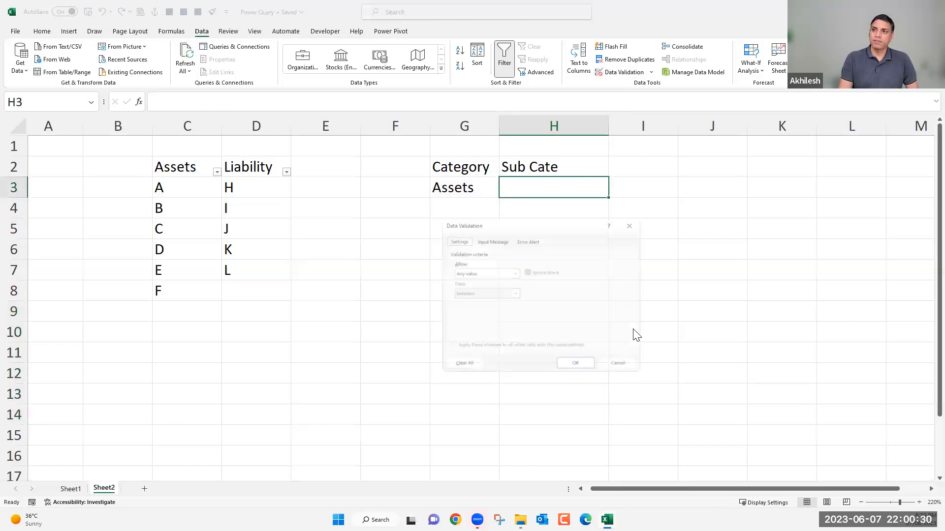
click(474, 274)
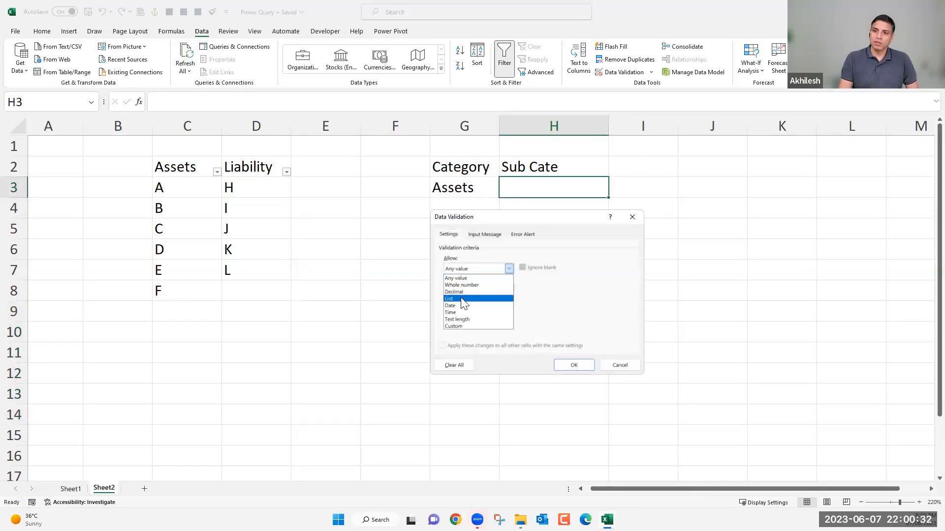
click(461, 297)
drag(510, 218, 743, 142)
Set the validation list source for H3 to =indirect($G3), with only the column absolute, and apply the rule.
click(658, 237)
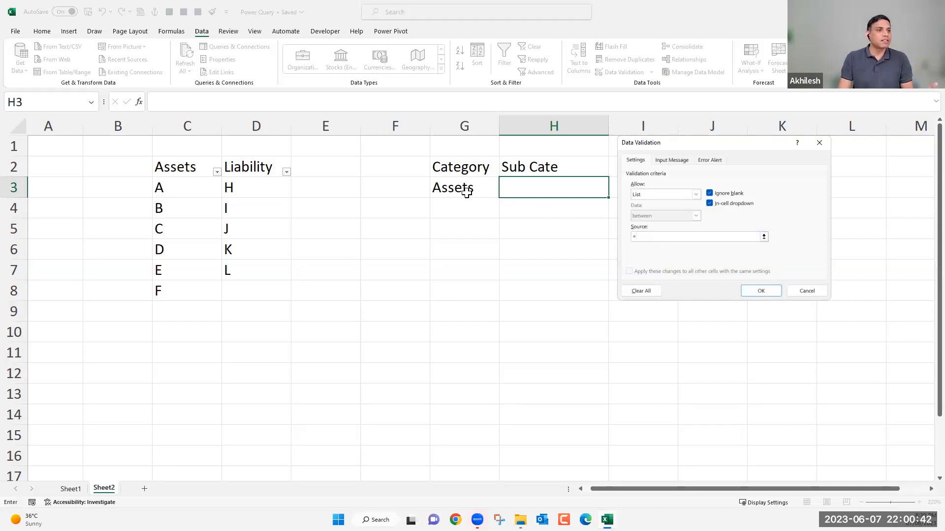
text(indir)
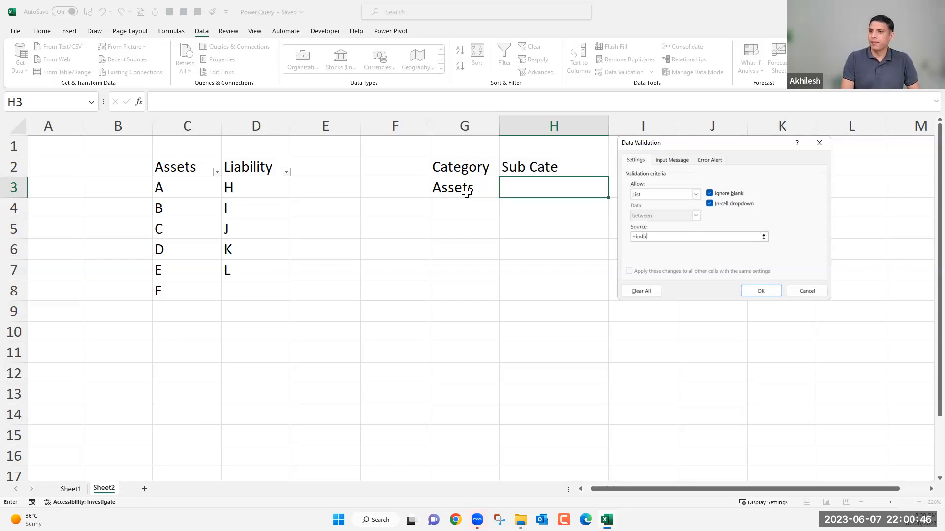
text(ect()
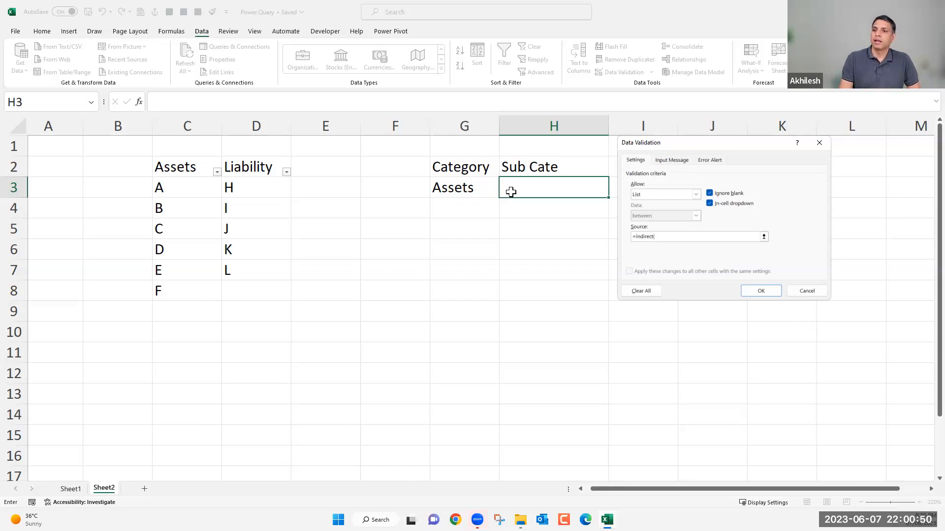
click(467, 188)
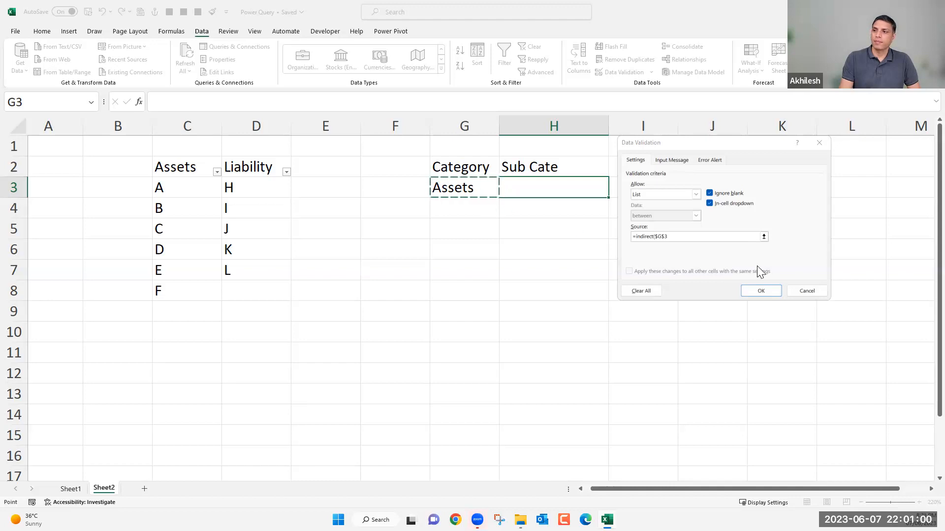
click(663, 237)
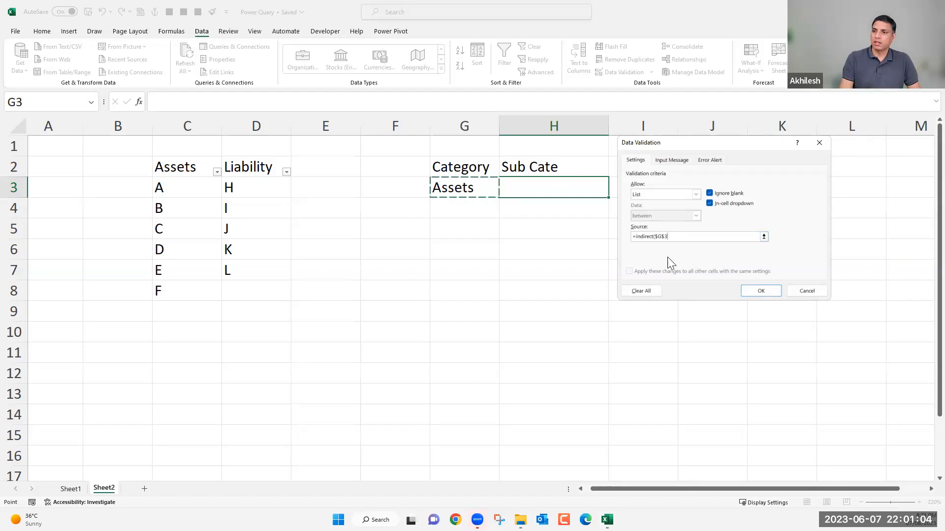
key(BackSpace)
key(BackSpace)
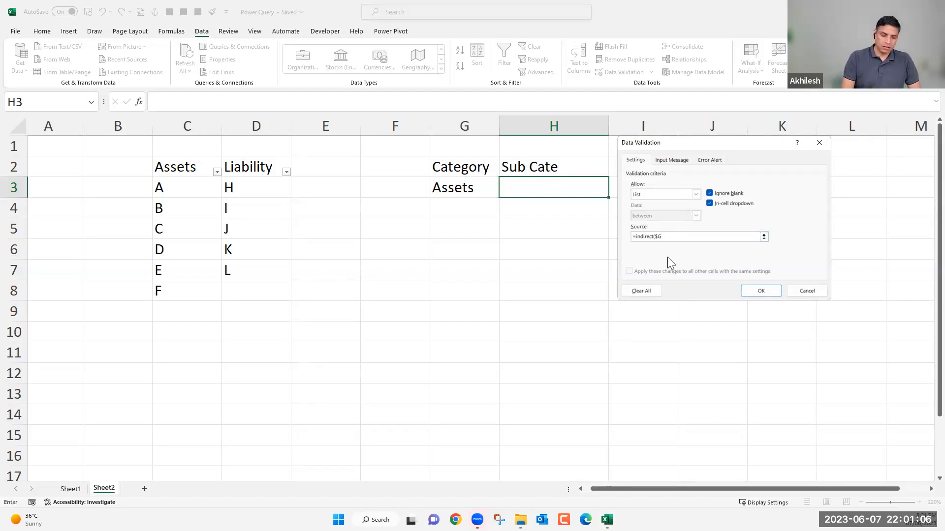
text(3))
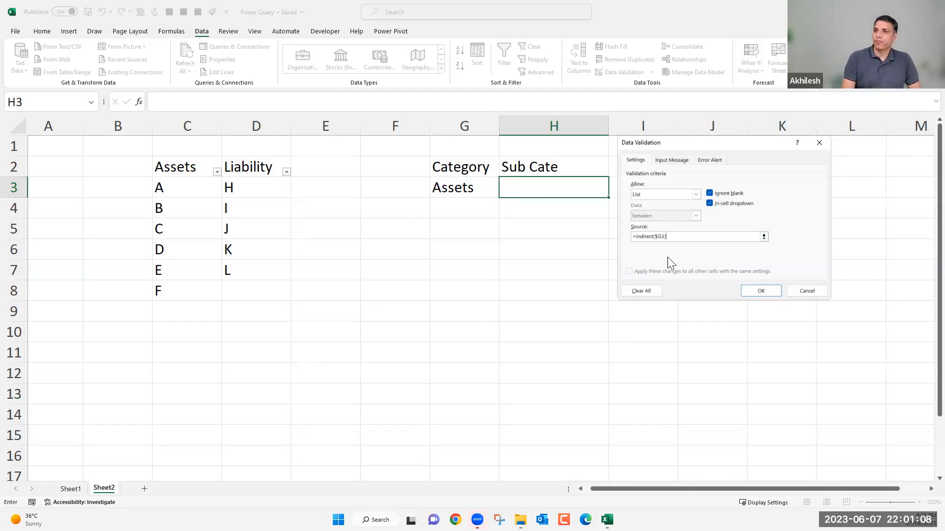
click(762, 290)
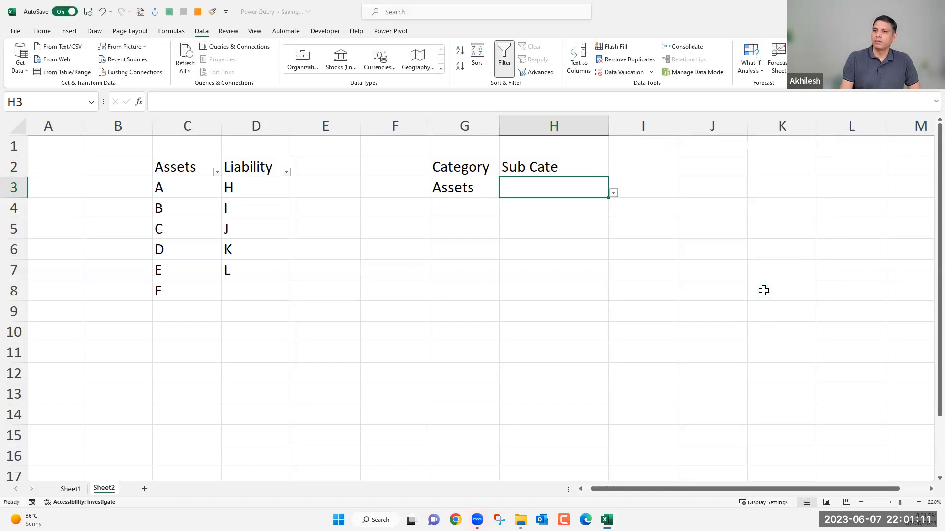
Check the options offered in H3's drop-down list while the category is Assets.
click(615, 193)
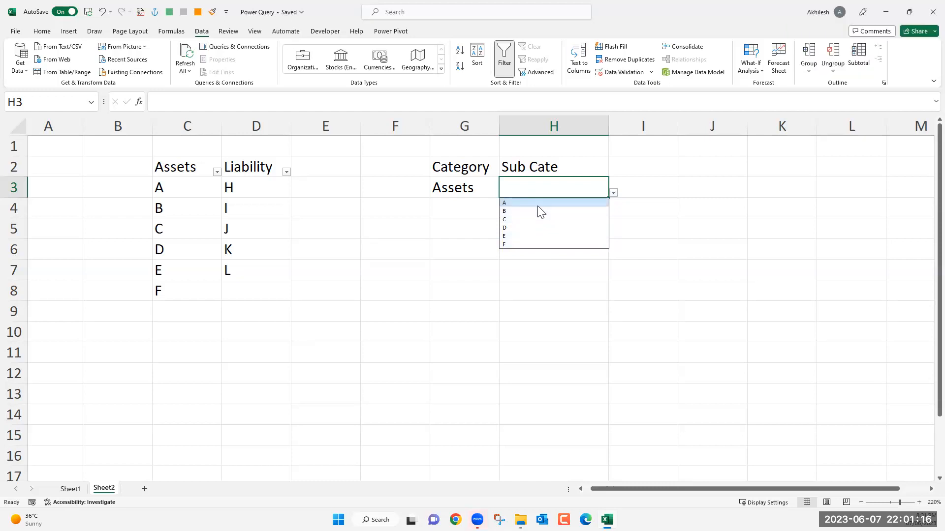
drag(550, 289, 560, 371)
click(571, 192)
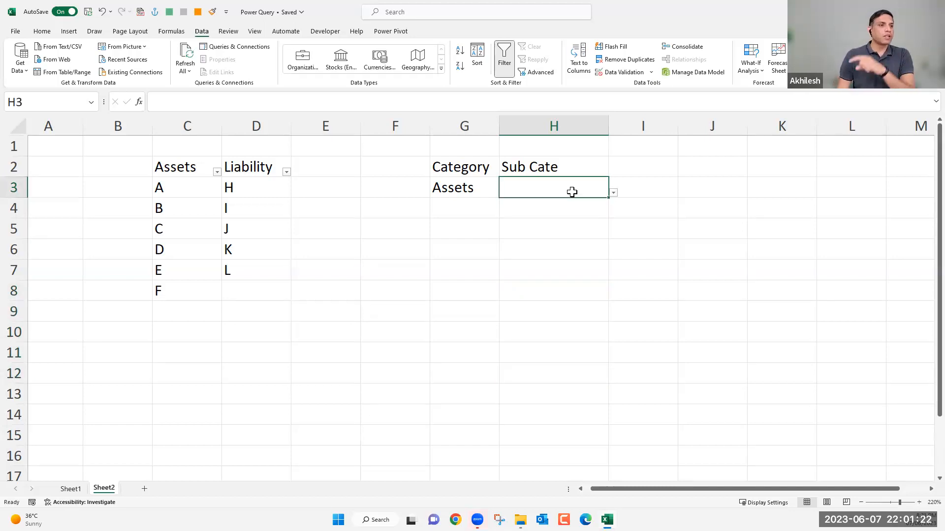
Change the category in G3 to Liability and check the options in H3's drop-down list.
click(478, 189)
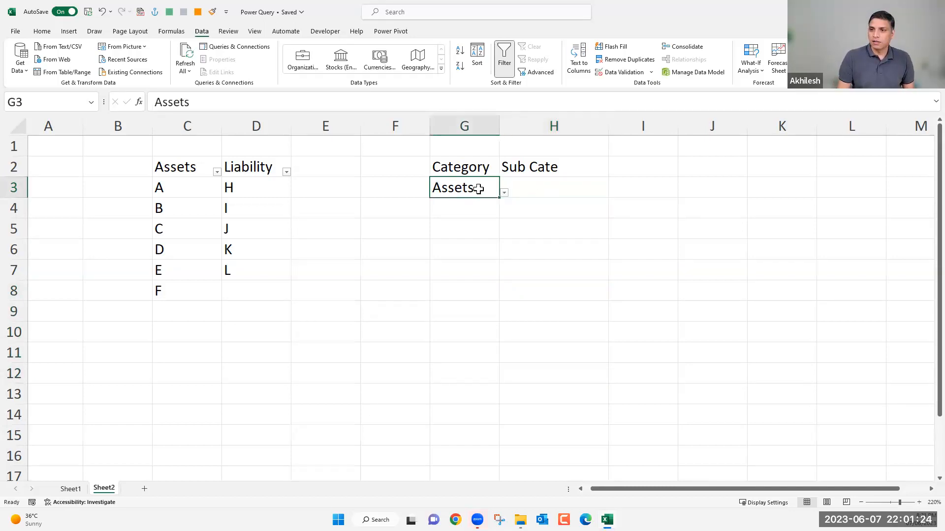
click(504, 193)
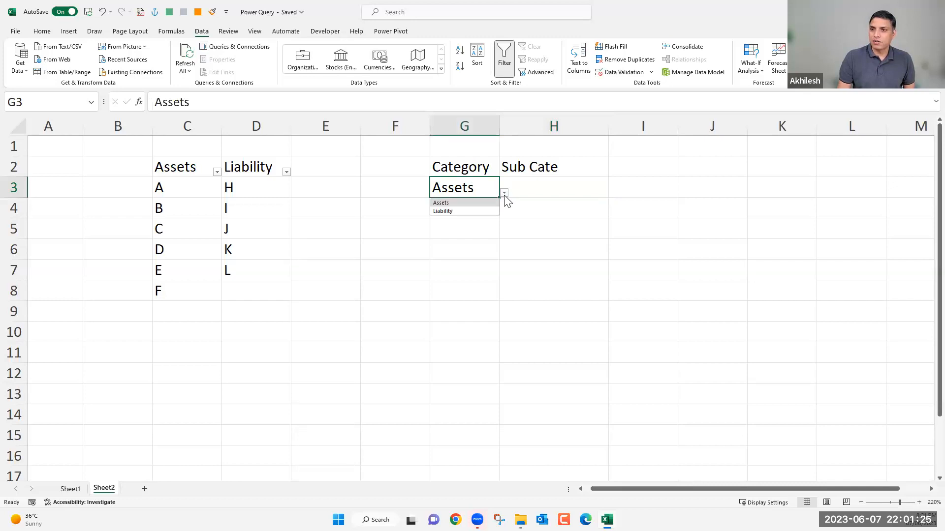
click(480, 210)
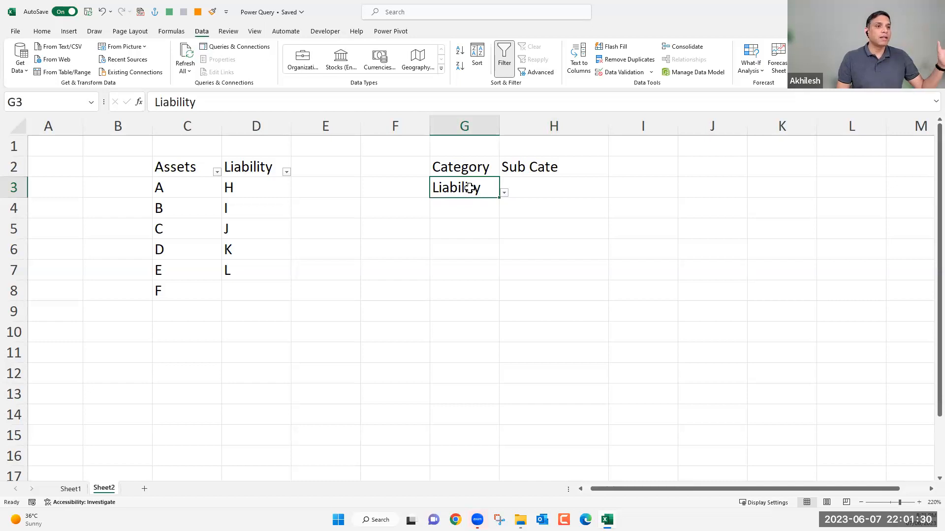
click(565, 183)
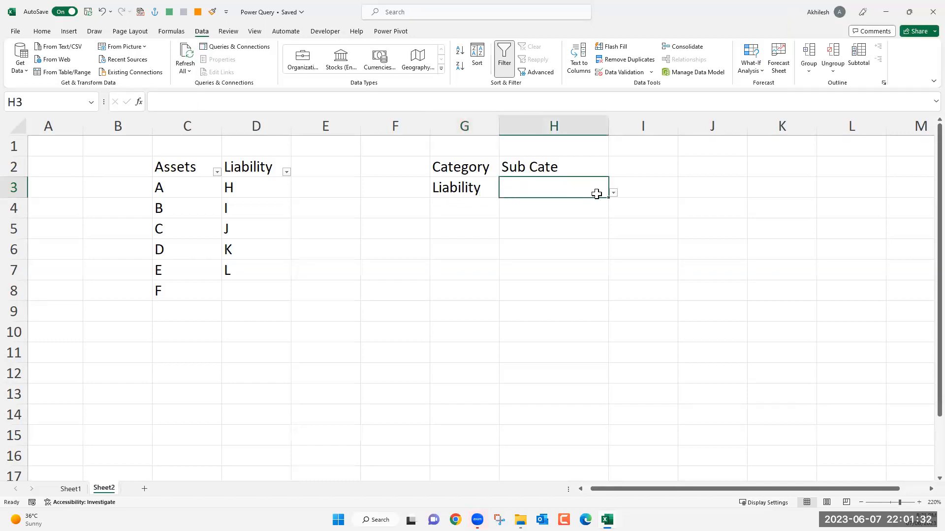
click(613, 193)
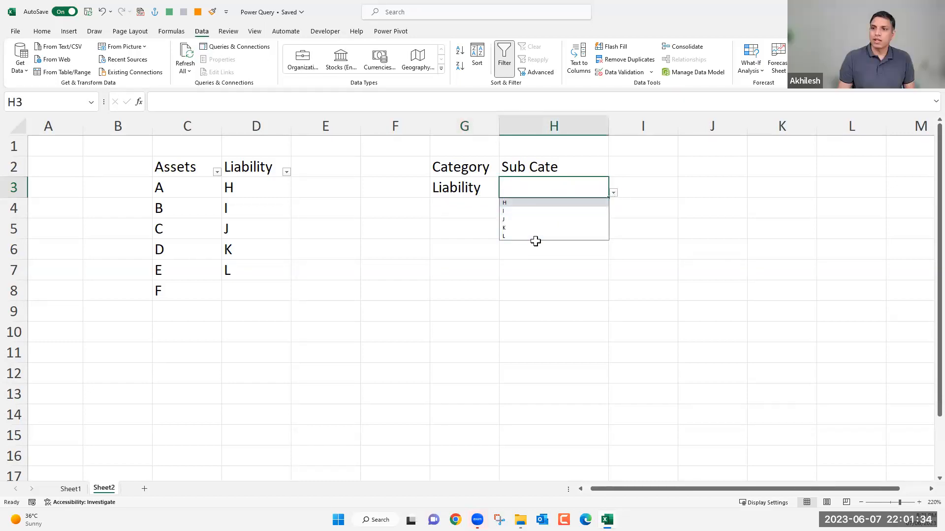
Review how the category in G3 relates to the headings in C2:D2 and the named range Assets in C3:C8.
click(477, 189)
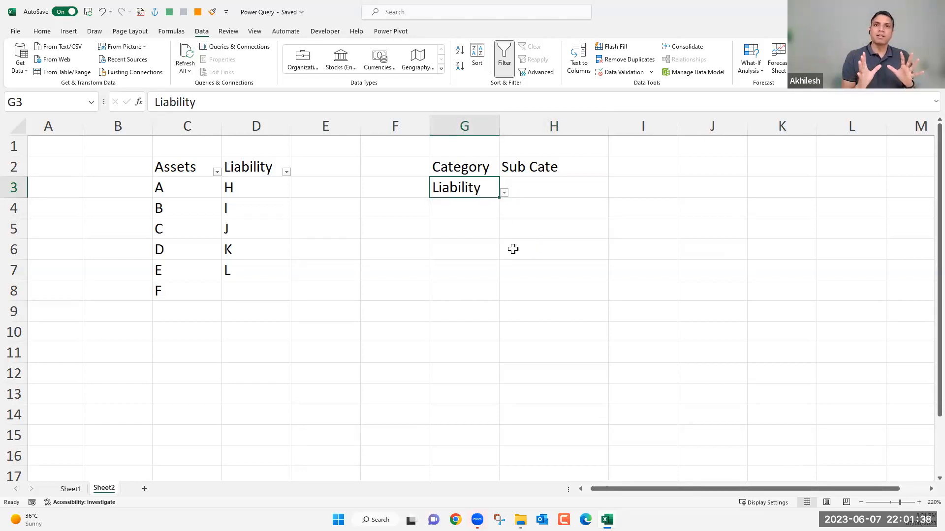
drag(154, 166, 266, 170)
click(468, 186)
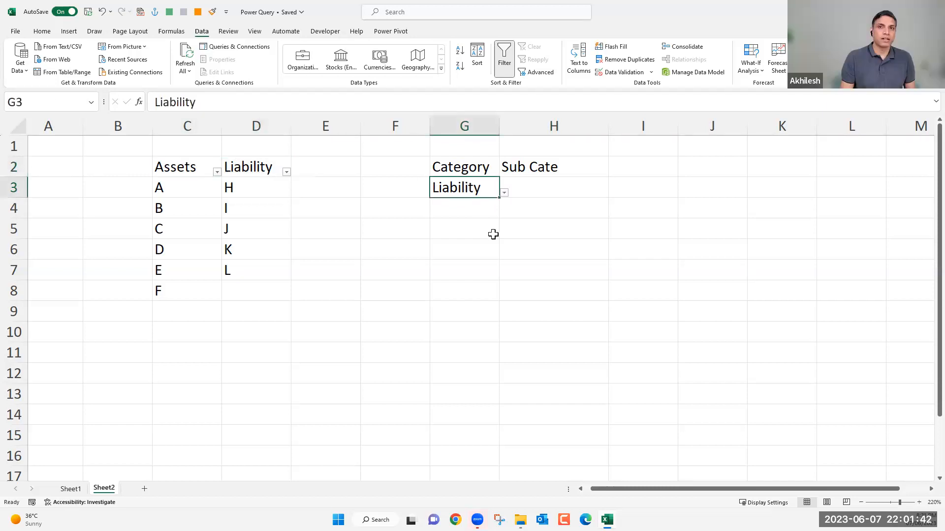
click(552, 187)
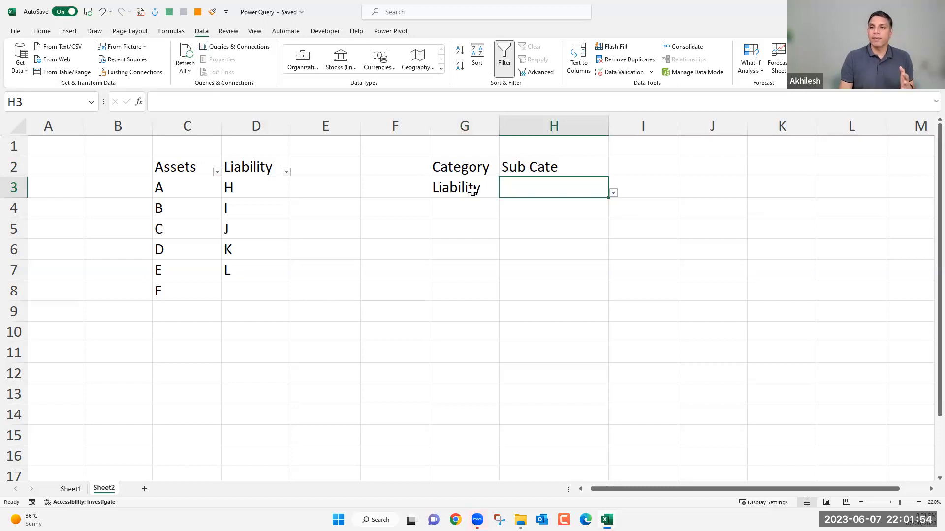
drag(183, 187, 193, 295)
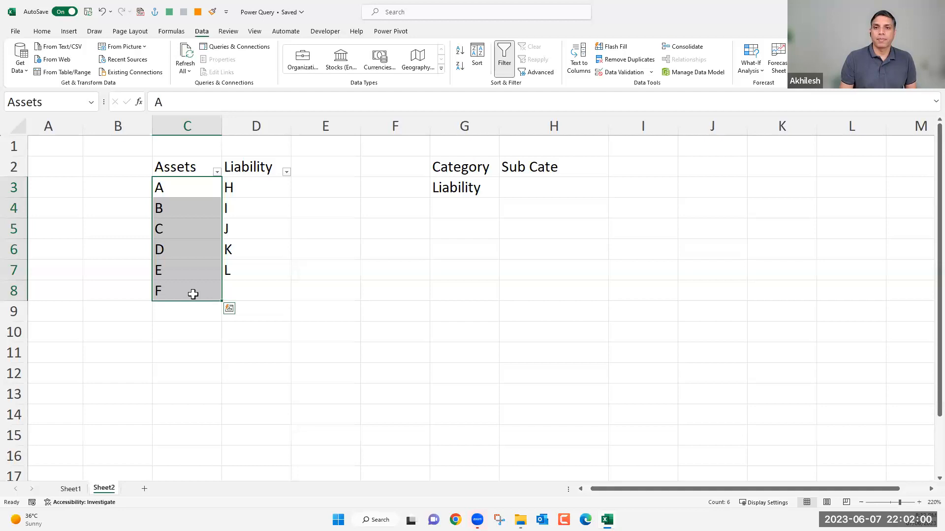
click(371, 258)
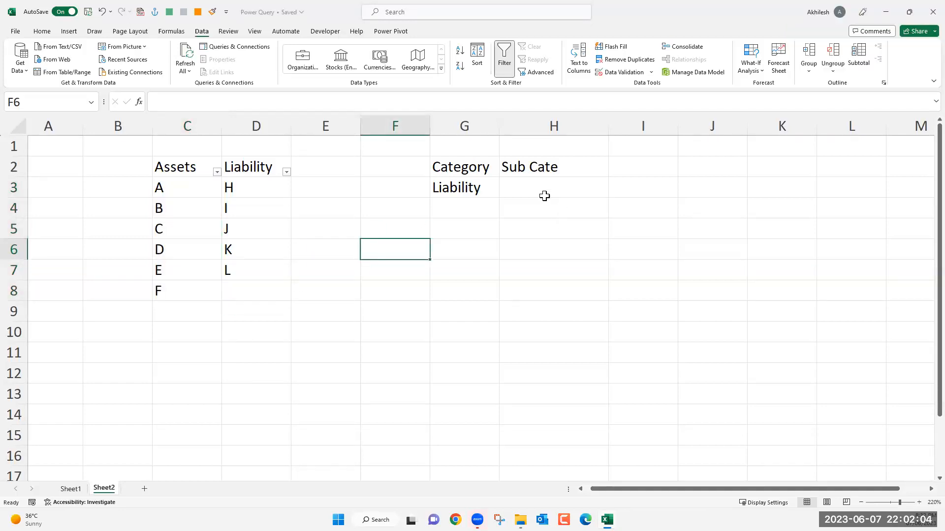
Choose J as the sub-category in cell H3.
click(591, 189)
click(616, 192)
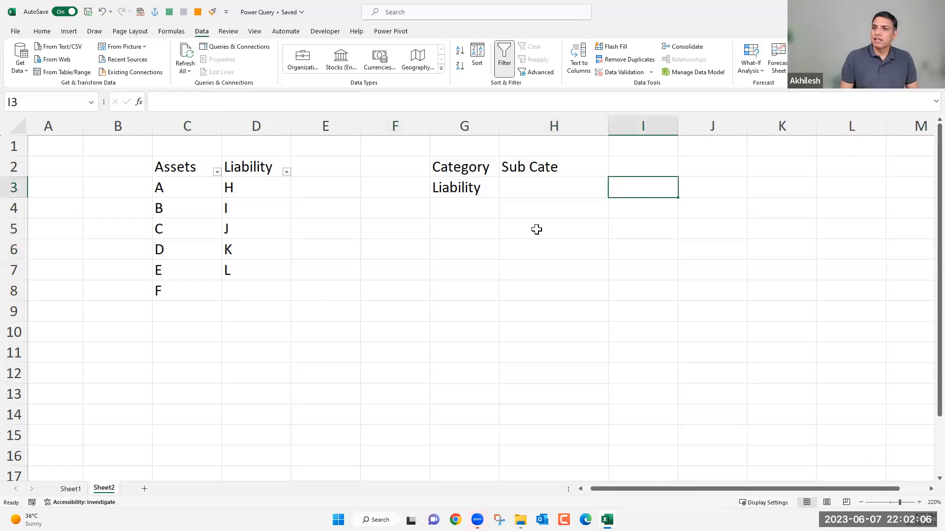
click(566, 187)
click(613, 193)
click(539, 220)
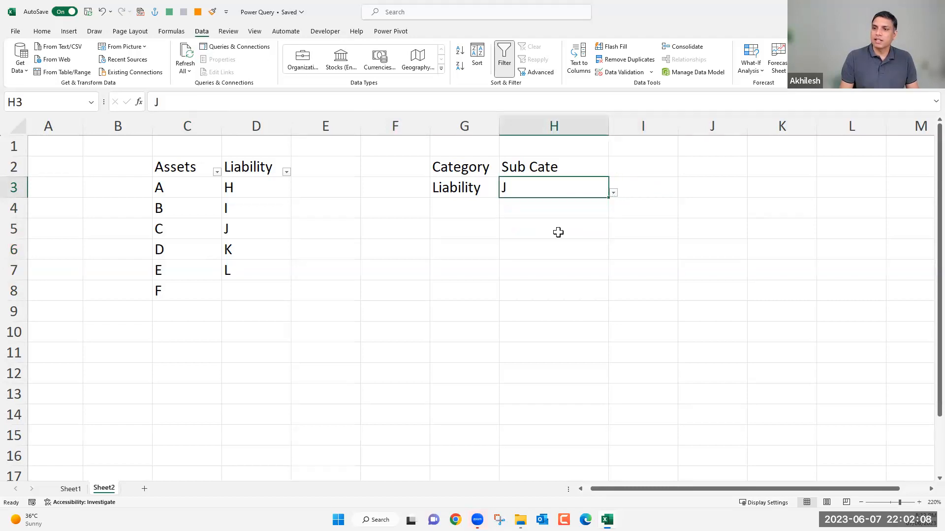
Start a lookup table beside the drop-downs by entering J in L3 with the value 2 in M3.
click(808, 191)
scroll(924, 490, right, 3)
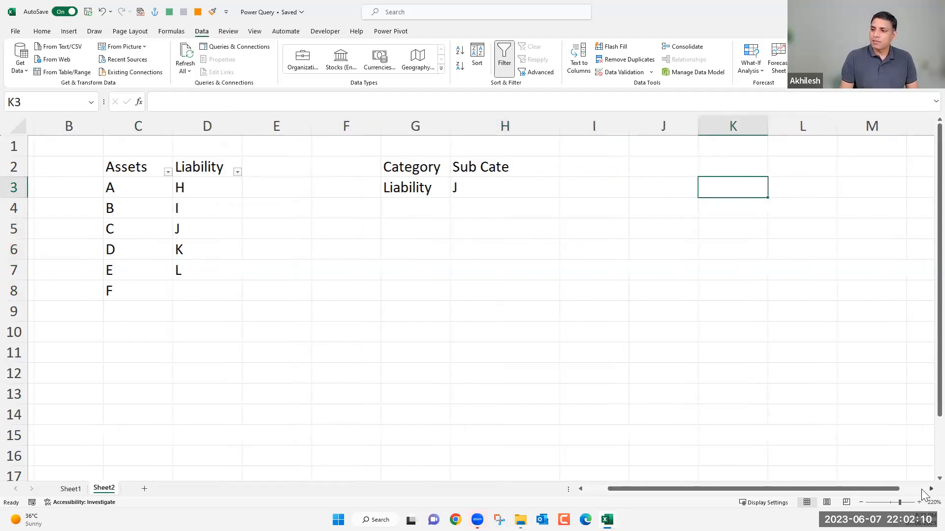
scroll(924, 492, right, 1)
click(582, 186)
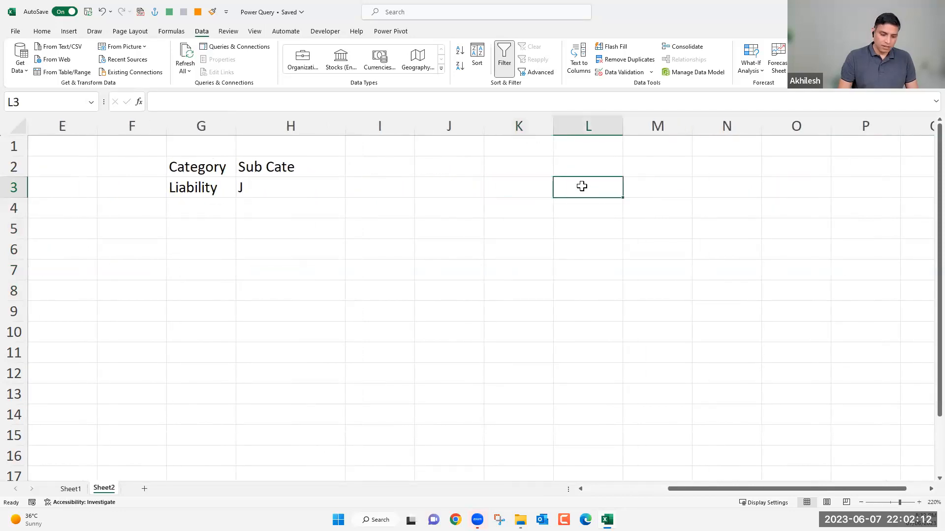
text(J)
key(Tab)
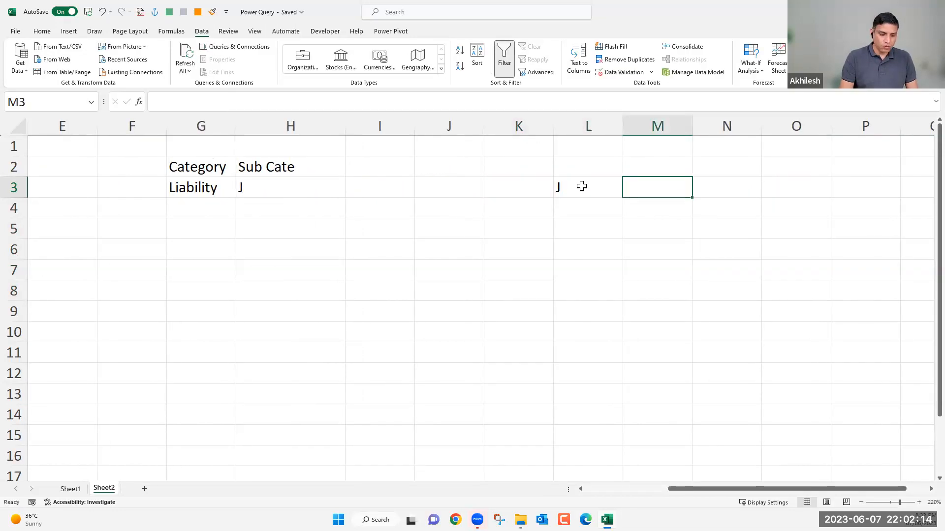
text(2)
key(Return)
Add K with the value 1 and L with the value 10 to the lookup table in L4:M5.
text(K)
key(Tab)
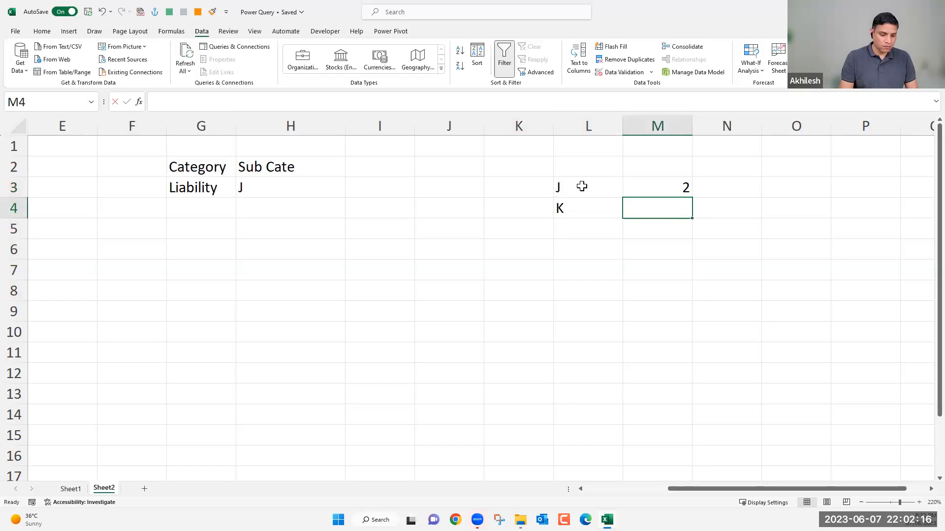
text(1)
key(Return)
text(K)
key(BackSpace)
text(L)
key(Tab)
text(10)
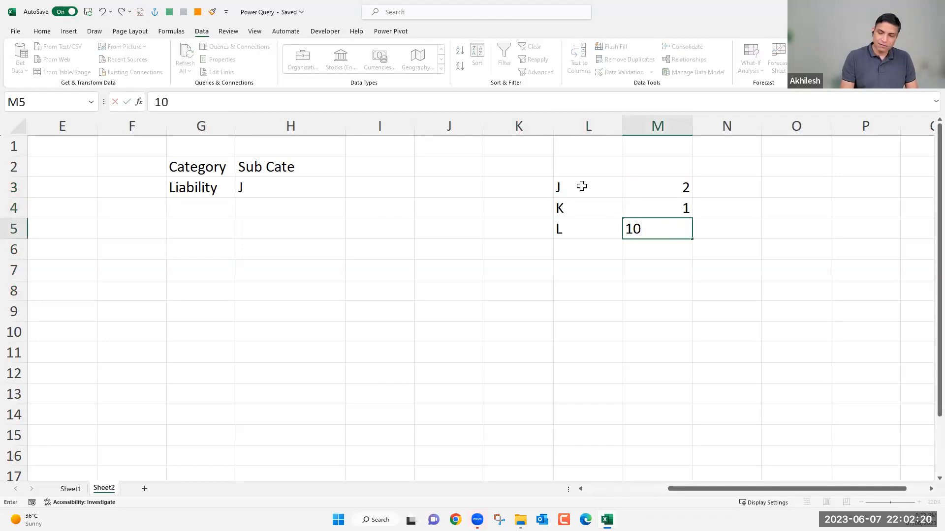
key(Return)
click(380, 190)
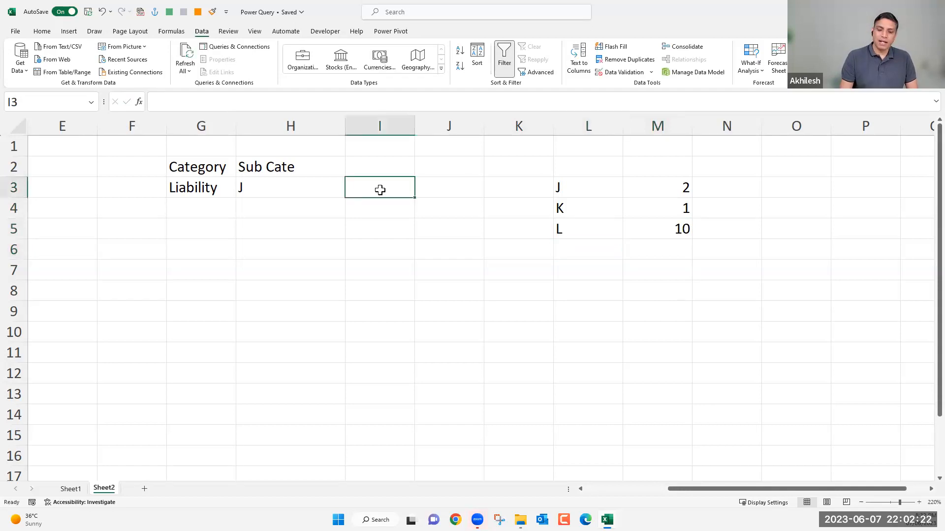
text(=vl)
key(Tab)
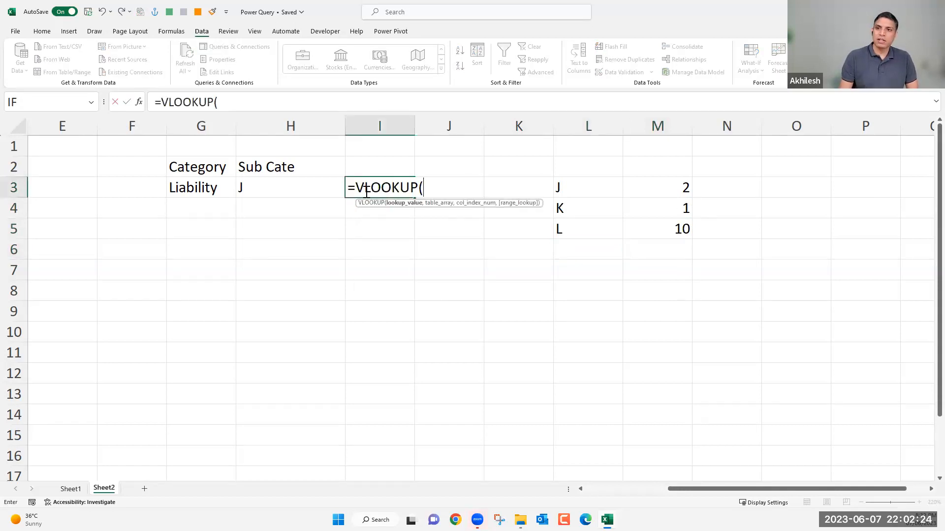
click(270, 186)
text(,)
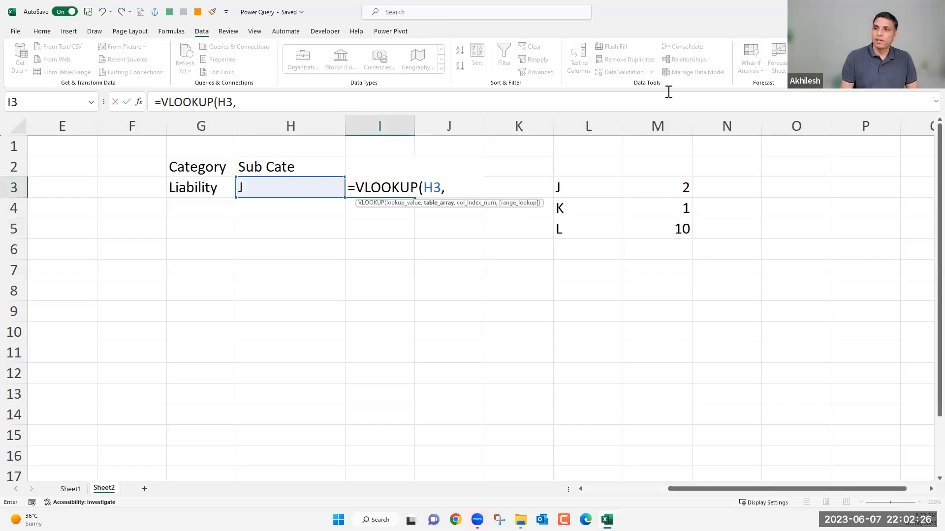
drag(588, 126, 643, 127)
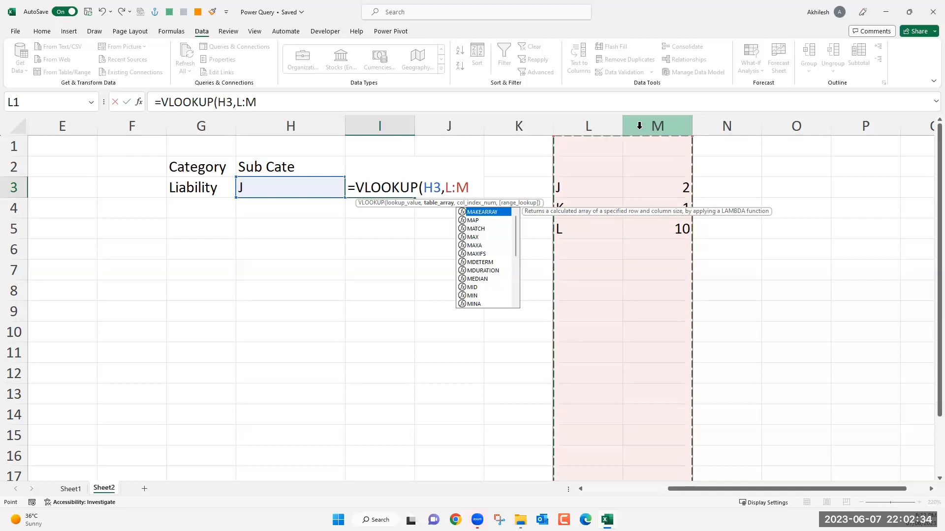
key(Escape)
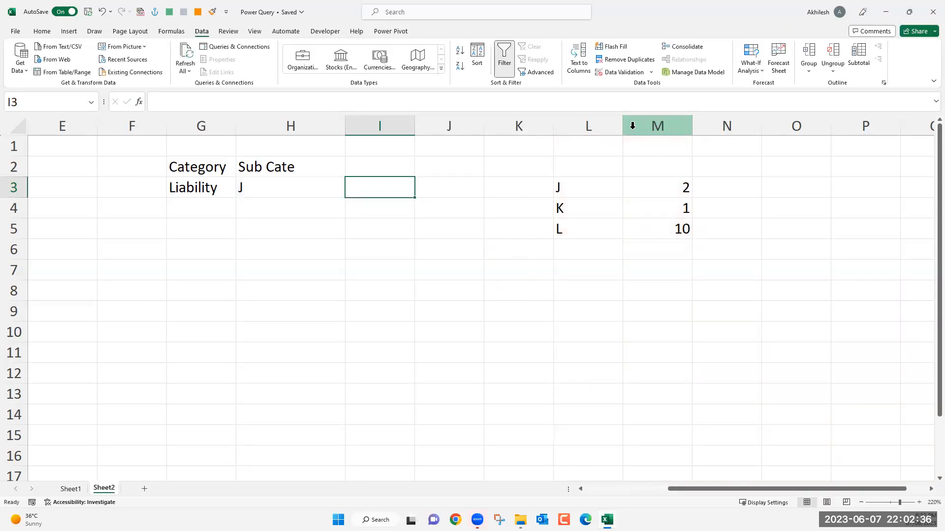
Review how the category in G3 and the sub-category in H3 relate to the lookup entries in columns L and M.
click(592, 242)
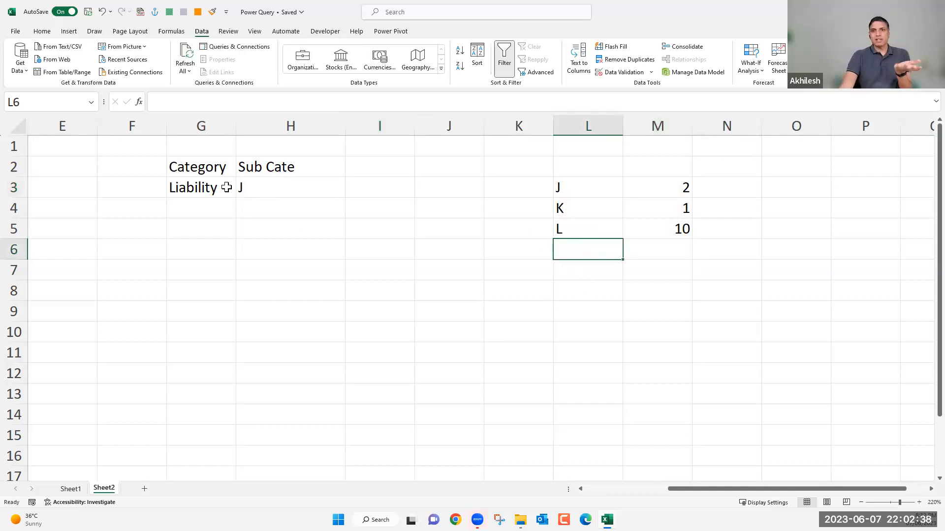
click(587, 184)
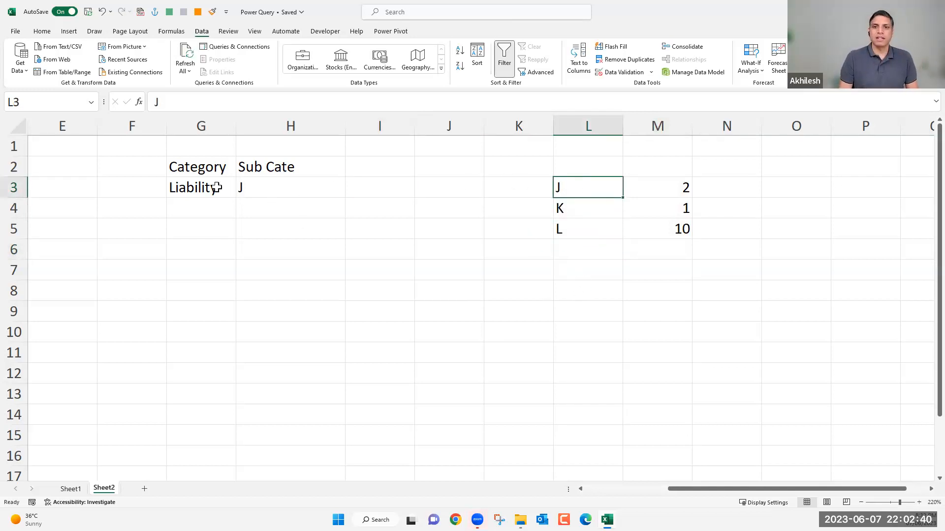
click(251, 187)
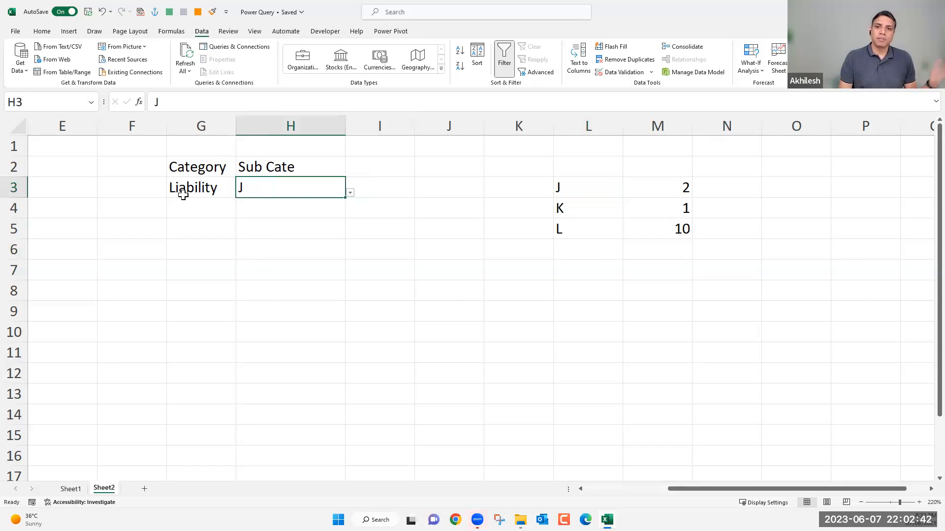
click(210, 188)
click(275, 189)
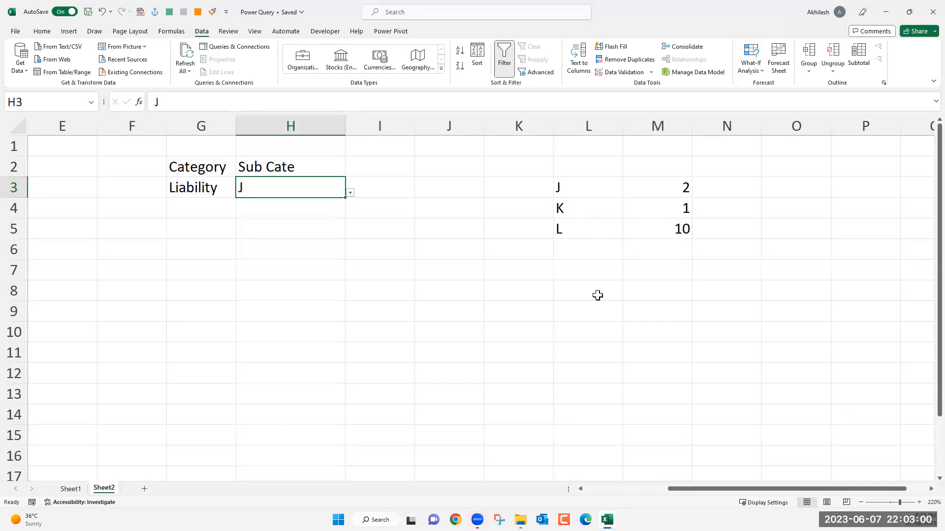
click(582, 351)
click(622, 496)
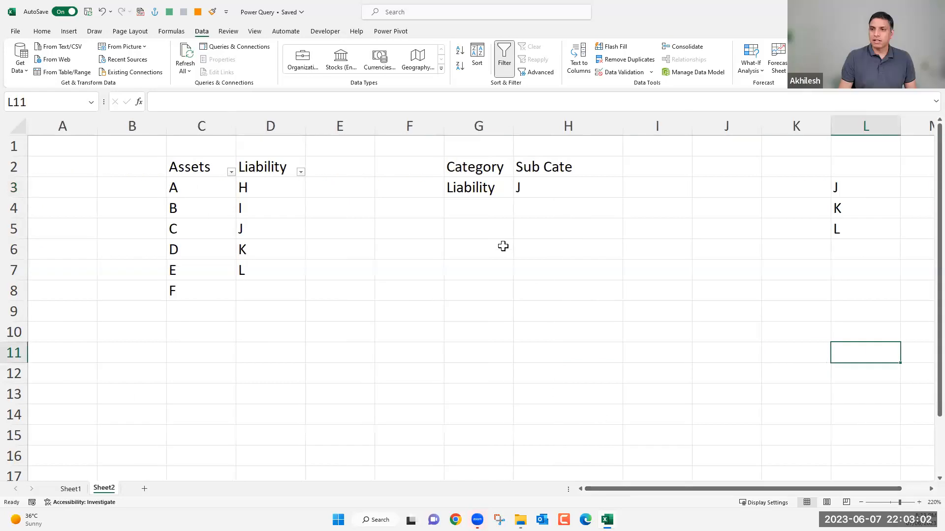
click(463, 231)
drag(499, 134, 846, 149)
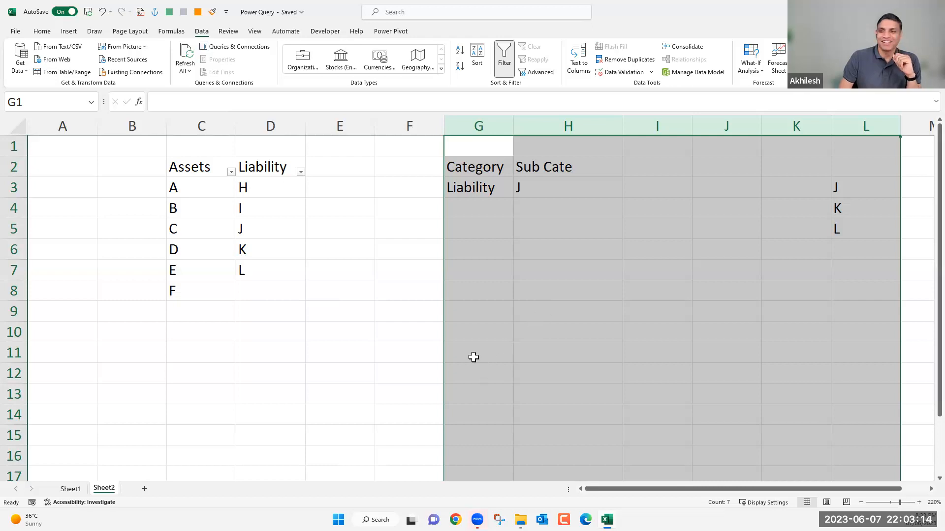
click(494, 254)
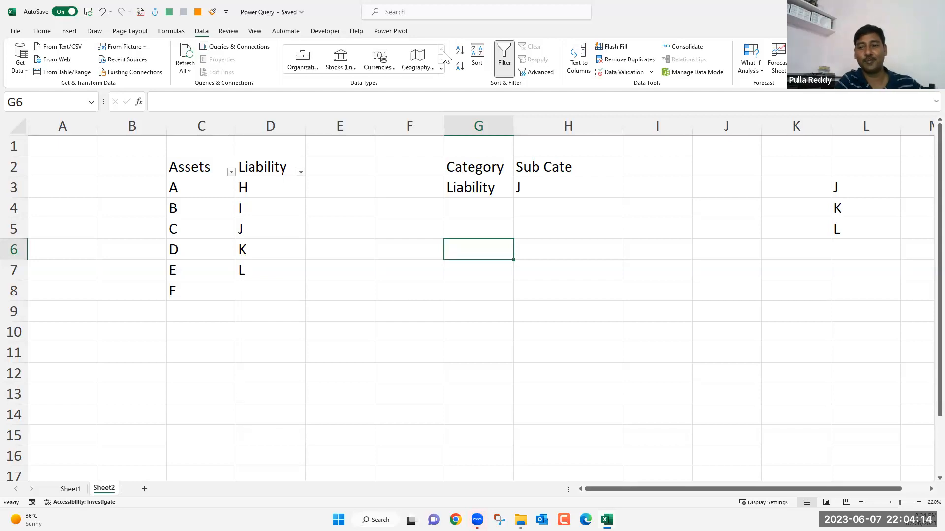
click(550, 39)
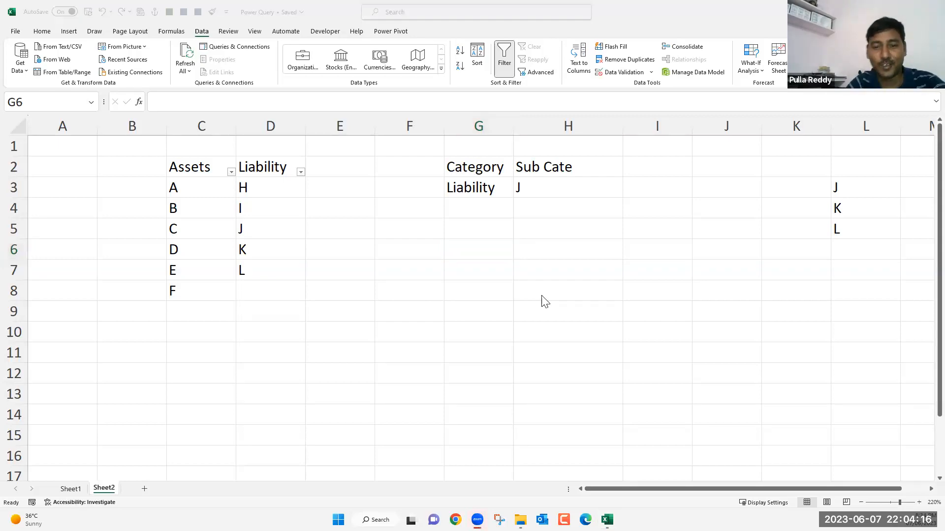
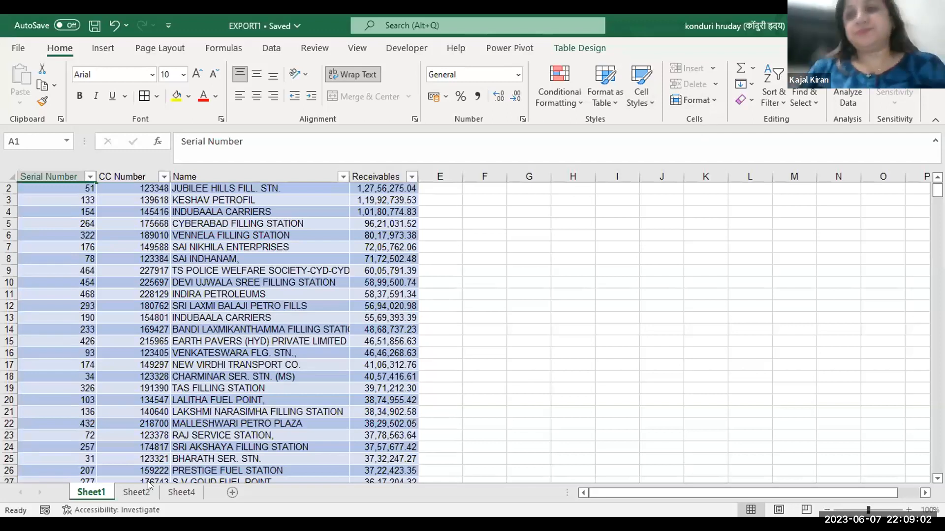
Review the receivables table on Sheet1 against Sheet2, focusing on its CC Number and Name columns.
click(129, 491)
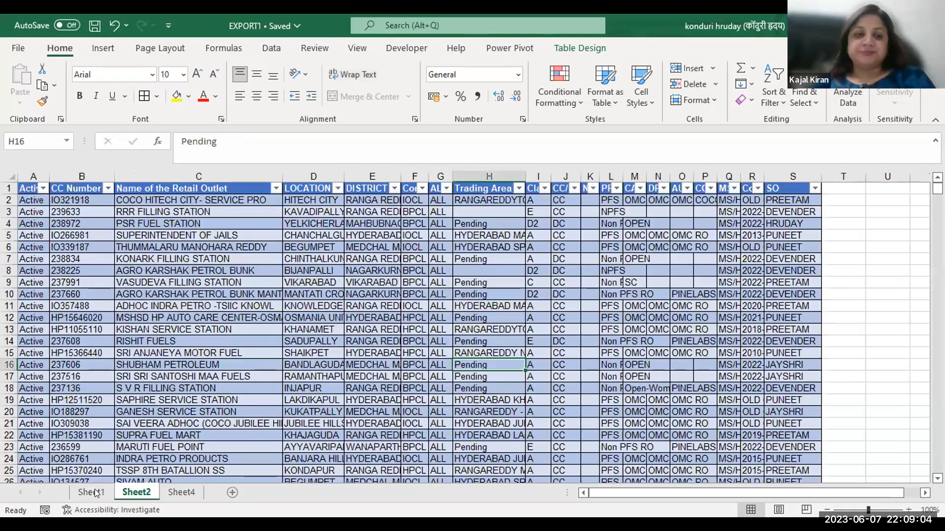
click(94, 492)
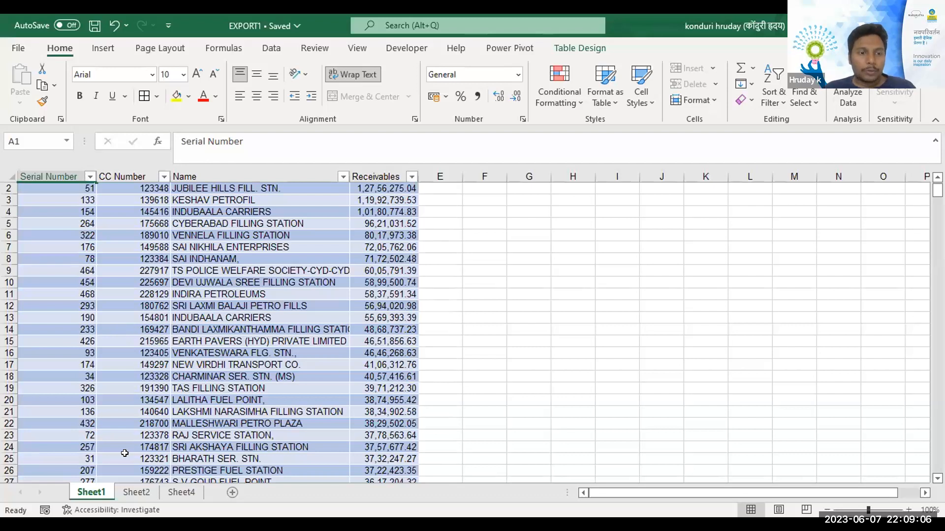
click(135, 491)
click(83, 492)
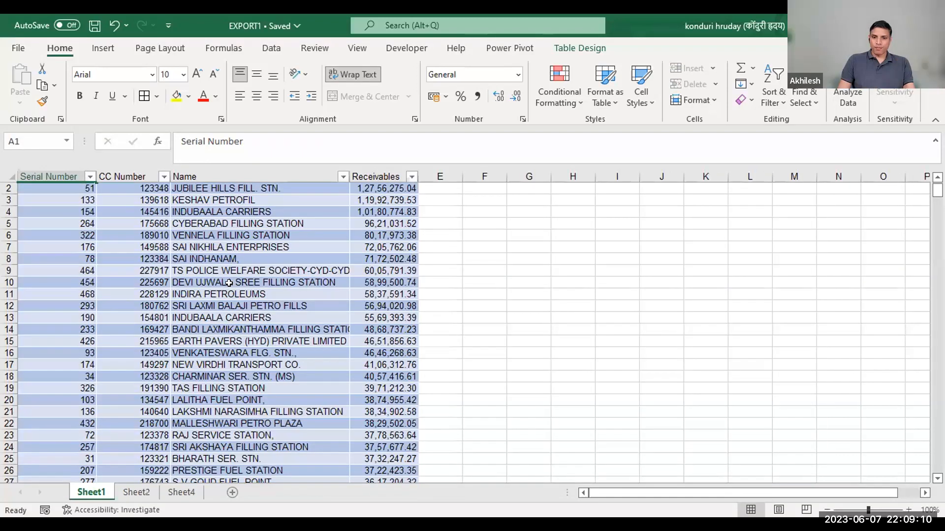
scroll(220, 294, up, 1)
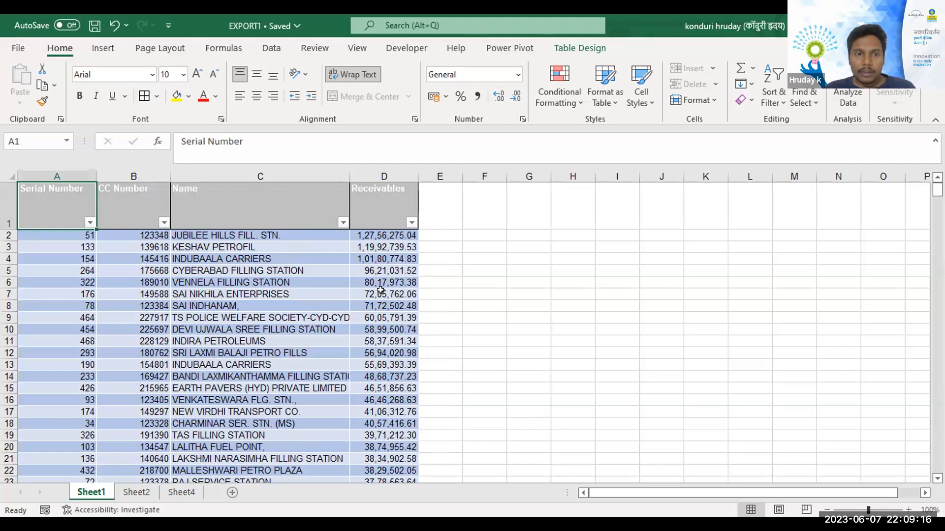
click(237, 240)
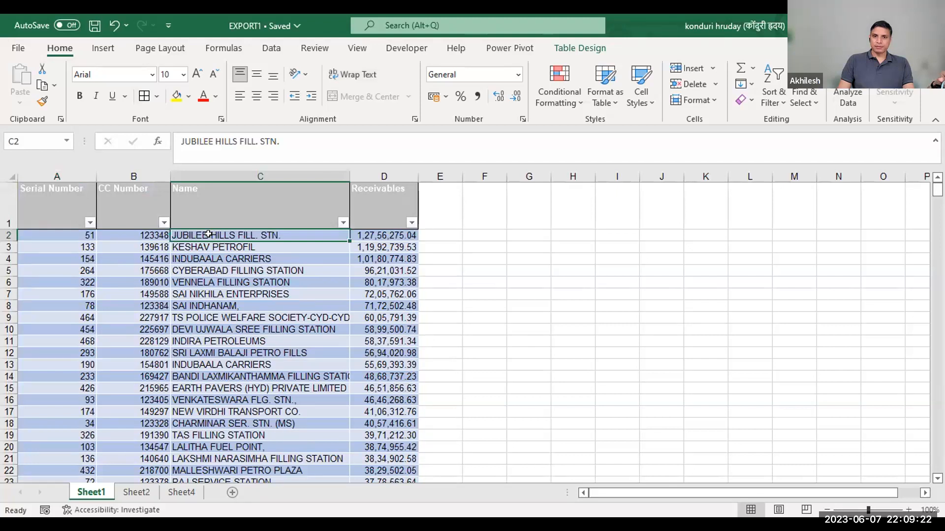
click(142, 234)
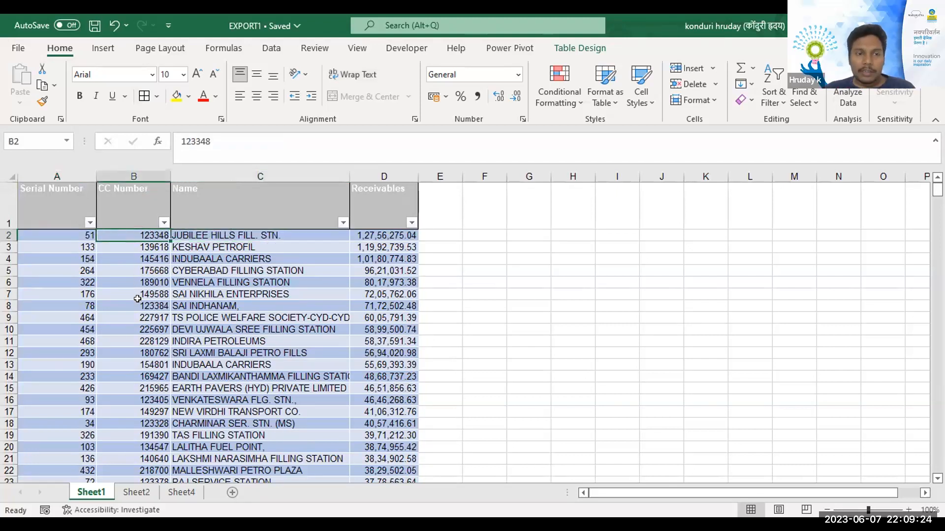
click(214, 233)
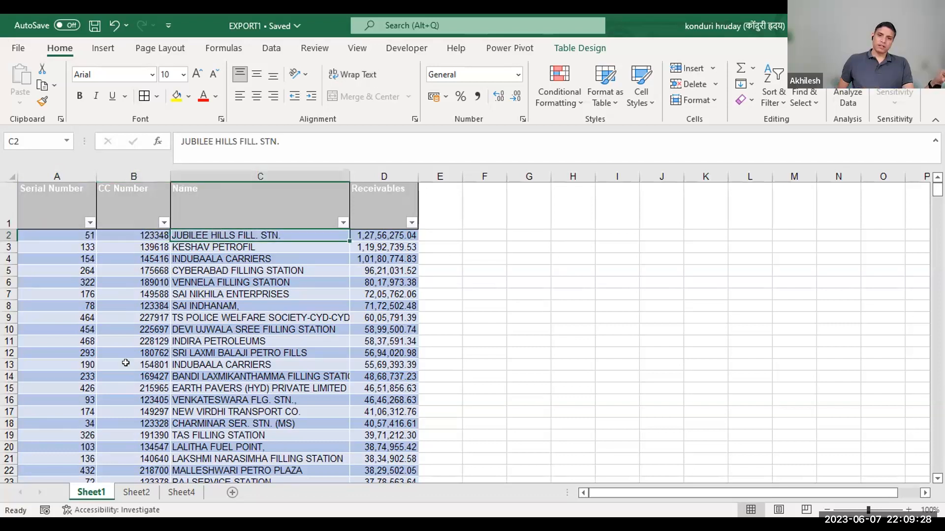
Examine how the CC Number and SO columns on Sheet2 relate to the receivables rows on Sheet1.
click(130, 493)
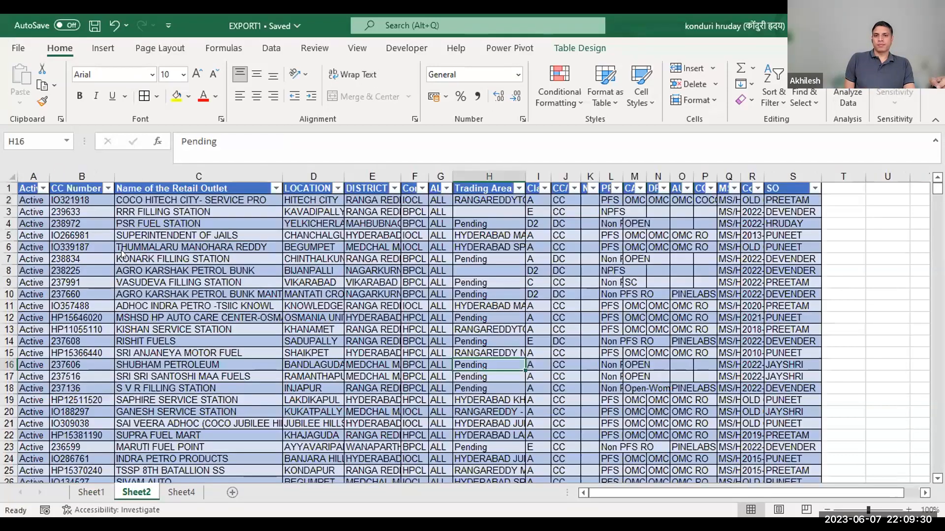
click(81, 294)
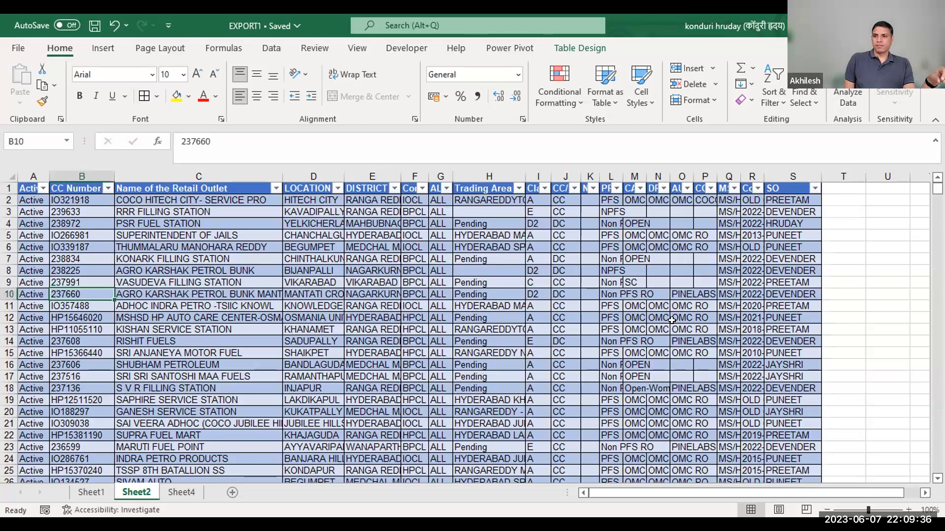
click(790, 317)
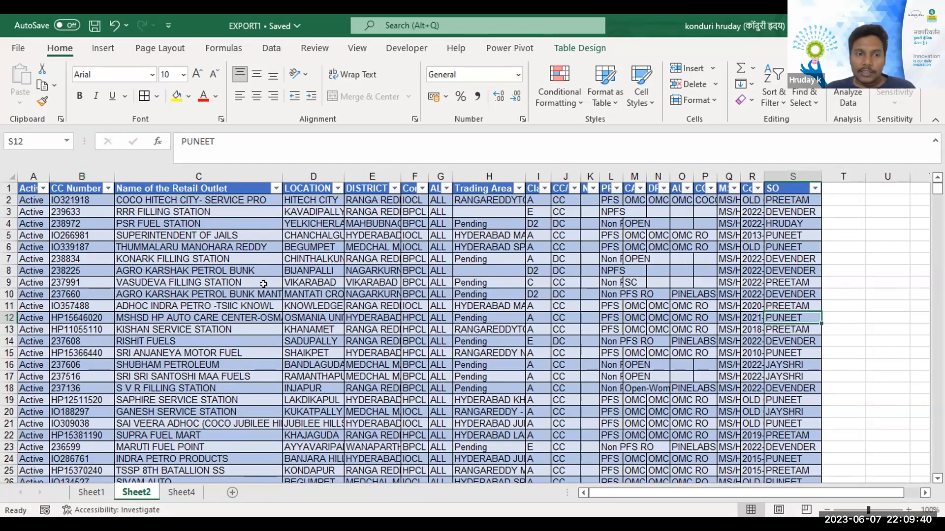
click(96, 493)
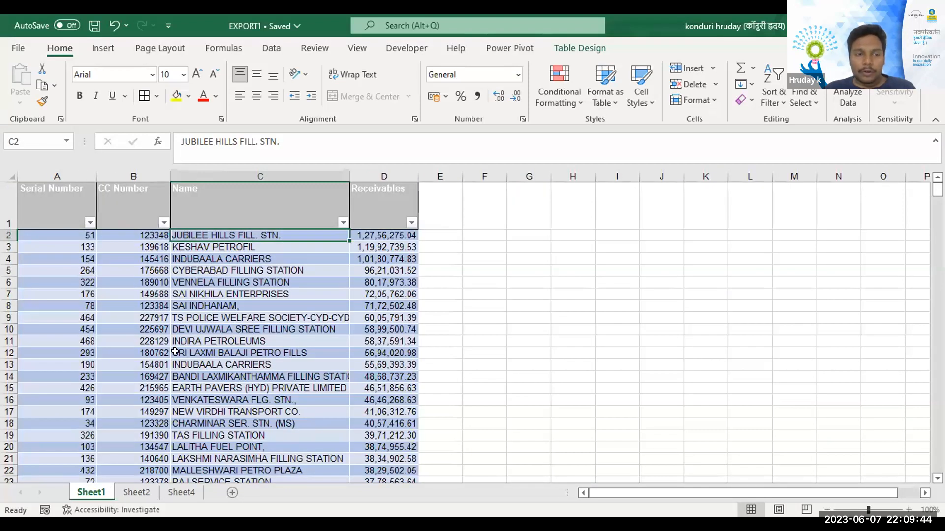
click(134, 494)
click(100, 489)
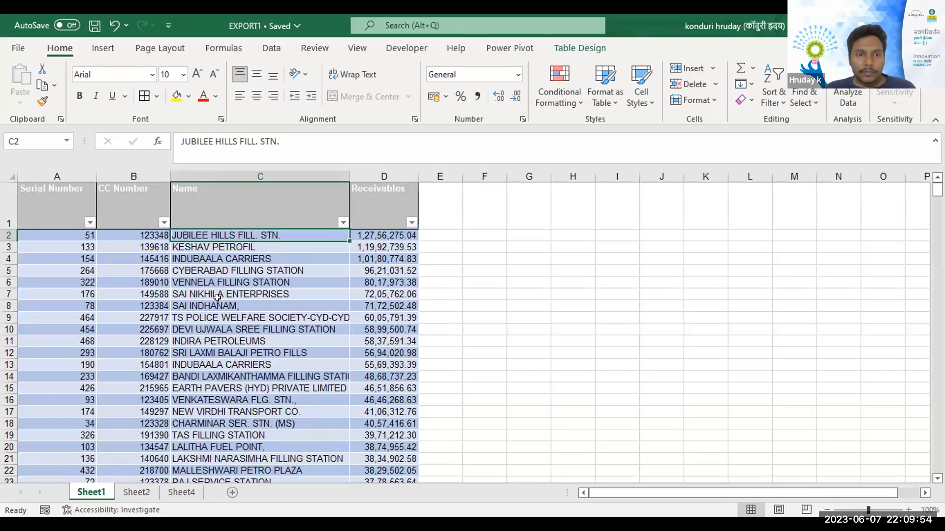
click(151, 248)
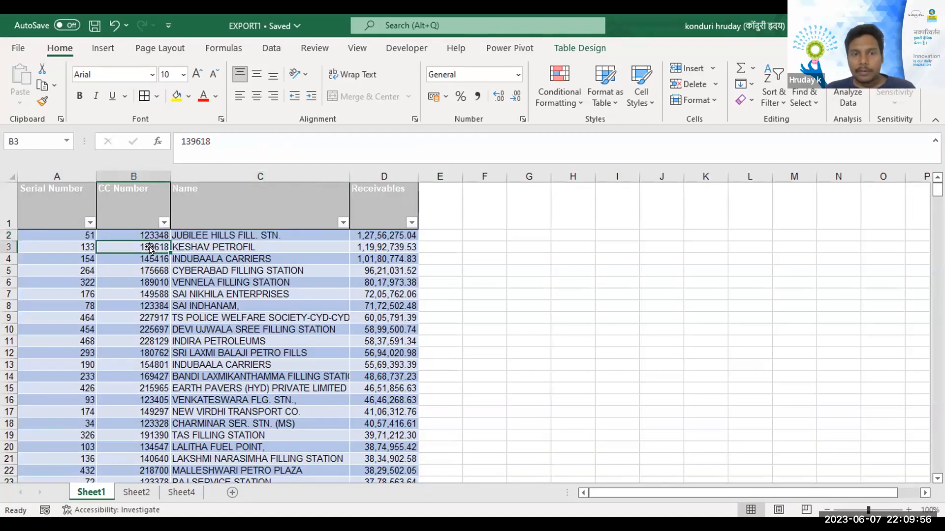
click(440, 245)
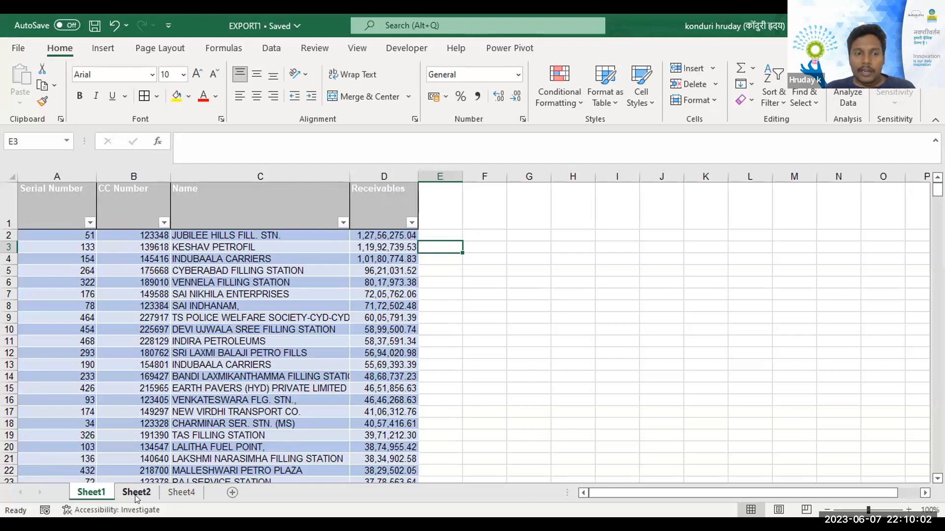
key(ctrl+Page_Down)
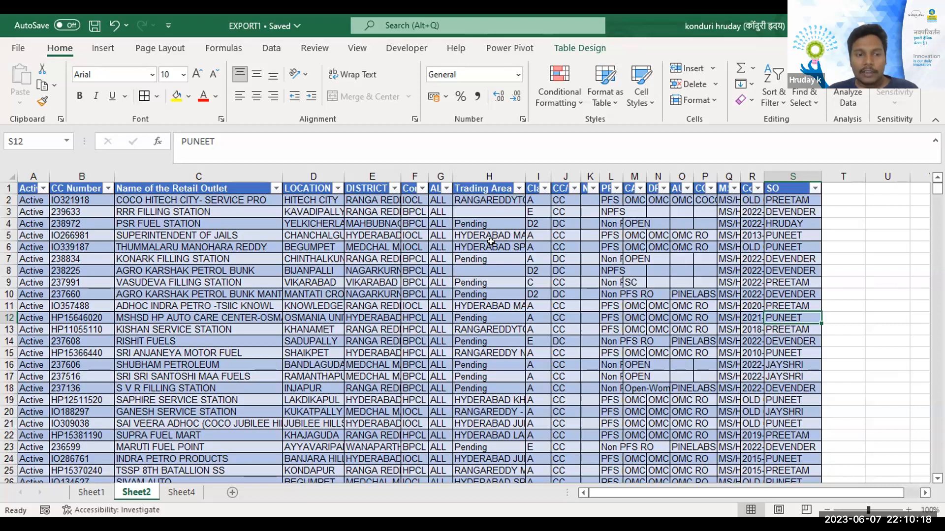
Compare the CC Number entries on Sheet1 with those on Sheet2, including rows further down the outlet table.
click(91, 491)
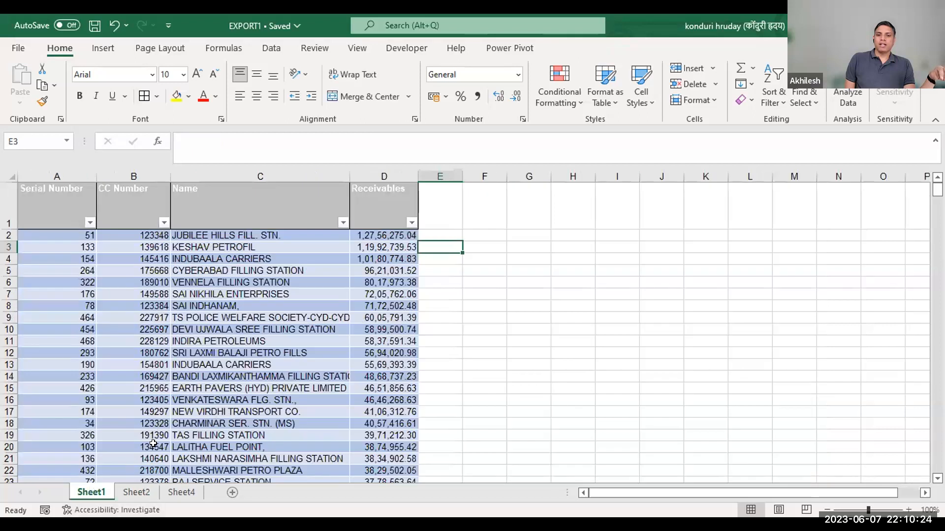
click(141, 271)
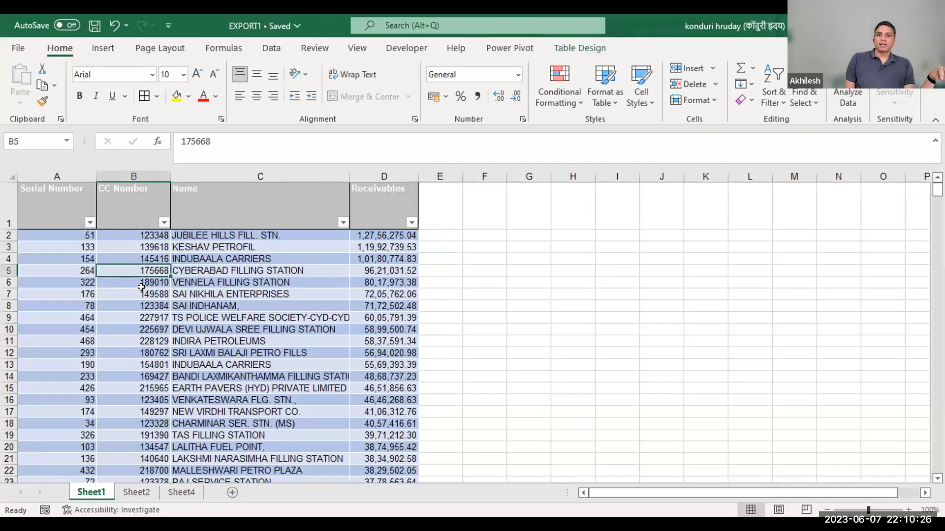
click(141, 351)
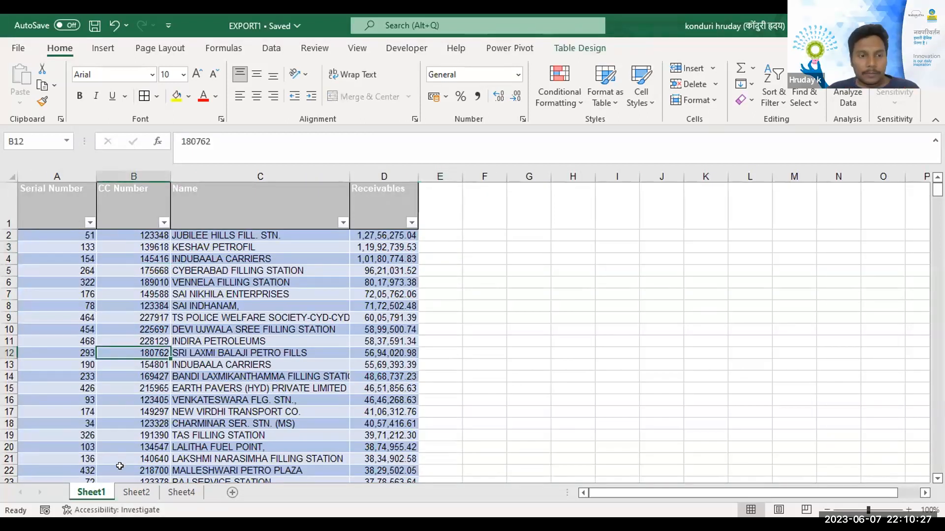
click(136, 492)
click(85, 211)
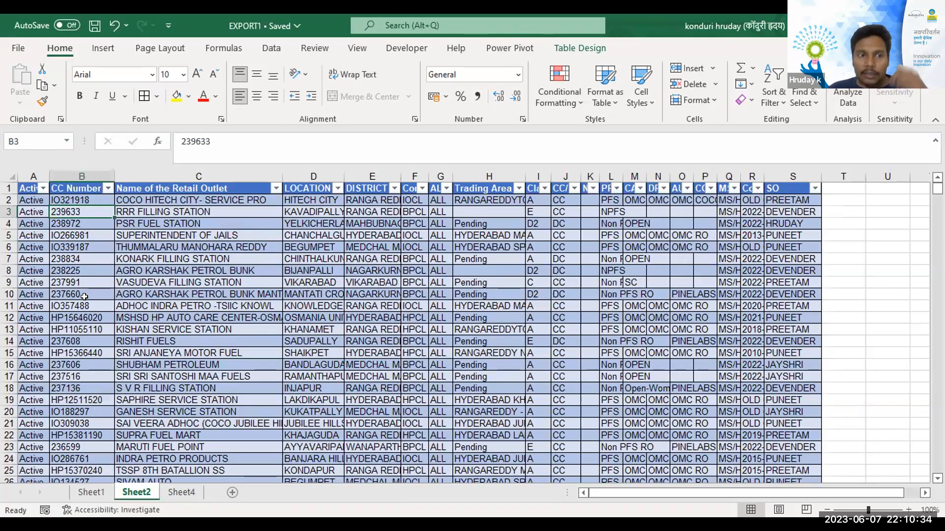
scroll(85, 297, down, 1)
scroll(85, 296, down, 5)
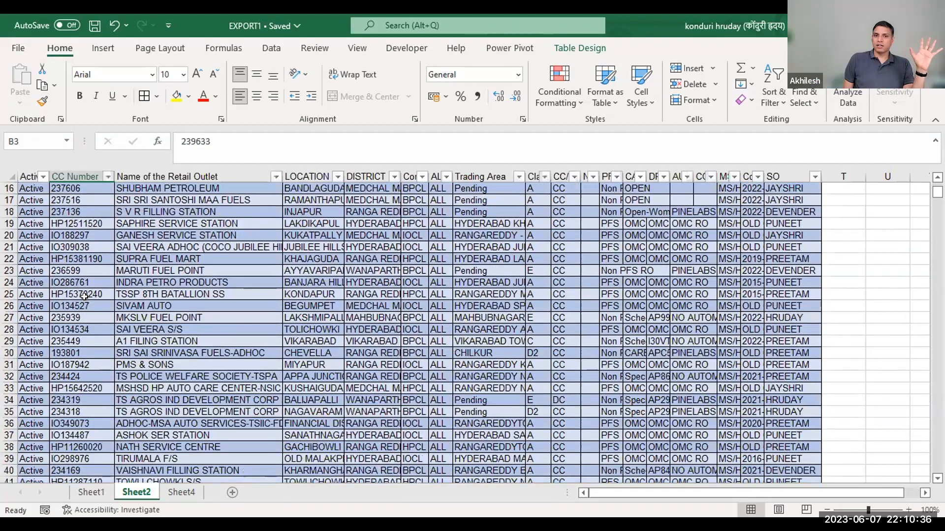
scroll(84, 297, up, 5)
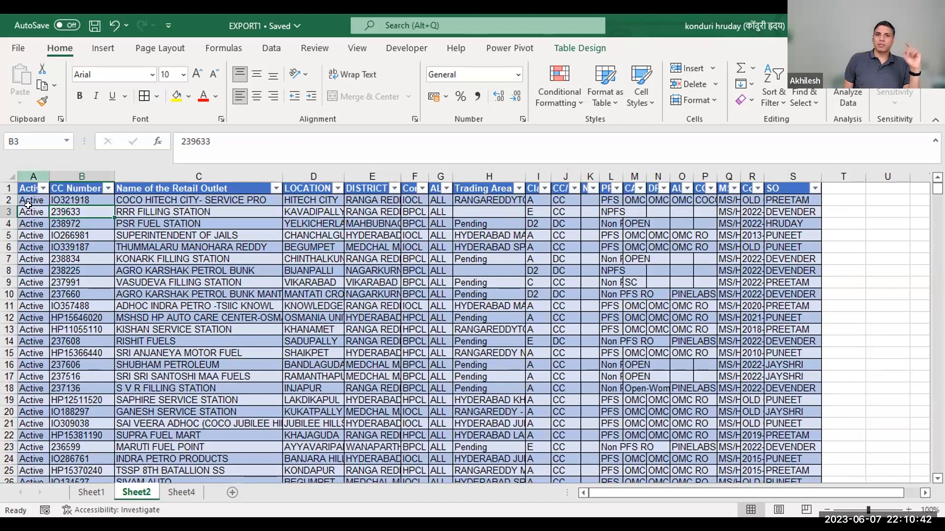
click(37, 245)
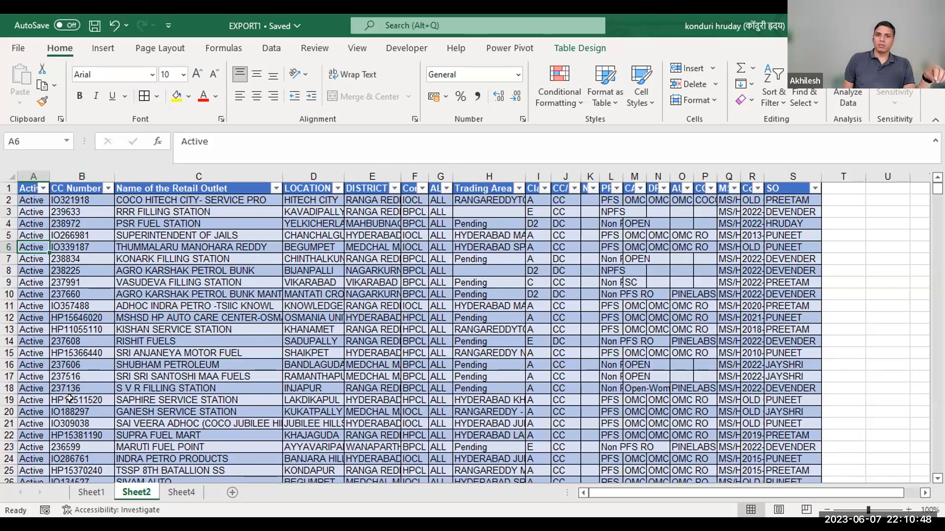
Create a PivotTable from the outlet table Table1 on Sheet2, placed on a new worksheet.
click(91, 492)
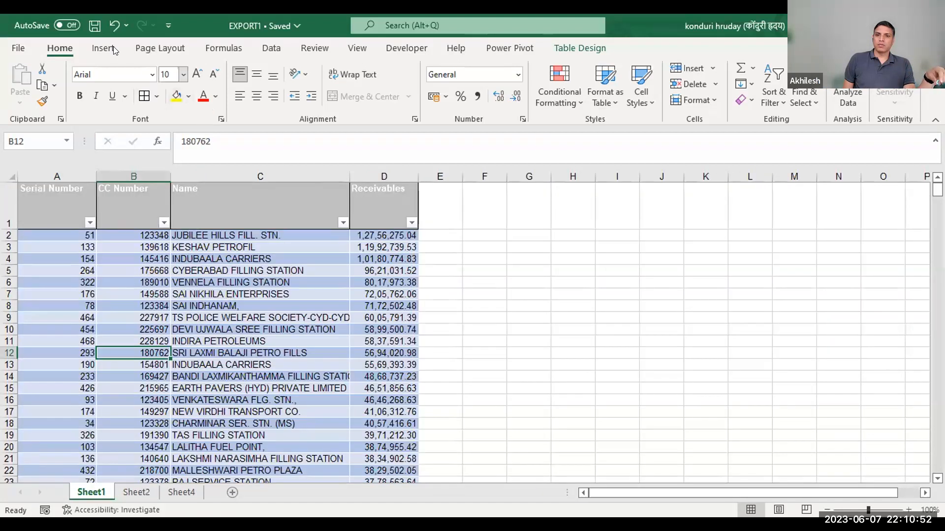
click(137, 492)
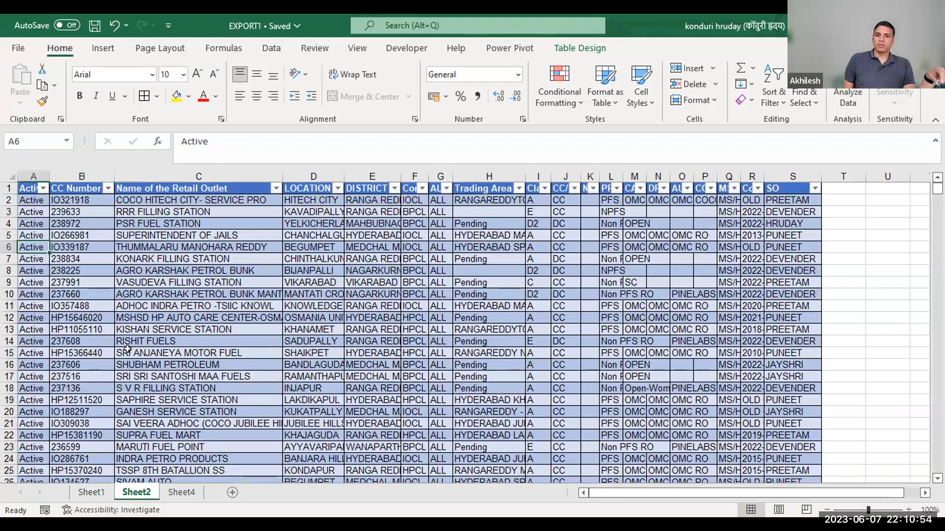
click(103, 48)
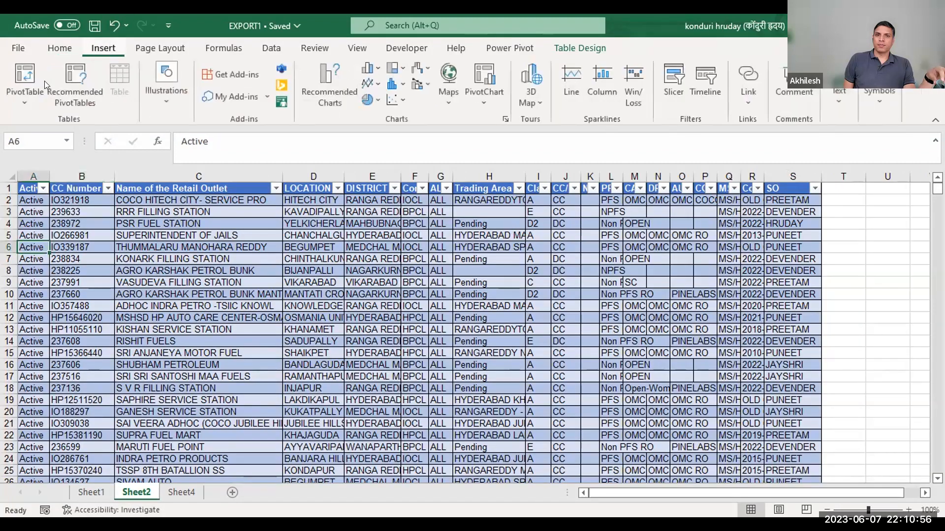
click(27, 75)
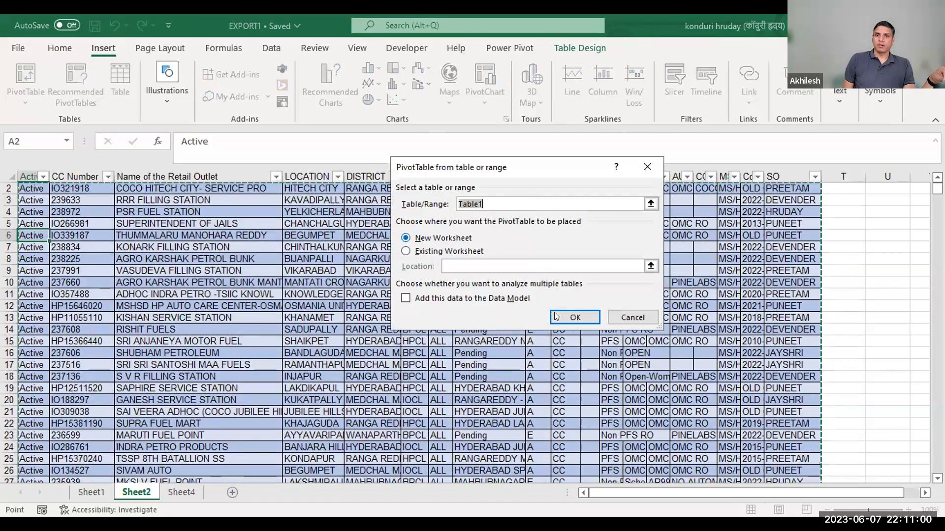
click(566, 318)
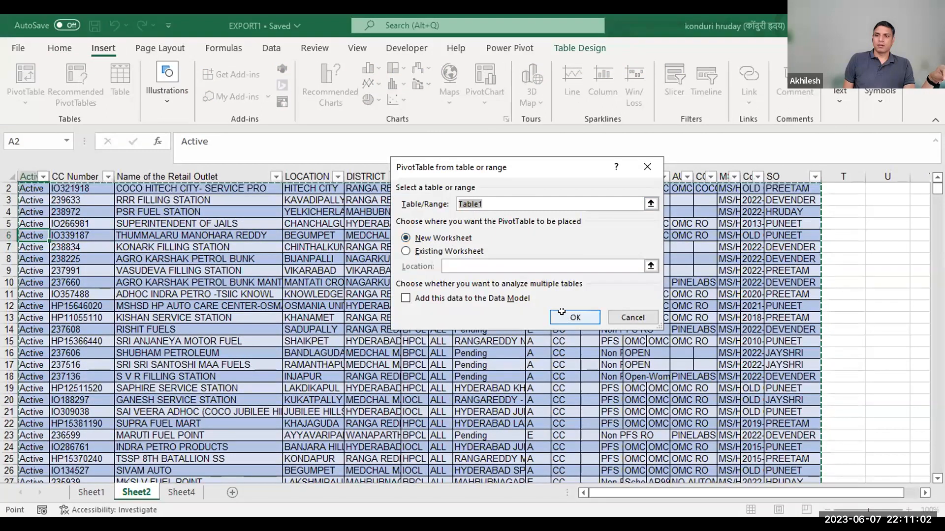
Add the CC Number field to the rows of the new PivotTable.
scroll(801, 314, down, 3)
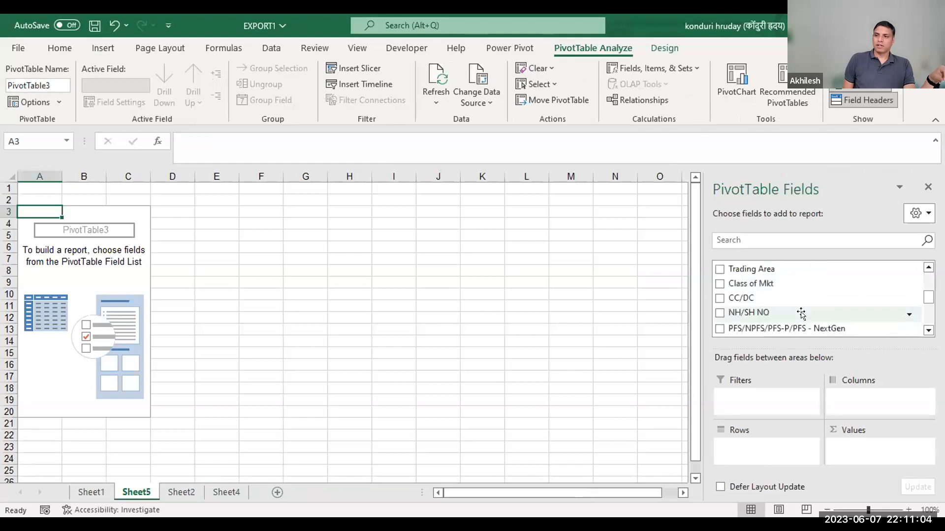
scroll(802, 314, down, 3)
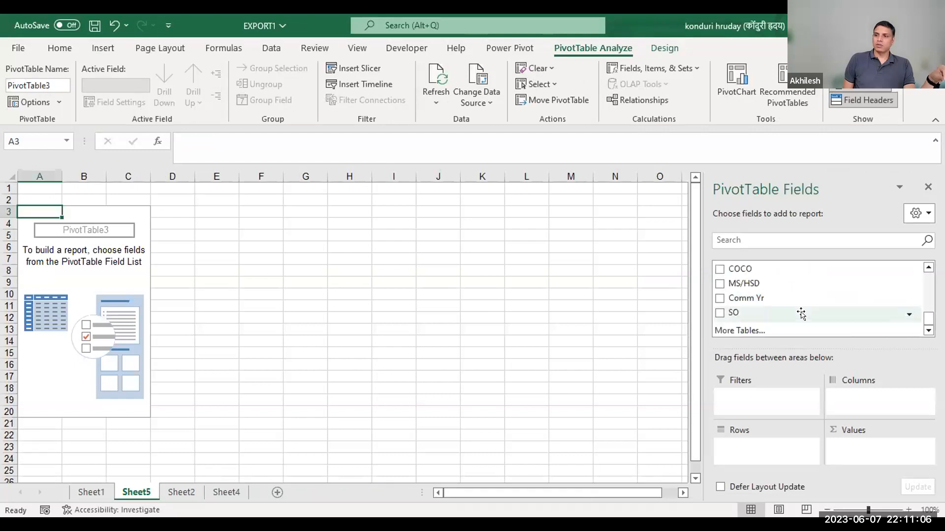
scroll(802, 314, up, 6)
drag(749, 281, 749, 451)
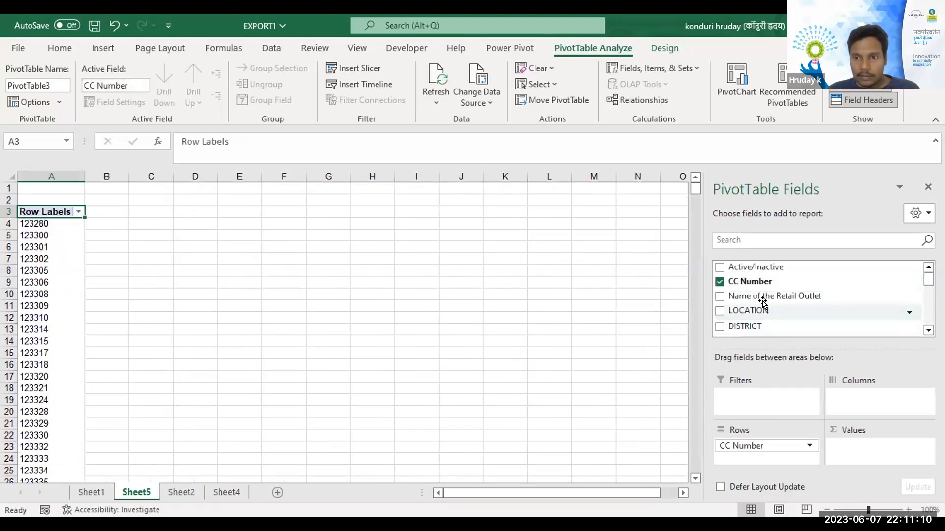
Add the SO field to the PivotTable's values as a count and inspect the result for the first CC Number.
scroll(762, 302, down, 2)
scroll(762, 302, down, 2)
scroll(763, 302, up, 2)
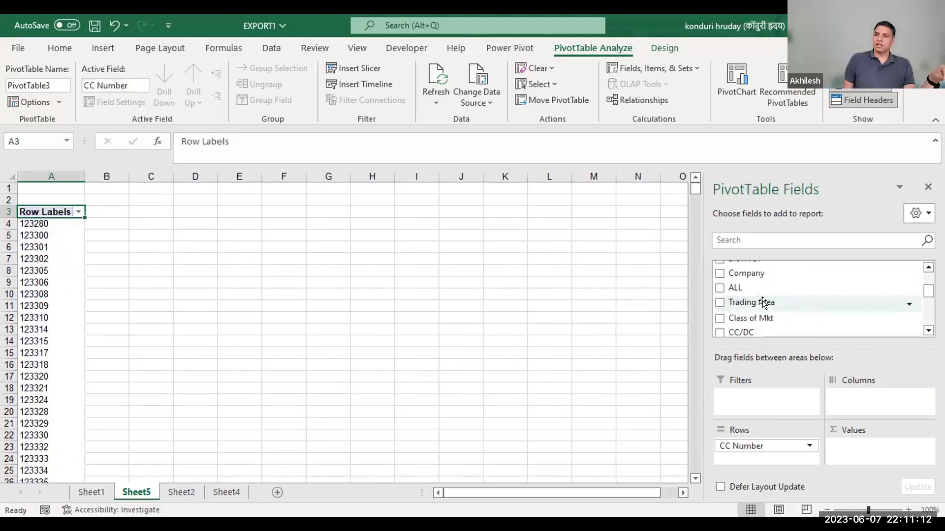
scroll(763, 302, down, 2)
scroll(763, 302, up, 4)
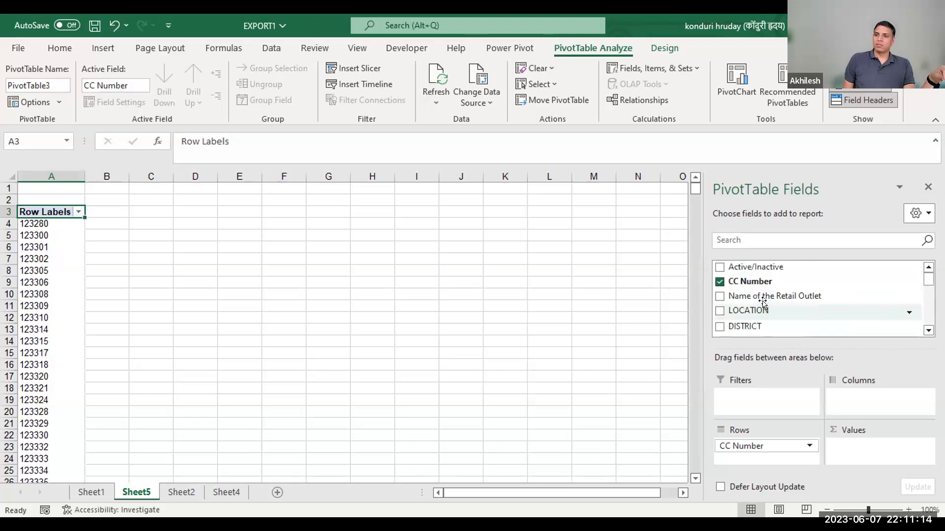
scroll(763, 302, down, 2)
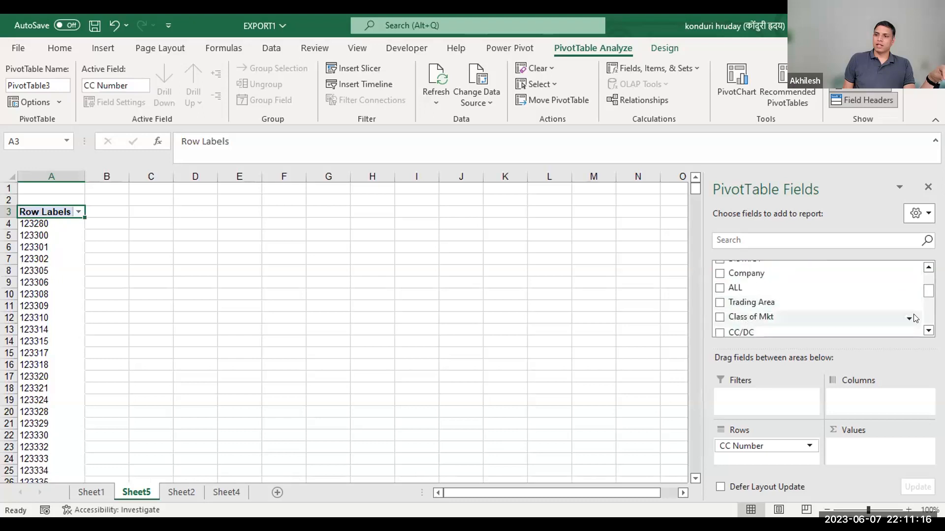
click(929, 331)
click(929, 330)
click(928, 331)
click(929, 331)
click(929, 331)
click(929, 331)
click(929, 331)
click(928, 331)
click(928, 331)
click(928, 331)
click(928, 331)
click(929, 331)
drag(720, 318, 857, 451)
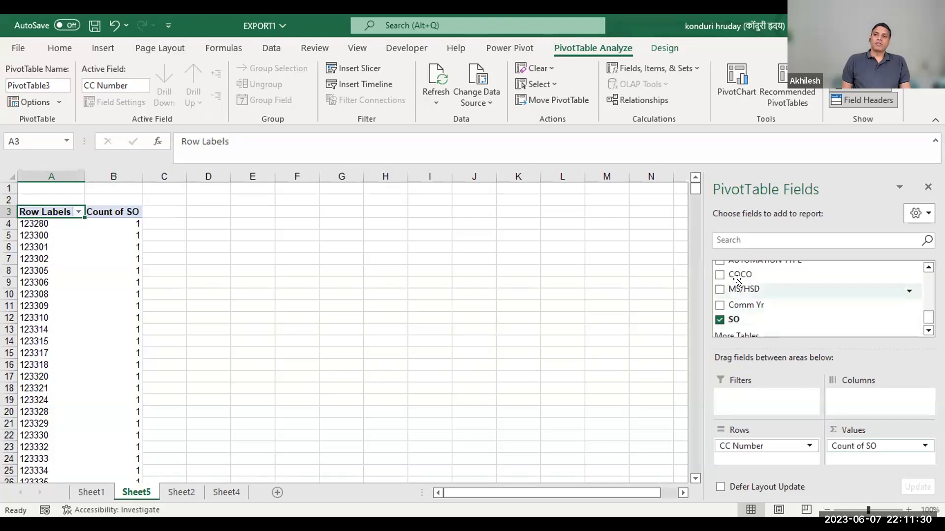
click(119, 211)
click(127, 224)
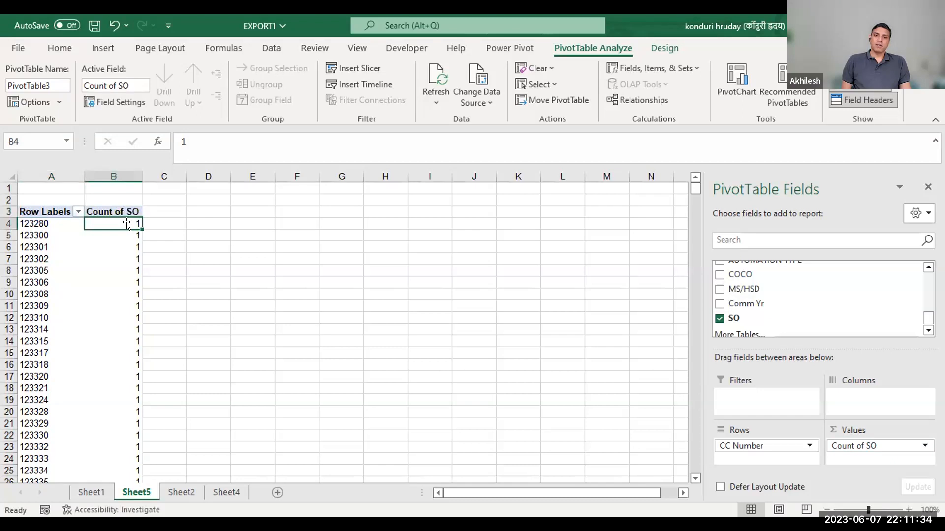
Sort the PivotTable by Count of SO, first smallest to largest and finally largest to smallest, to check for duplicated CC Numbers.
right_click(127, 224)
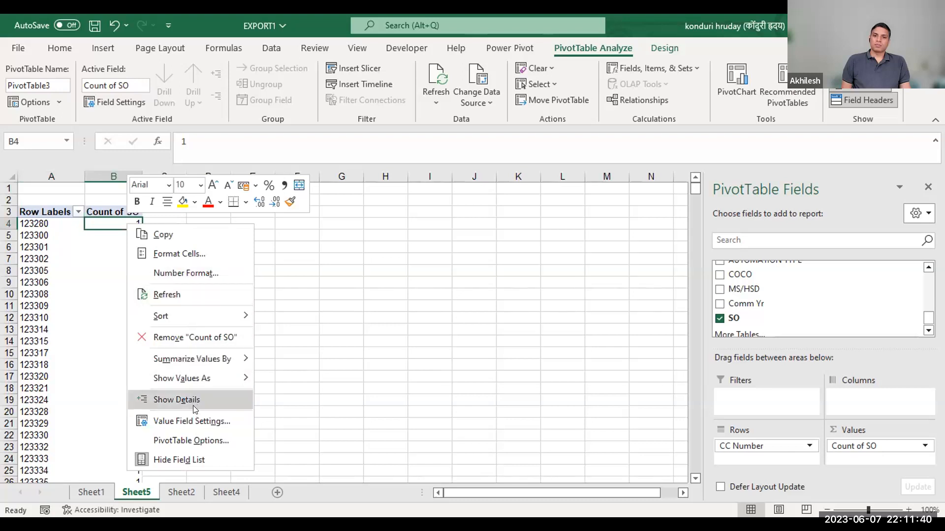
mouse_move(184, 316)
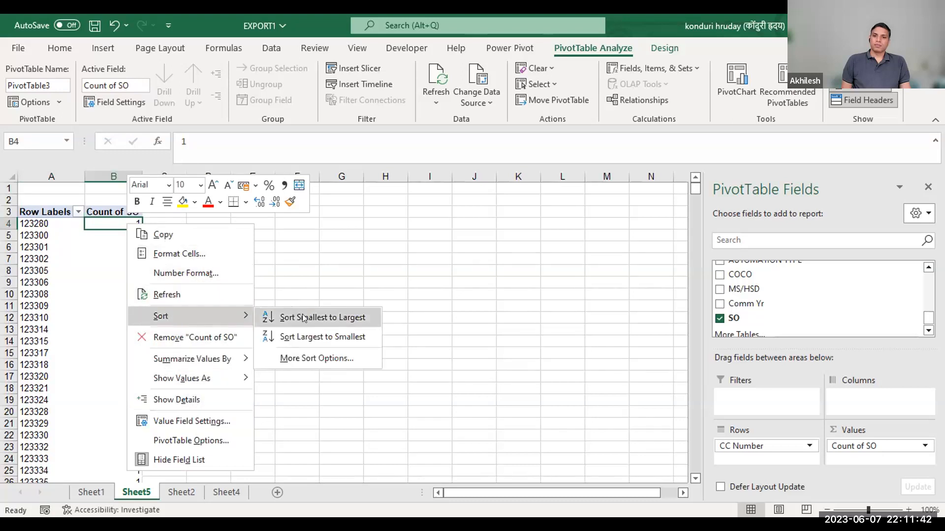
click(310, 319)
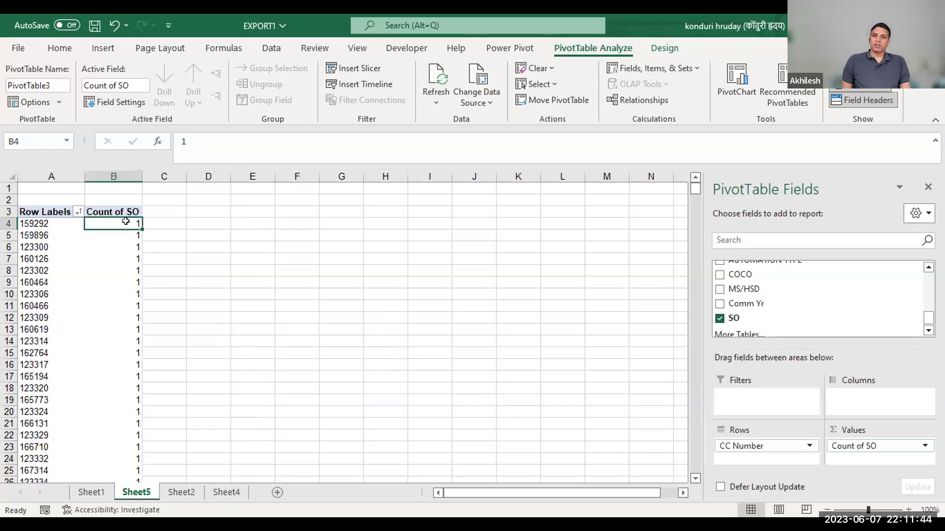
right_click(129, 223)
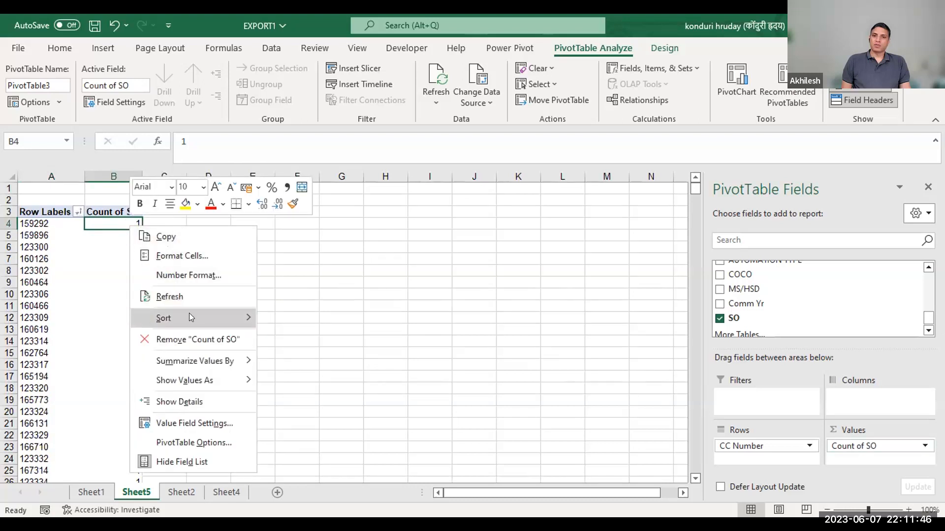
click(296, 336)
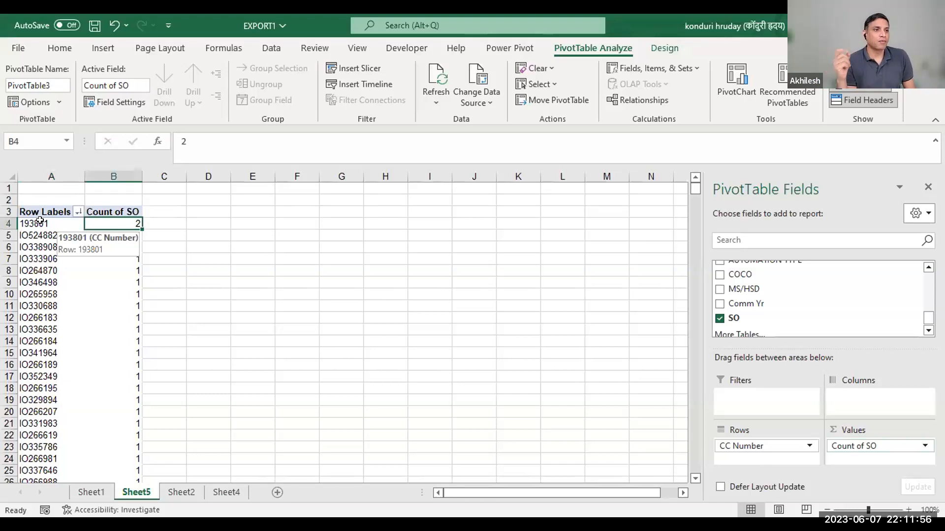
click(287, 247)
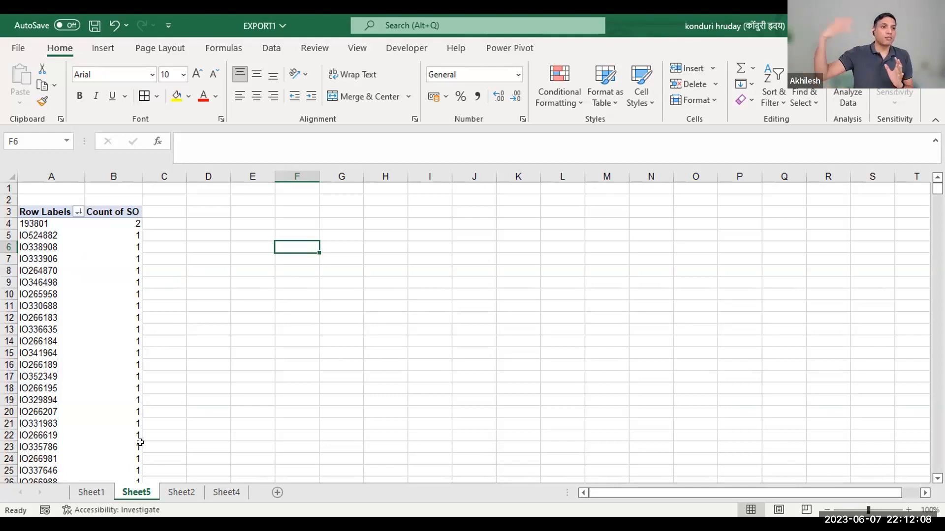
Delete the Sheet5 worksheet that holds the Count of SO PivotTable.
right_click(140, 493)
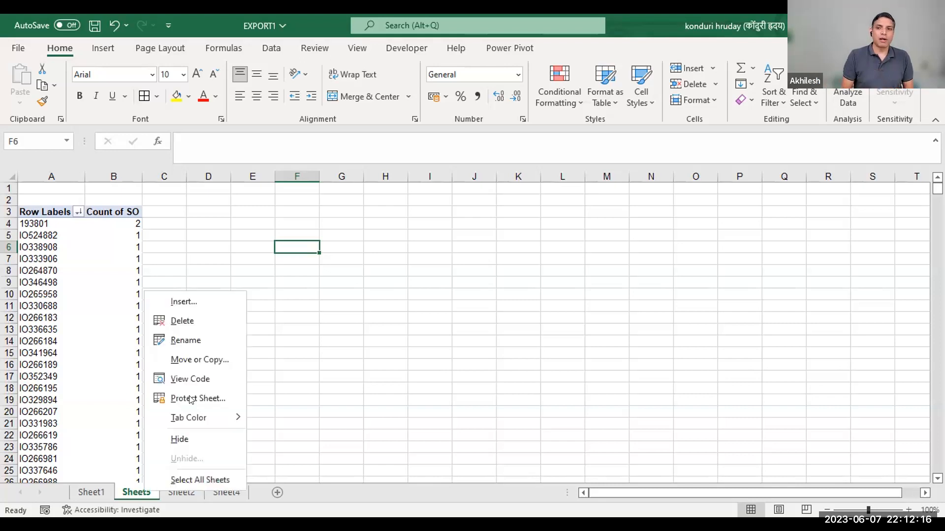
click(204, 323)
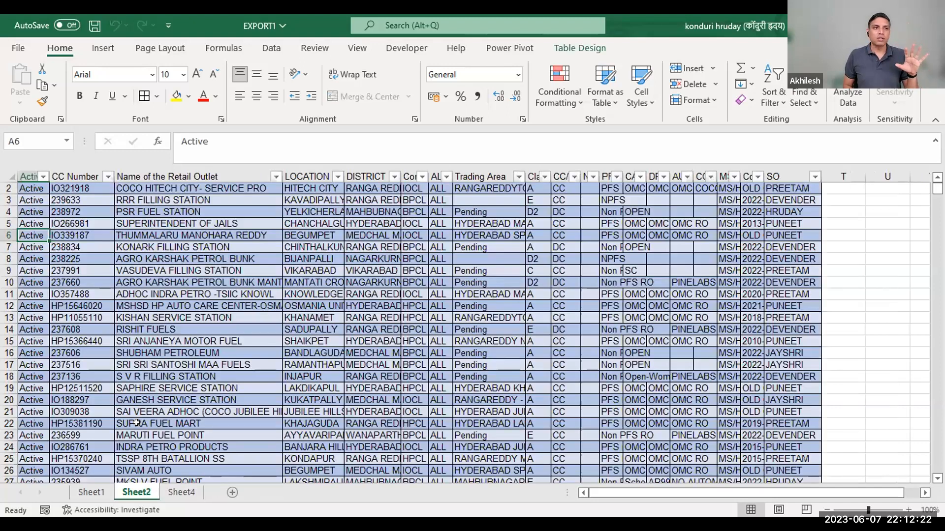
click(136, 424)
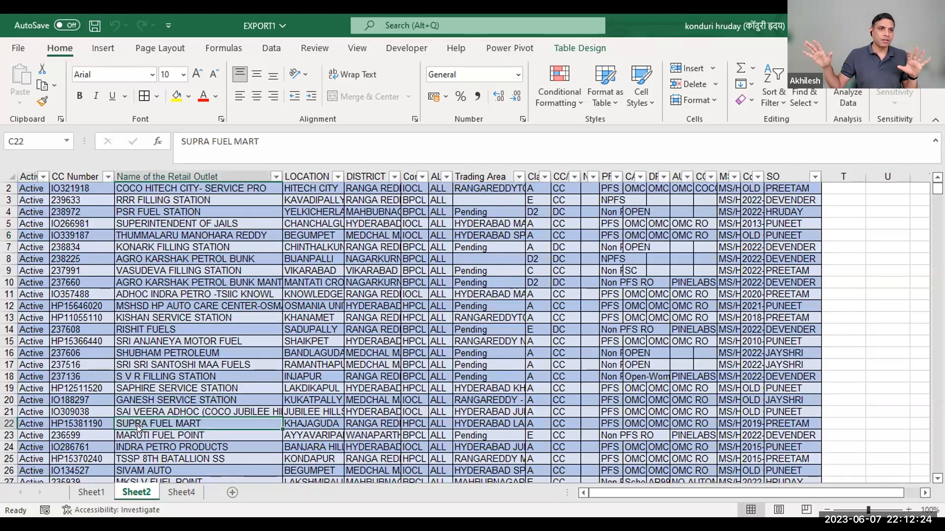
Search the outlet table on Sheet2 for the duplicated CC Number and go to its second occurrence.
key(ctrl+f)
text(193801)
key(Return)
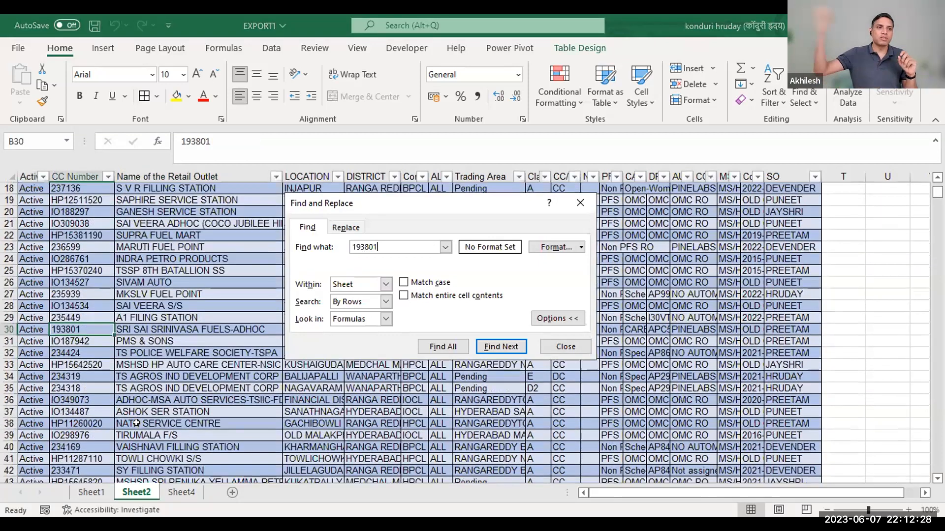
key(Return)
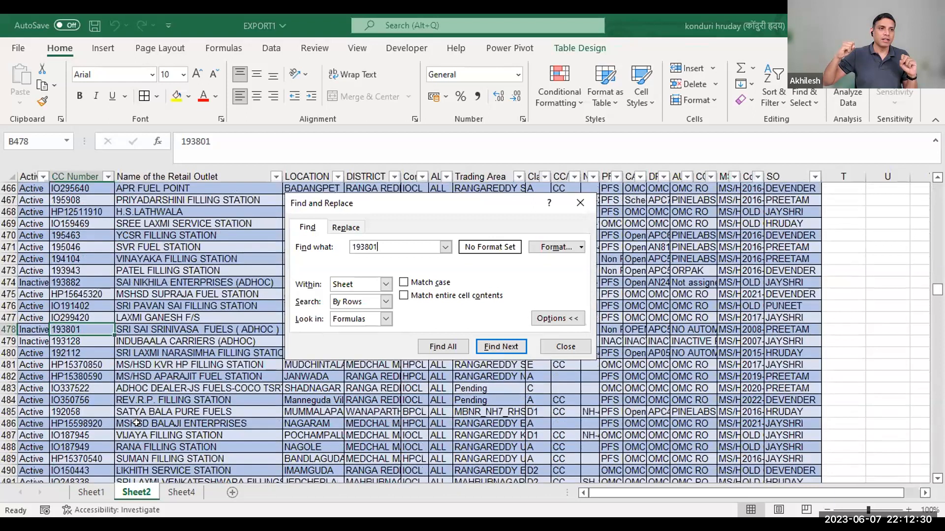
key(Escape)
Delete row 478, the inactive duplicate entry, from the outlet table on Sheet2.
click(8, 329)
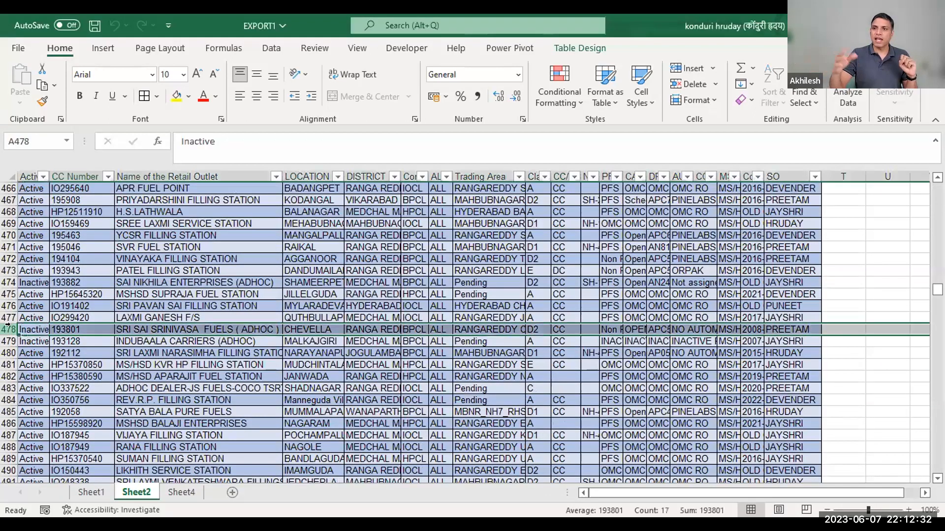
right_click(7, 328)
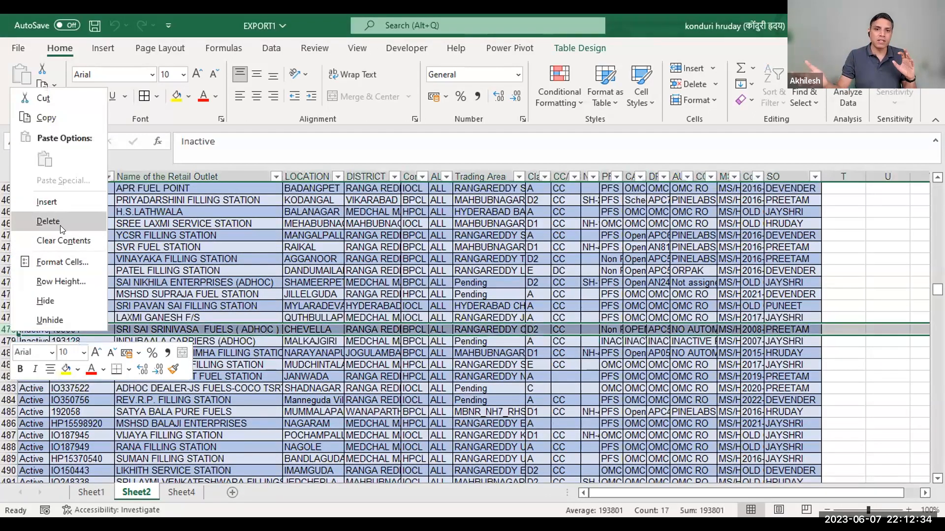
click(60, 224)
click(151, 251)
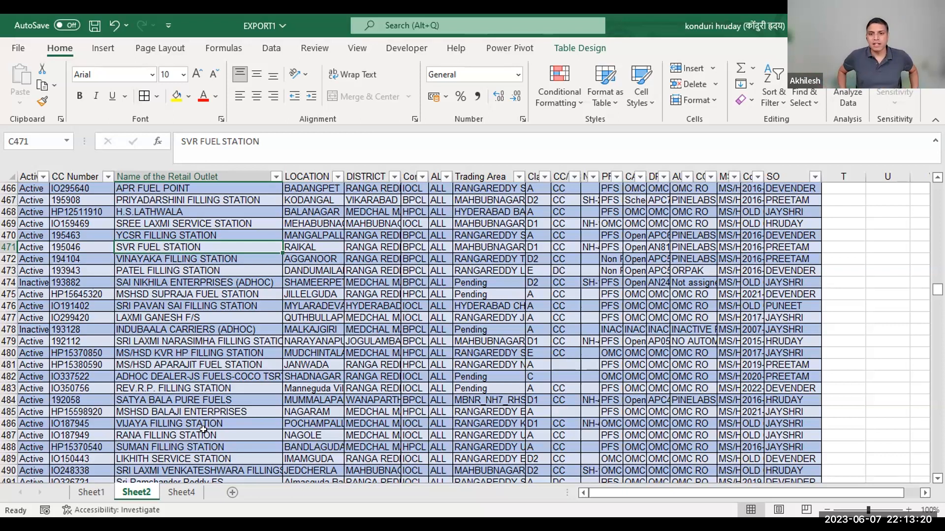
Delete the Sheet4 worksheet that holds the Sum of Receivables PivotTable.
click(173, 489)
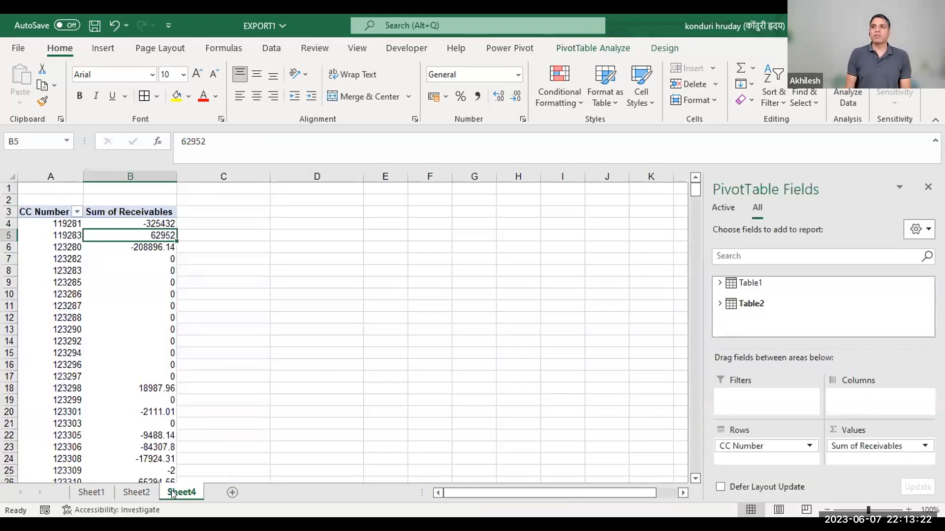
right_click(171, 490)
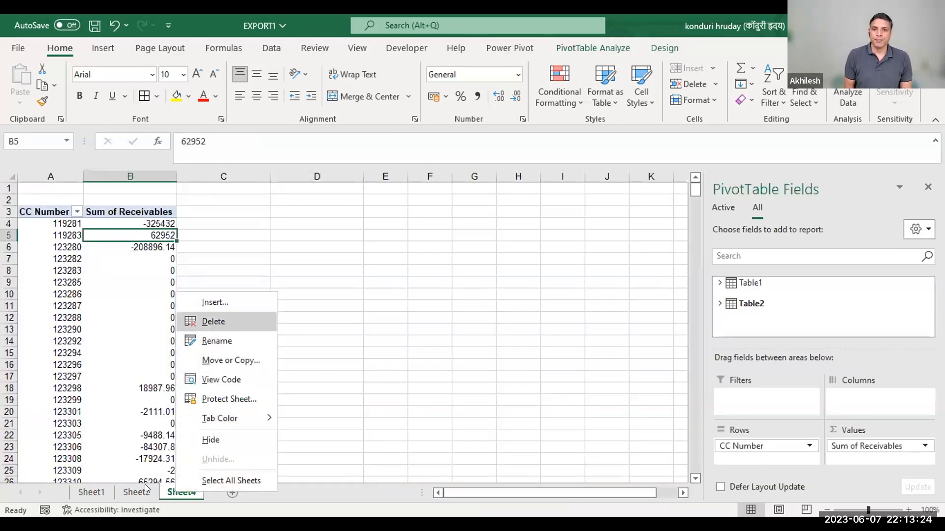
click(213, 321)
click(158, 328)
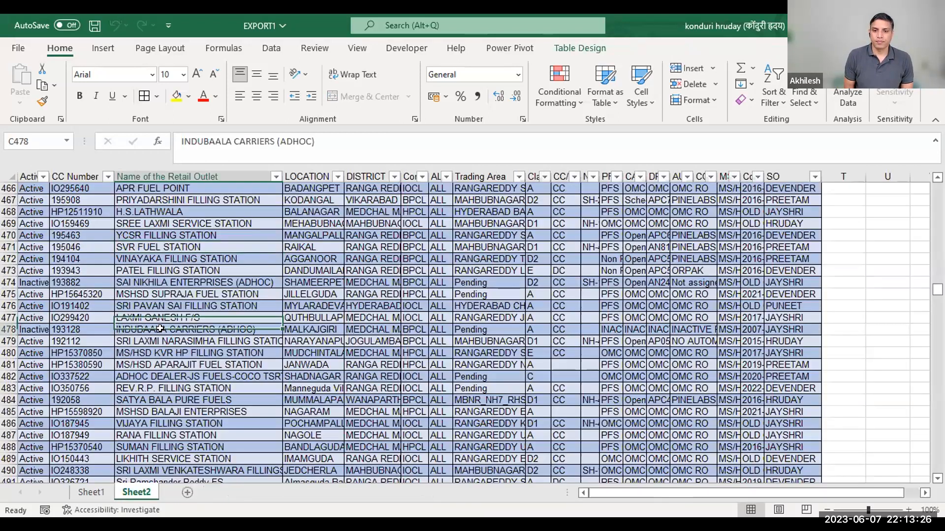
click(104, 49)
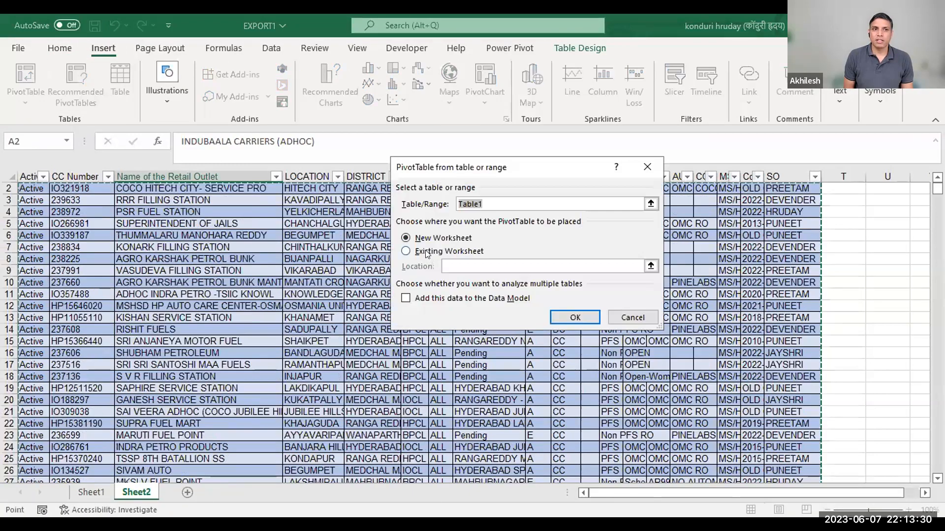
click(647, 167)
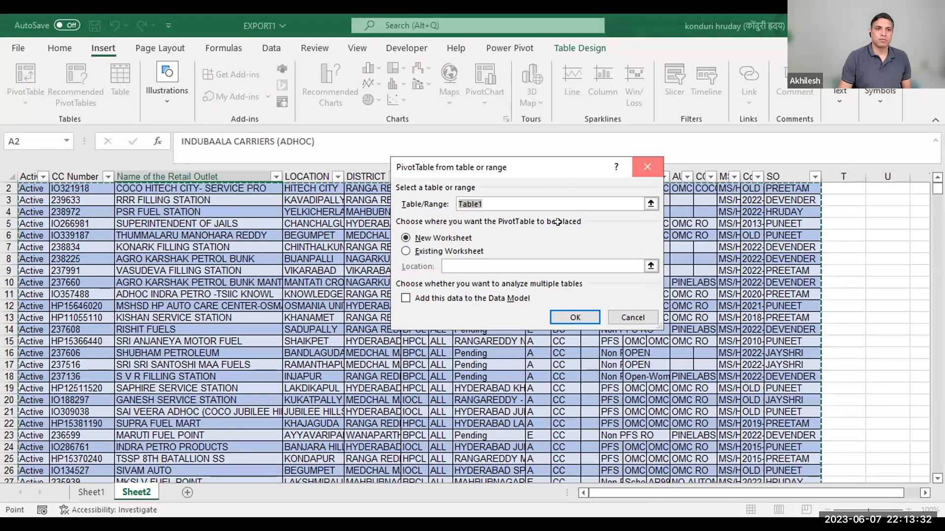
click(350, 296)
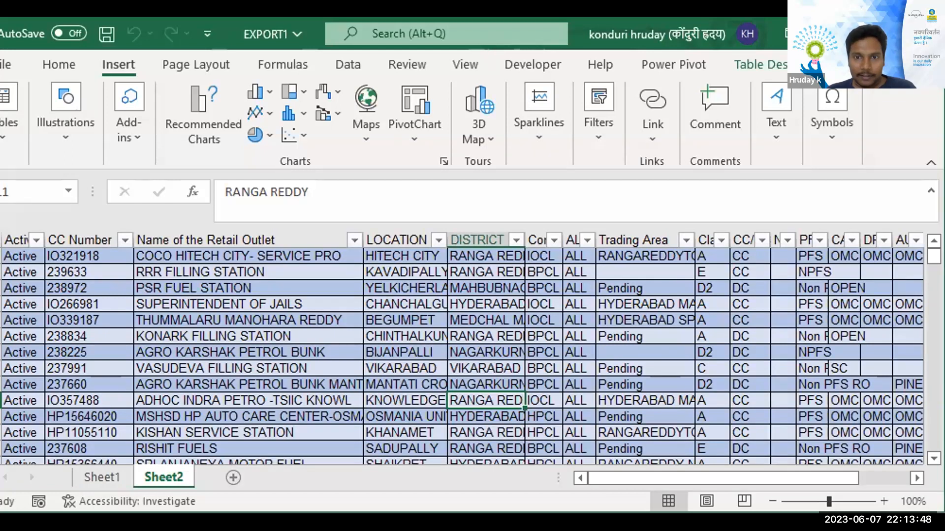
Add the outlet table on Sheet2 to the Data Model through Power Pivot.
click(674, 64)
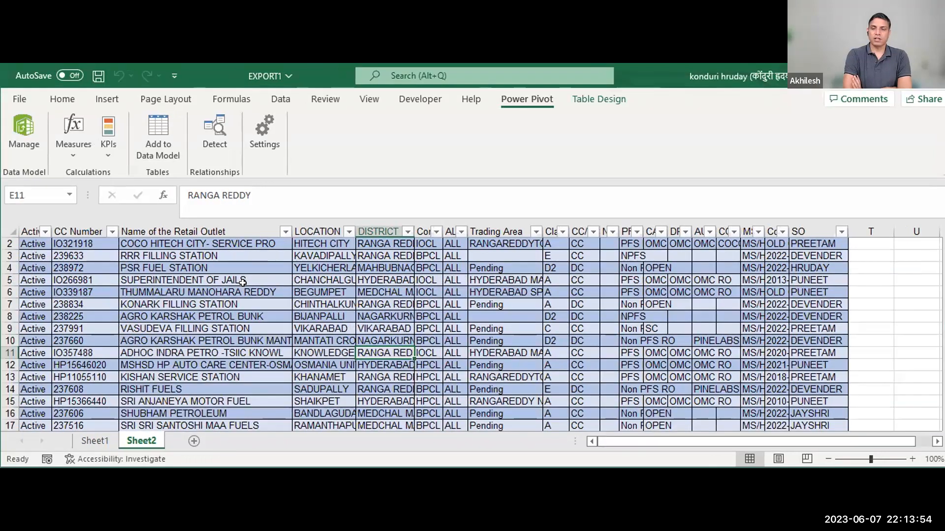
click(224, 280)
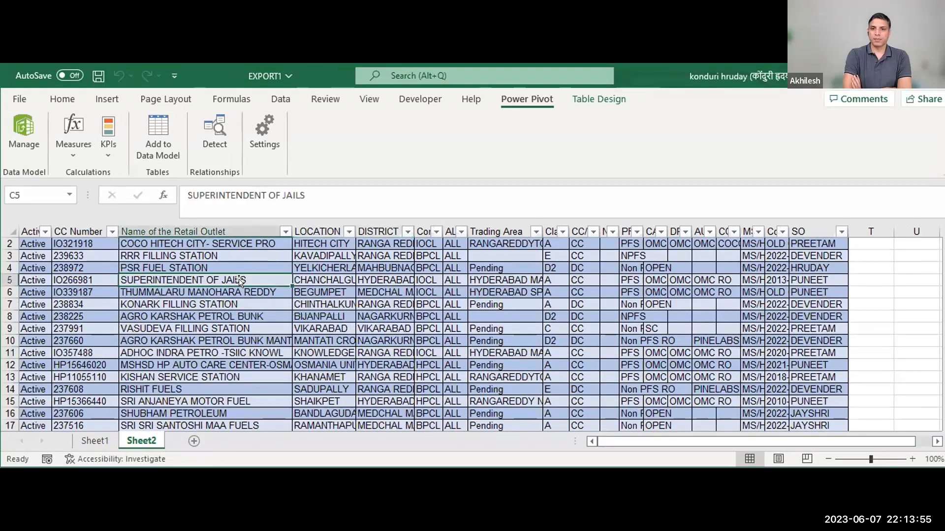
click(155, 139)
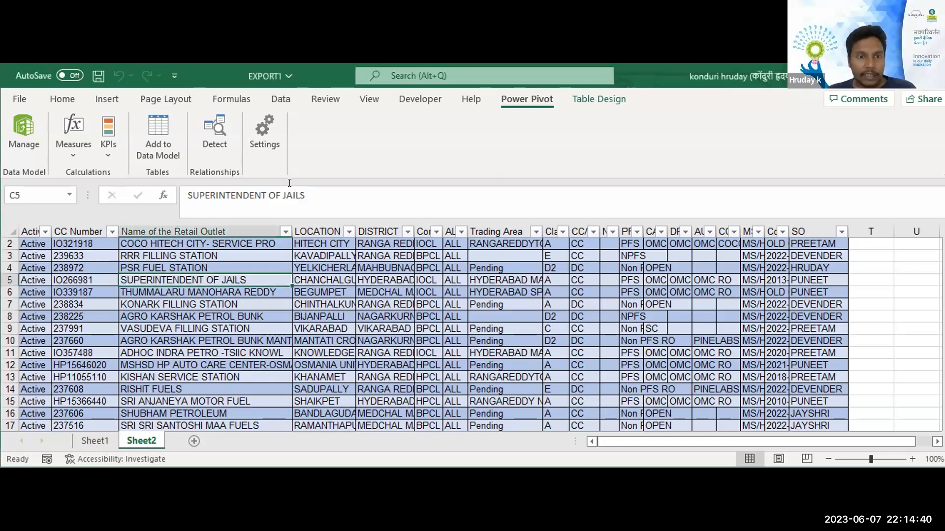
Open the data model in the Power Pivot window and narrow the Table2 box in the diagram to expose its relationship line to Table1.
click(16, 131)
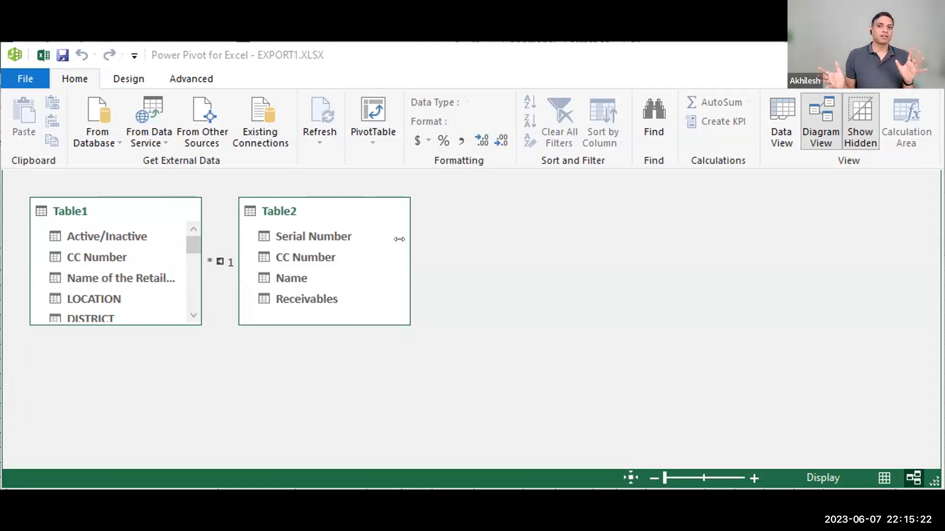
drag(236, 231, 299, 229)
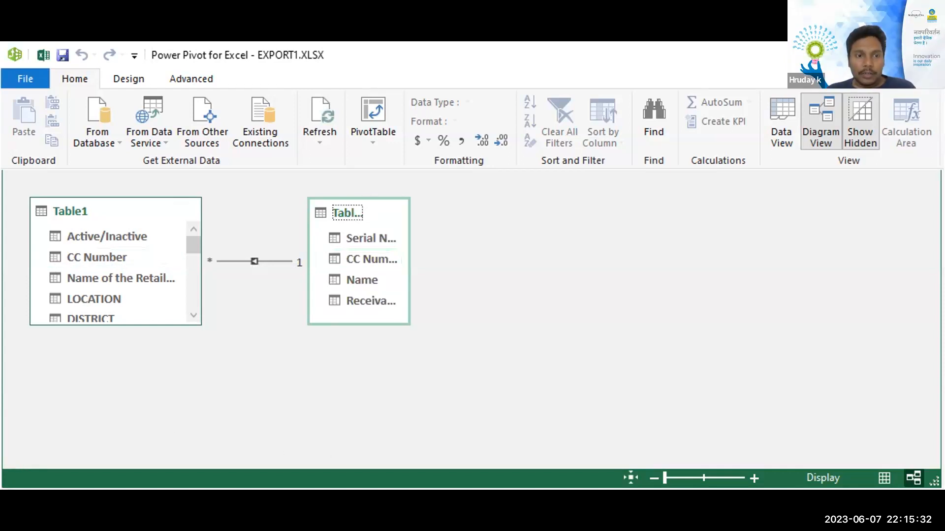
key(alt+Tab)
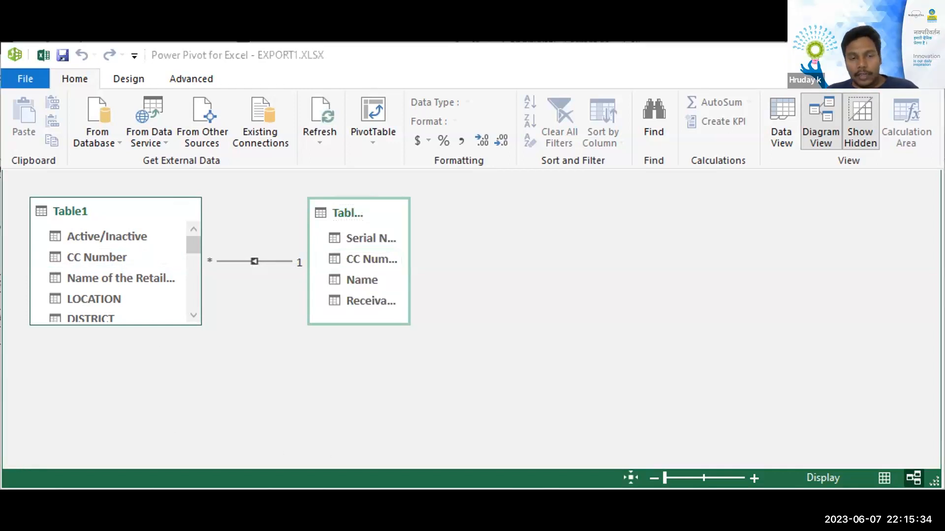
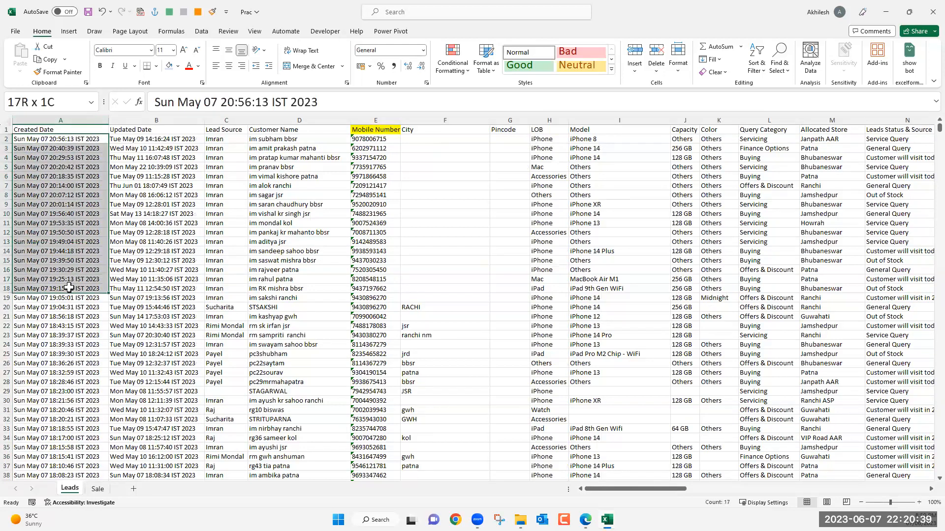
Look across the Leads sheet's columns from Created Date and Updated Date through to the empty Date and Month columns.
click(64, 215)
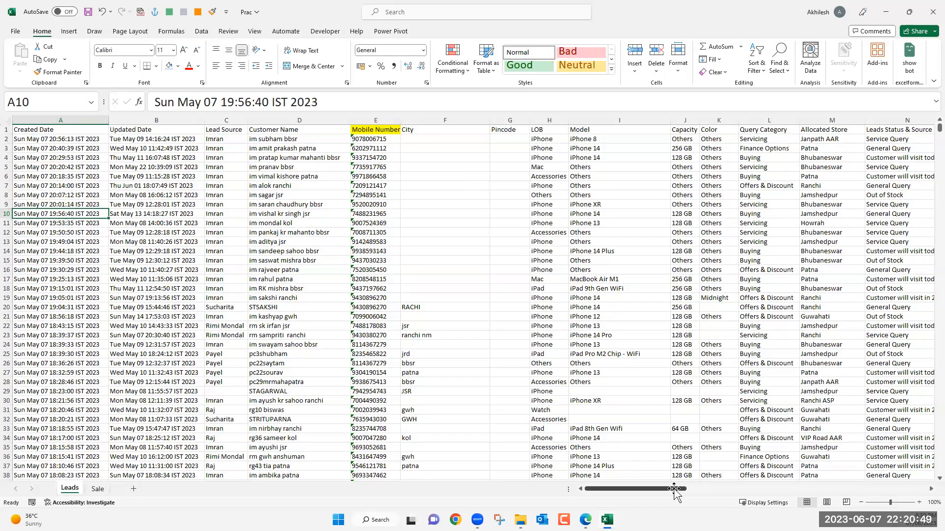
scroll(734, 494, right, 1)
scroll(896, 498, right, 10)
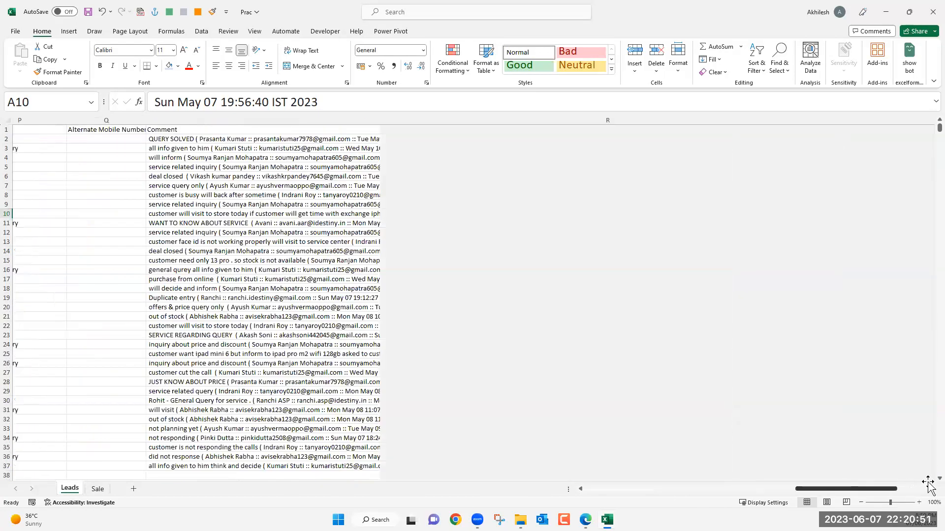
scroll(928, 488, right, 5)
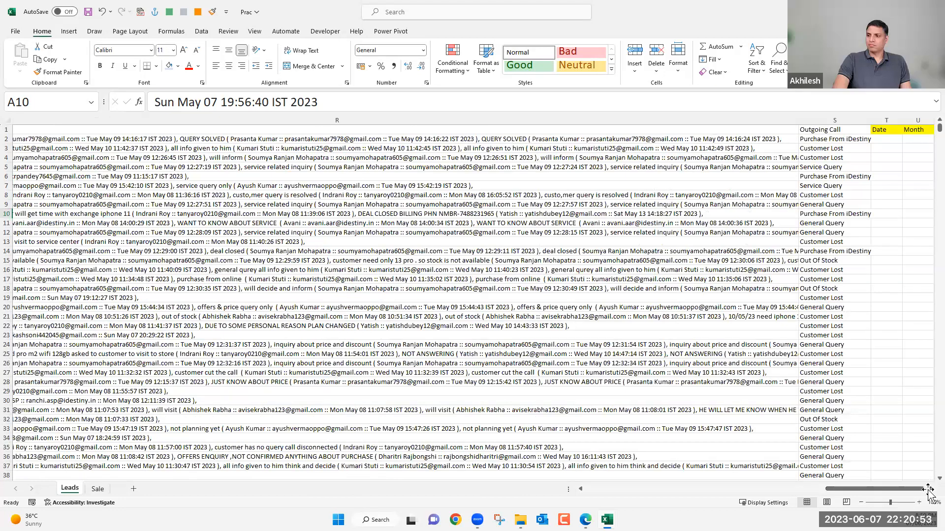
scroll(901, 490, right, 3)
scroll(749, 490, left, 18)
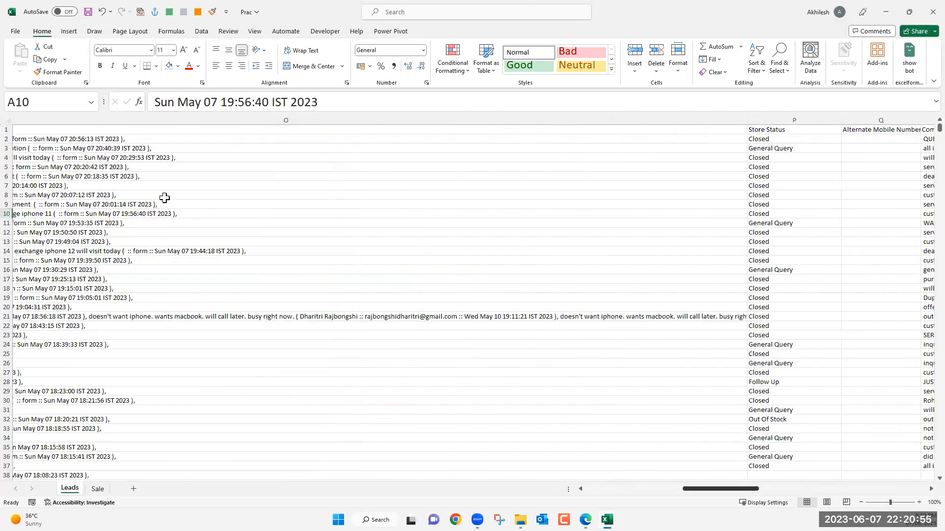
click(178, 120)
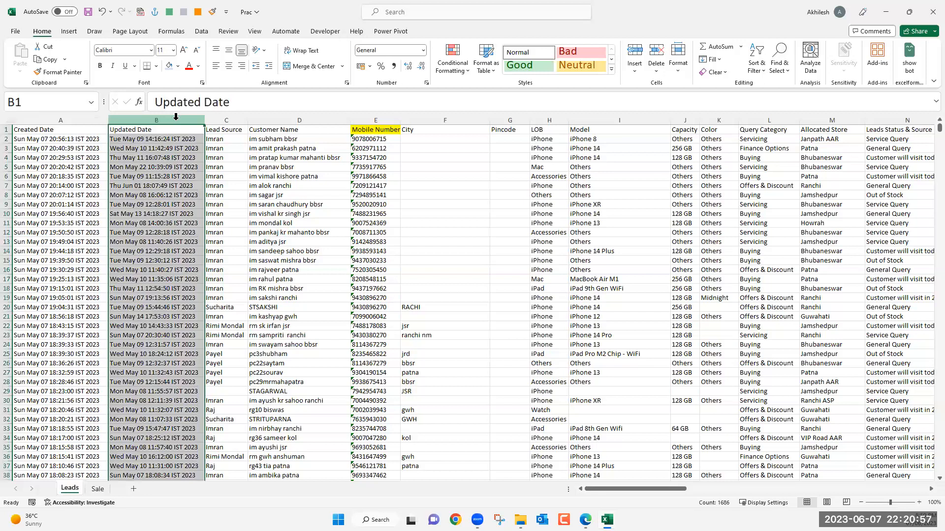
click(75, 117)
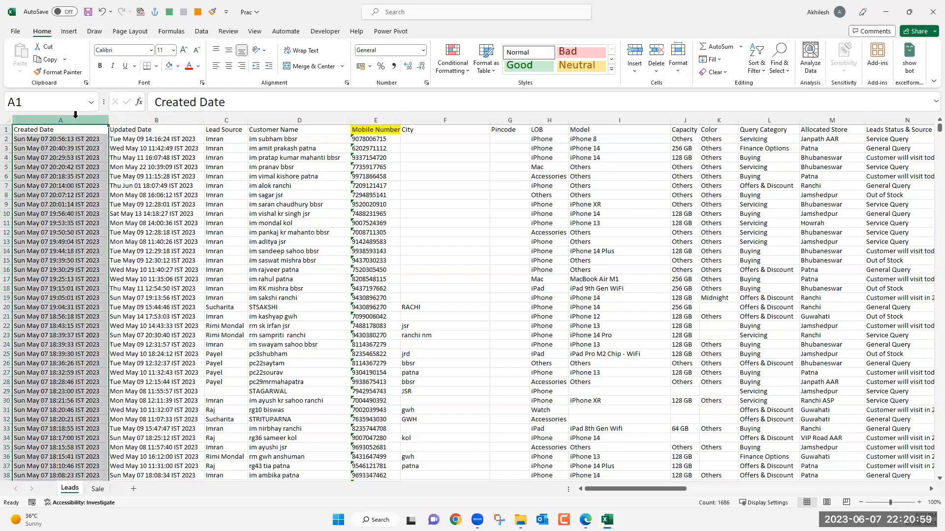
Hide columns C through S on the Leads sheet so the Date and Month columns follow Updated Date.
drag(228, 116, 136, 22)
key(shift+Right)
key(shift+Right)
key(shift+Right)
key(shift+Right)
key(shift+Right)
key(shift+Right)
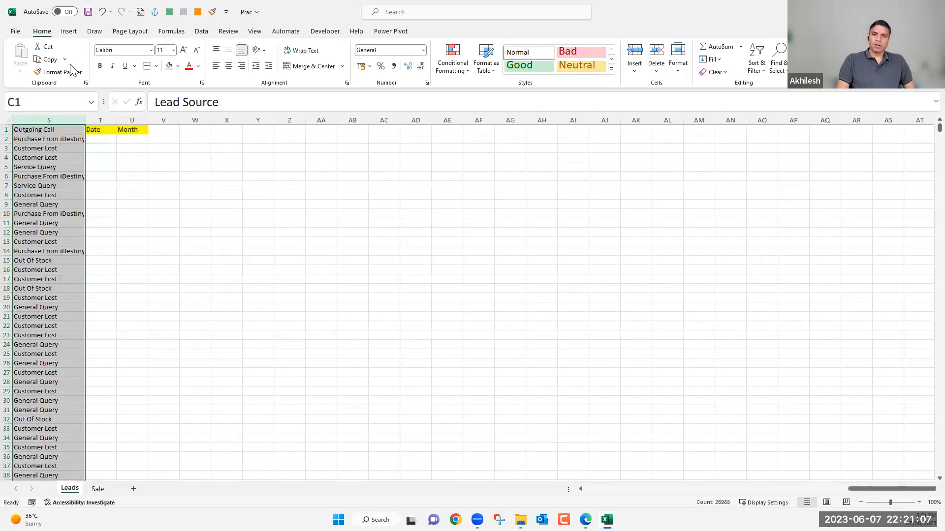
key(ctrl+0)
click(285, 196)
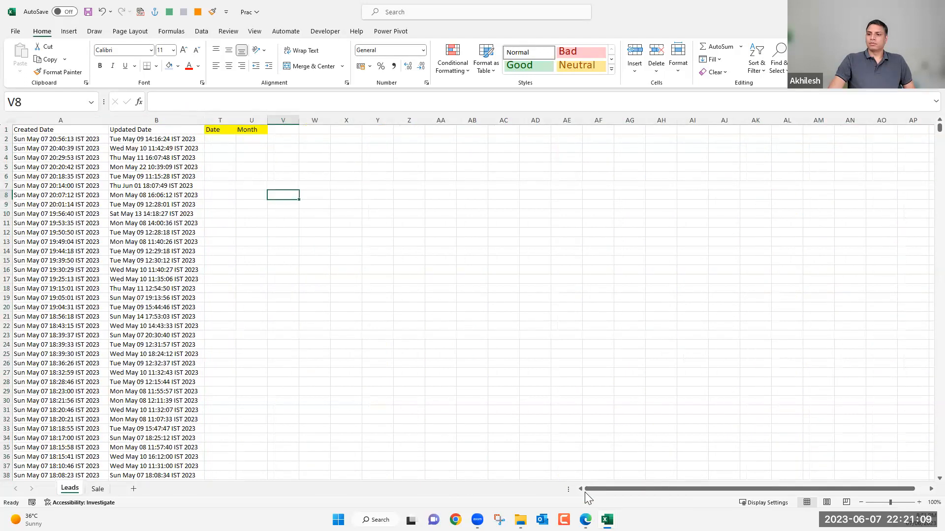
ctrl+scroll(369, 314, up, 4)
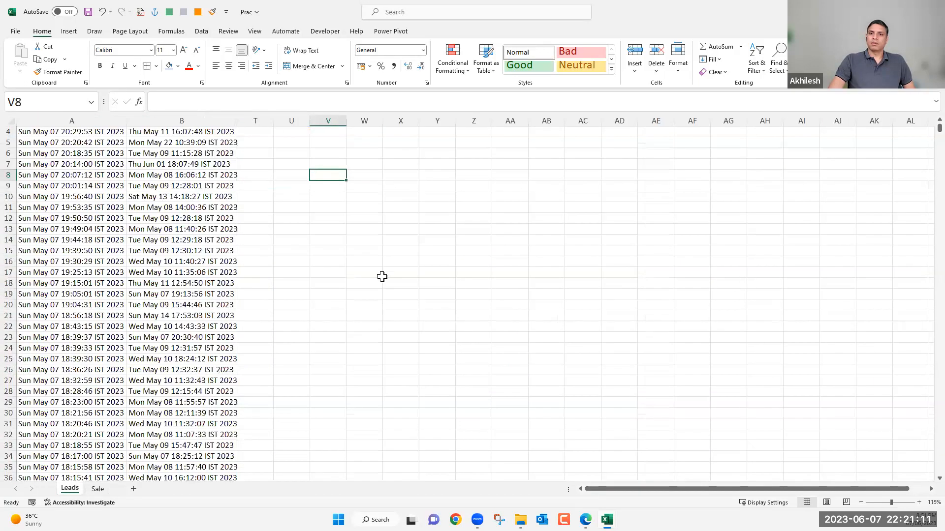
Examine how the Created Date entries in column A are written, from the first row down to the end of the list.
click(364, 151)
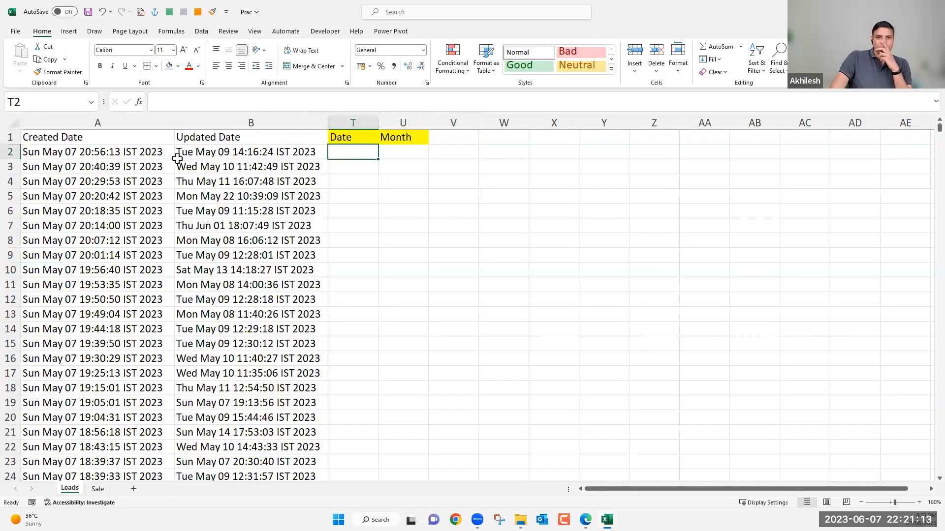
click(142, 153)
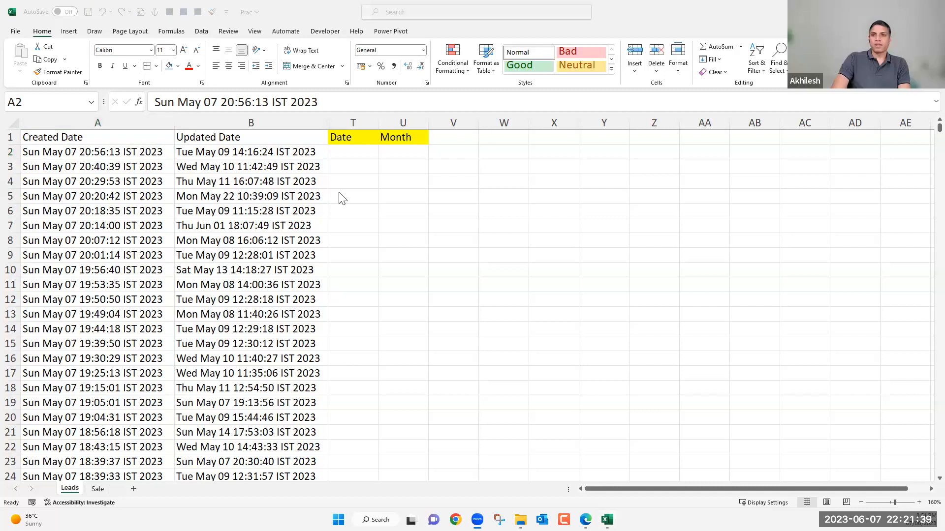
click(93, 149)
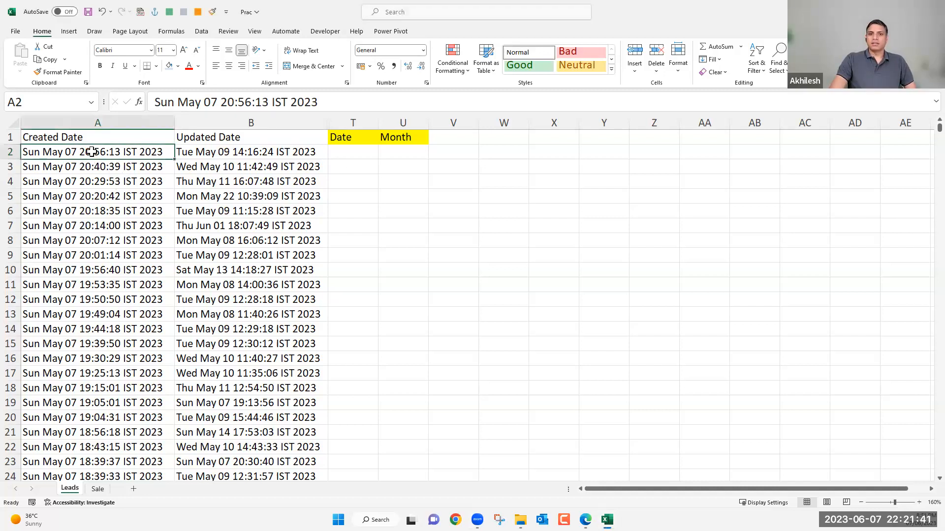
drag(94, 149, 97, 271)
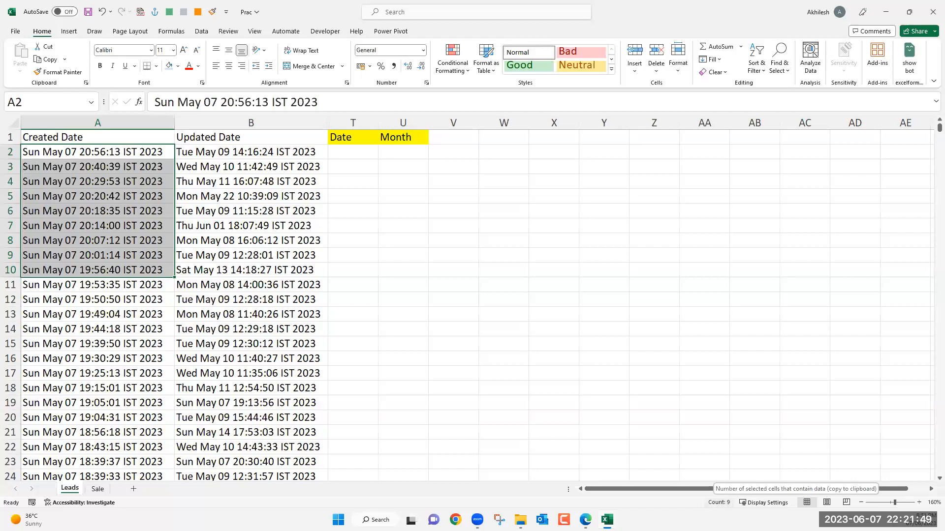
click(351, 151)
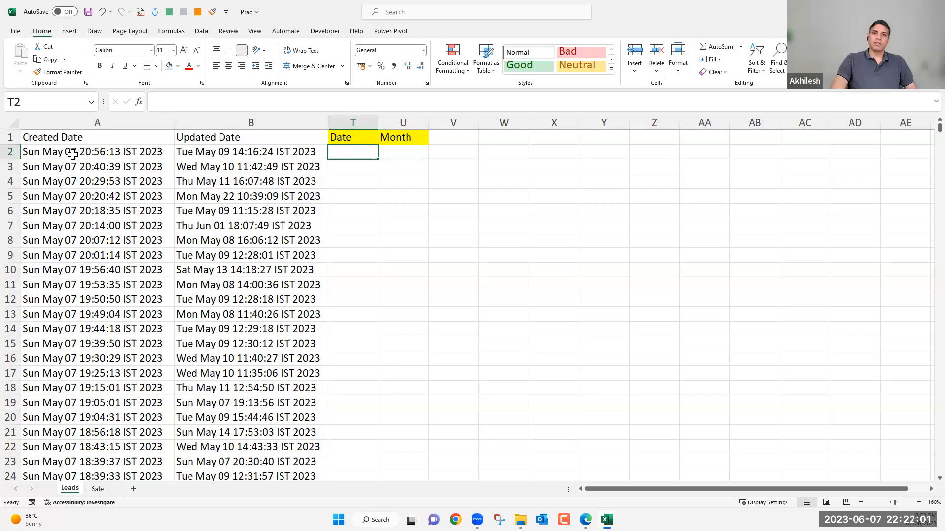
scroll(82, 321, down, 20)
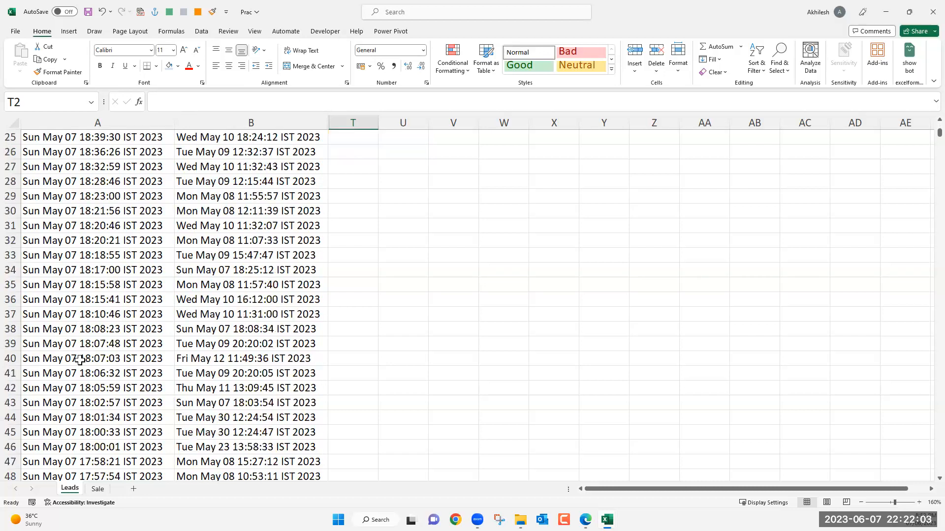
scroll(79, 361, down, 20)
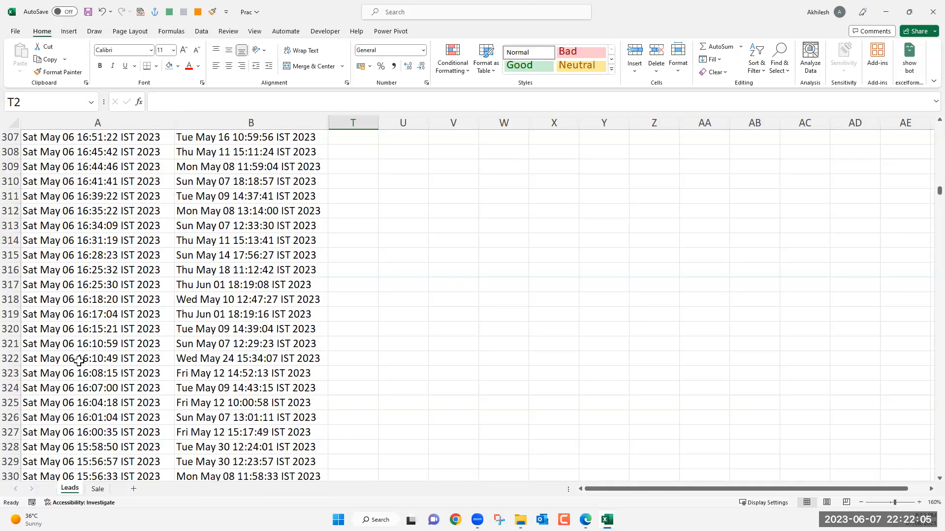
scroll(79, 361, down, 20)
scroll(78, 351, down, 20)
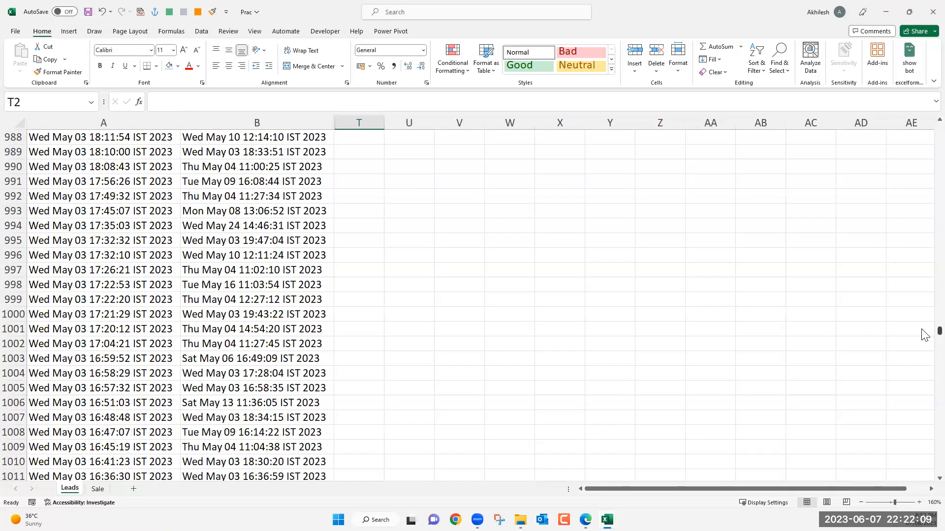
scroll(923, 362, down, 20)
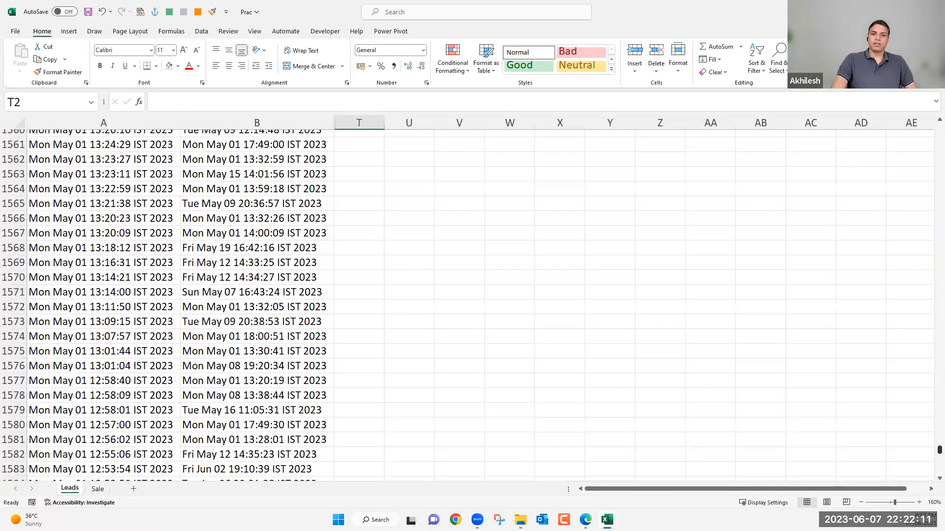
scroll(922, 362, down, 20)
scroll(925, 416, up, 20)
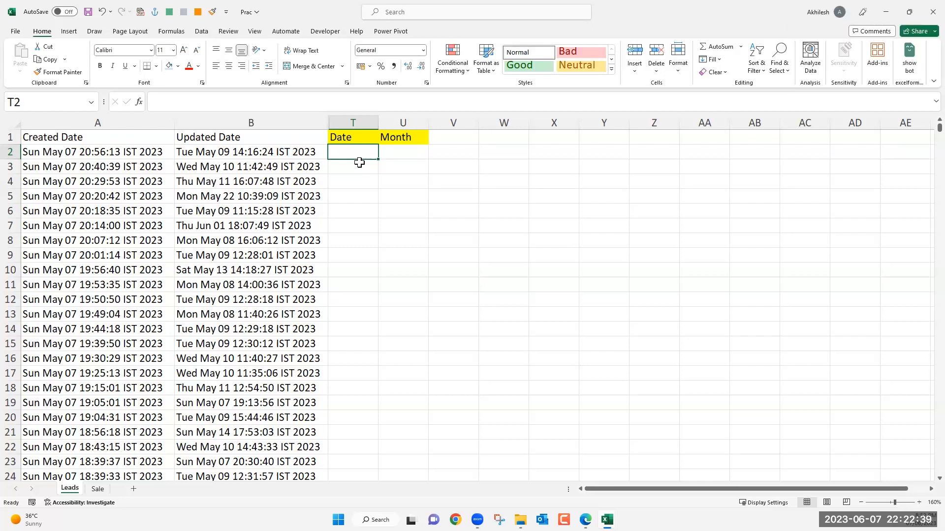
text(=)
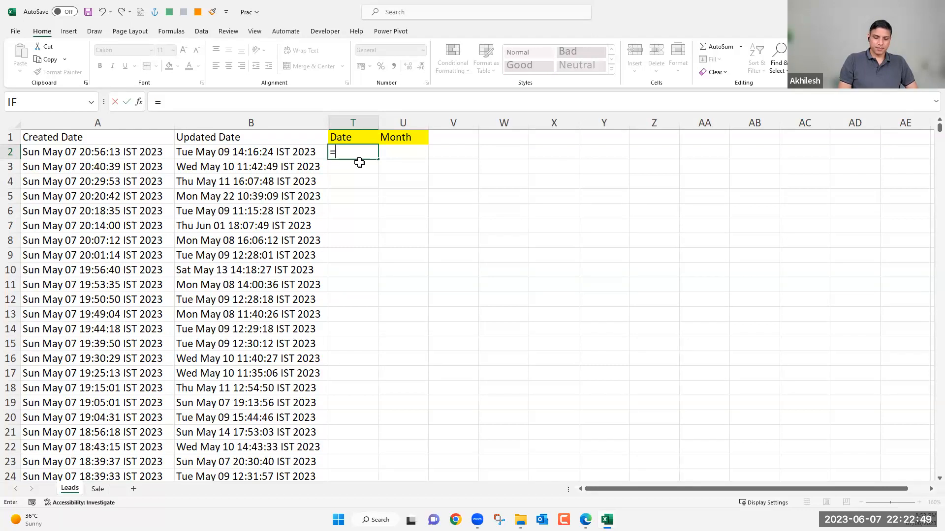
text(mid)
key(Tab)
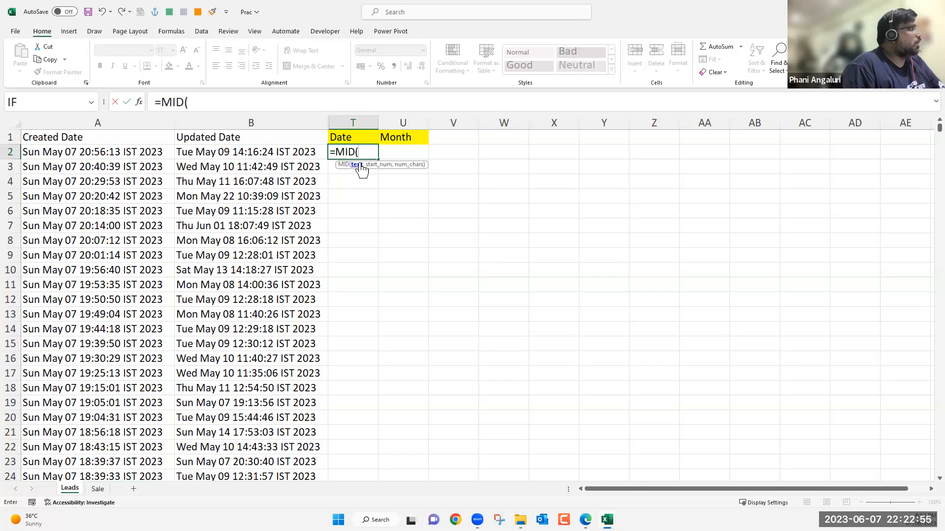
key(Escape)
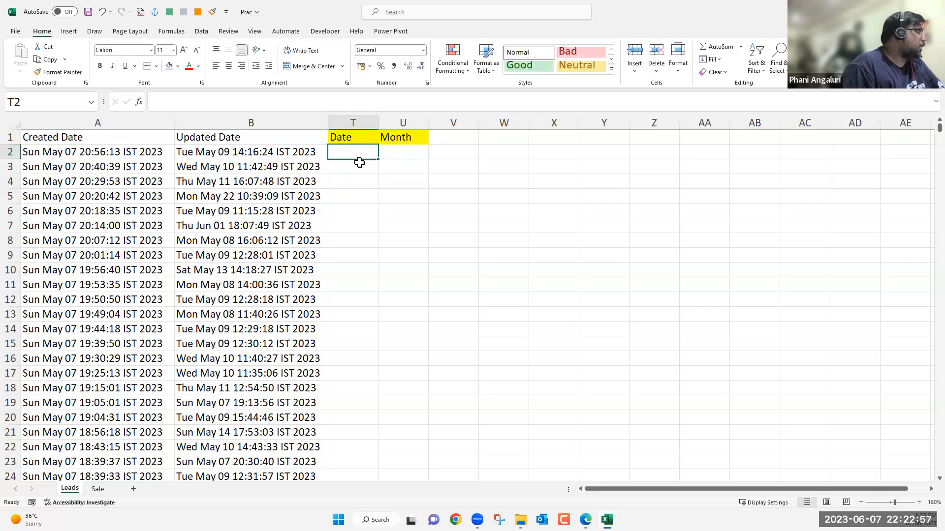
Try to extract the day from the Created Date by entering =TEXT(A2,"dd") in cell T2 of the Date column.
text(=tex)
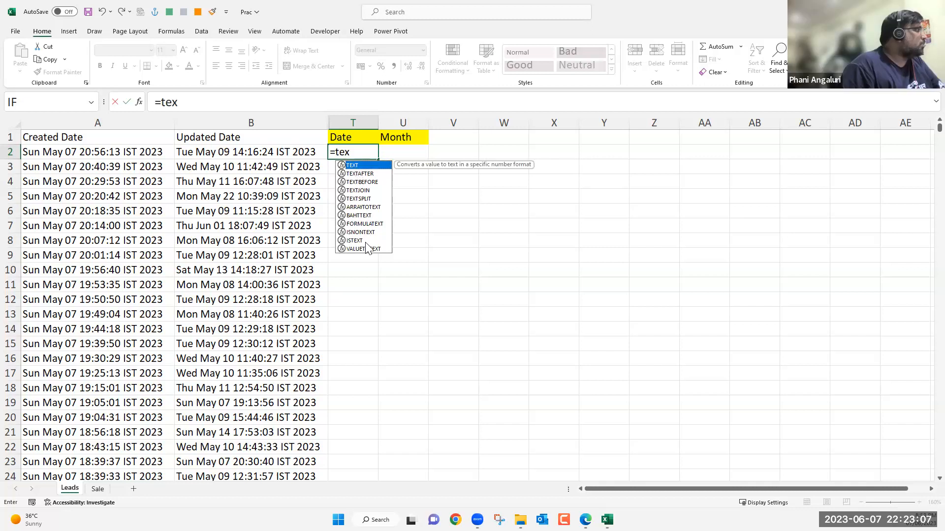
double_click(360, 166)
click(66, 150)
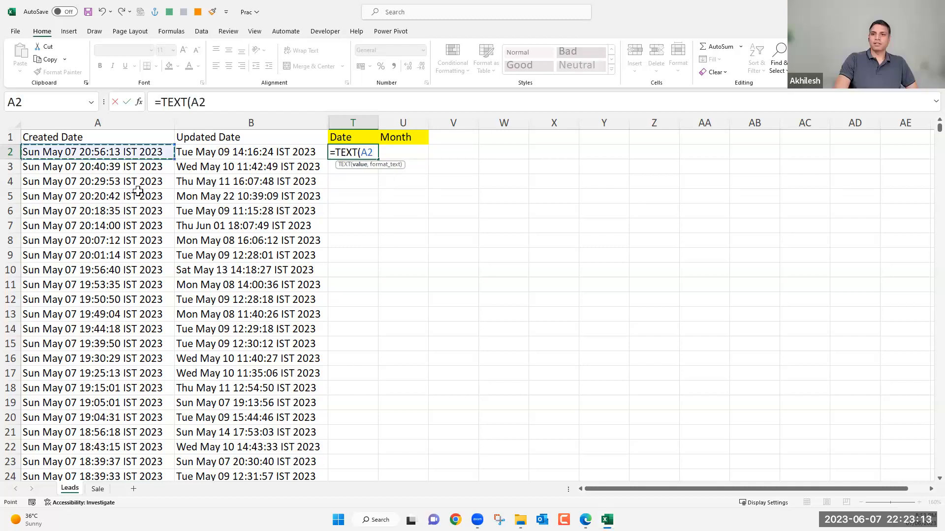
text(,)
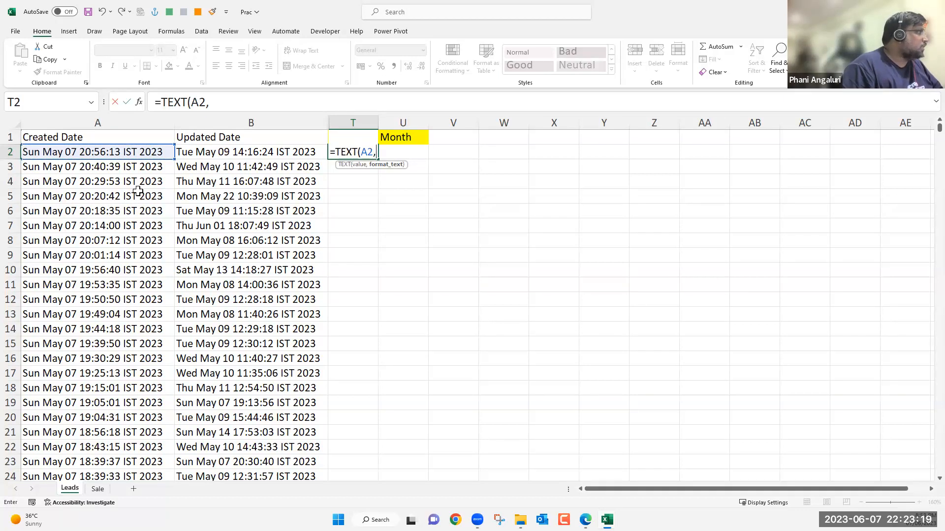
text(")
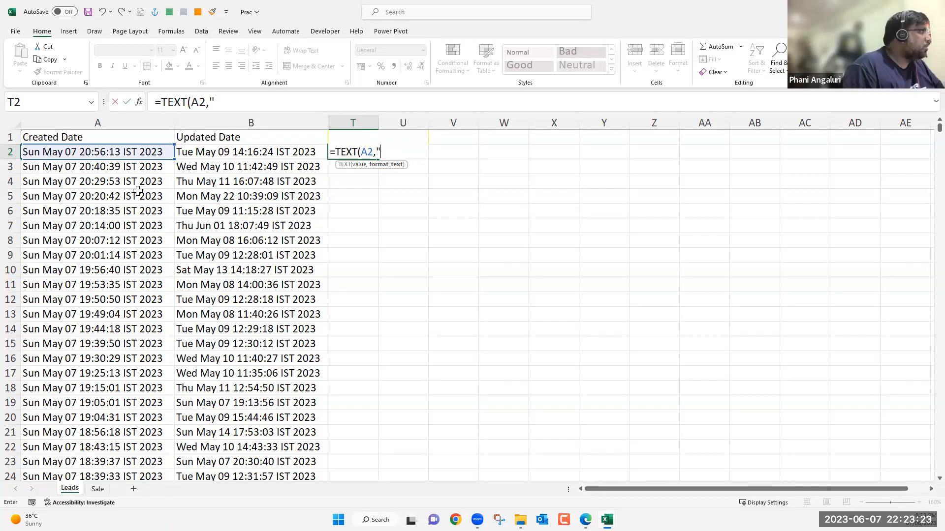
text(mmm)
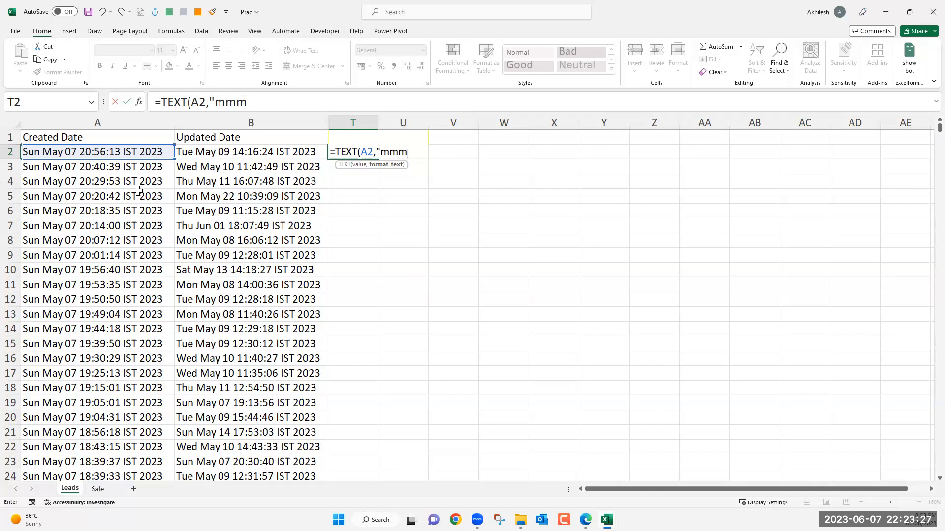
key(BackSpace)
key(BackSpace)
key(BackSpace)
text(dd")
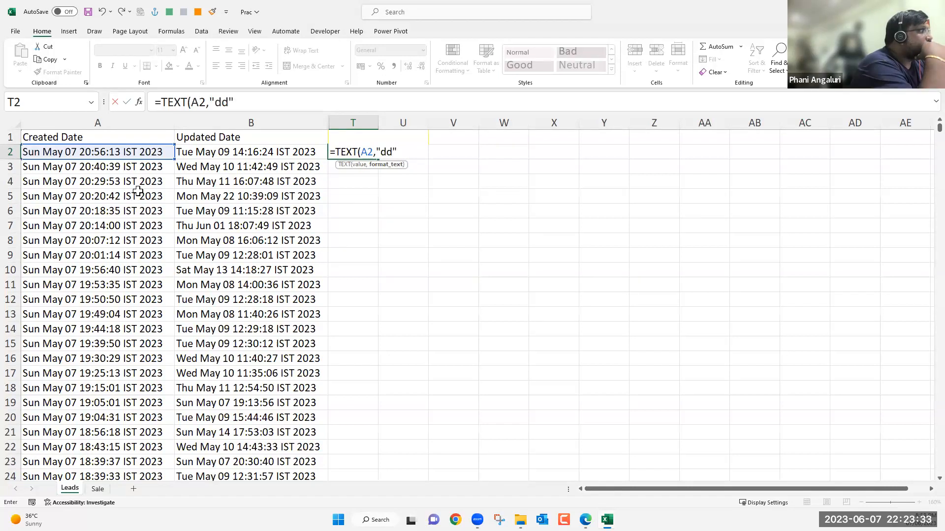
text())
key(Return)
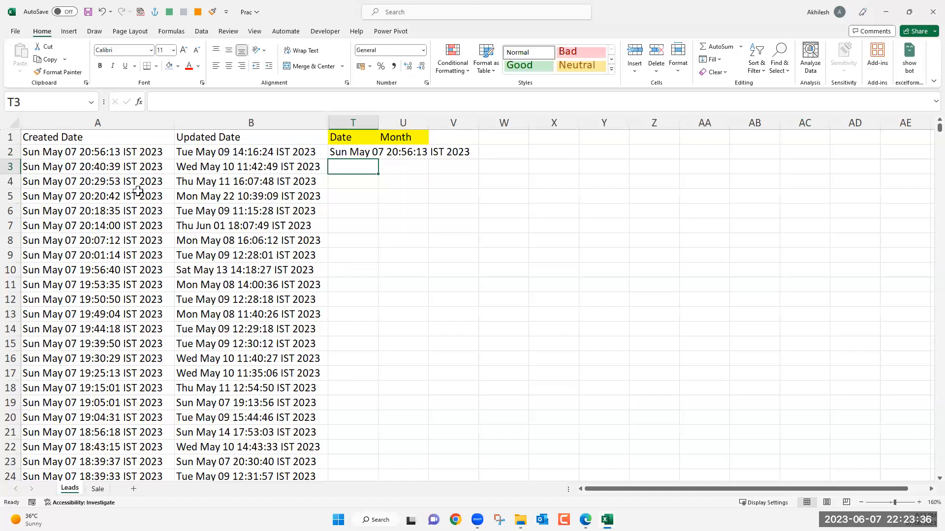
Compare the TEXT formula in T2 with the Created Date entries in A2:A9, and clear T2.
click(355, 154)
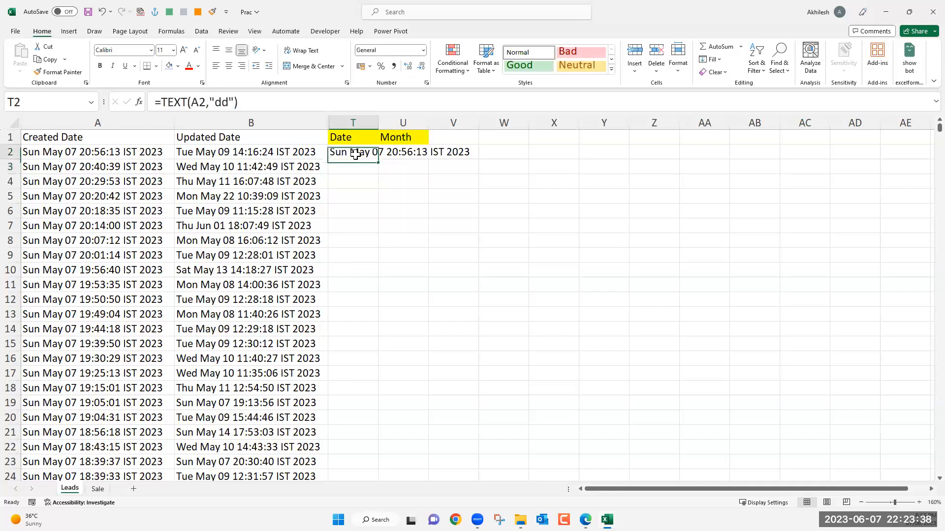
click(73, 154)
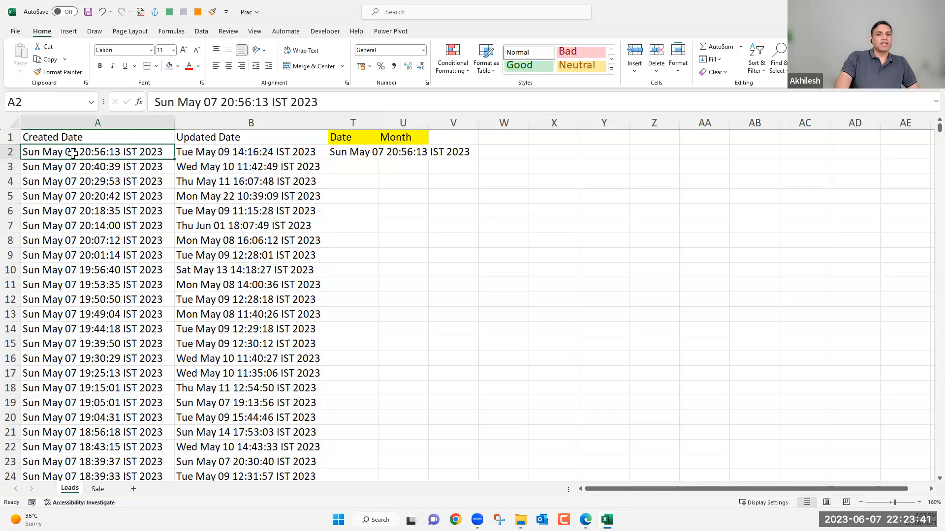
drag(73, 153, 73, 257)
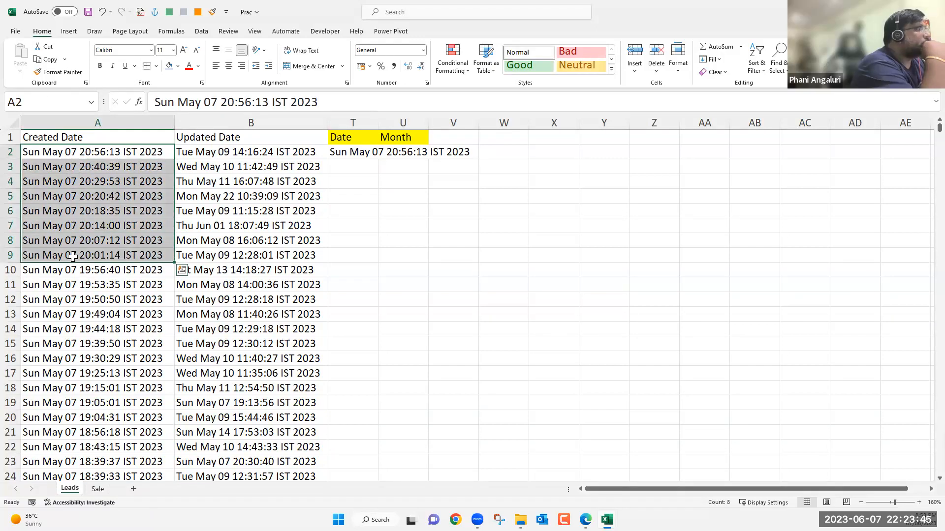
click(368, 152)
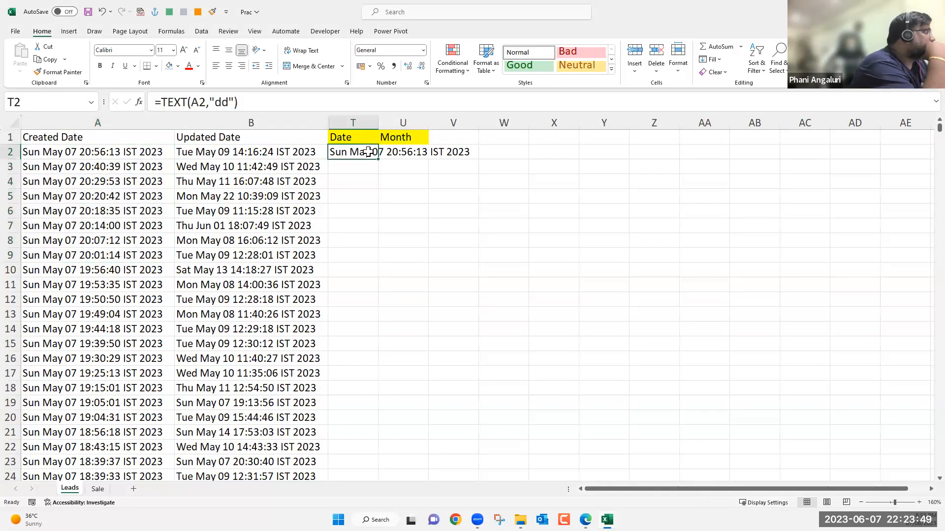
key(Delete)
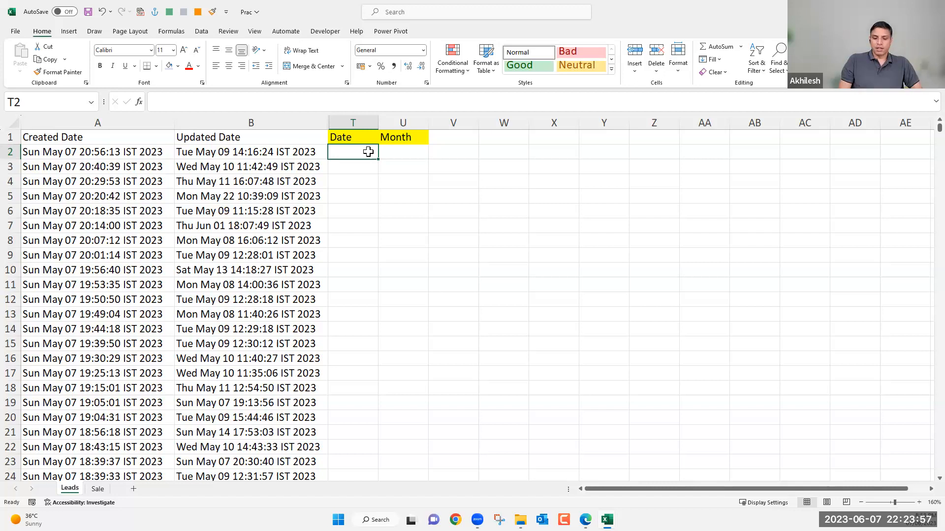
Enter =MID(A2,9,2) in cell T2 to extract the day number from the Created Date.
text(=)
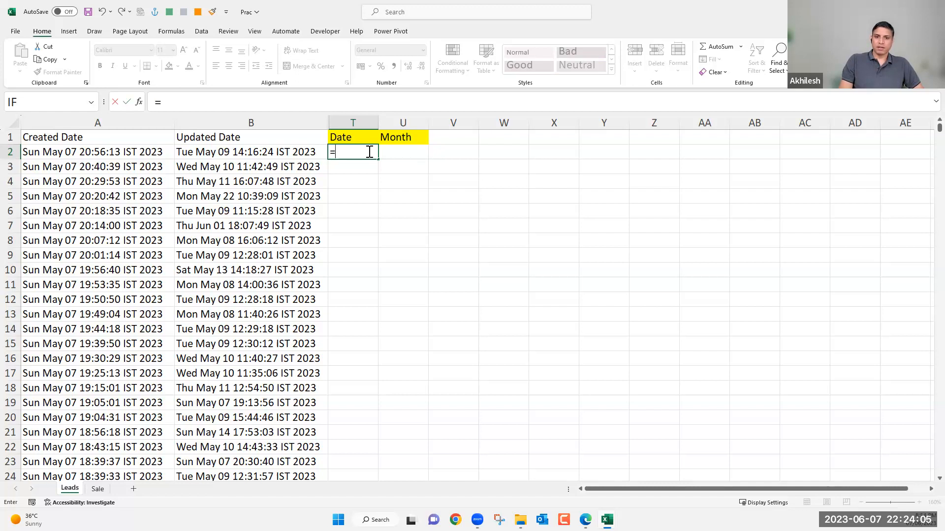
text(mi)
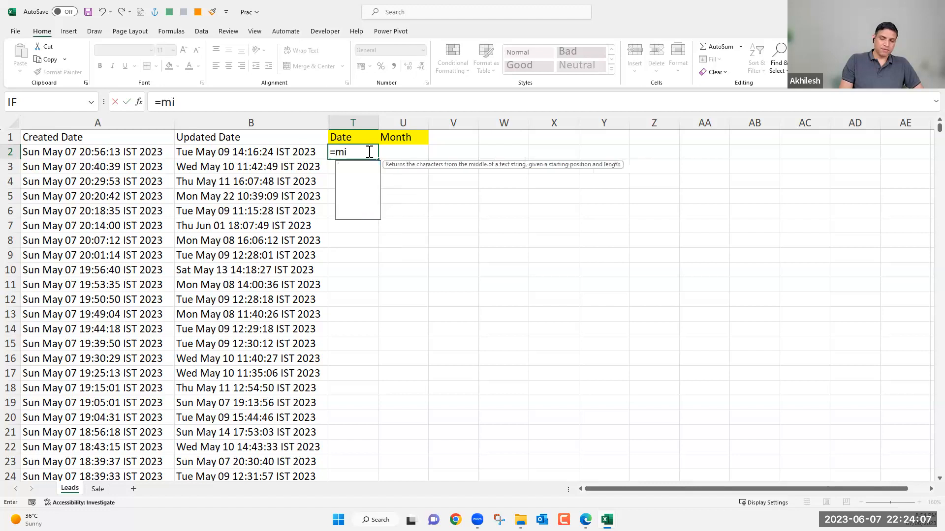
key(Tab)
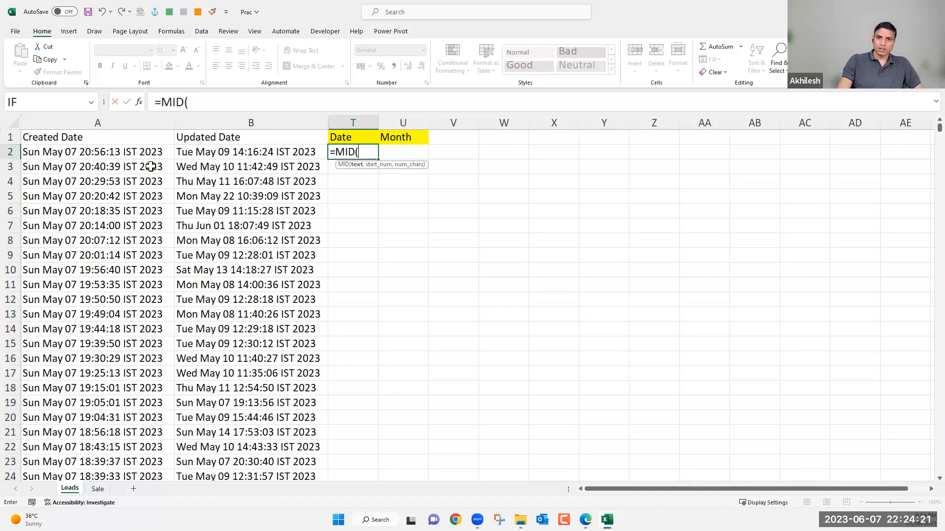
click(141, 152)
text(,)
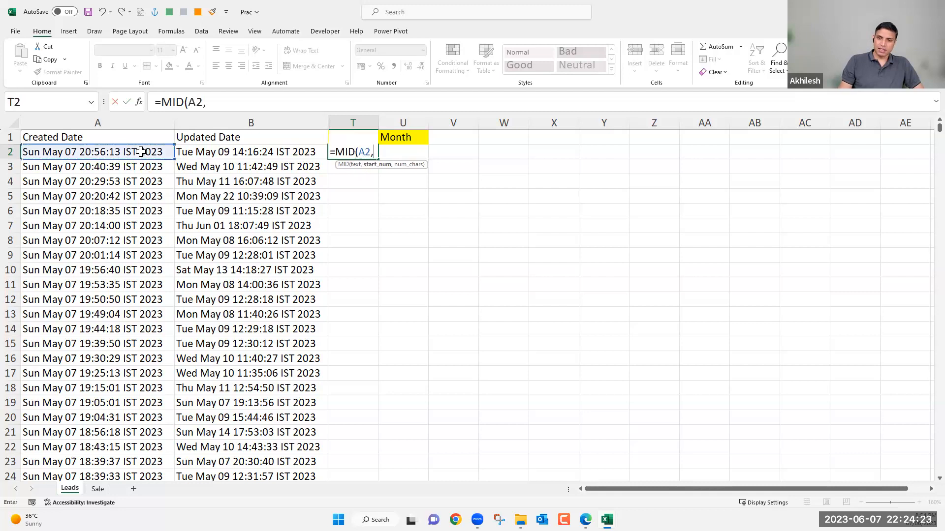
text(9)
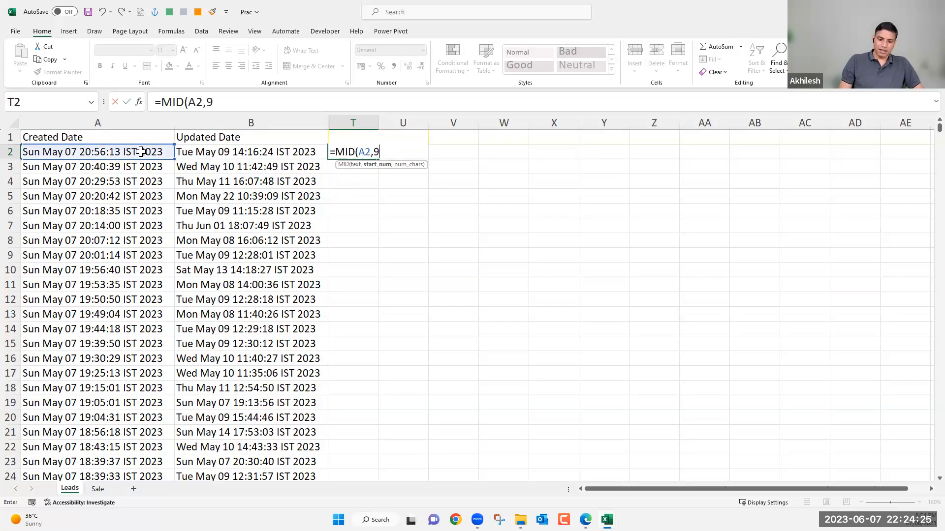
text(,2))
key(Return)
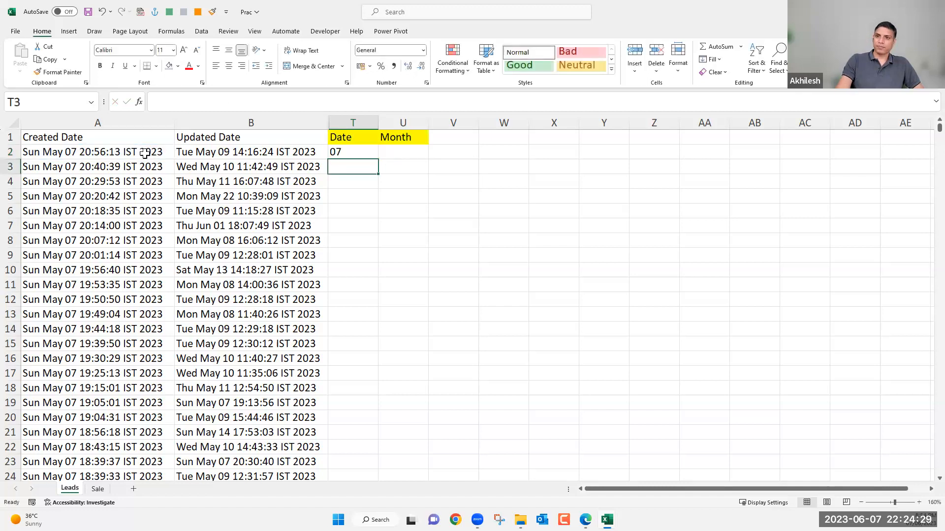
Fill the MID formula from T2 down the whole Date column and check the extracted values further down the list.
click(361, 154)
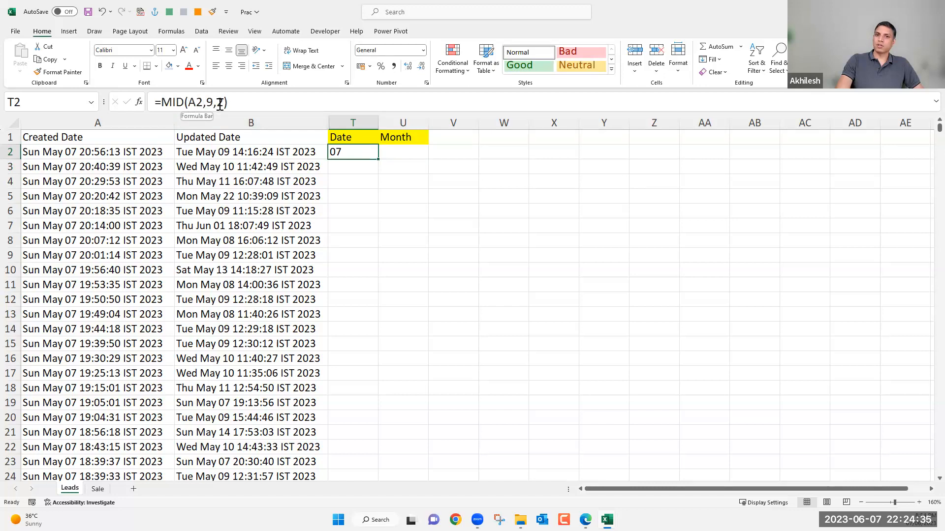
double_click(380, 159)
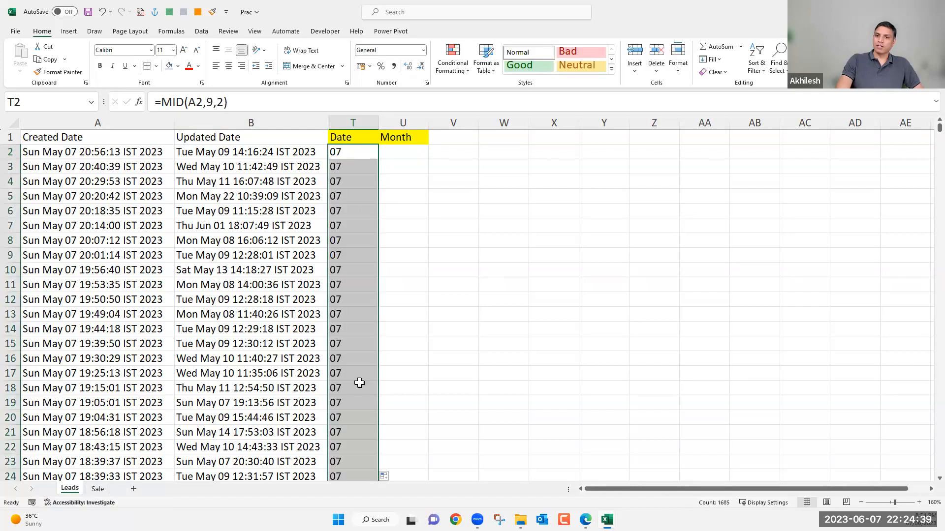
scroll(359, 383, down, 6)
scroll(359, 382, down, 20)
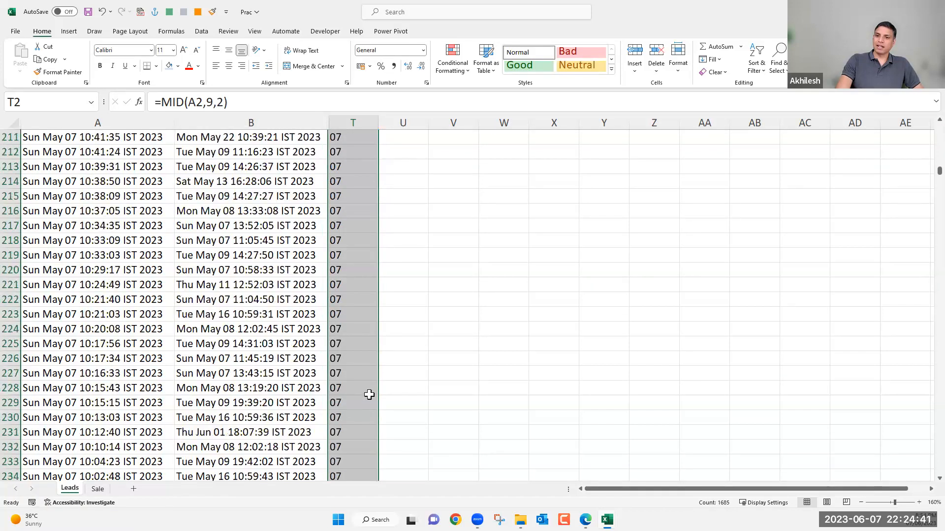
scroll(369, 395, down, 4)
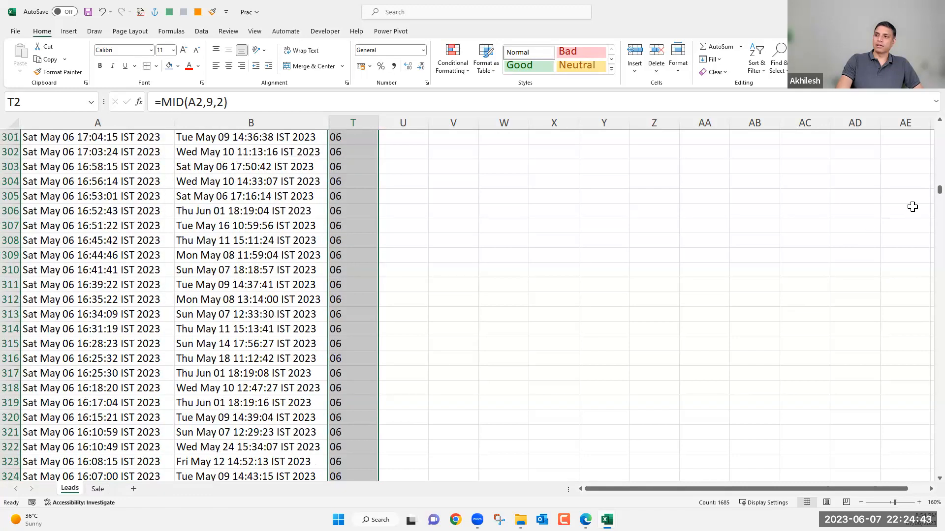
drag(924, 197, 926, 122)
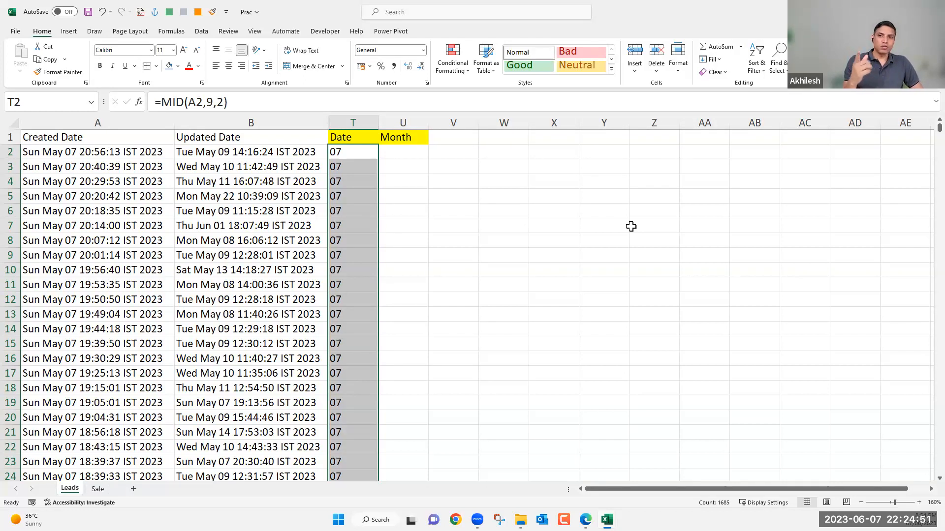
Insert a new column between Date and Month and give it the heading Day.
right_click(404, 122)
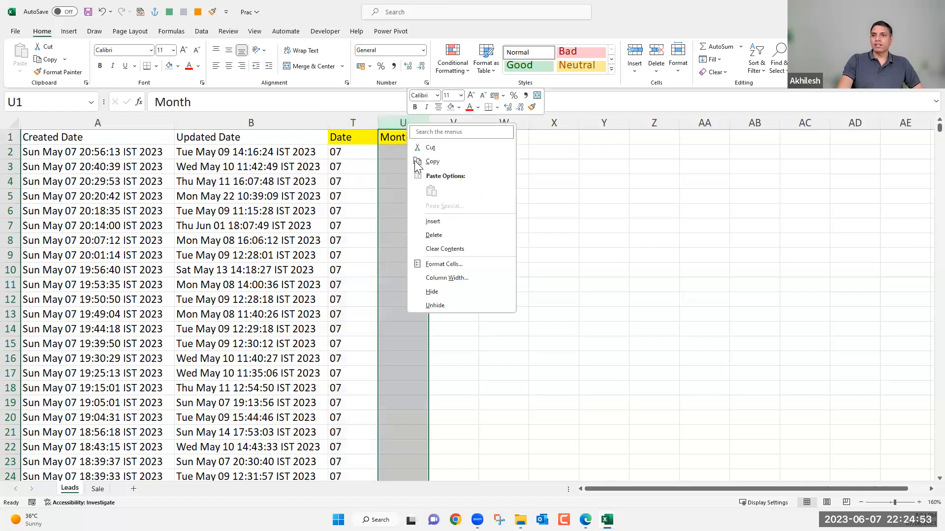
click(433, 221)
click(409, 139)
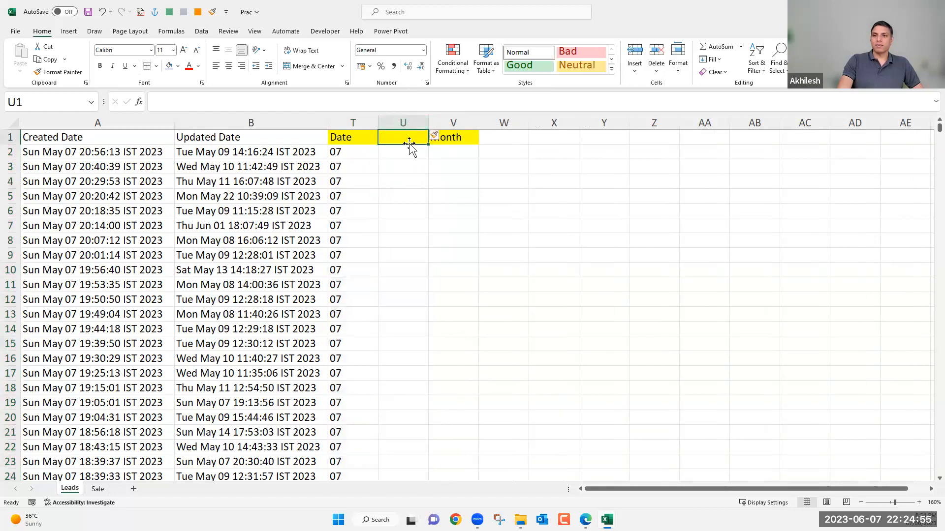
text(Day)
key(Return)
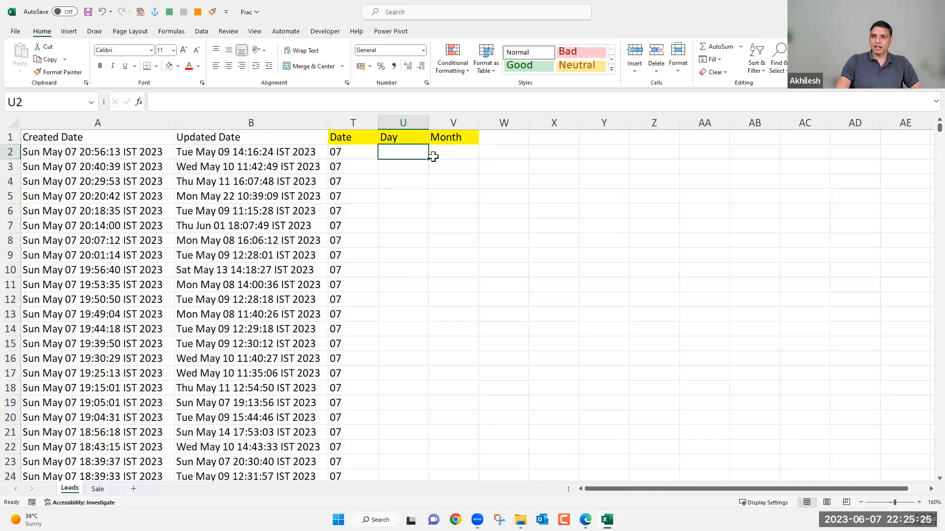
Enter =RIGHT(A2,18) in cell U2 of the Day column.
text(=)
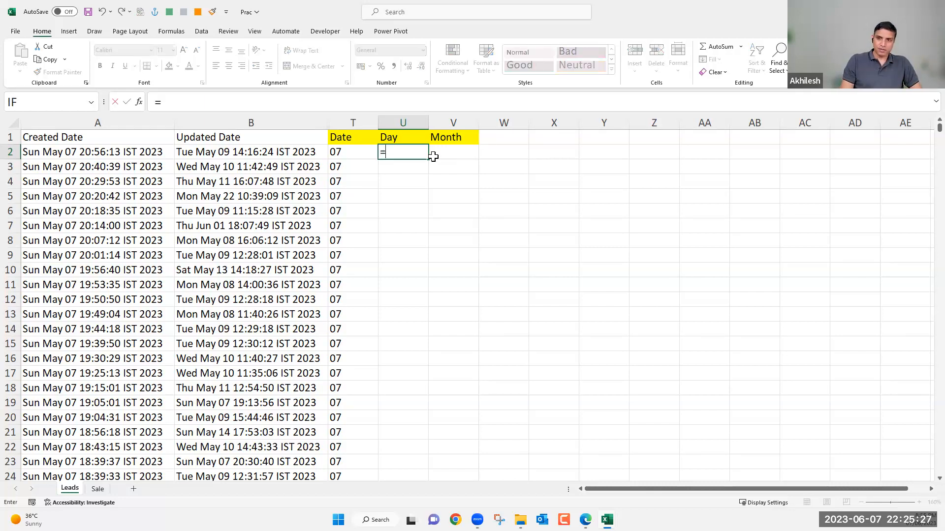
text(ri)
key(Tab)
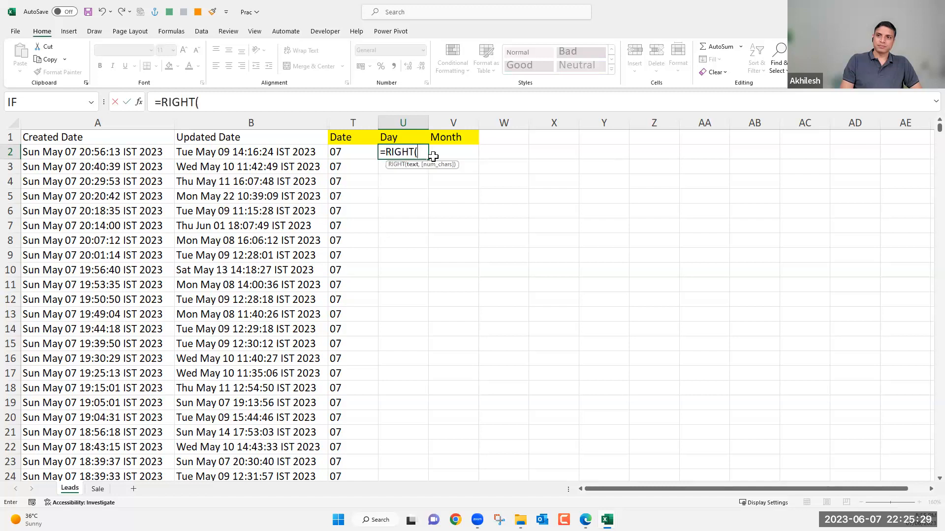
click(142, 153)
text(,)
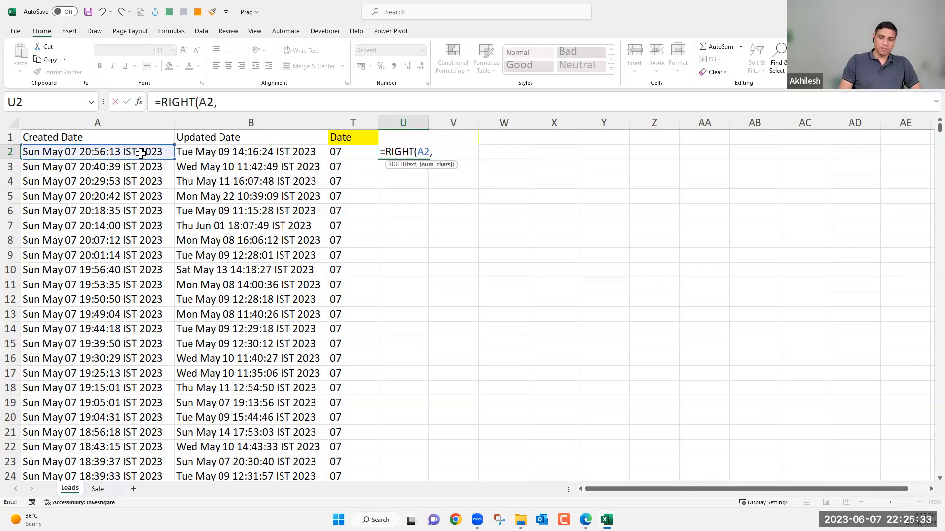
text(18)
key(Return)
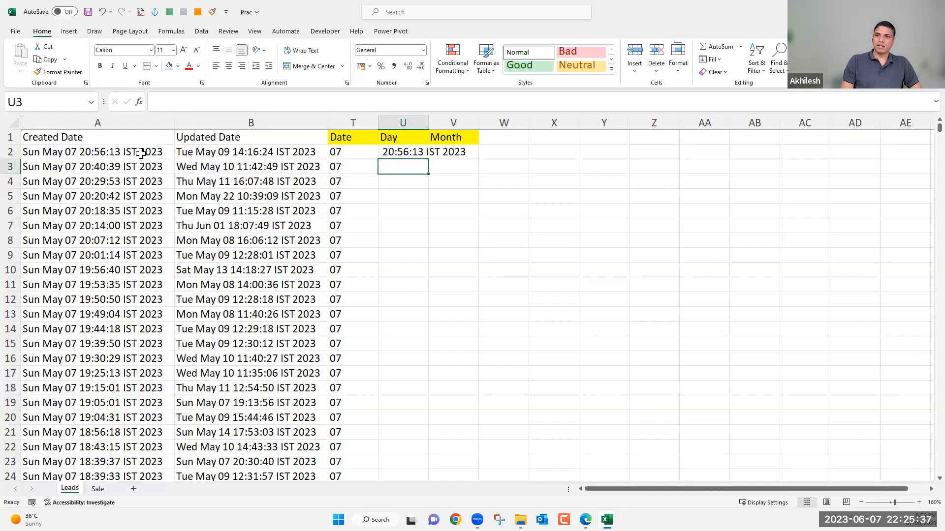
Change the number of characters in the RIGHT formula in U2 to 20.
click(398, 153)
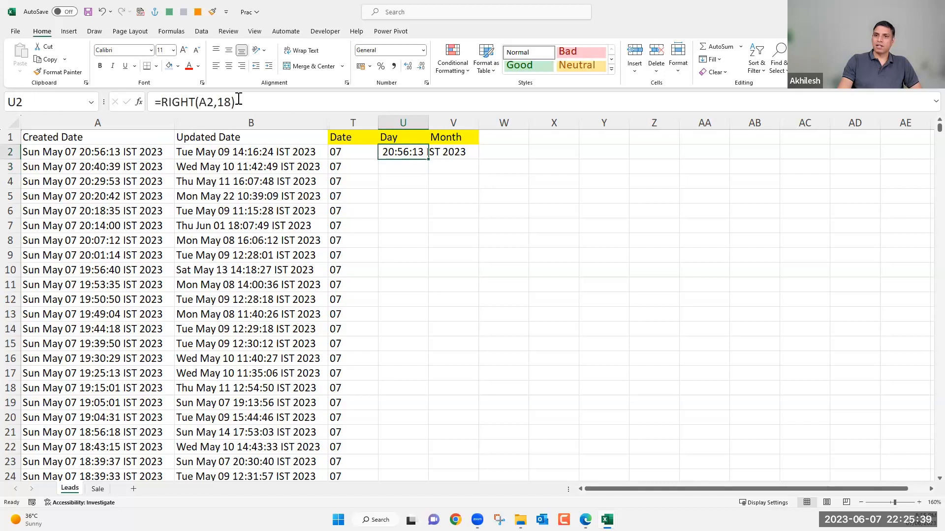
drag(230, 102, 220, 98)
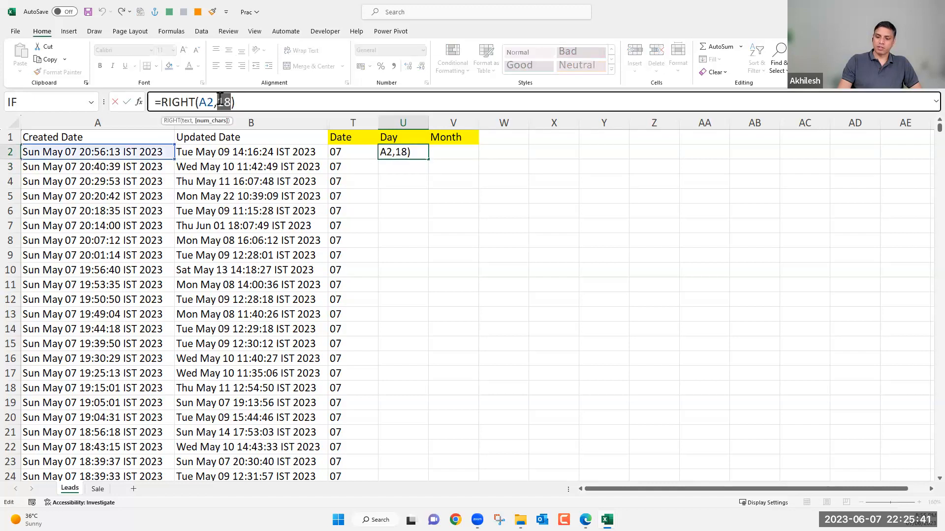
text(20)
key(Return)
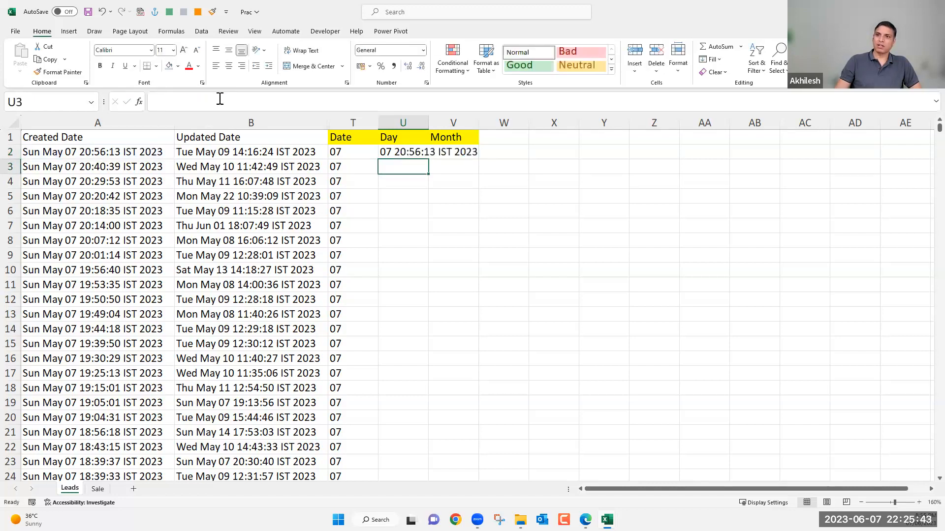
Nest the formula in U2 as =LEFT(RIGHT(A2,20),2) and fill it down the Day column.
click(406, 151)
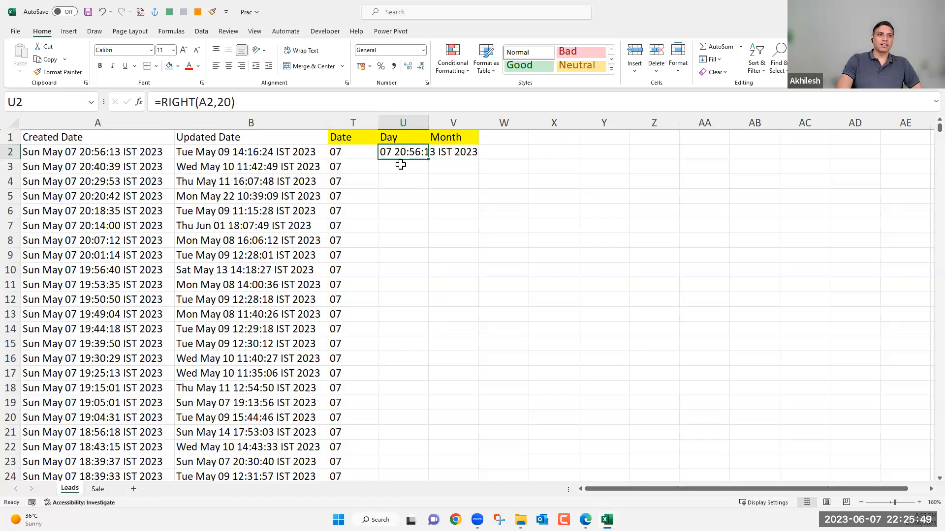
click(163, 102)
text(left)
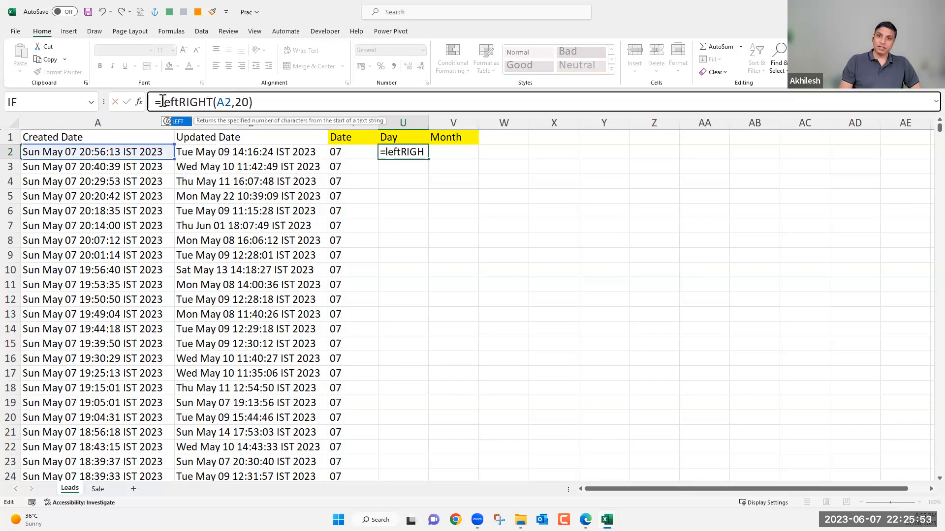
key(Tab)
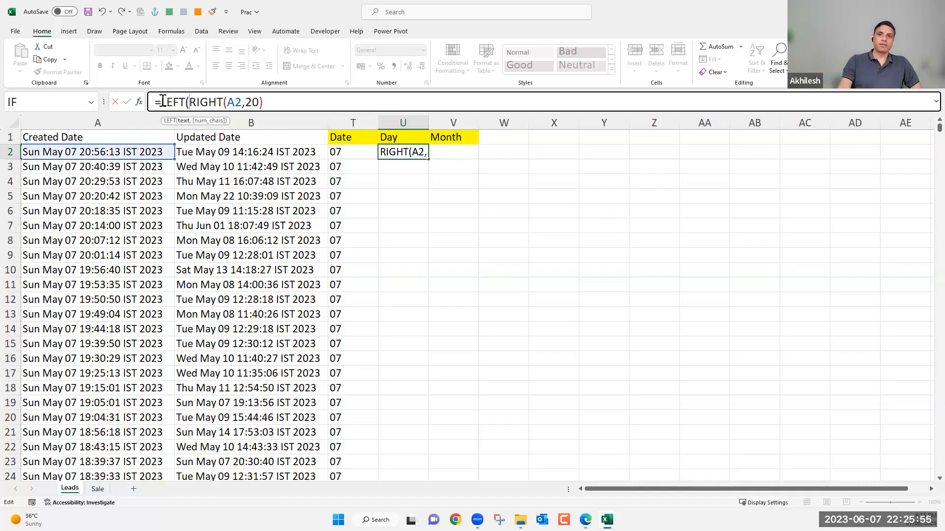
click(278, 100)
text(,2))
key(Return)
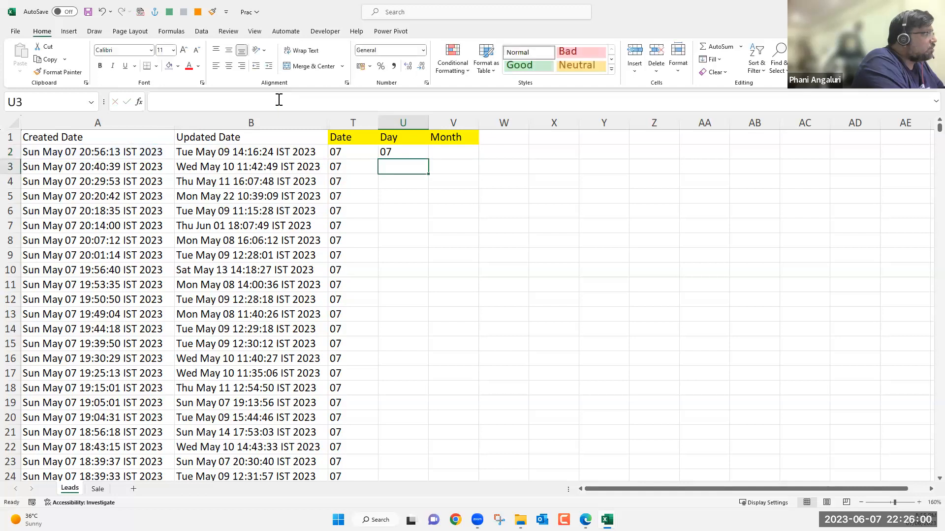
click(422, 153)
double_click(428, 159)
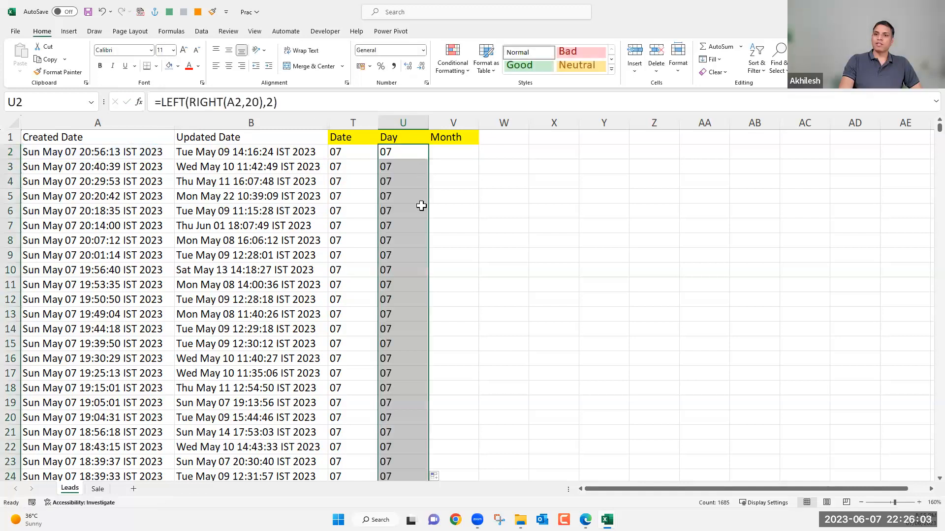
Test both day formulas by changing the month in A7 to April, and undo that edit.
click(53, 228)
drag(202, 105, 181, 101)
text(April)
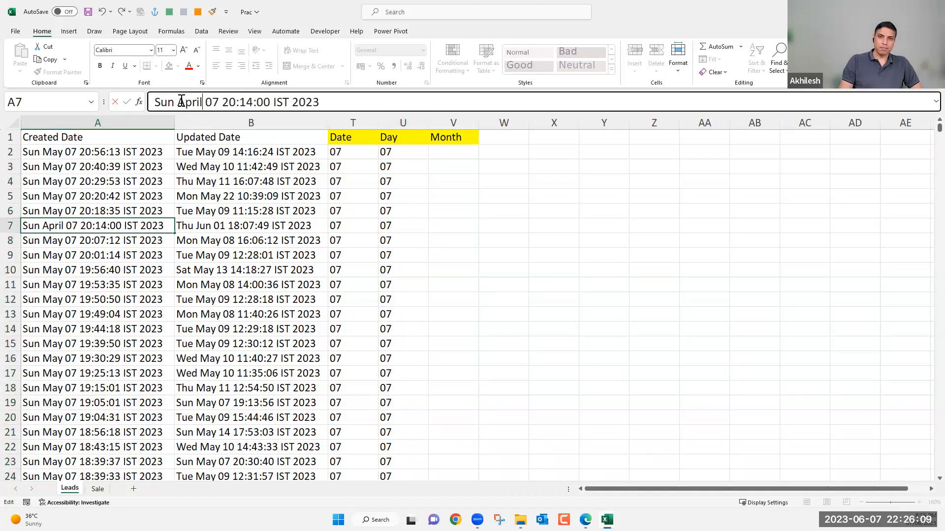
key(Return)
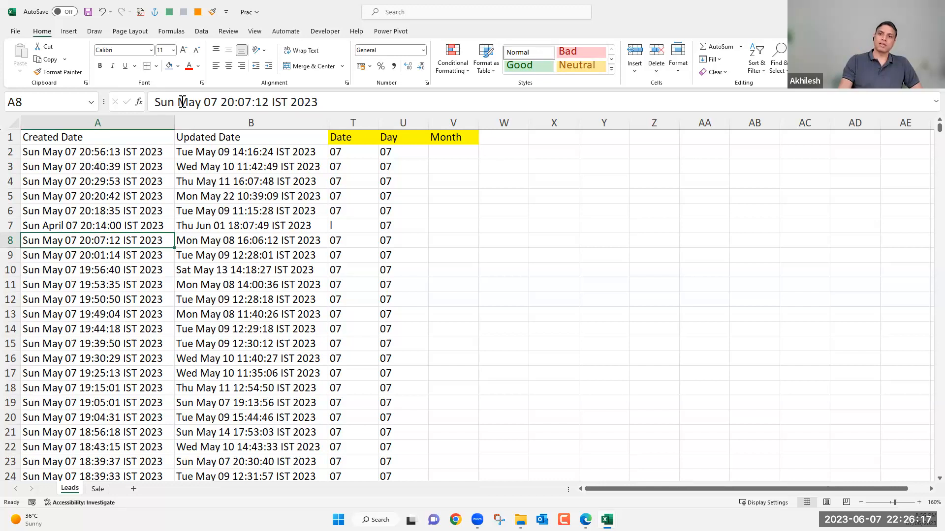
key(ctrl+z)
Review the MID formula in T2:T10 and delete the Day column.
click(356, 166)
drag(352, 152, 356, 265)
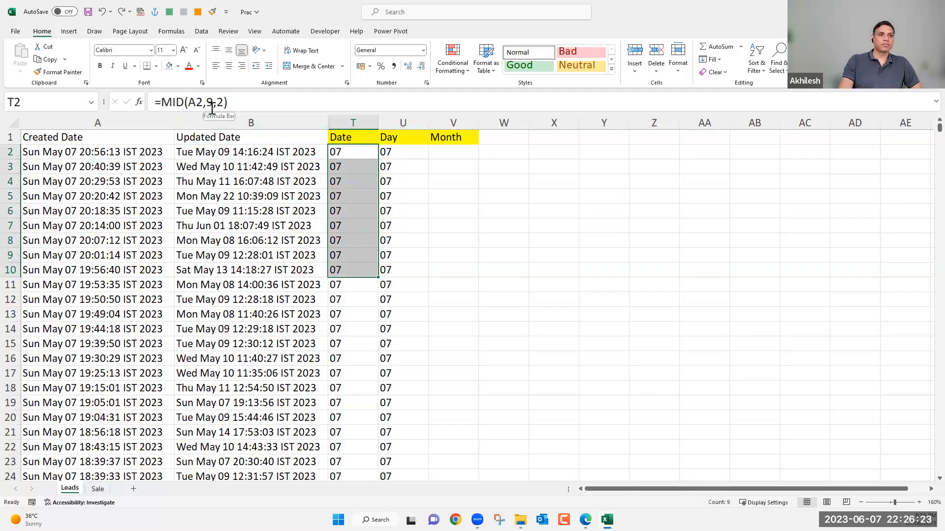
click(403, 123)
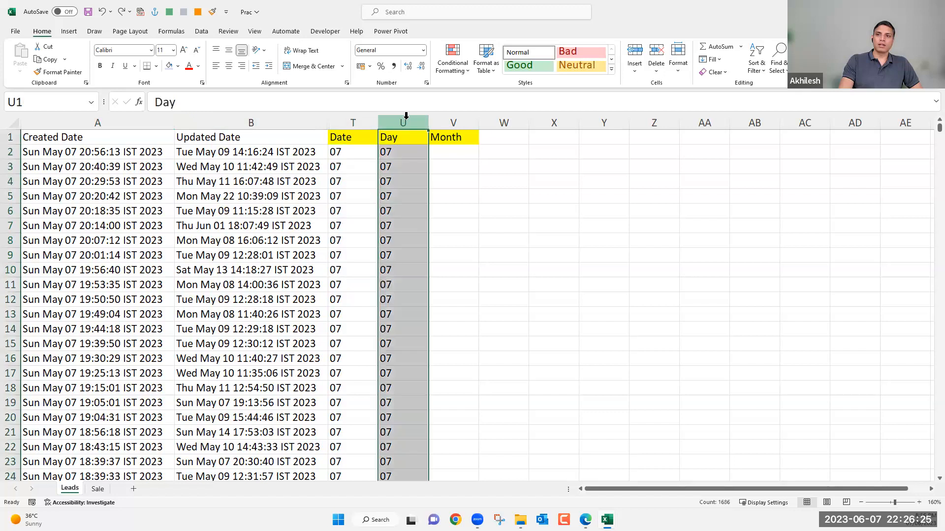
key(ctrl+minus)
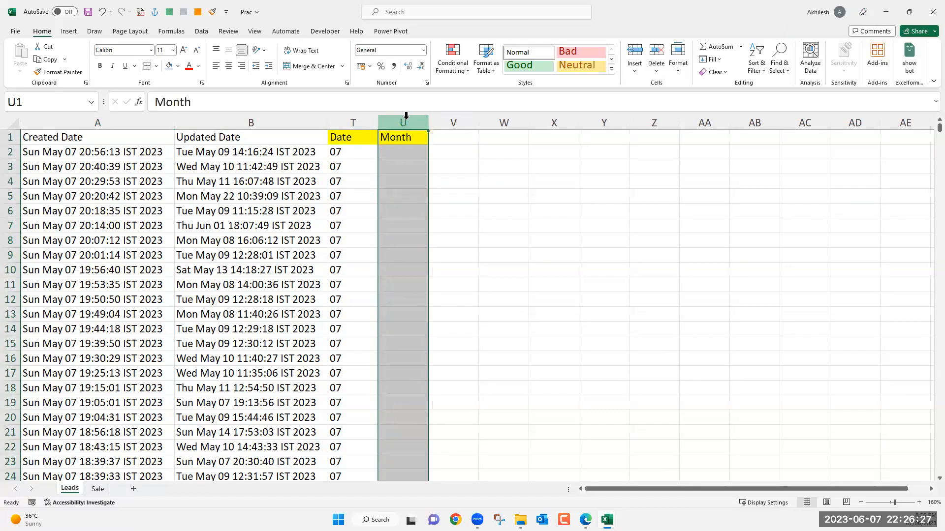
click(363, 155)
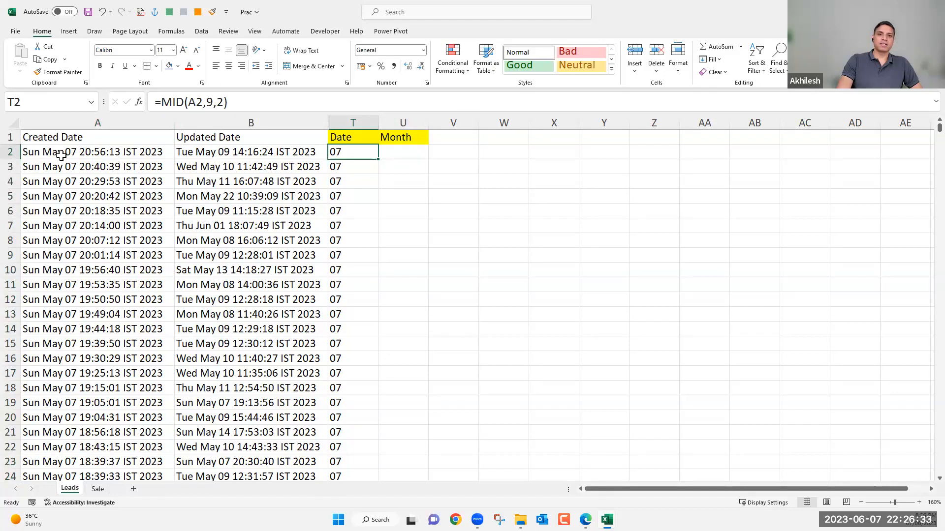
Enter =MID(A2,5,3) in U2 and fill it down the Month column.
click(407, 147)
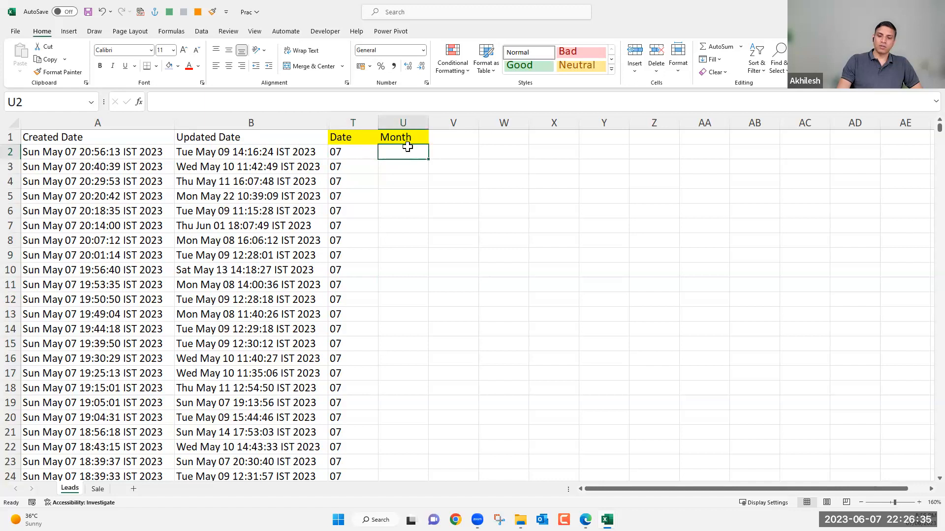
text(=mid)
key(Tab)
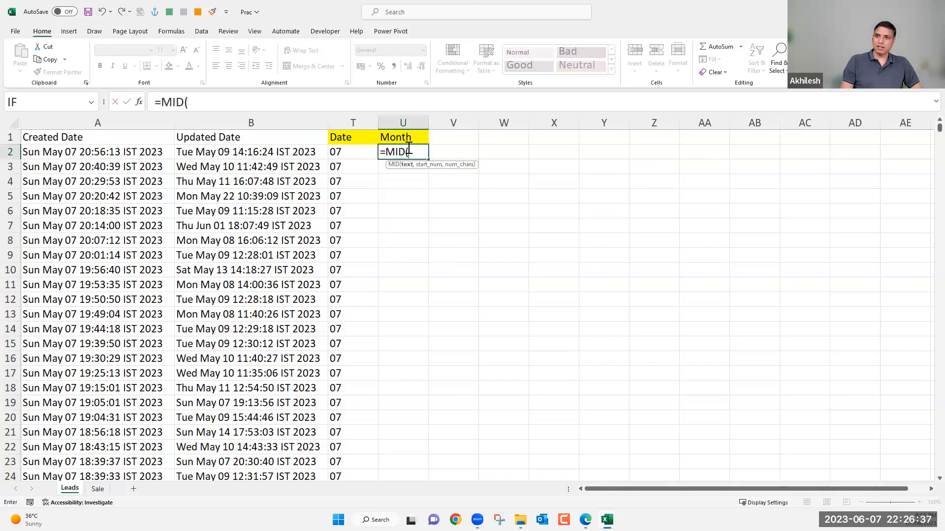
key(Left)
key(Left)
key(Left)
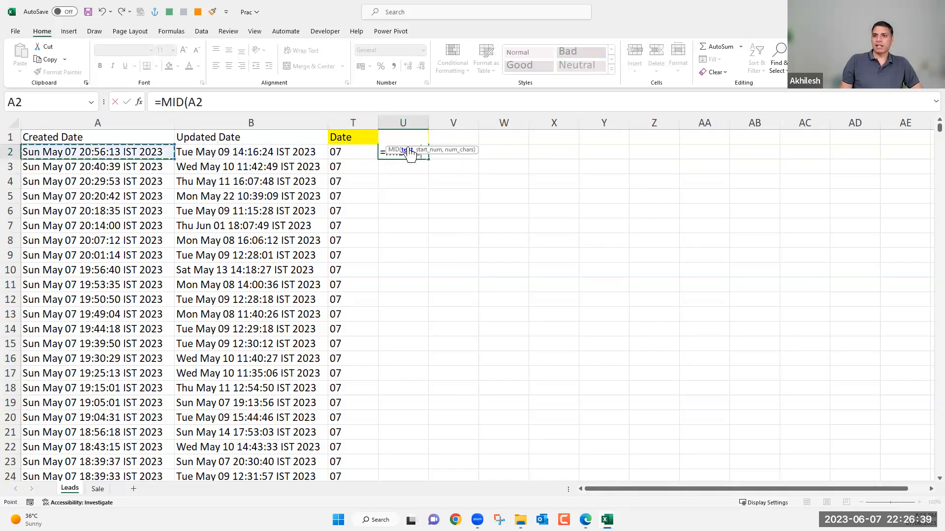
drag(459, 149, 432, 202)
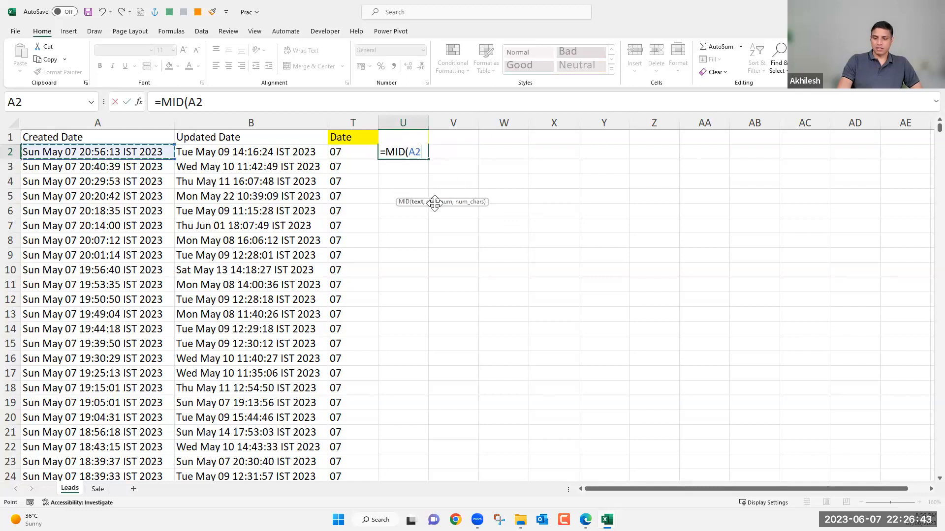
text(,5)
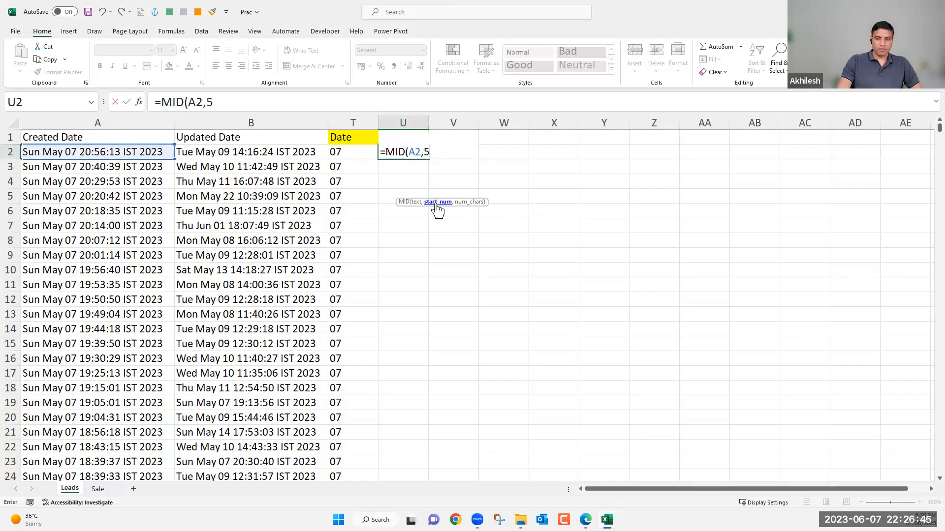
text(,3)
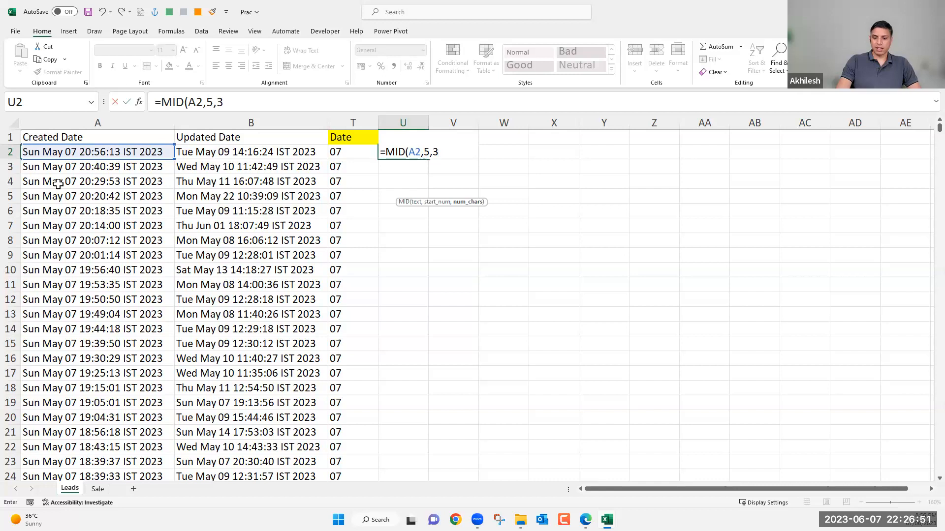
key(Return)
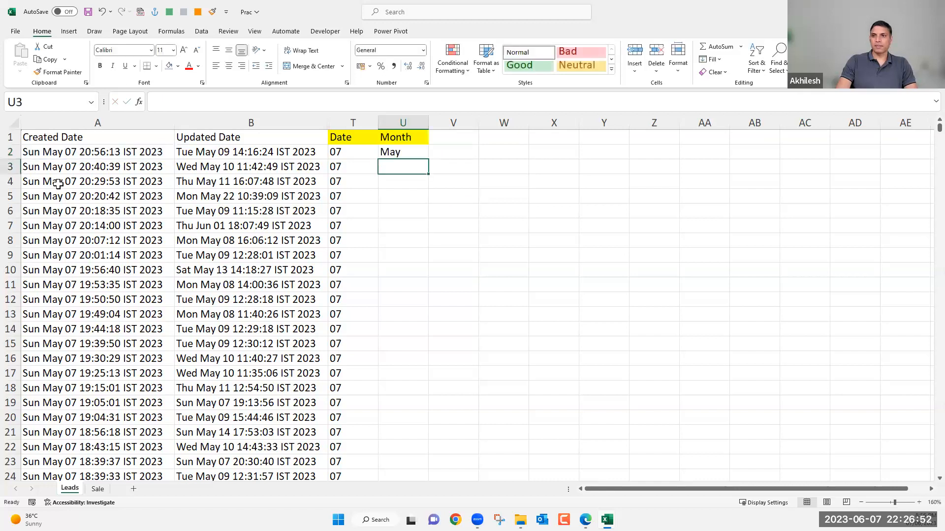
click(408, 153)
double_click(429, 159)
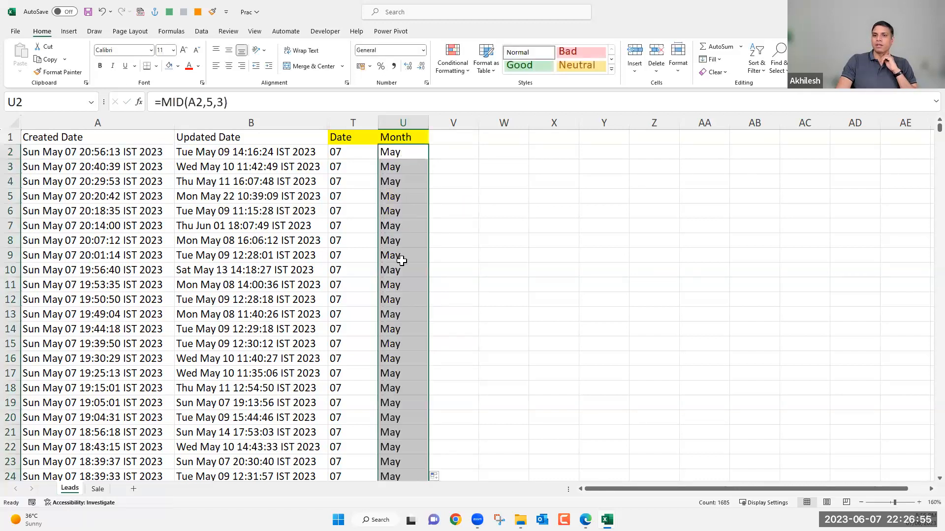
Review the filled MID formulas in the Date and Month columns, examining the start position argument in T2.
click(358, 245)
click(403, 238)
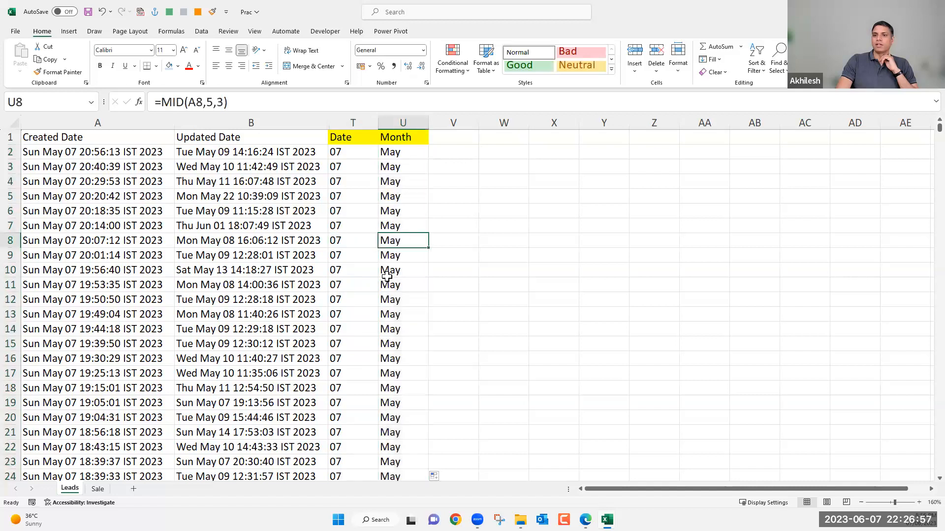
click(359, 283)
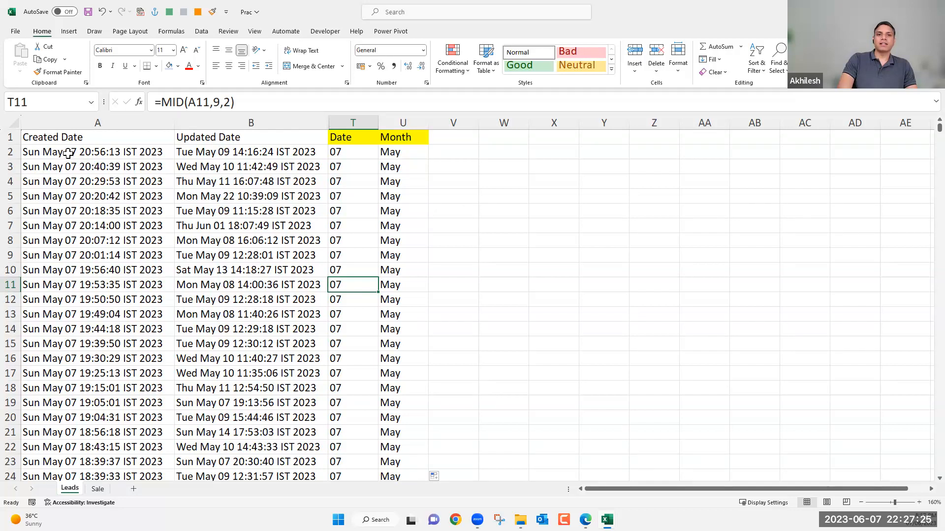
click(368, 153)
click(209, 101)
double_click(209, 101)
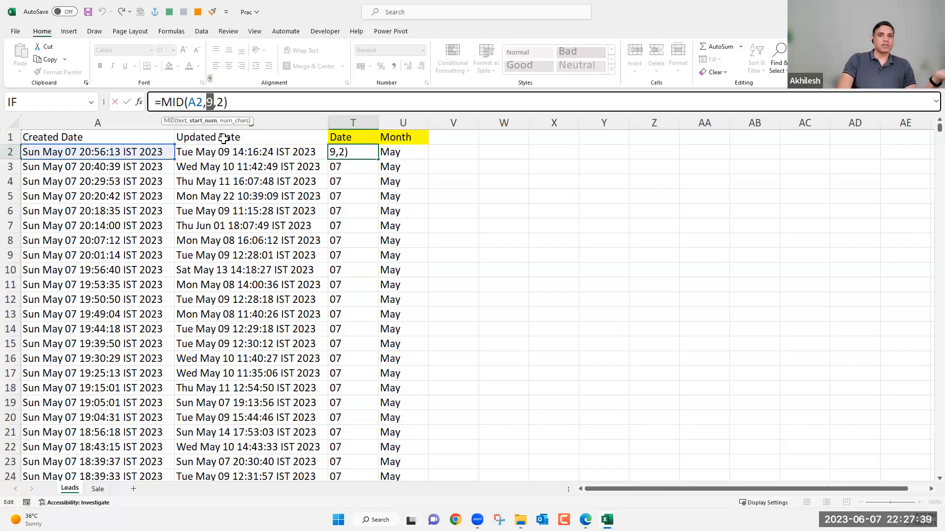
click(549, 154)
key(Escape)
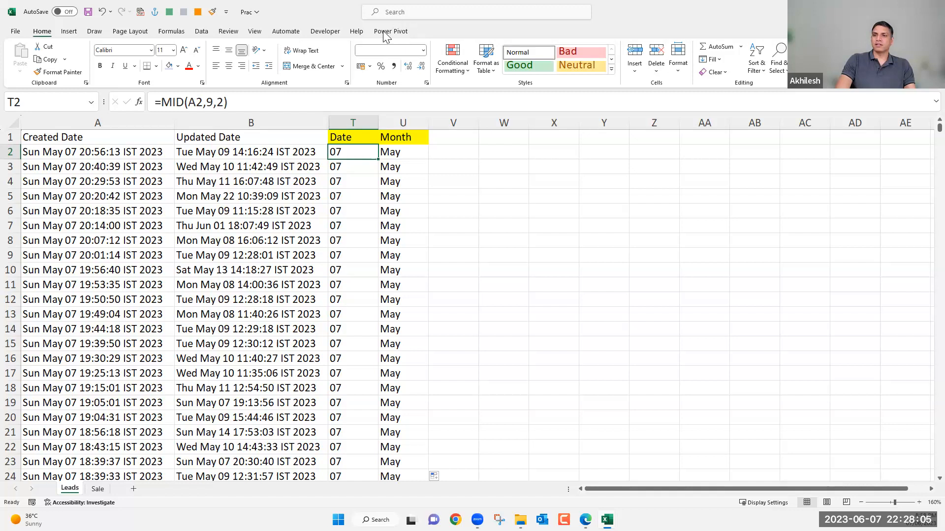
click(442, 151)
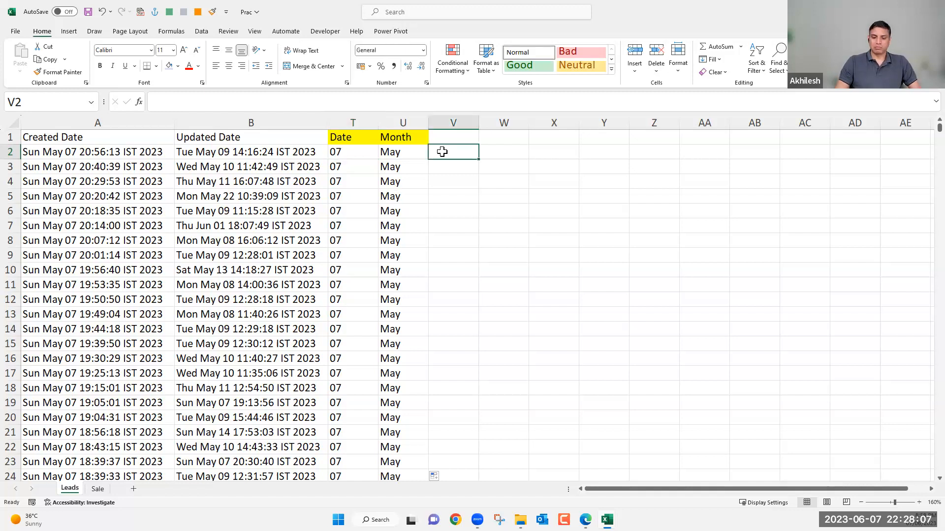
text(=fix)
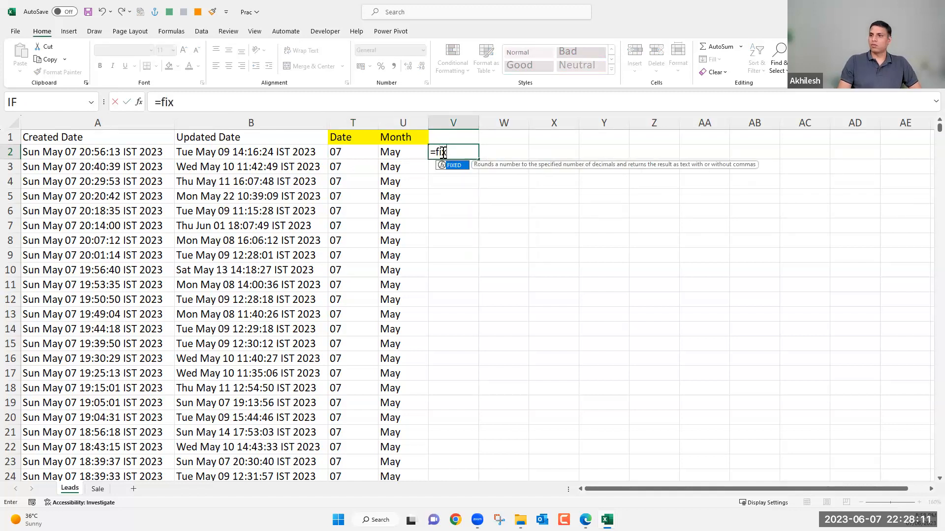
key(Escape)
key(Escape)
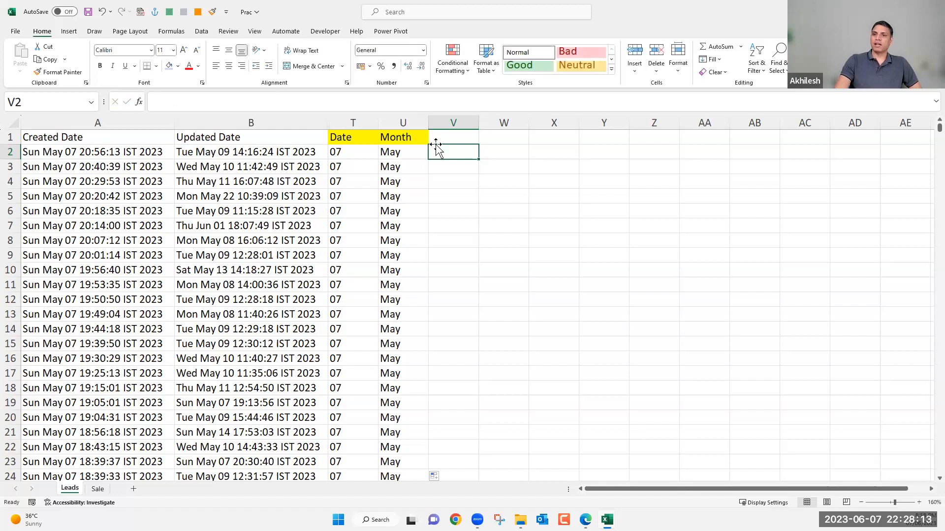
click(202, 31)
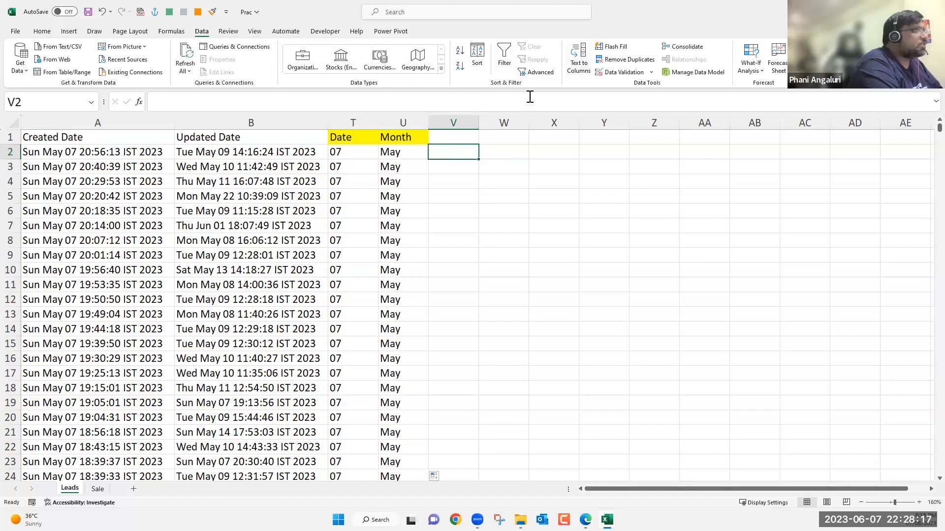
click(84, 123)
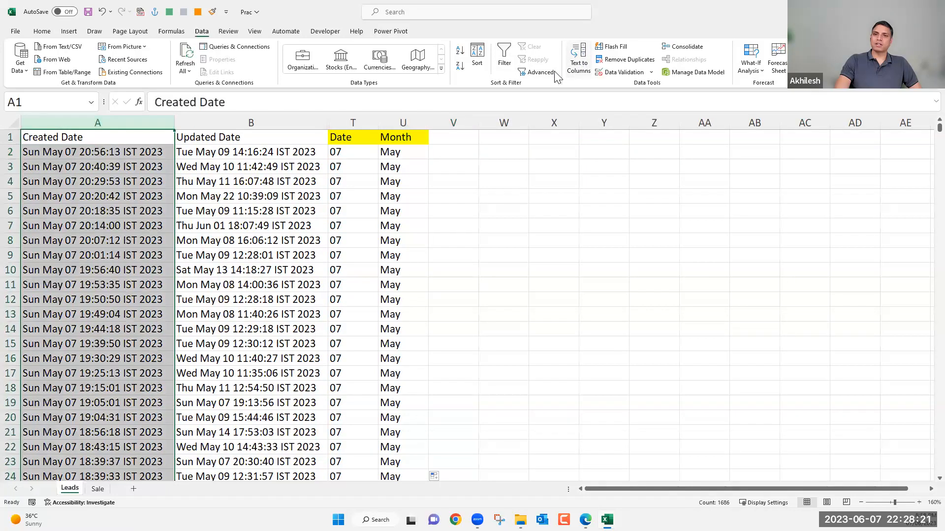
click(129, 154)
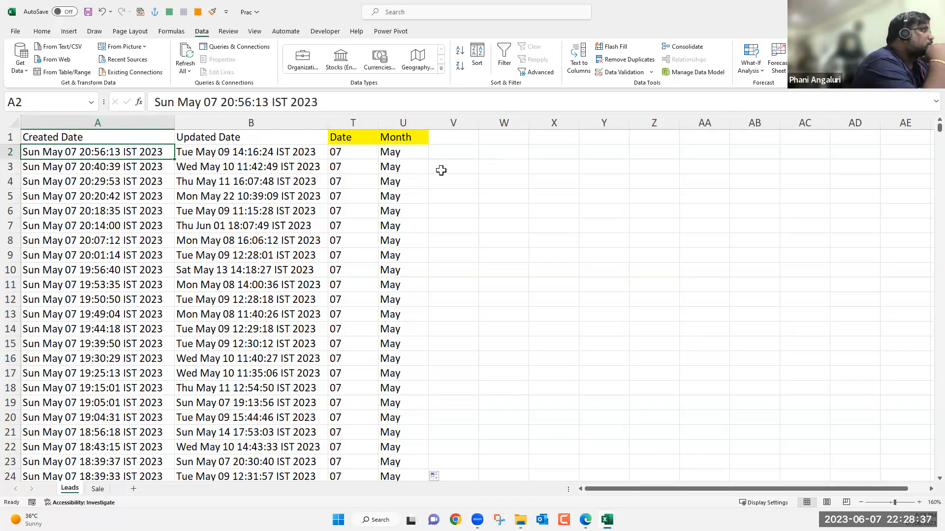
drag(117, 151, 109, 242)
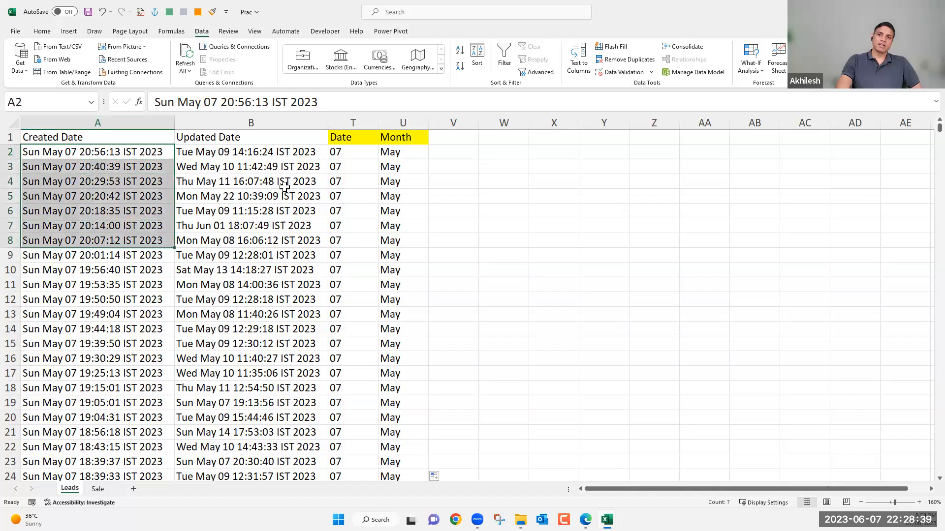
Compare the MID formulas in T2 and U2, examining the start position argument of the Month formula.
click(406, 153)
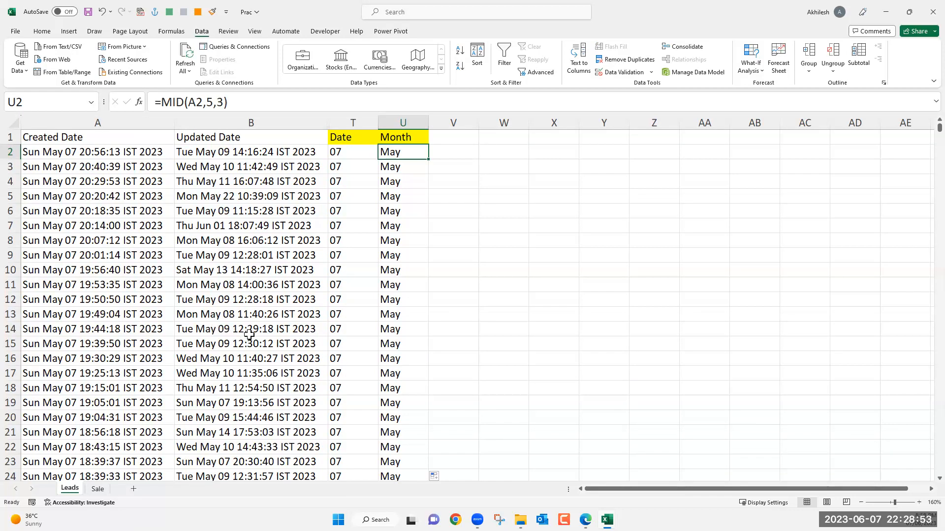
click(368, 152)
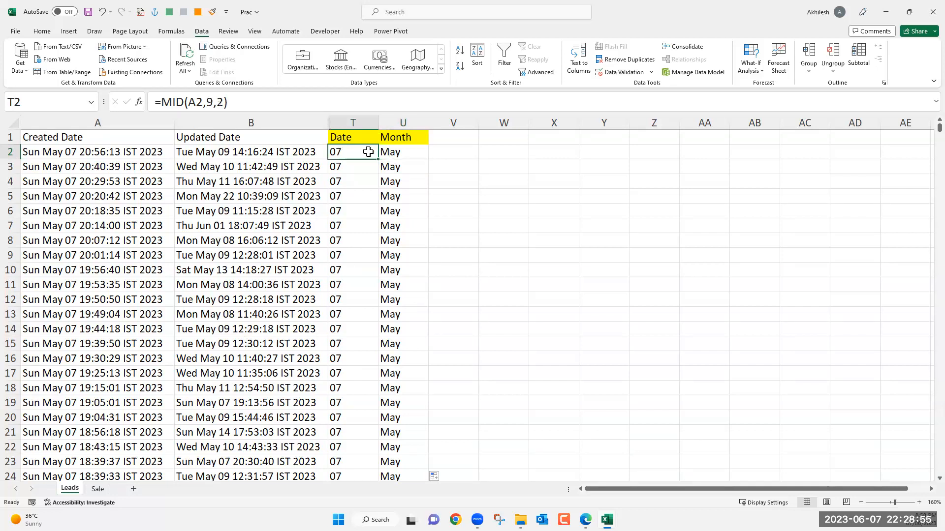
click(397, 154)
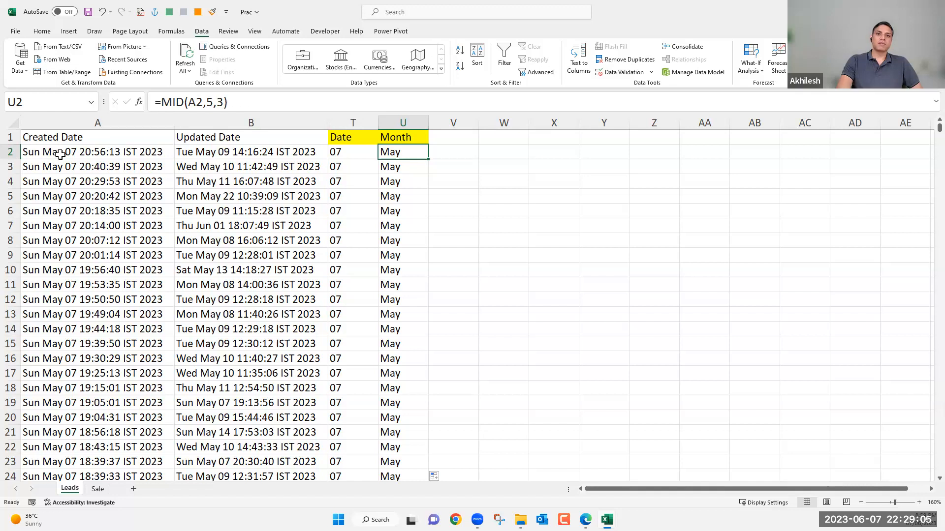
click(212, 102)
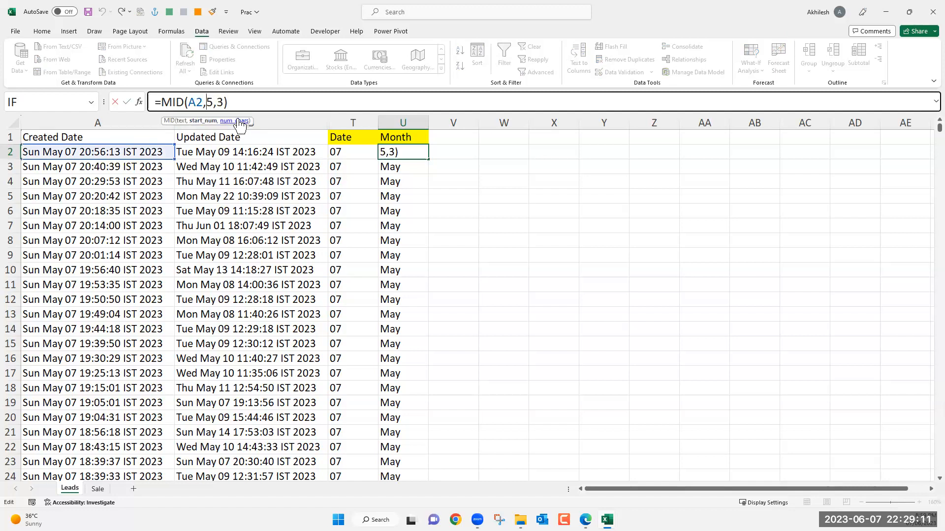
key(ctrl+Return)
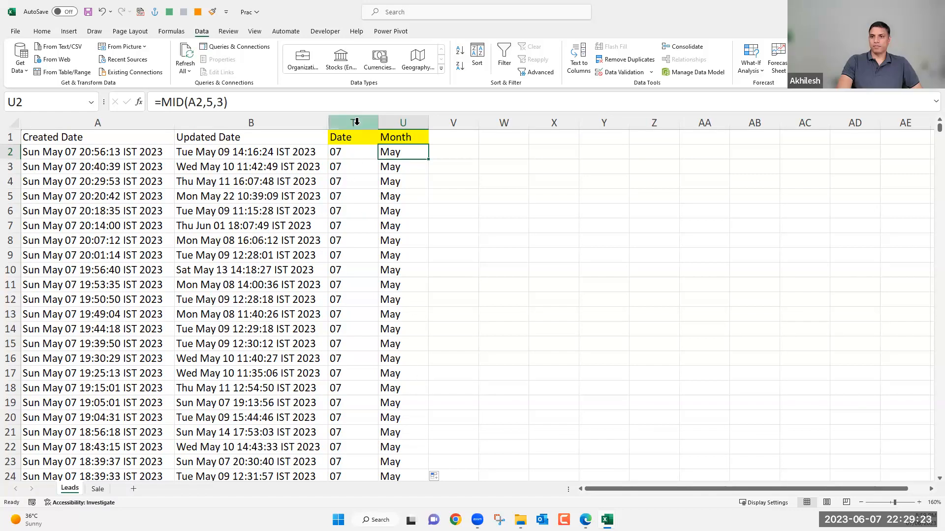
Unhide the columns between Updated Date and Date on the Leads sheet.
drag(356, 120, 323, 122)
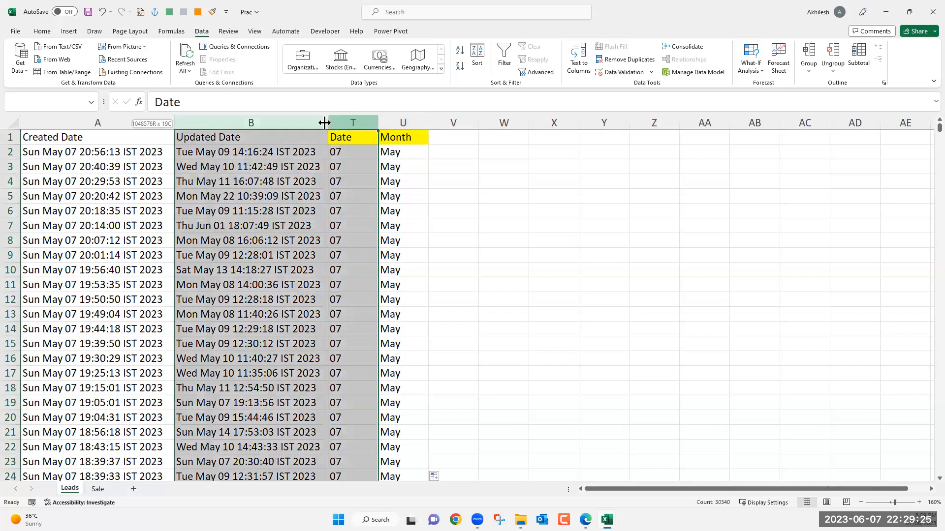
right_click(324, 123)
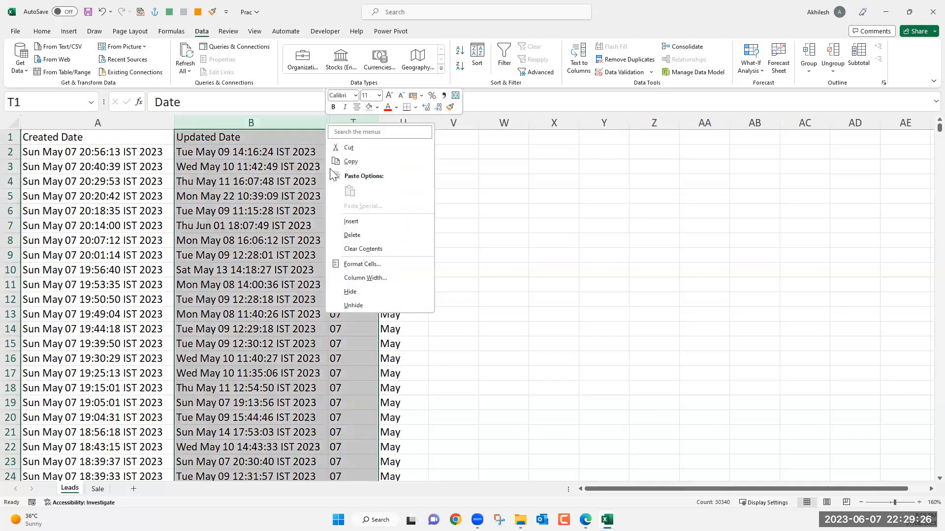
click(356, 304)
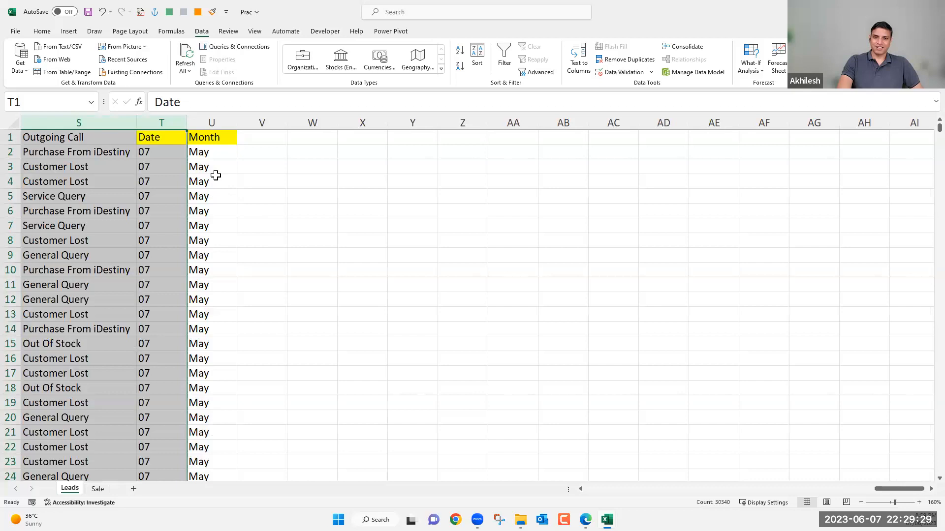
click(820, 490)
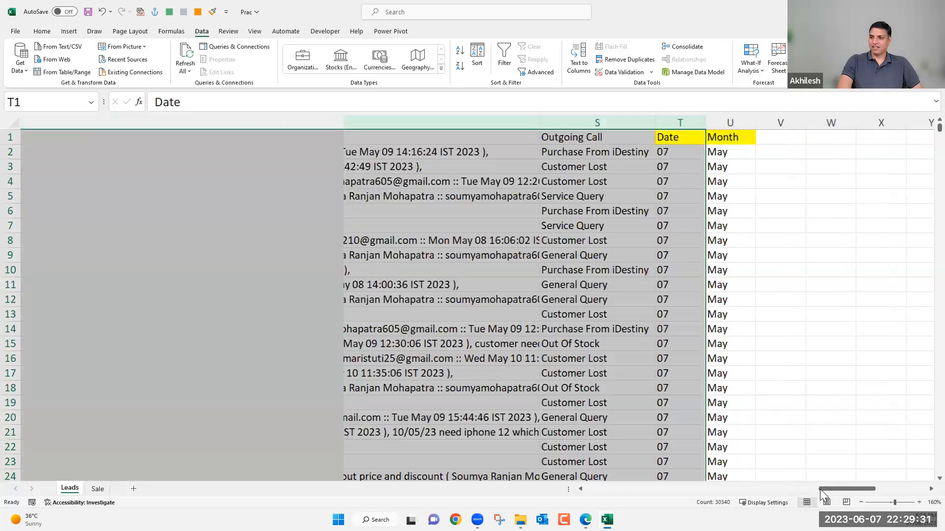
drag(659, 493, 585, 500)
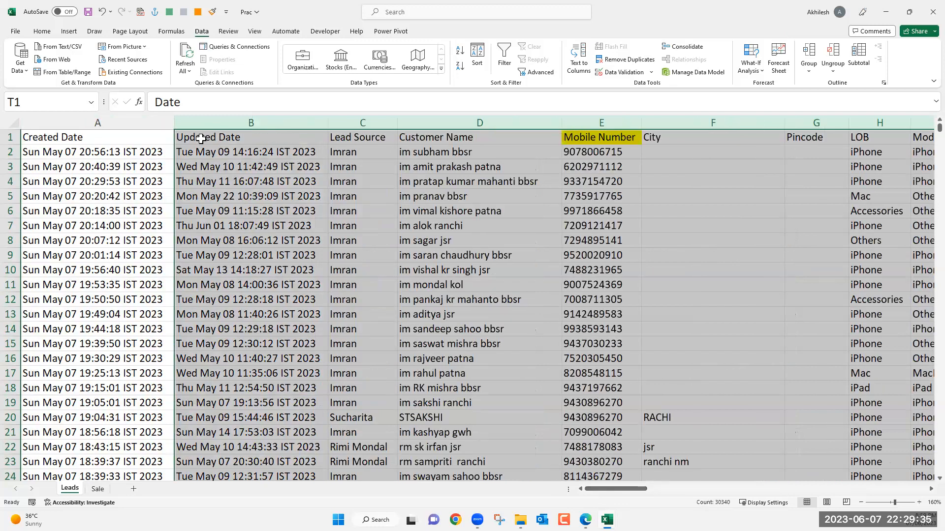
click(200, 138)
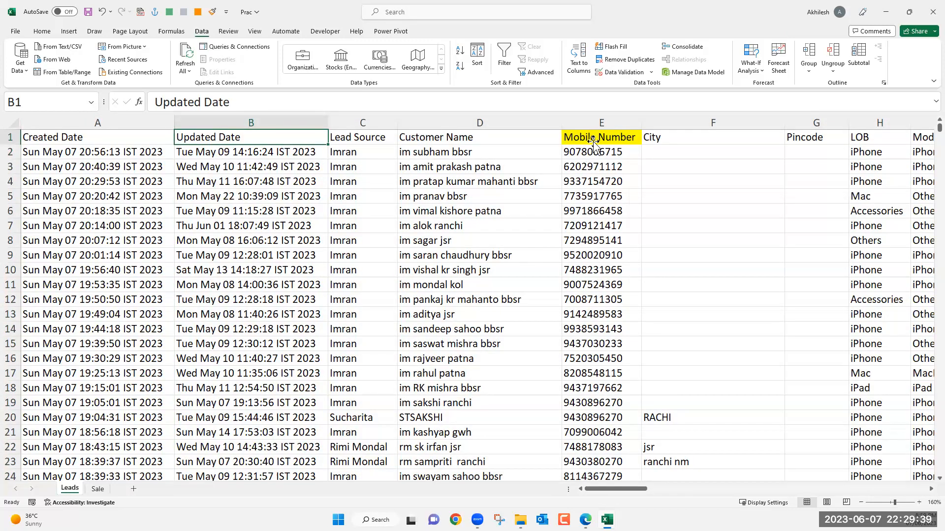
Examine the Mobile Number column and the neighbouring lead fields, and switch to the Sale sheet.
click(602, 123)
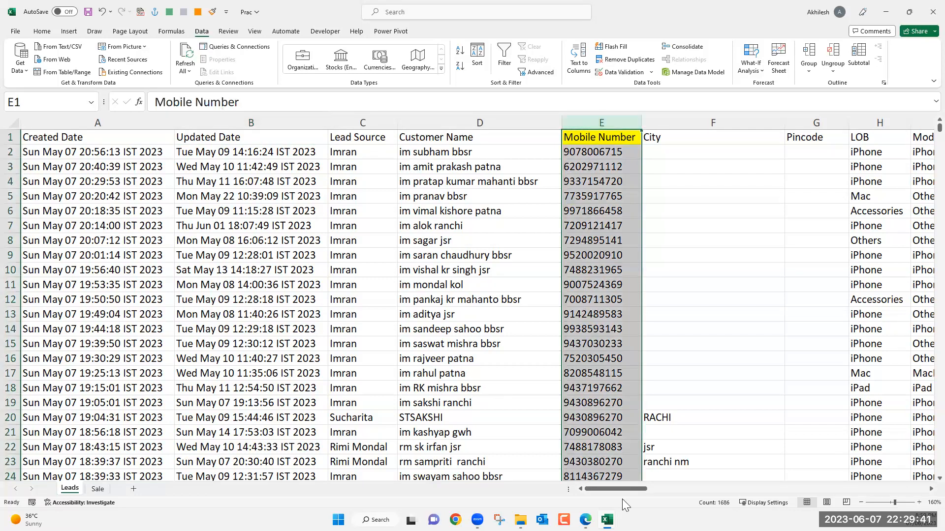
drag(624, 492, 649, 494)
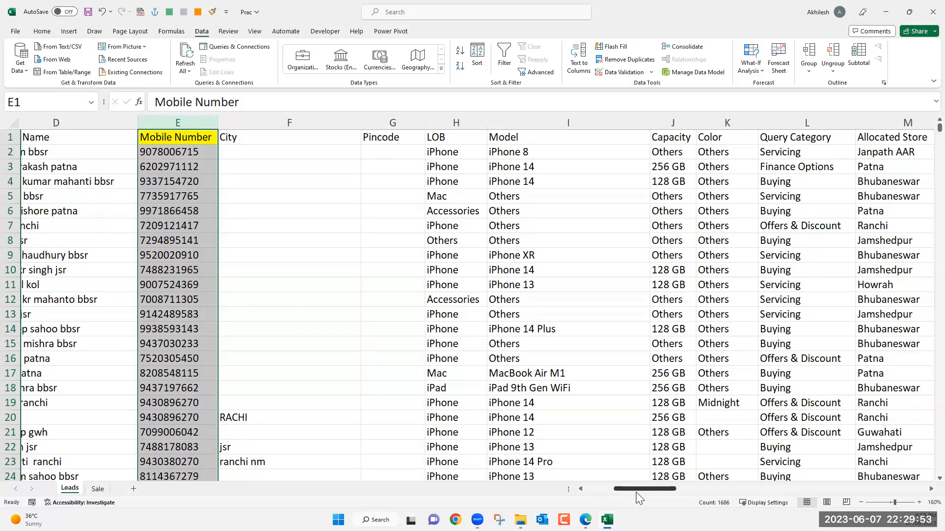
scroll(635, 492, right, 2)
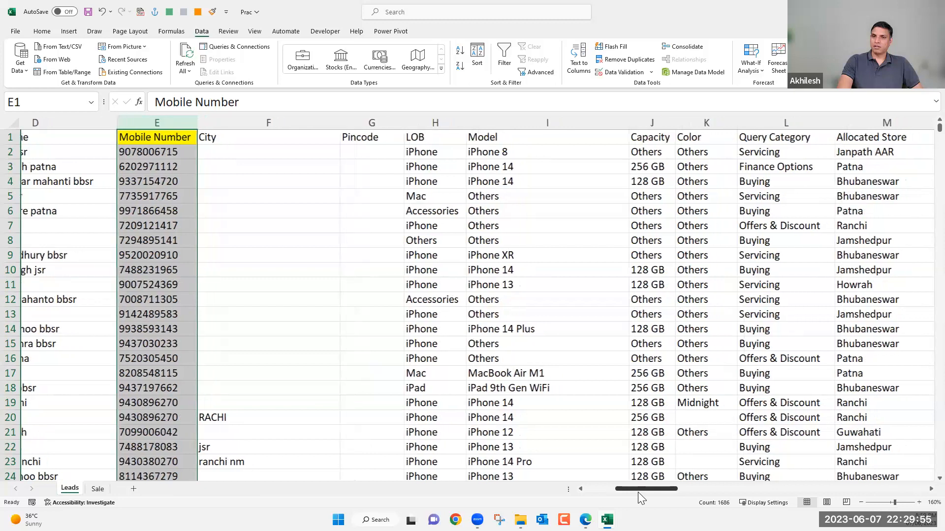
scroll(631, 492, left, 3)
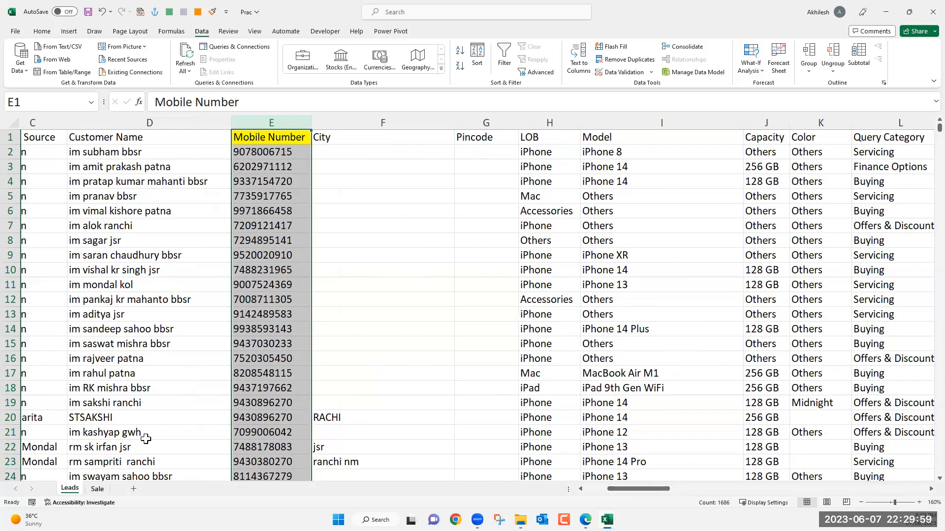
key(ctrl+Page_Down)
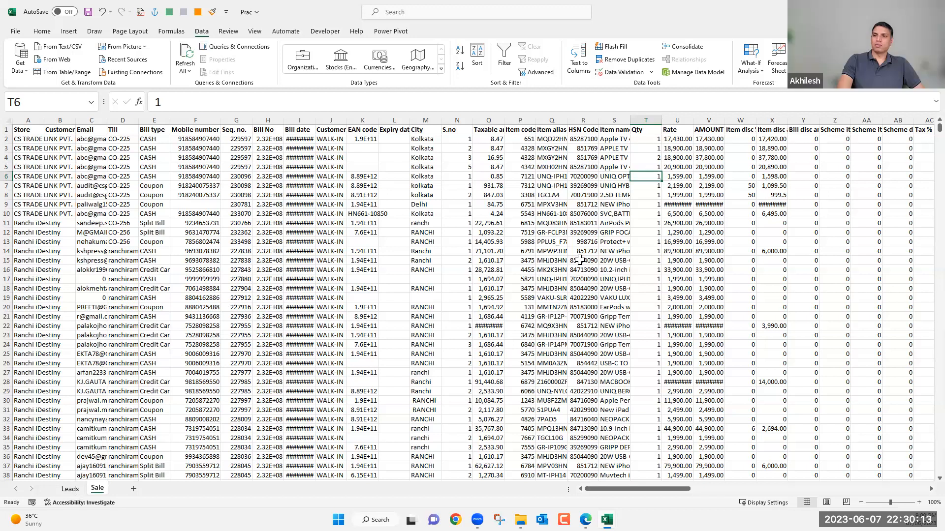
Compare the Mobile number column on the Sale sheet with the Mobile Number column on the Leads sheet, returning to Sale.
drag(195, 139, 194, 177)
drag(193, 235, 199, 289)
click(203, 363)
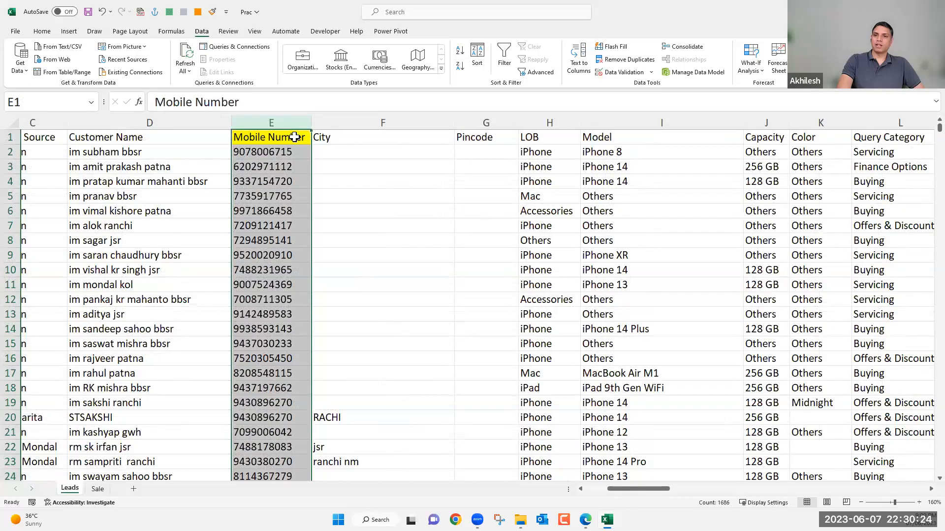
click(297, 137)
scroll(285, 374, down, 7)
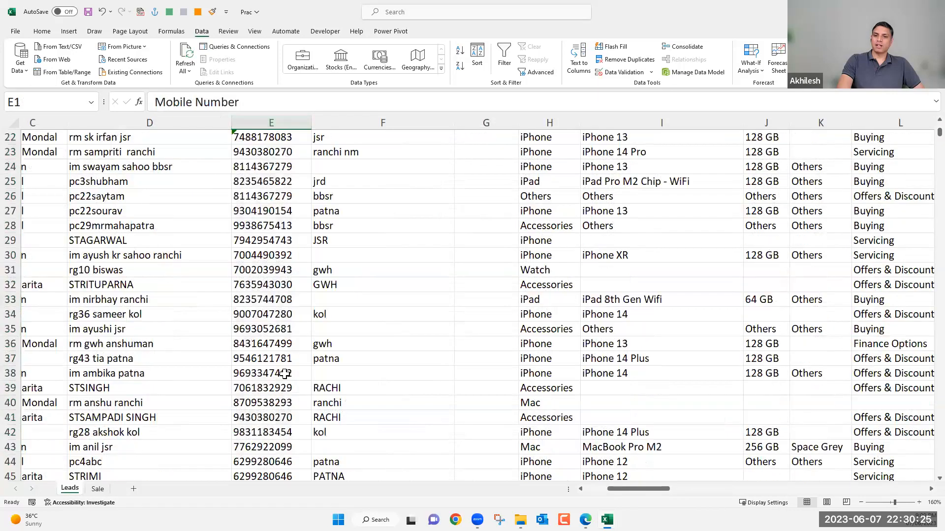
scroll(285, 374, down, 20)
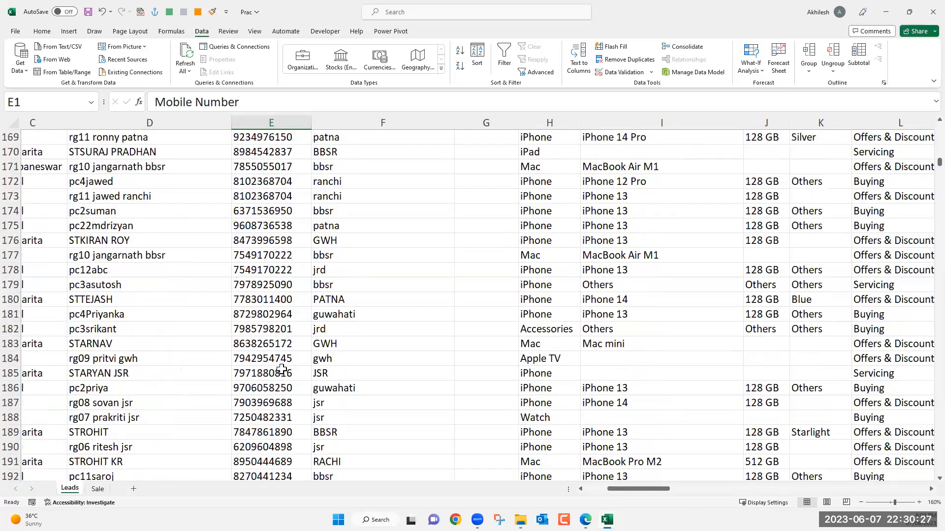
scroll(282, 369, down, 20)
key(ctrl+Page_Down)
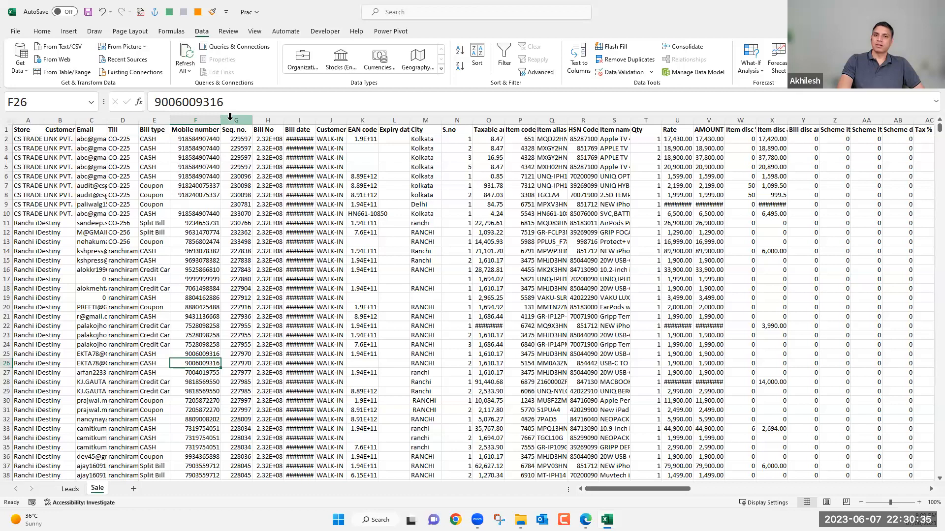
Hide columns H through CP on the Sale sheet and compare the mobile number formats in F8 to F11.
drag(252, 120, 867, 114)
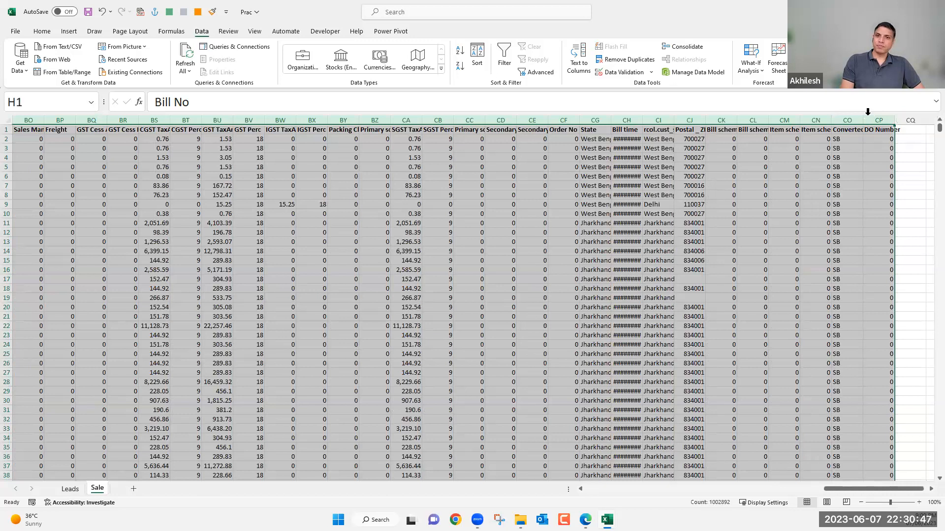
key(ctrl+0)
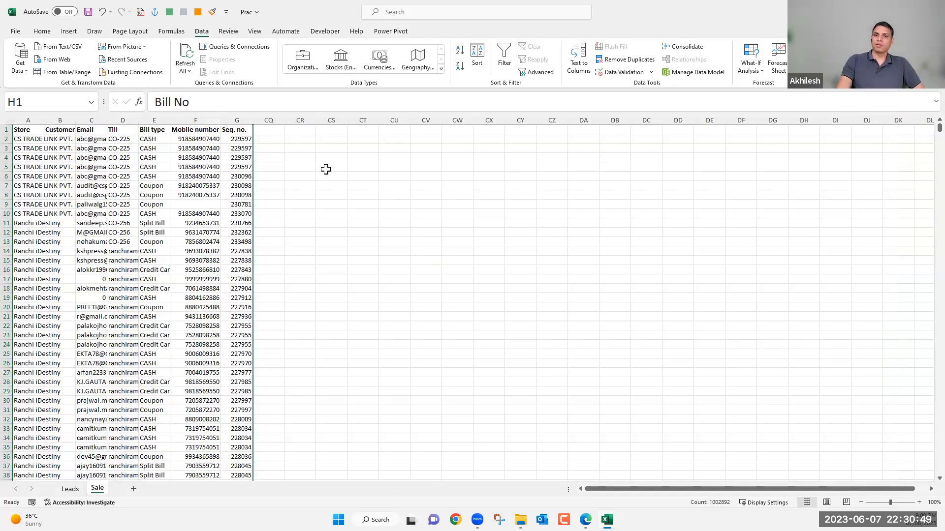
click(270, 139)
click(187, 196)
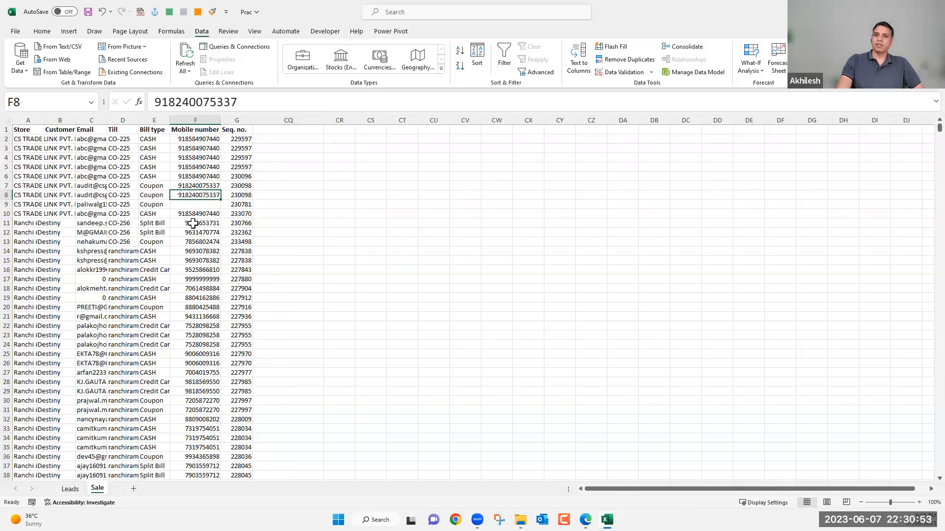
key(Down)
key(Down)
key(Down)
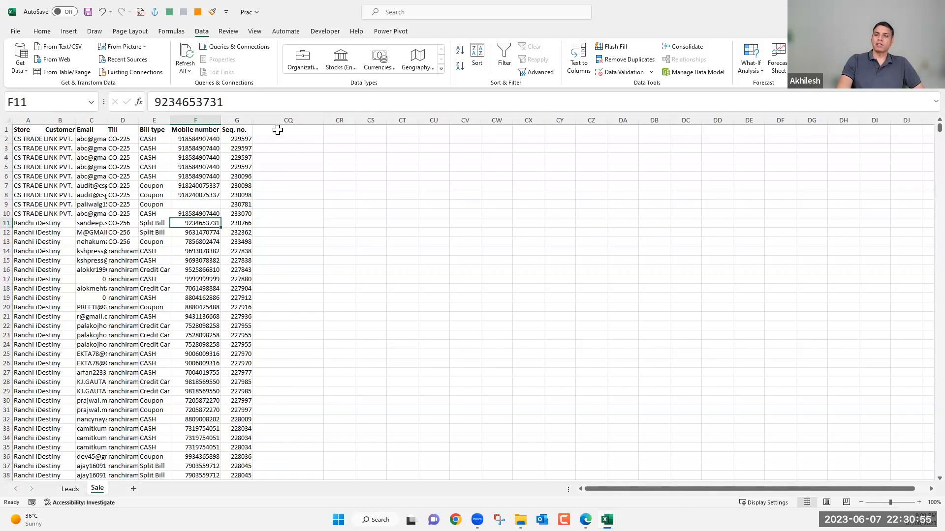
Enter =RIGHT(F2,10) in CQ1 of the Sale sheet to extract the last ten digits of the mobile number.
click(277, 130)
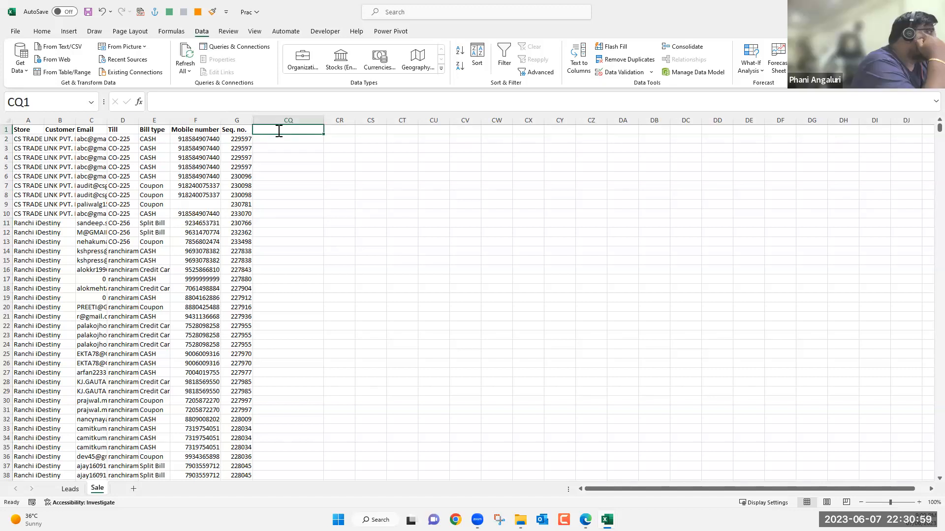
text(=la)
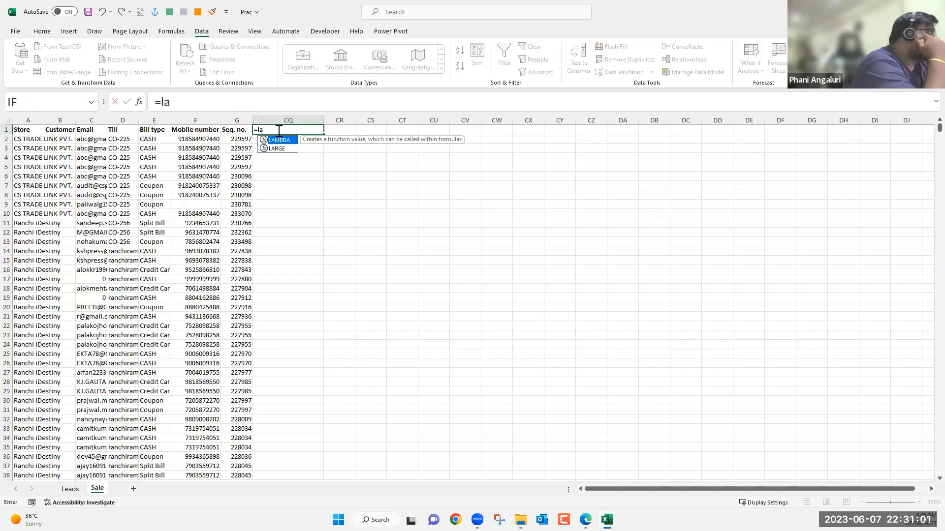
key(BackSpace)
key(BackSpace)
text(rig)
key(Tab)
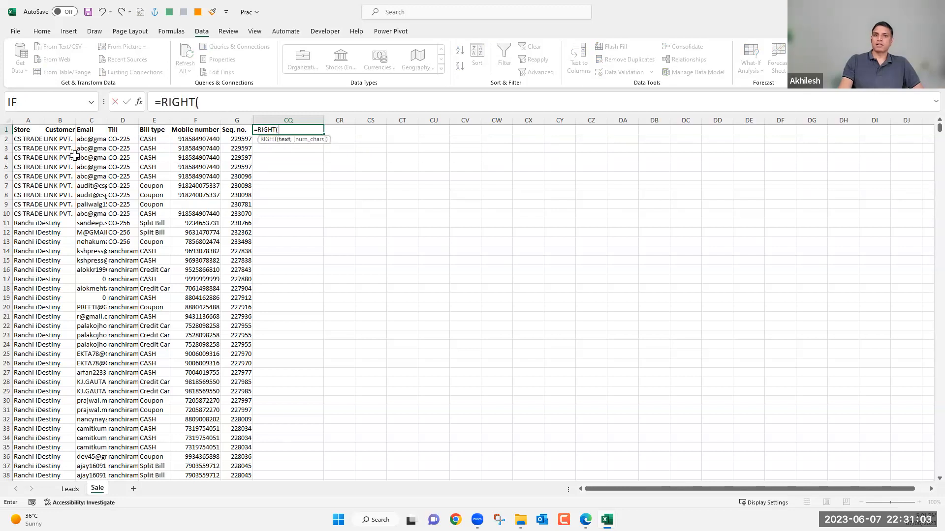
click(187, 140)
text(,10)
key(Return)
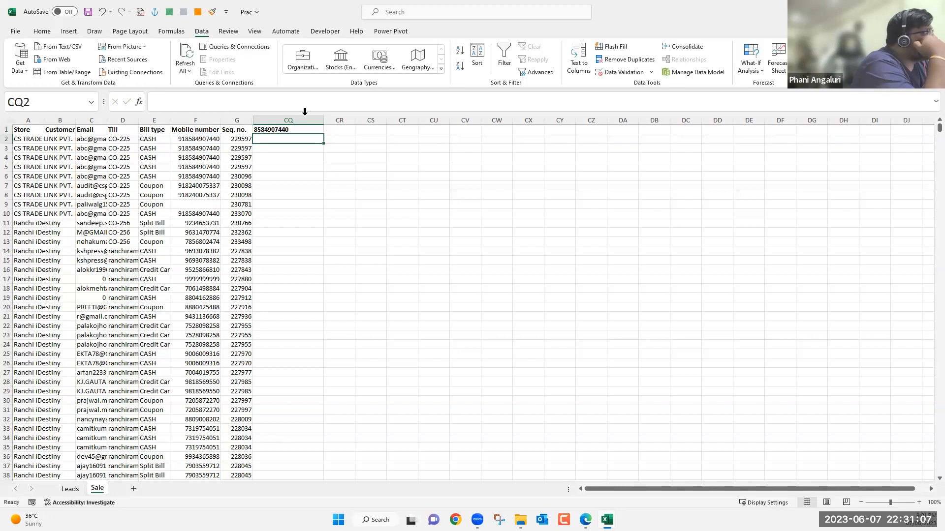
Fill the RIGHT formula from CQ1 down column CQ for all sale rows.
click(318, 131)
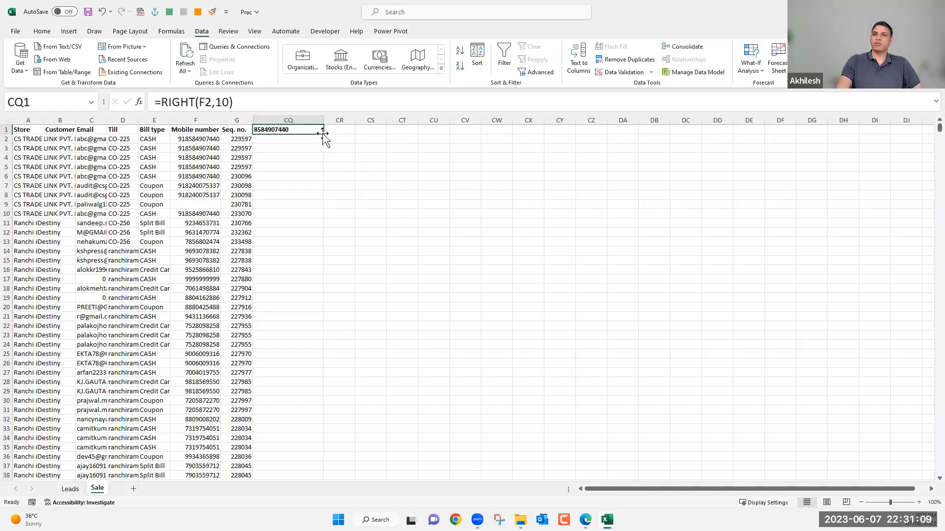
double_click(322, 133)
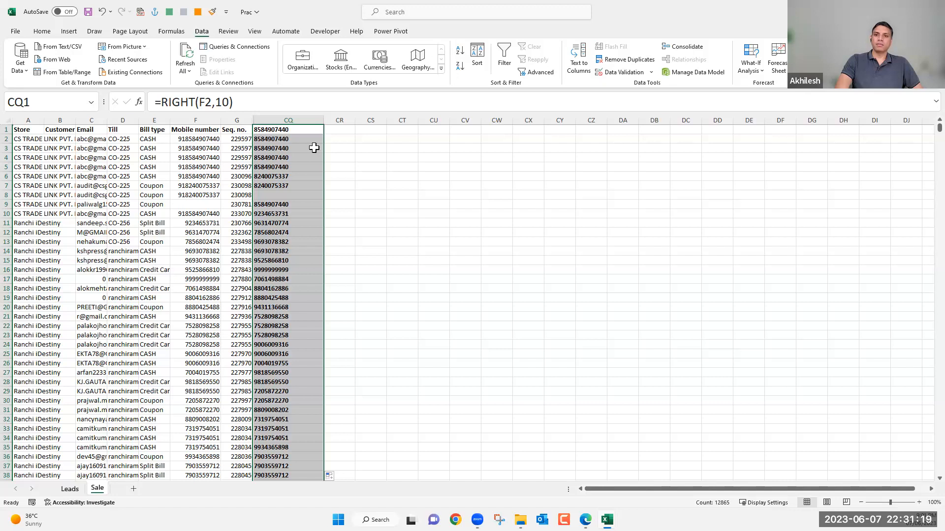
key(Down)
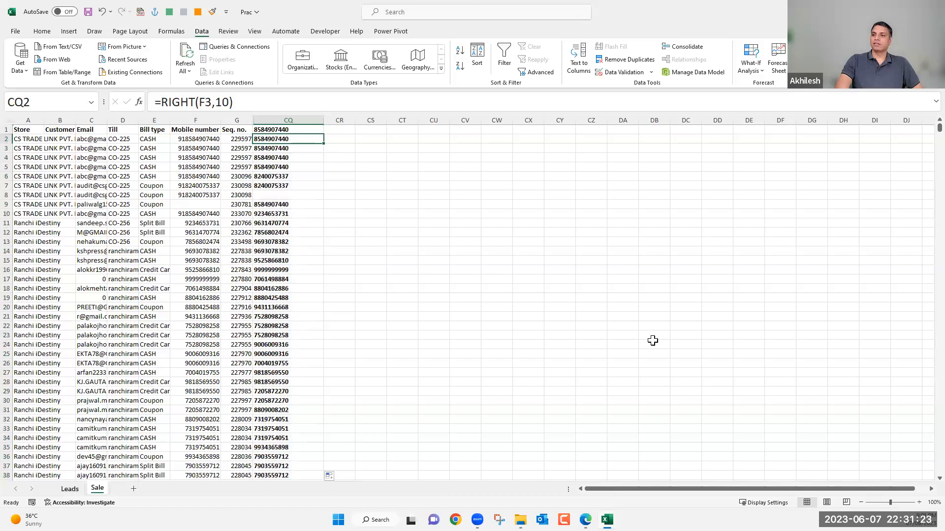
Insert a blank column between Mobile Number and City on the Leads sheet.
key(ctrl+Page_Up)
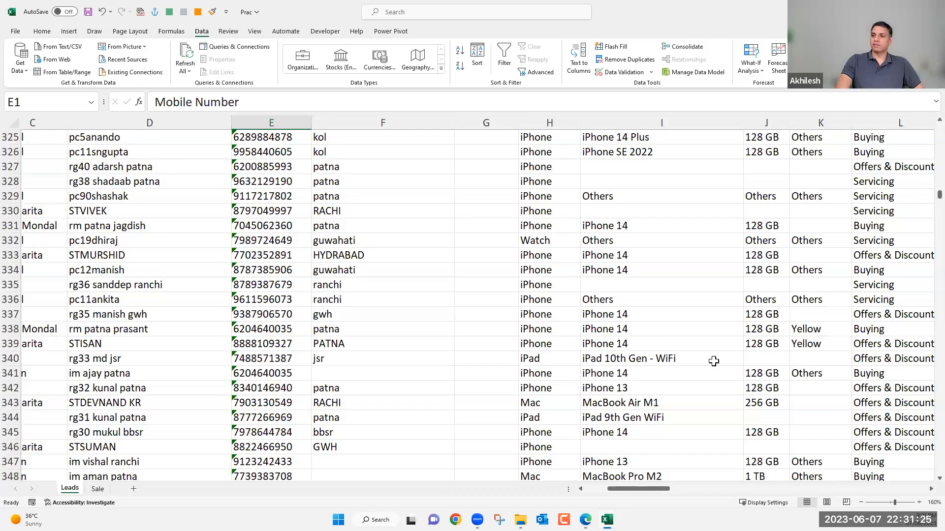
scroll(715, 362, down, 5)
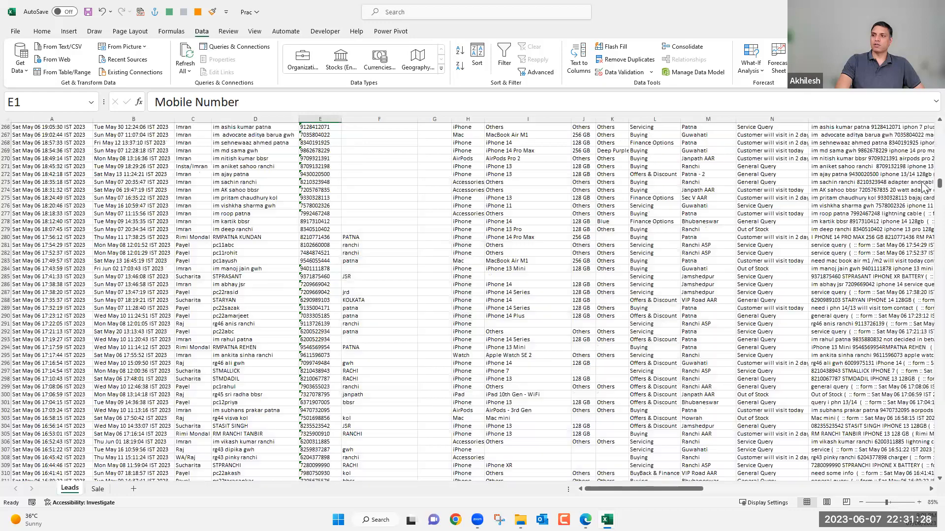
drag(939, 183, 939, 127)
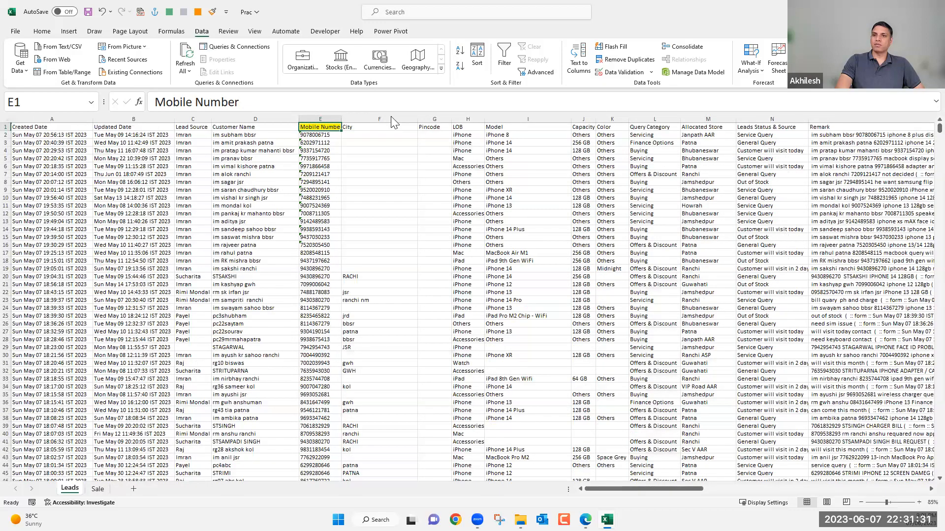
right_click(394, 119)
click(419, 216)
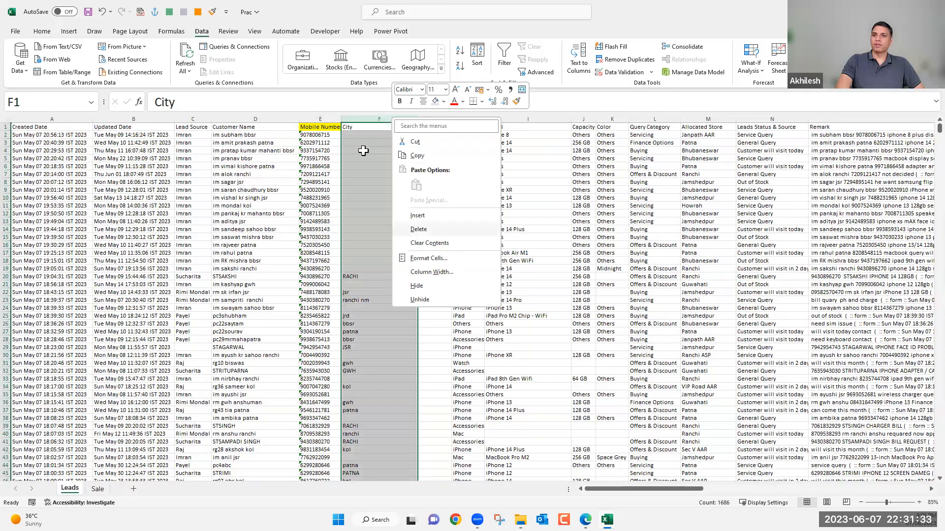
click(361, 129)
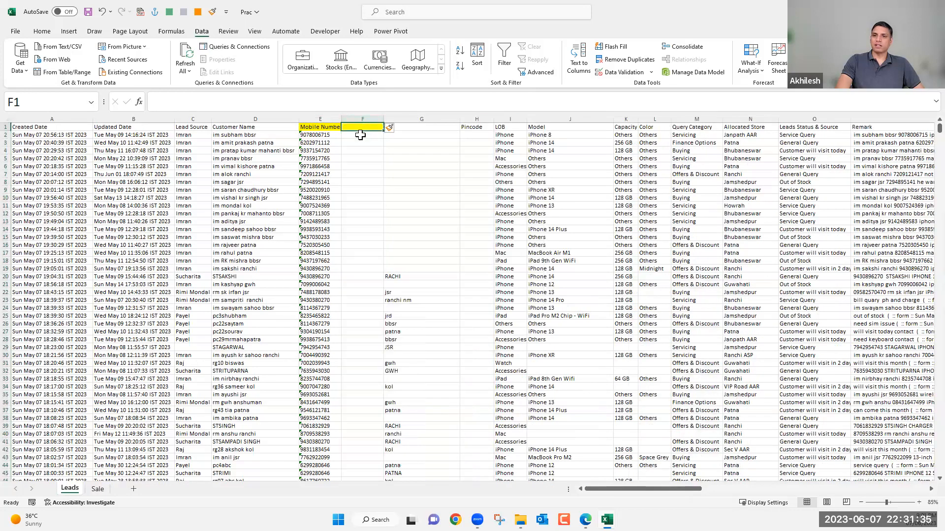
click(352, 136)
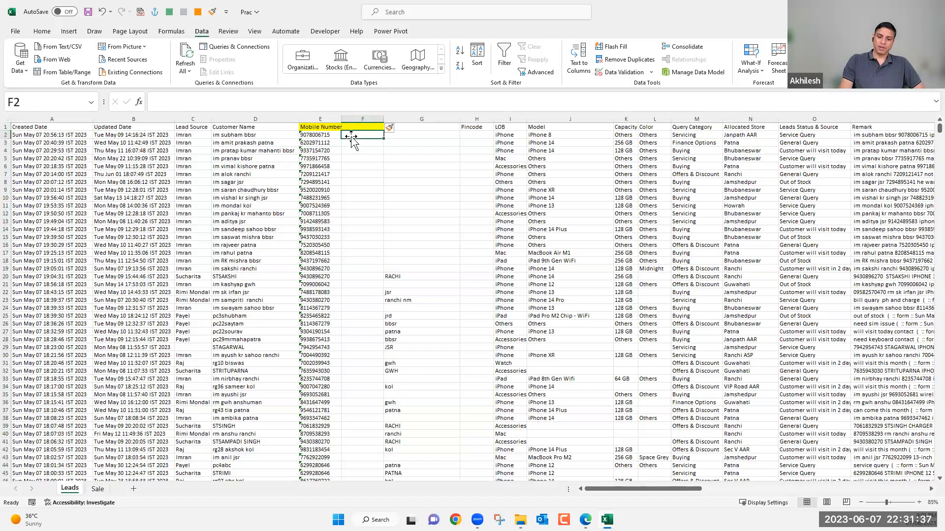
text(=)
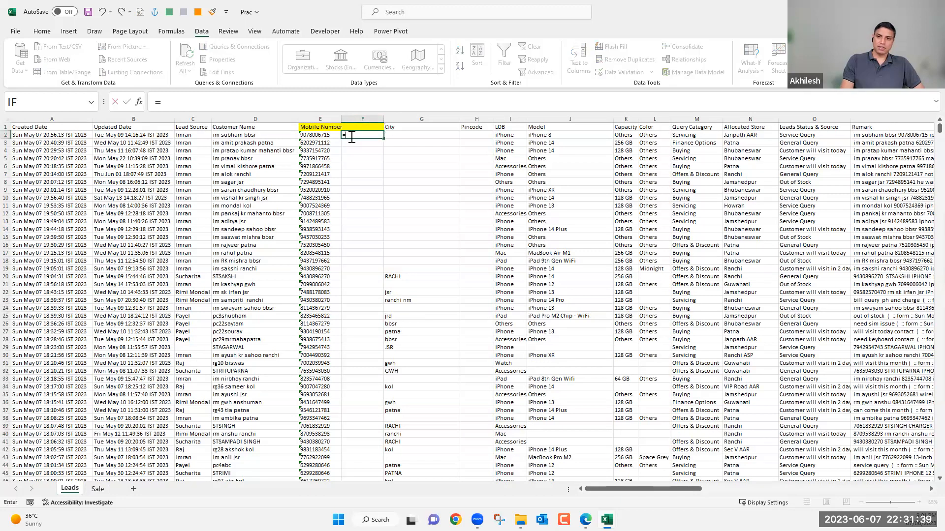
text(sumifs)
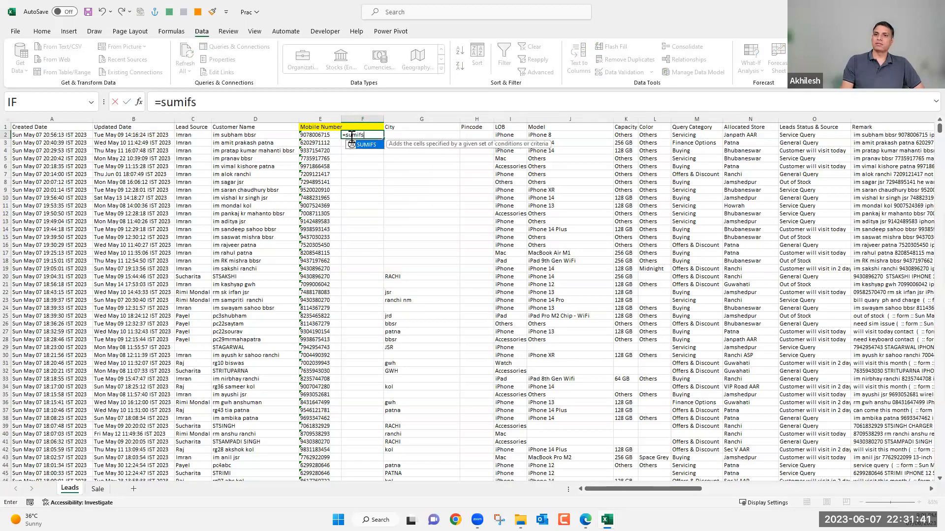
key(Tab)
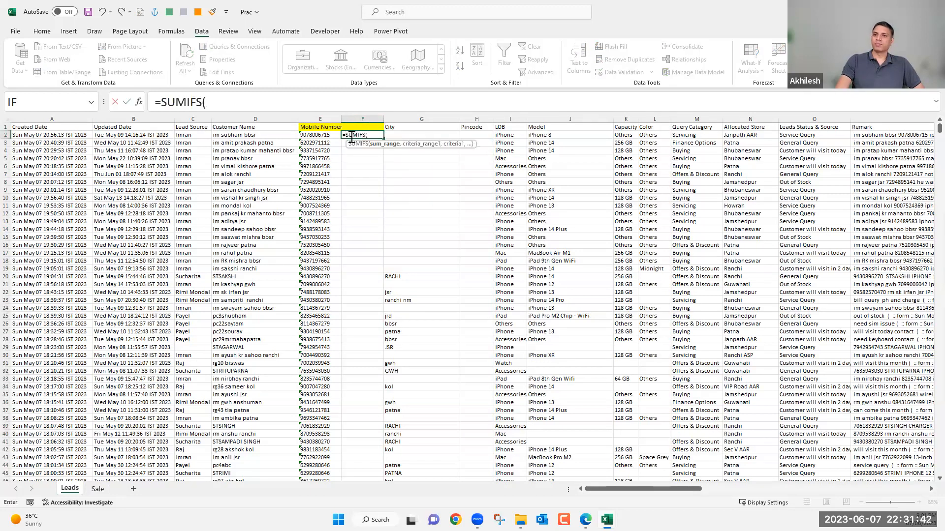
click(98, 489)
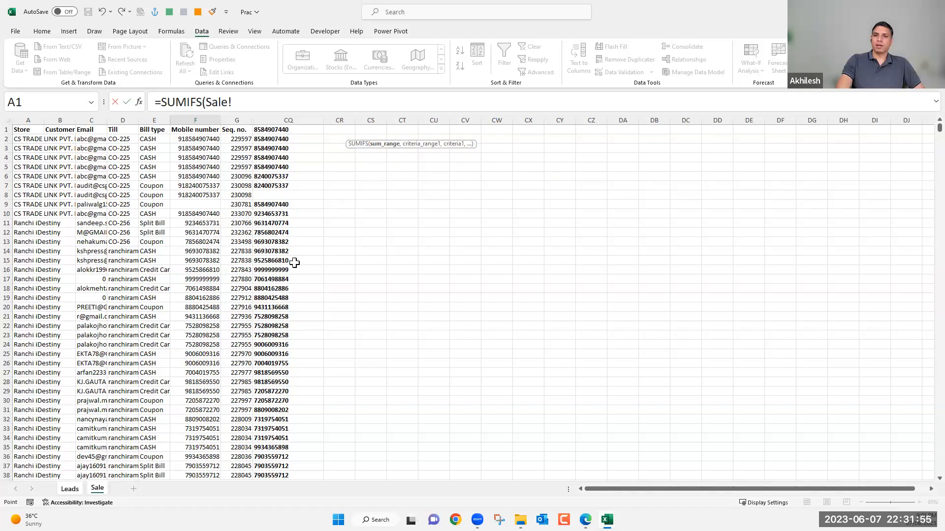
key(Escape)
Unhide the columns between Seq. no. and CQ on the Sale sheet and select the Qty column.
key(ctrl+Page_Down)
drag(241, 118, 290, 290)
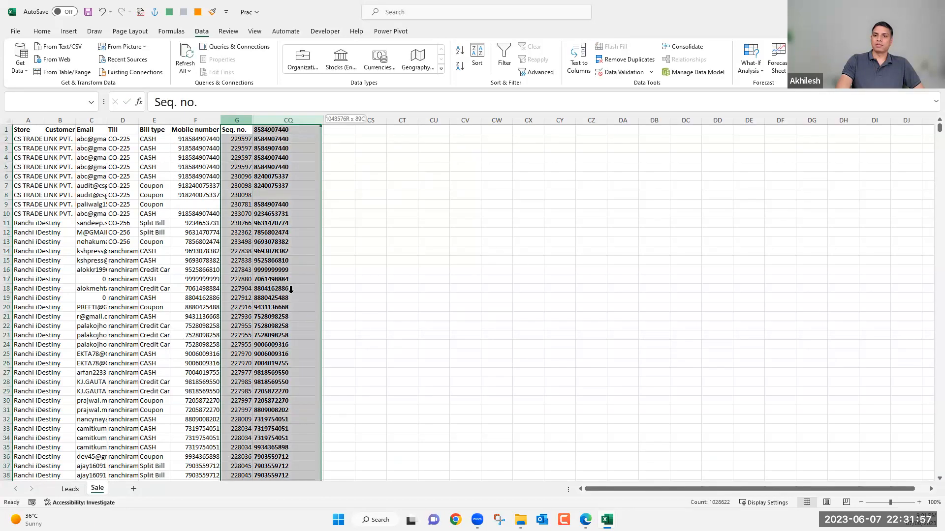
right_click(277, 118)
click(316, 298)
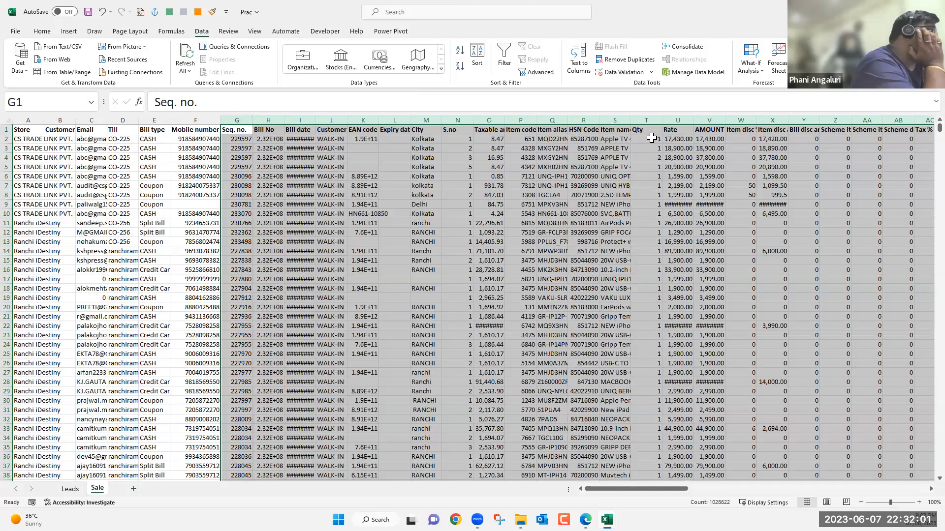
click(646, 119)
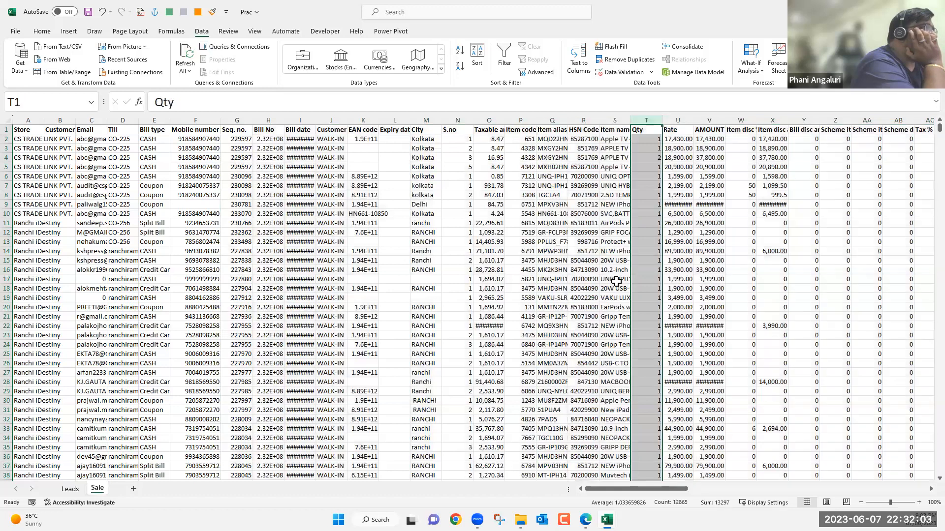
Begin a SUMIFS formula in F2 of the Leads sheet with the Sale sheet's Qty column, Sale!T:T, as the sum range.
click(71, 492)
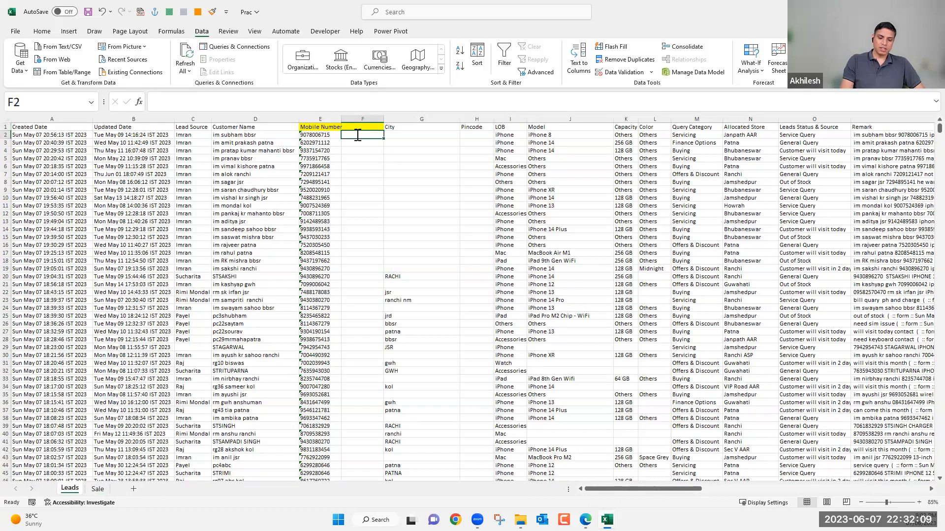
text(=sumif)
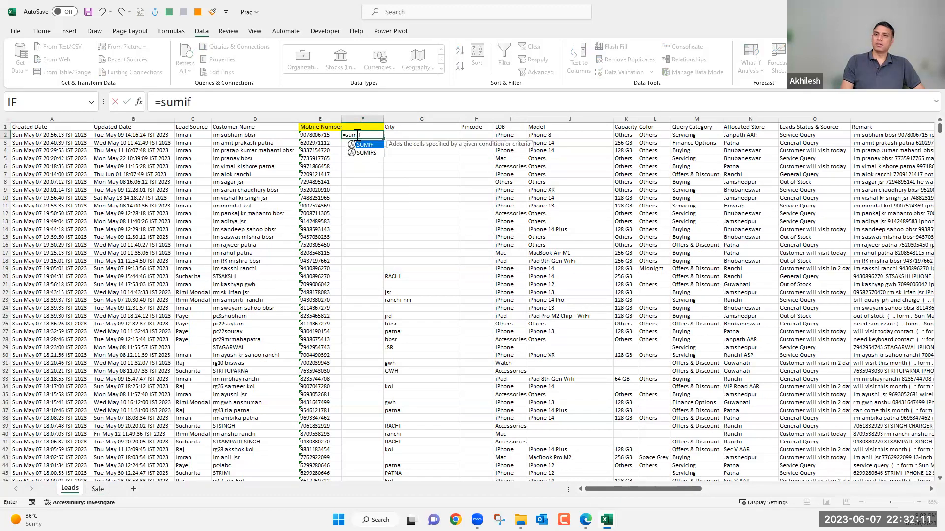
key(Tab)
key(BackSpace)
text(s)
key(Tab)
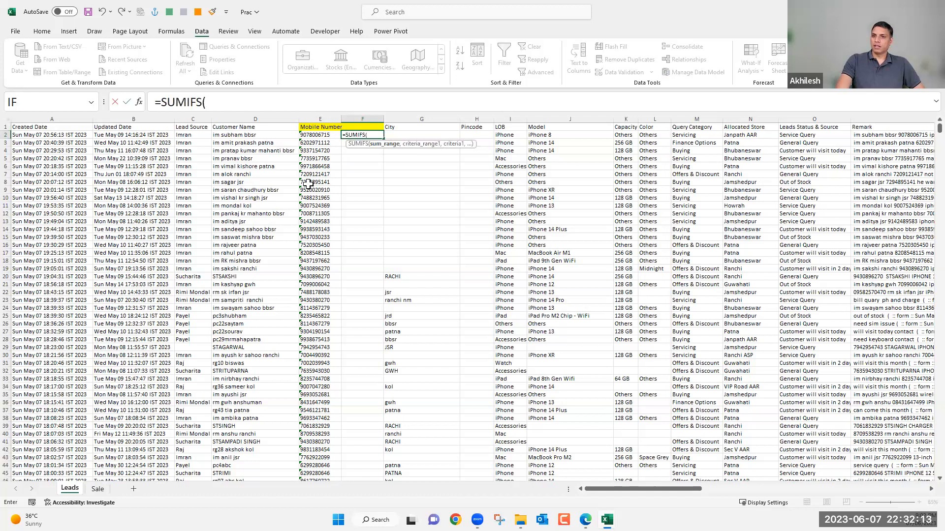
click(97, 489)
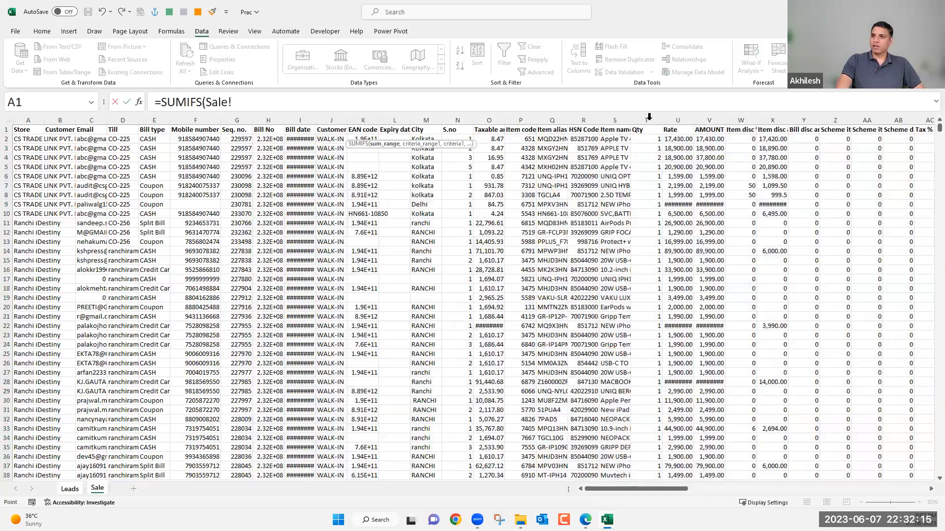
click(647, 117)
text(,)
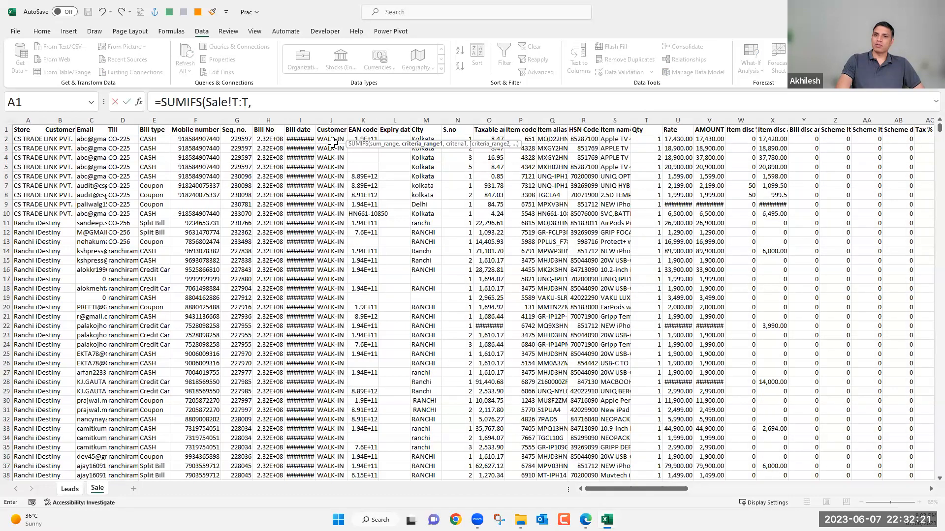
Complete the SUMIFS formula in F2 with Sale!CQ:CQ as the criteria range and Leads!E2 as the criterion.
drag(672, 489, 923, 486)
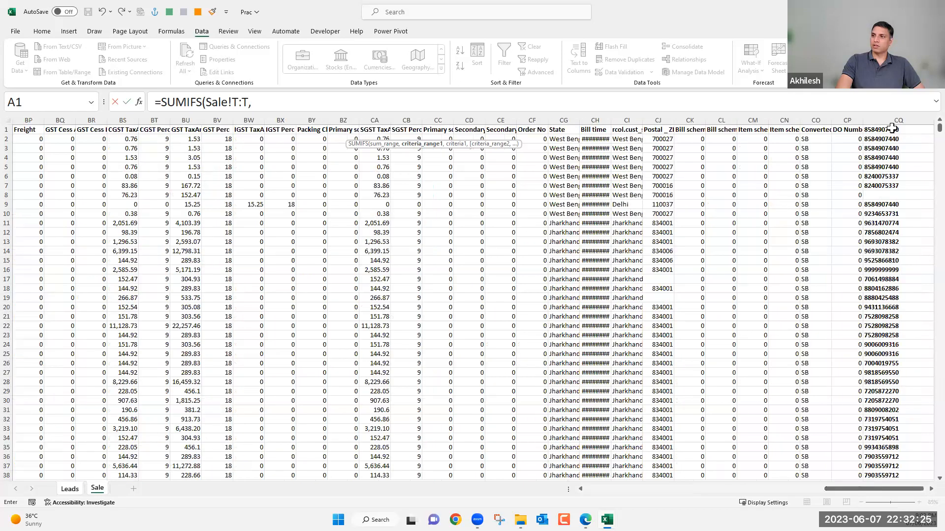
click(892, 118)
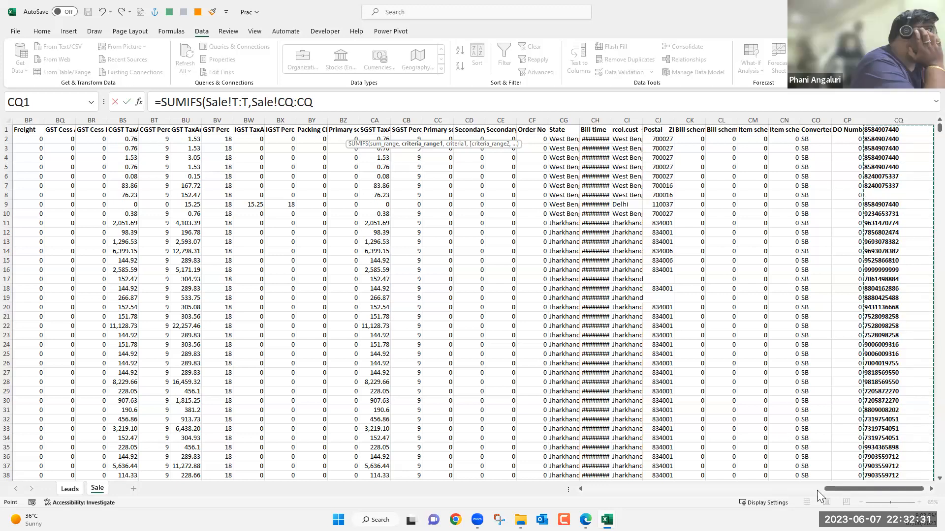
drag(555, 487, 499, 481)
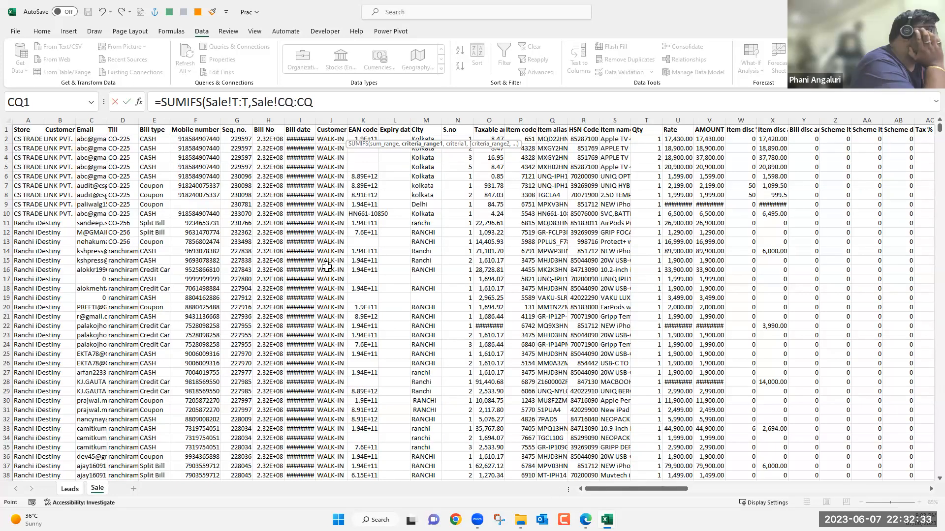
text(,)
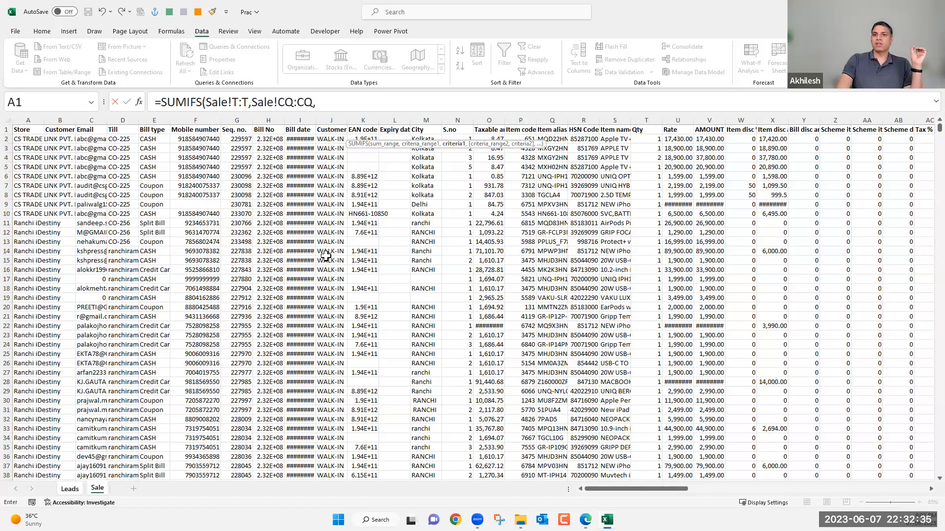
click(74, 490)
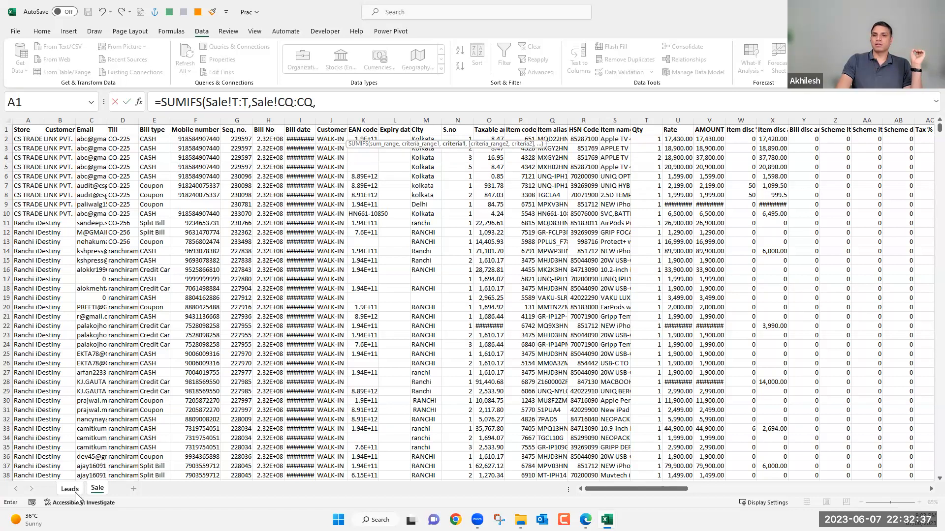
click(370, 137)
click(321, 135)
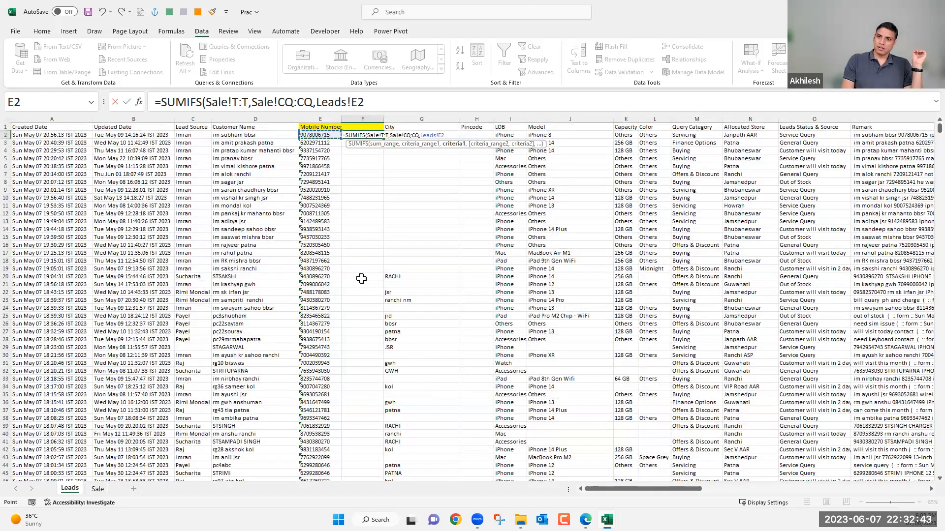
text())
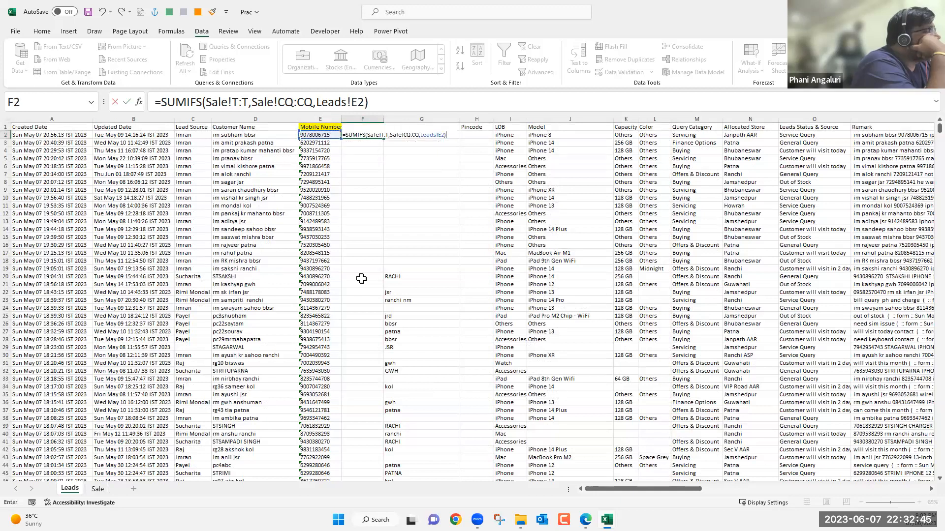
key(Return)
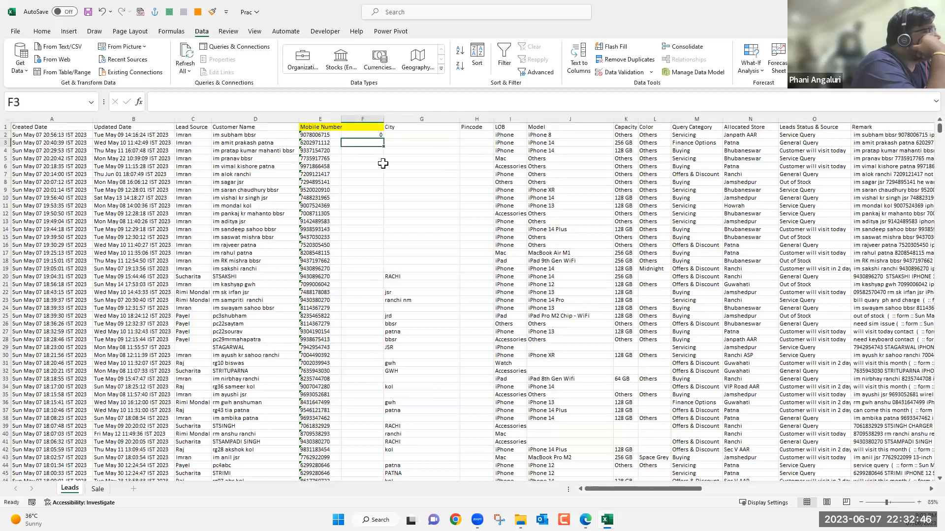
Fill the SUMIFS formula from F2 down column F for all lead rows.
click(382, 133)
key(ctrl+shift+Down)
key(ctrl+d)
scroll(379, 210, down, 1)
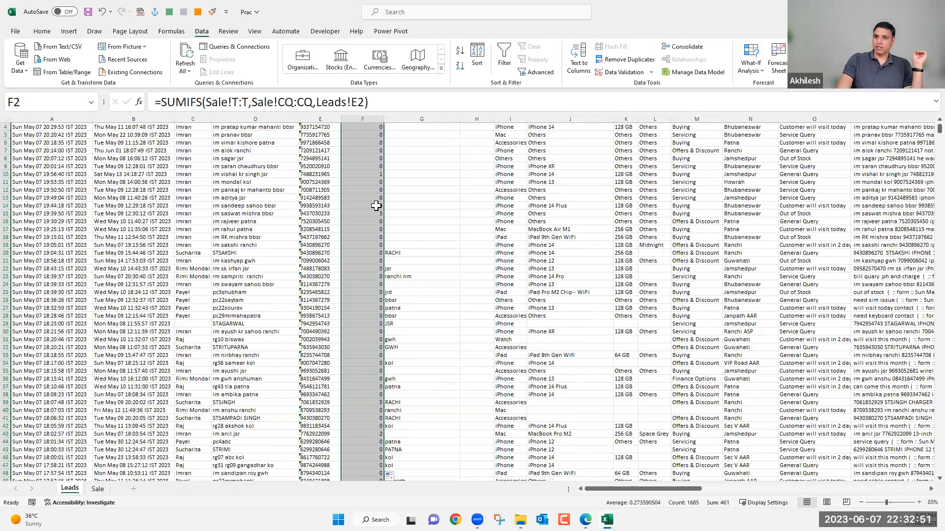
Examine the quantity totals in column F and the Query Category, LOB, Lead Source and Mobile Number columns of the Leads sheet.
drag(374, 207, 375, 215)
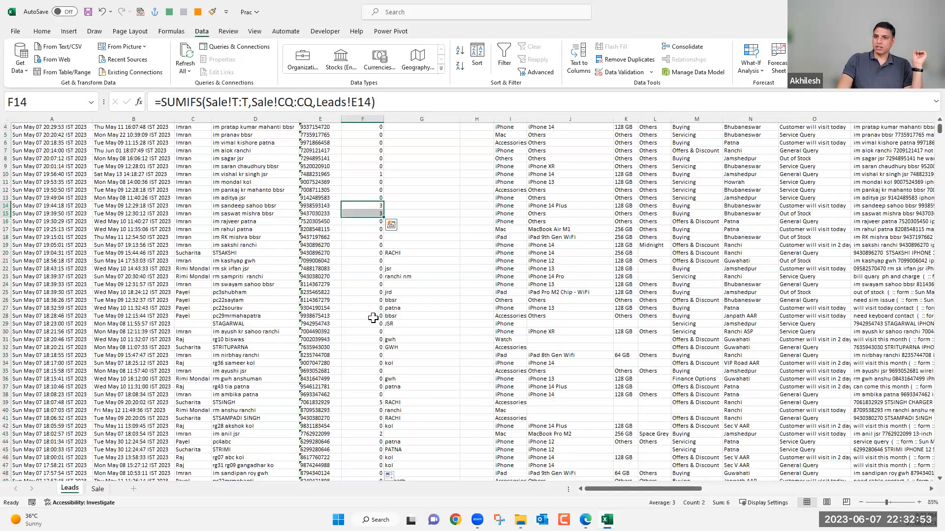
scroll(374, 319, down, 4)
scroll(372, 322, down, 8)
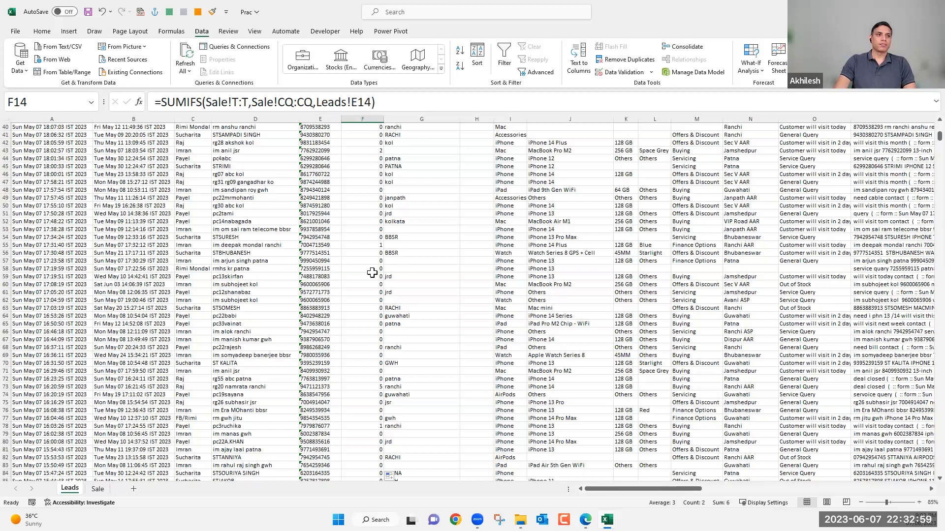
scroll(368, 225, up, 12)
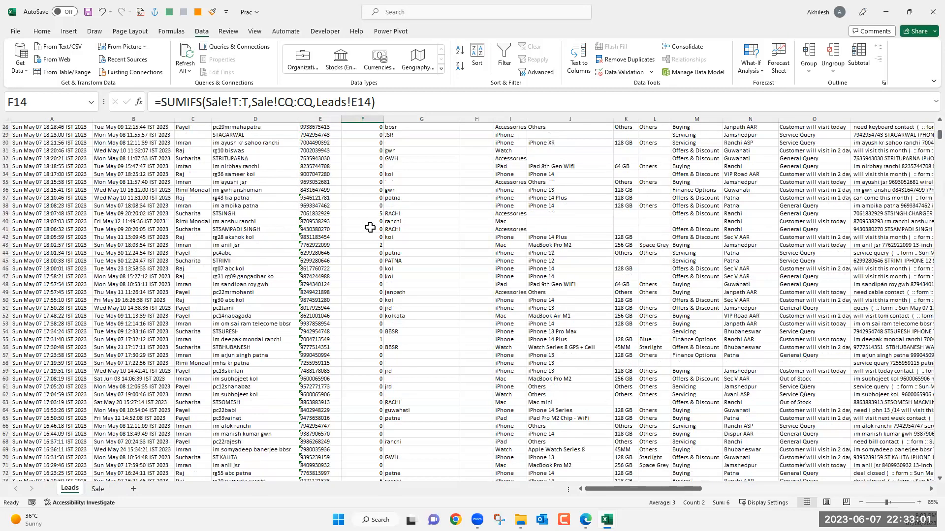
scroll(365, 223, up, 1)
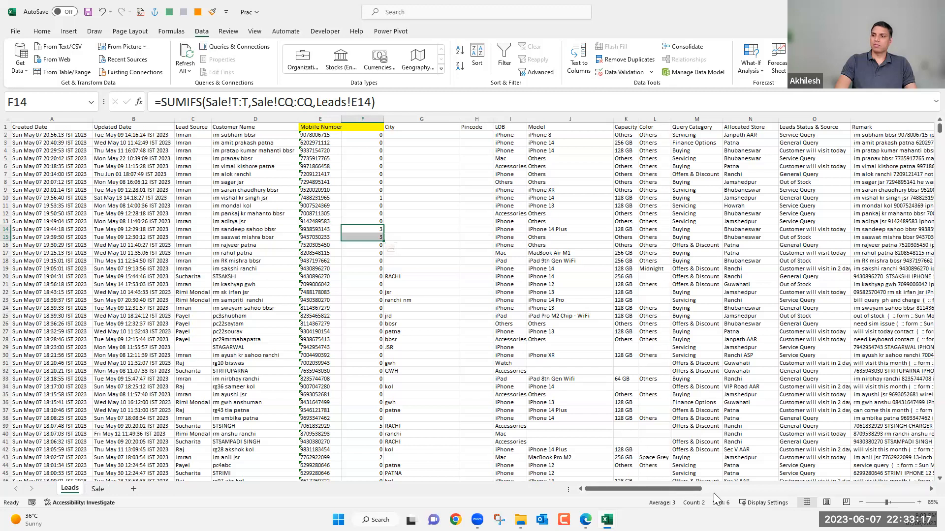
scroll(744, 505, right, 5)
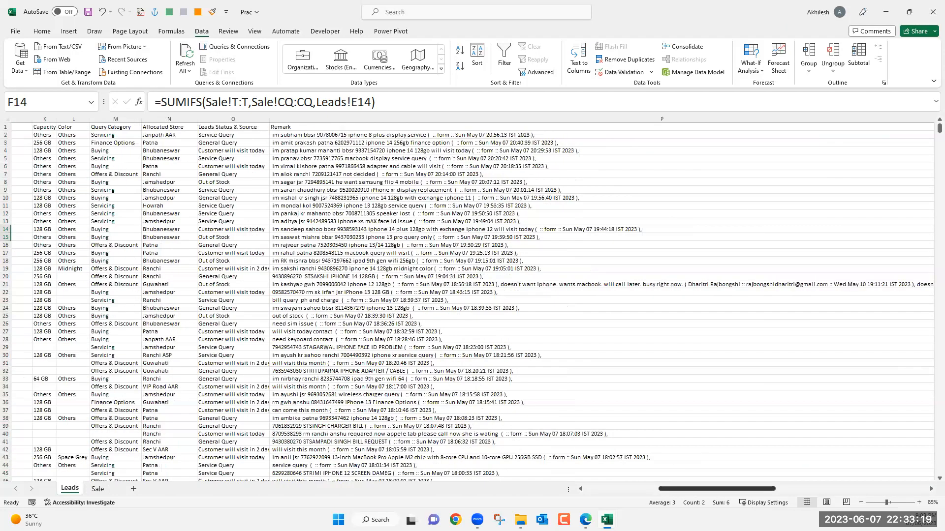
scroll(472, 300, right, 3)
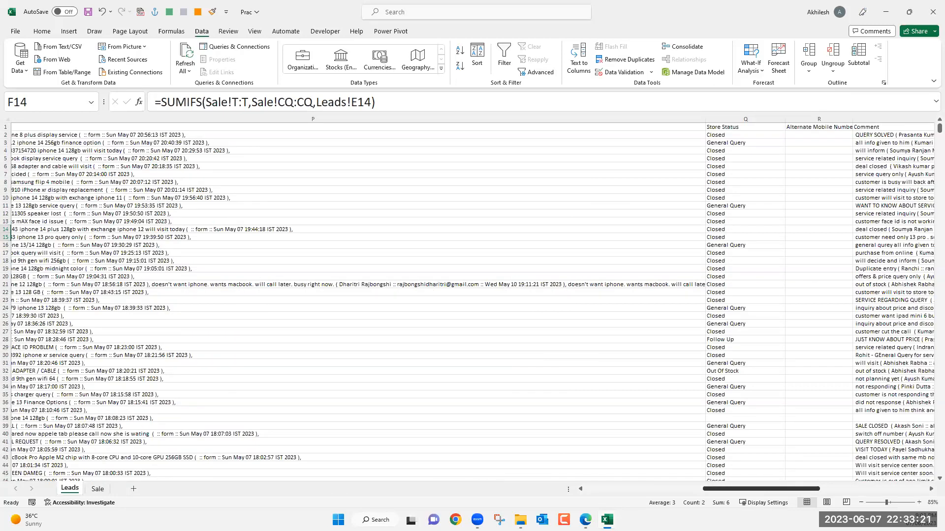
scroll(472, 300, left, 1)
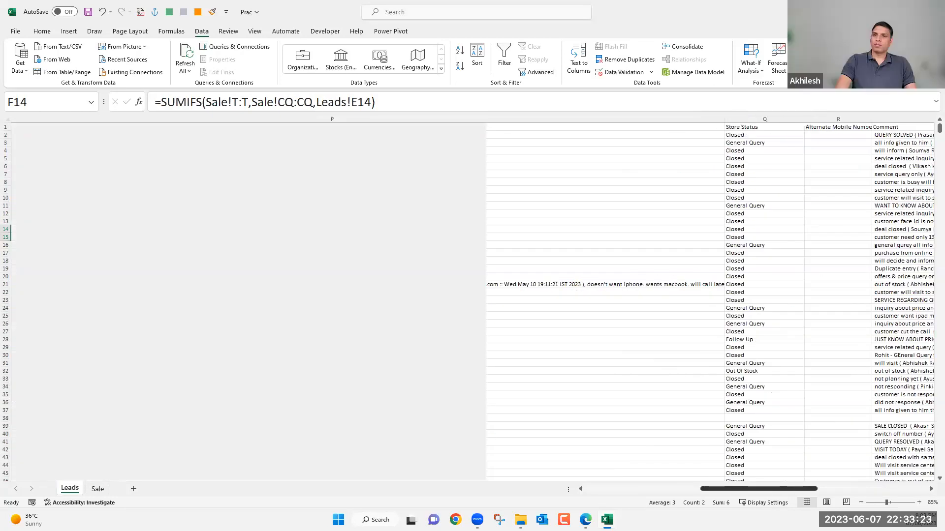
scroll(473, 300, left, 3)
scroll(392, 135, left, 5)
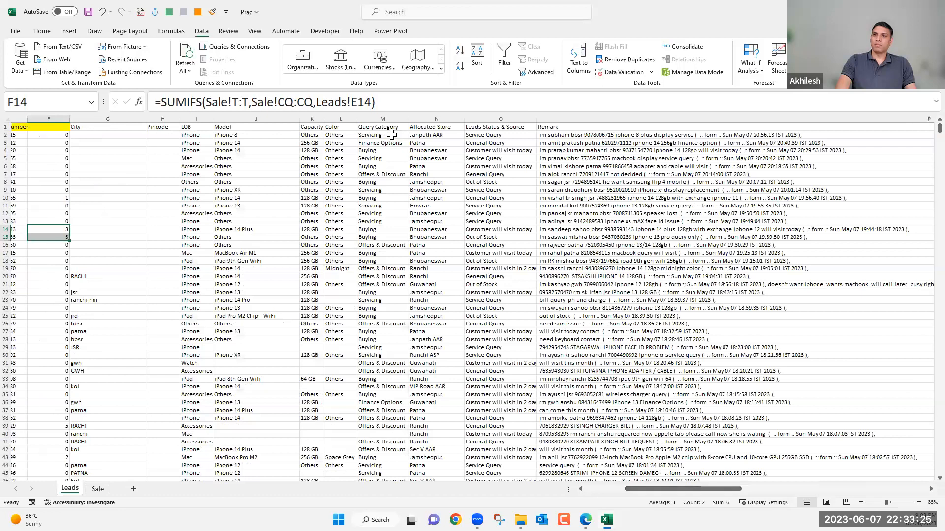
drag(382, 120, 377, 313)
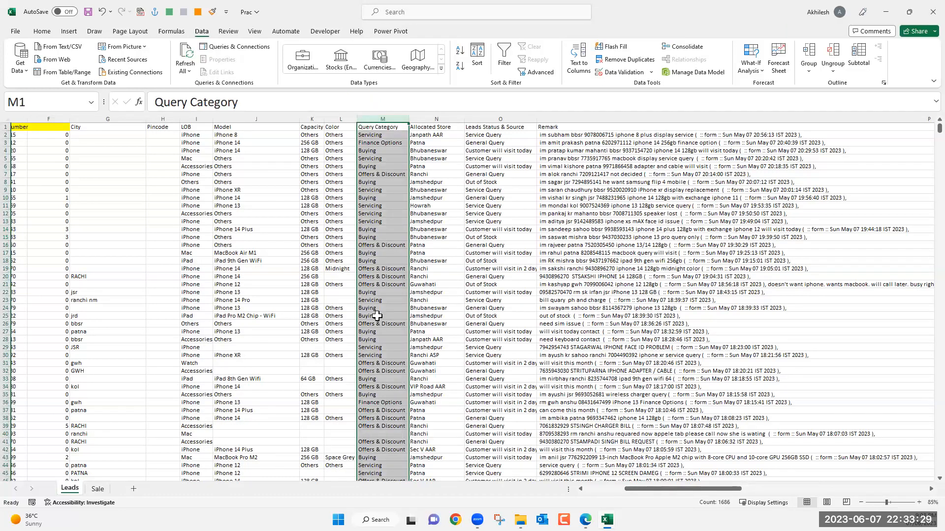
scroll(377, 316, down, 2)
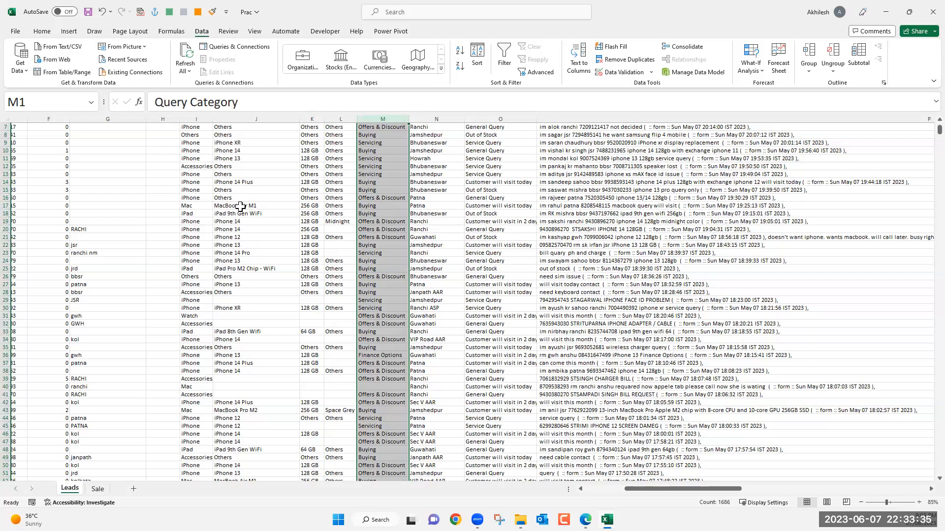
scroll(204, 122, up, 2)
click(205, 118)
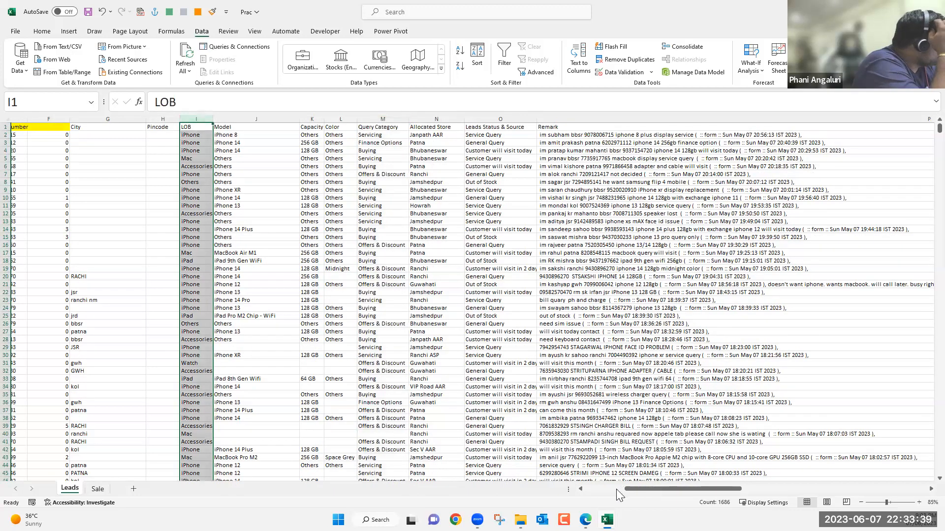
scroll(616, 489, left, 5)
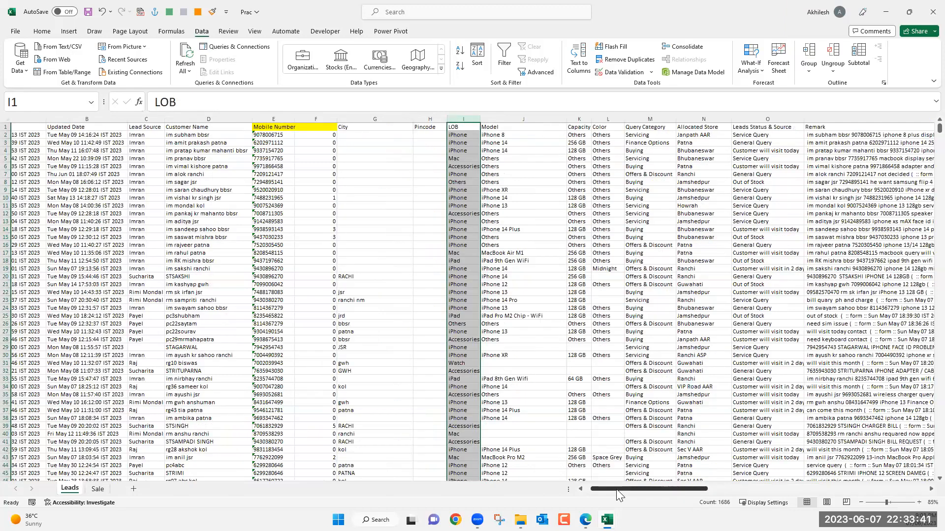
scroll(612, 493, left, 2)
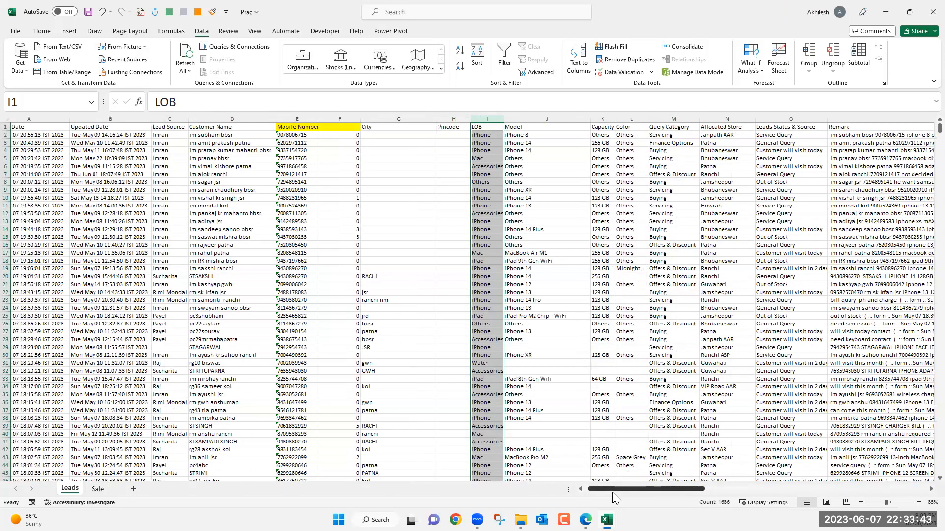
drag(184, 135, 192, 237)
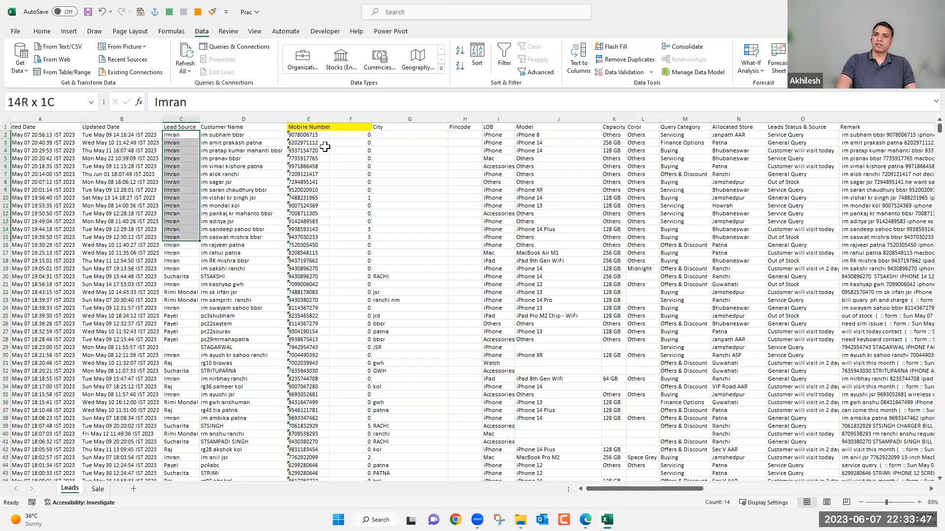
drag(320, 135, 322, 229)
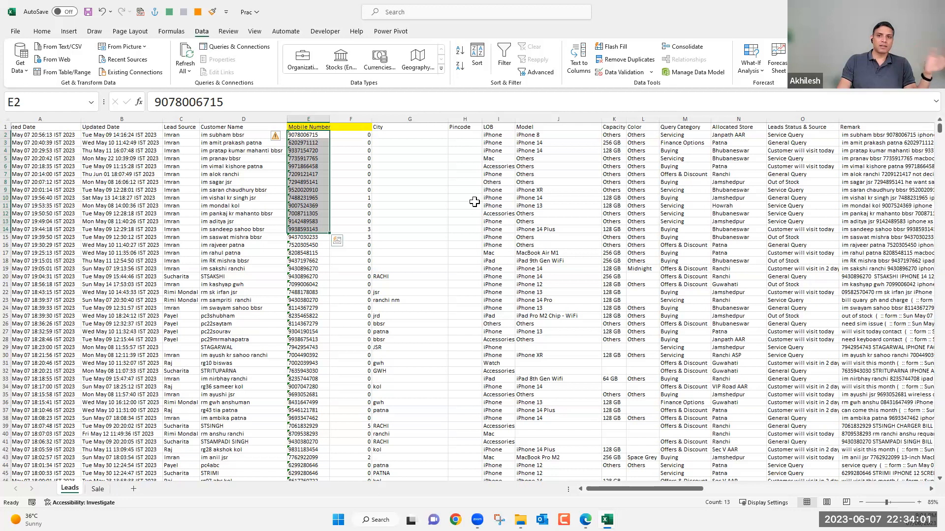
Try to create a PivotTable from the Leads sheet data.
click(246, 197)
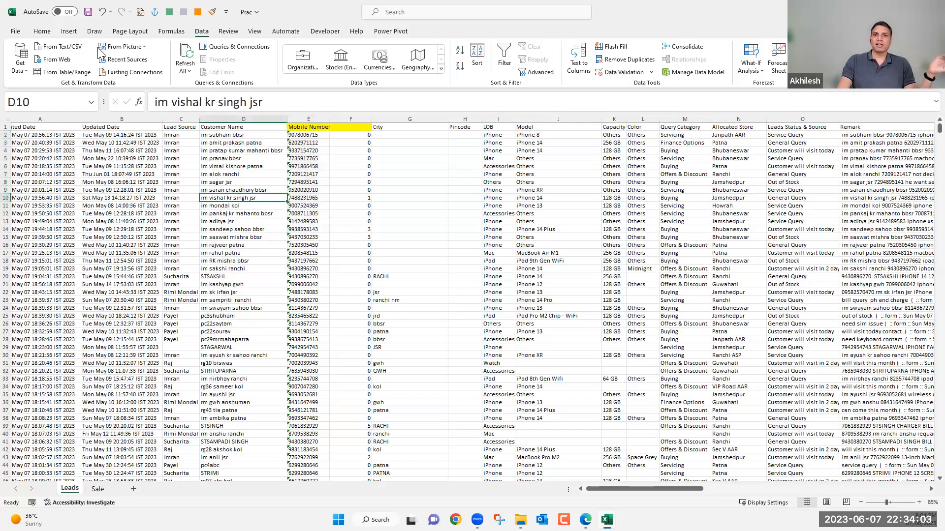
key(alt+n)
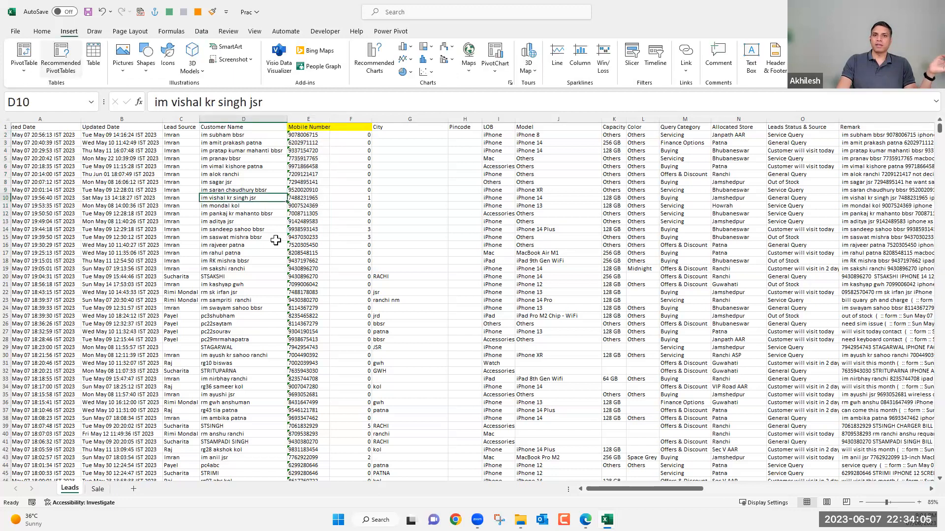
key(v)
key(t)
click(775, 380)
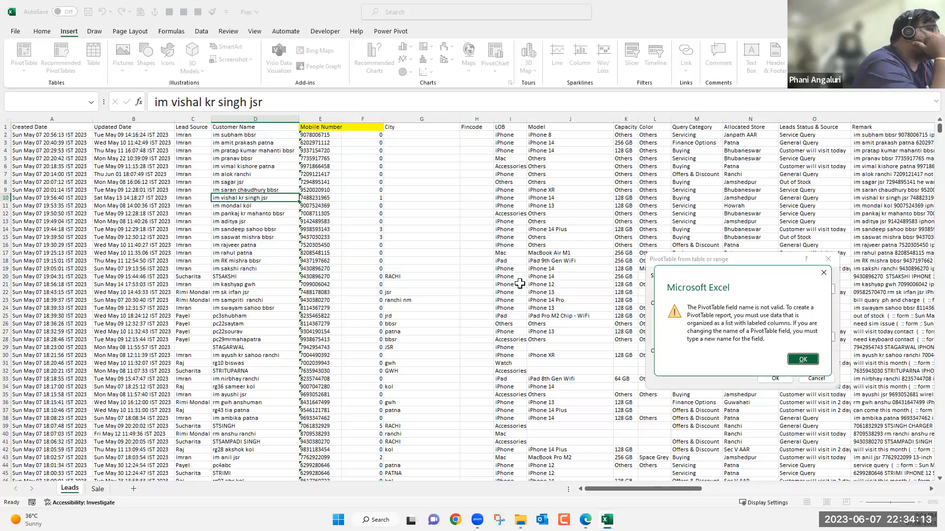
key(Return)
key(Escape)
Enter Qty as the header of the SUMIFS column in F1 of the Leads sheet.
click(362, 127)
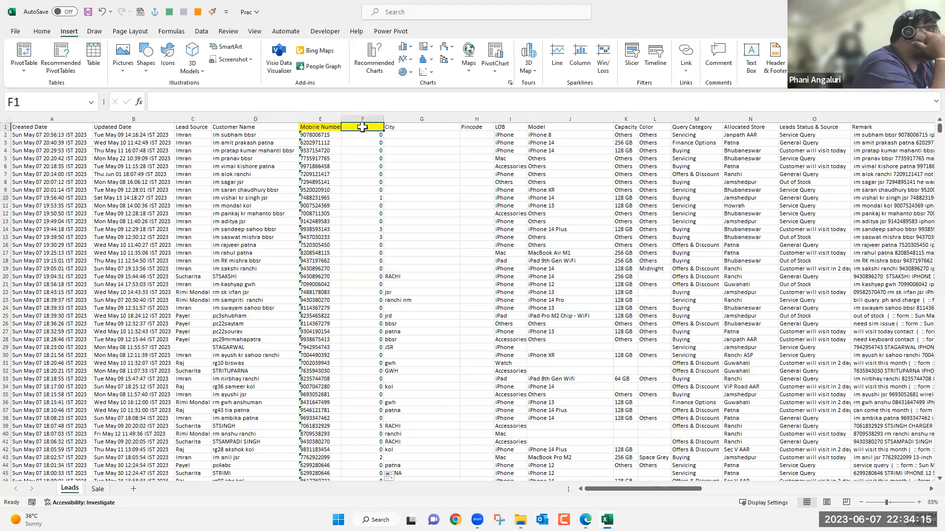
text(Qty)
key(Return)
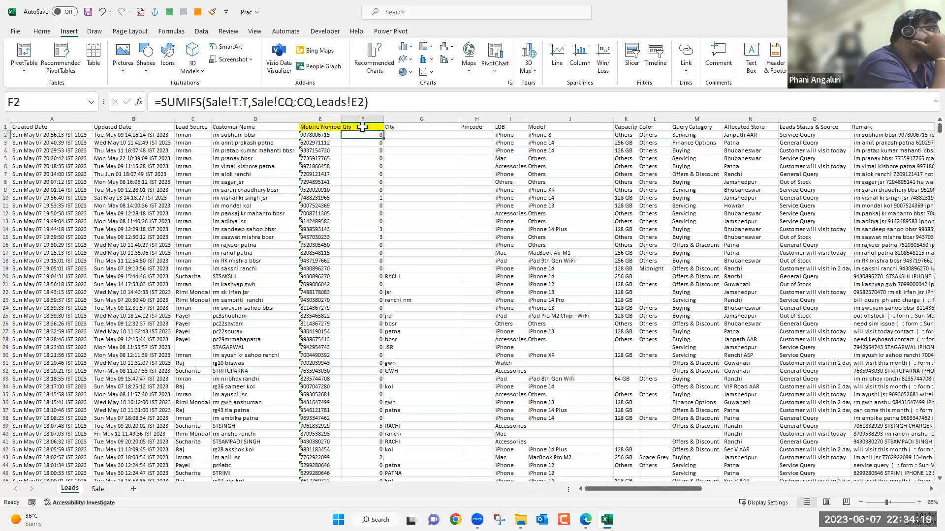
Create a PivotTable from the Leads data on a new worksheet, with Mobile Number as rows and the count of Model as values.
click(23, 54)
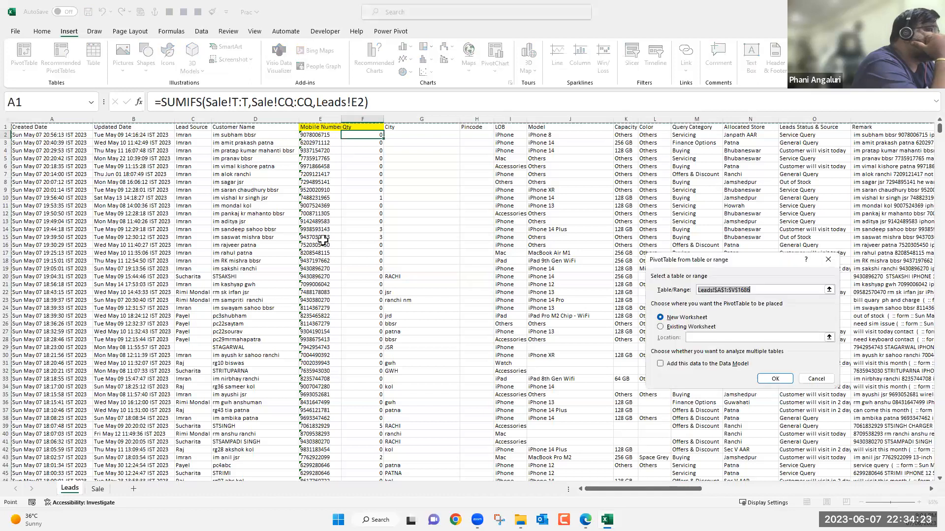
key(Return)
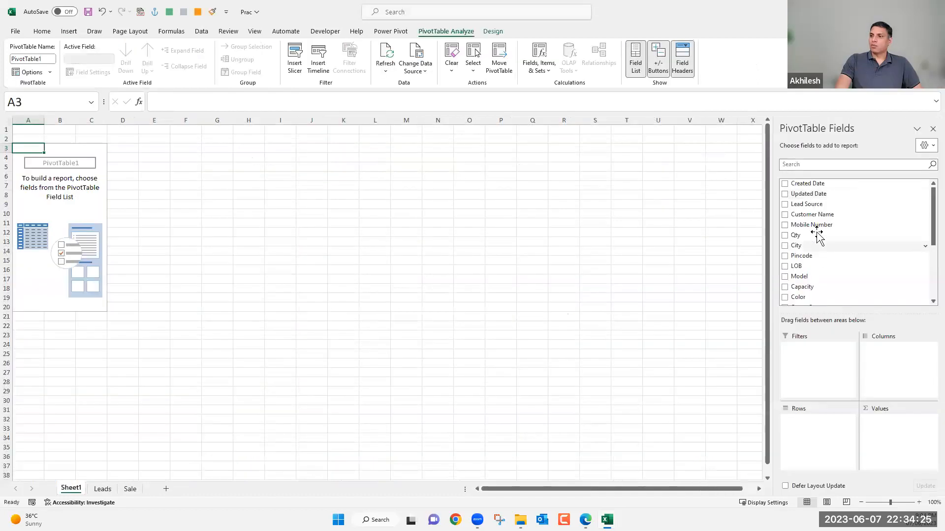
drag(819, 225, 822, 421)
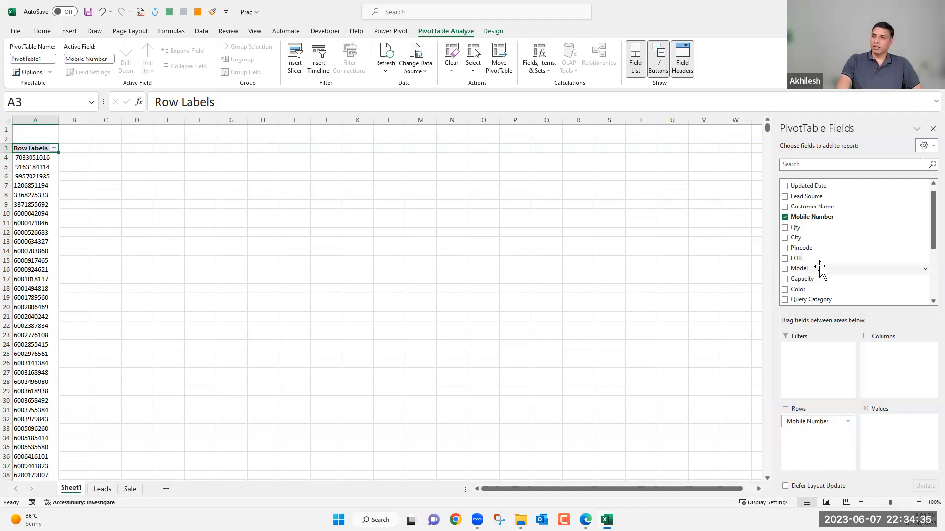
drag(801, 259, 892, 445)
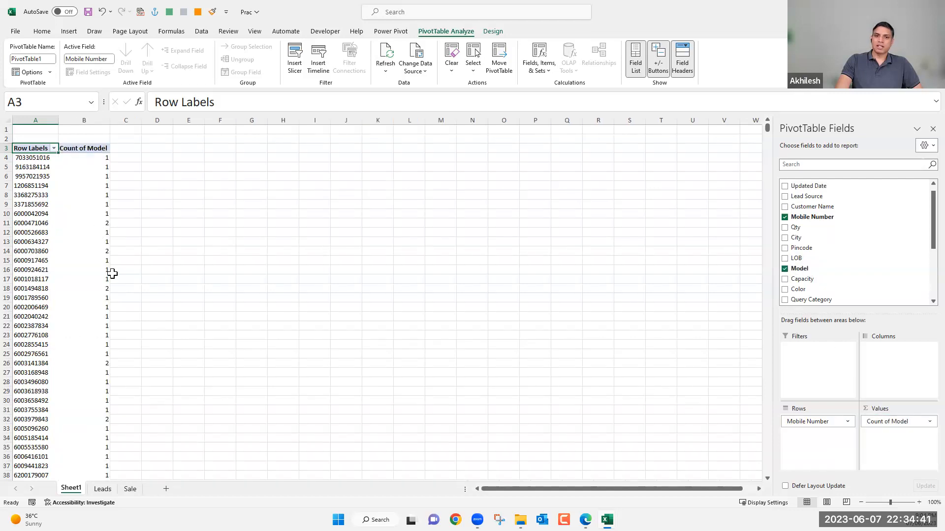
Review the model counts per mobile number and add the sum of Qty to the PivotTable's values.
click(100, 224)
key(Down)
key(Down)
key(Down)
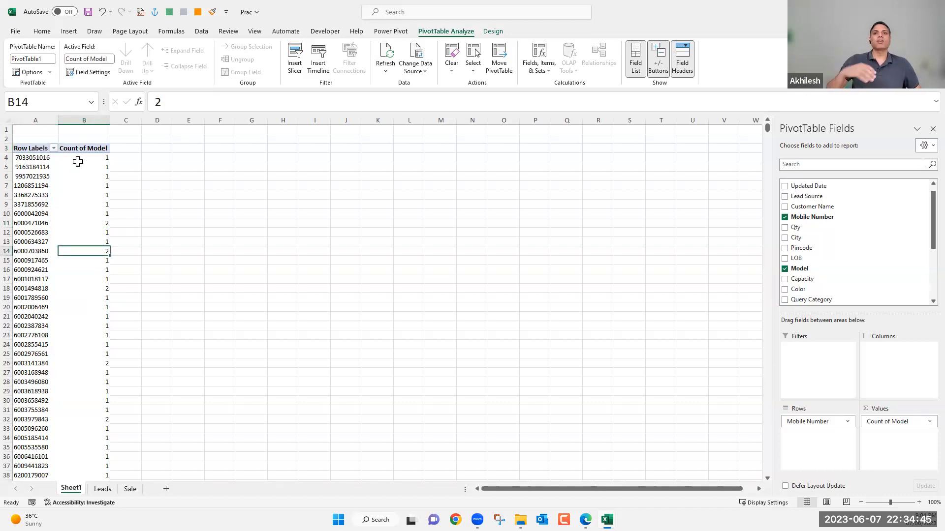
mouse_move(78, 161)
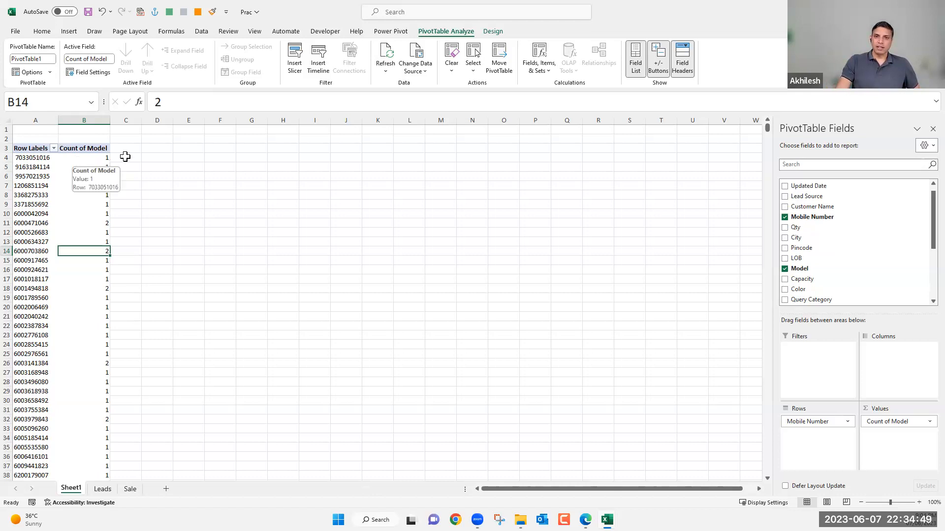
click(126, 158)
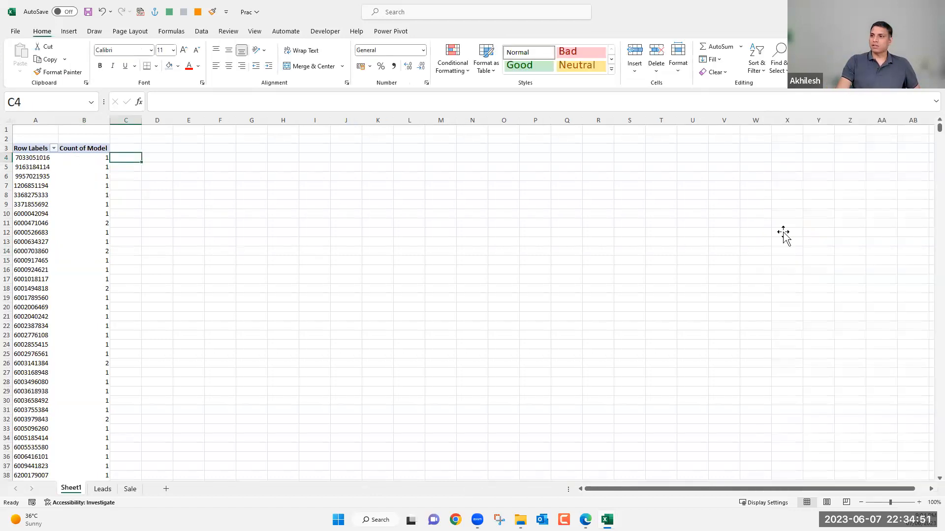
drag(807, 228, 894, 439)
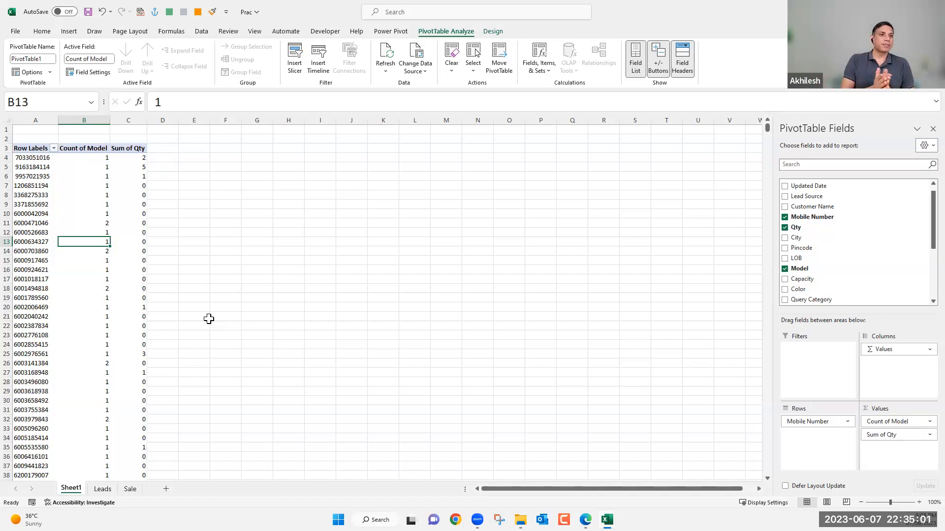
click(102, 165)
mouse_move(102, 165)
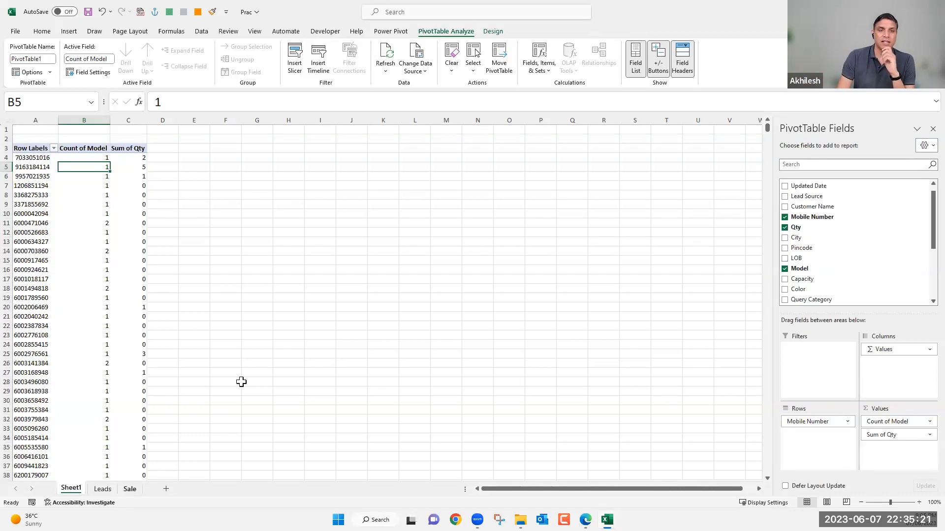
Save the Collection Actual FY_23-24 xlsx file to the Downloads folder and switch to that workbook.
key(ctrl+Page_Down)
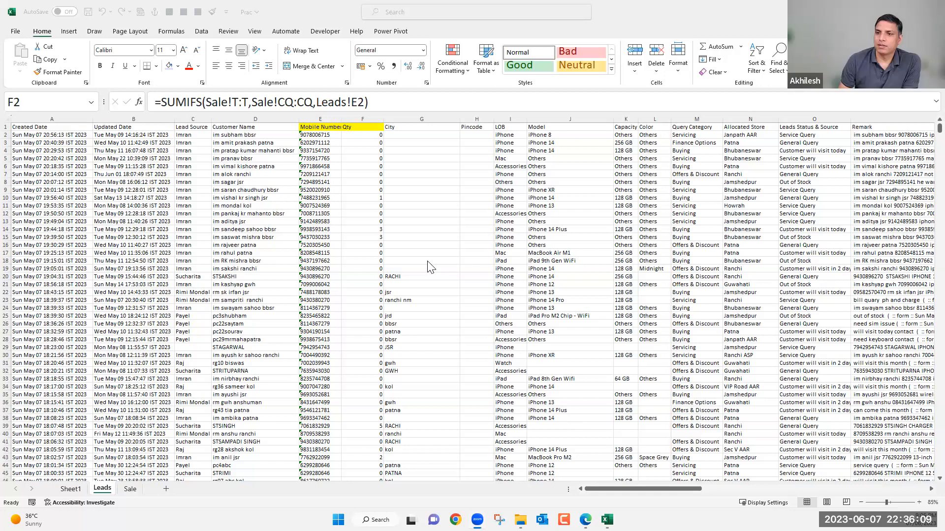
key(F12)
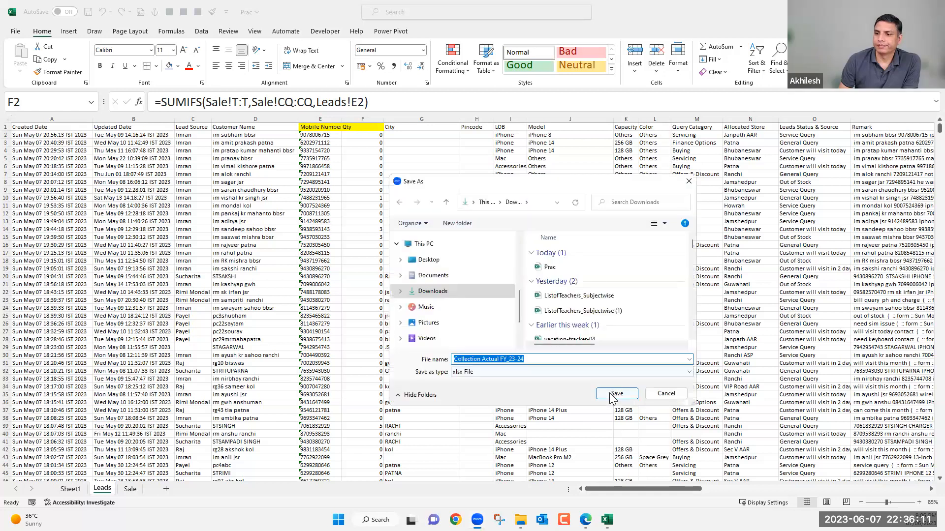
click(608, 394)
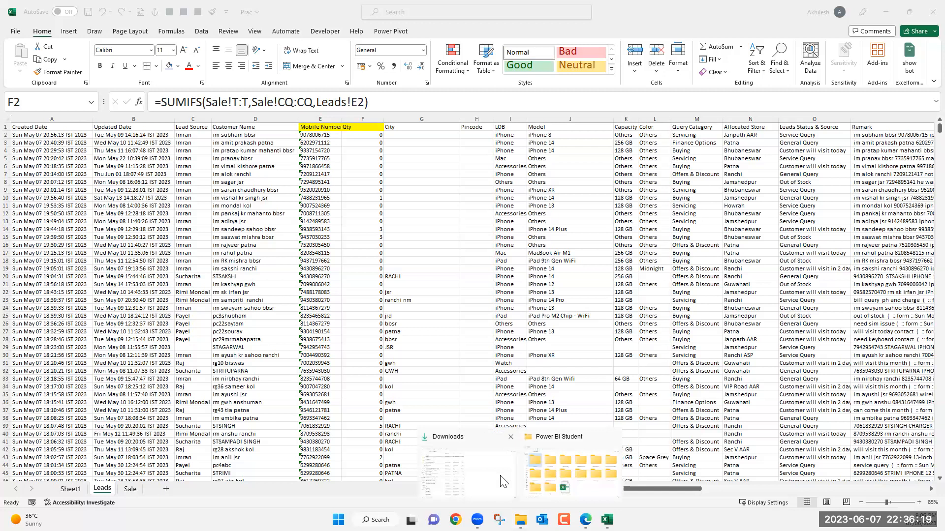
click(502, 481)
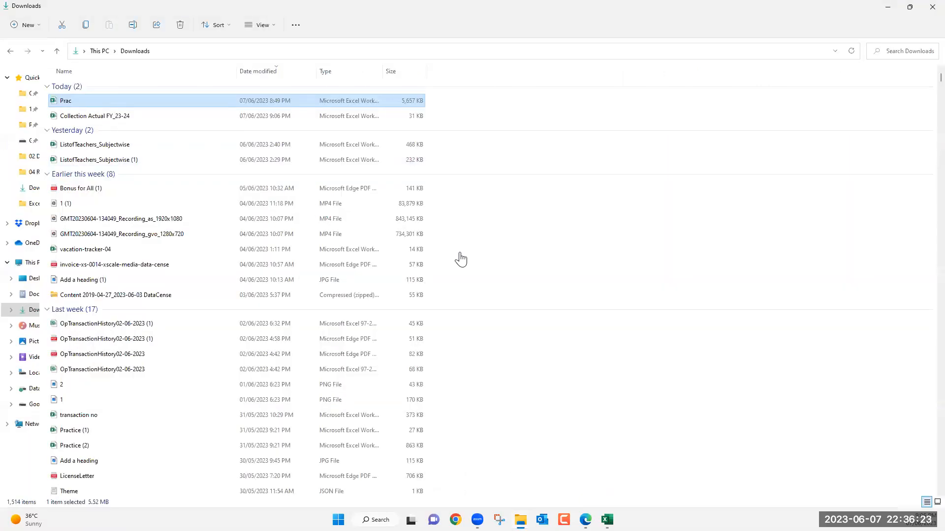
key(alt+Tab)
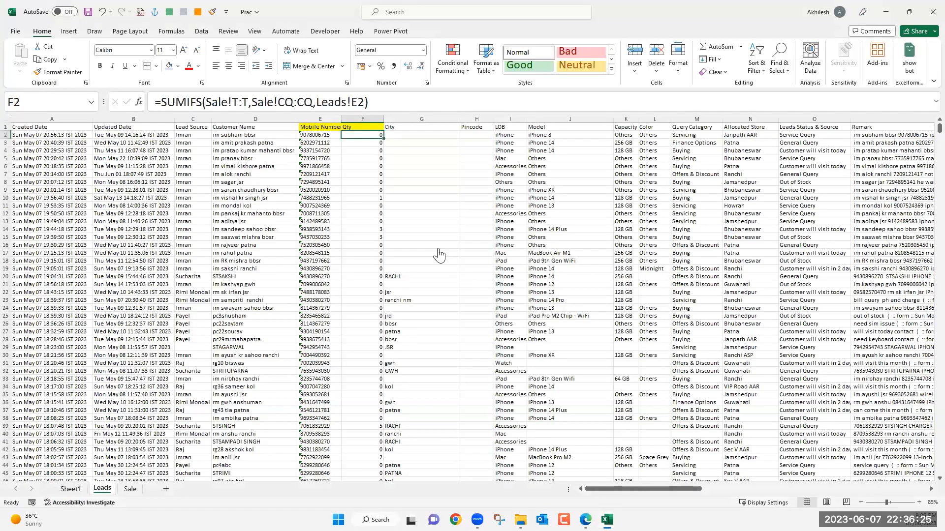
key(alt+Tab)
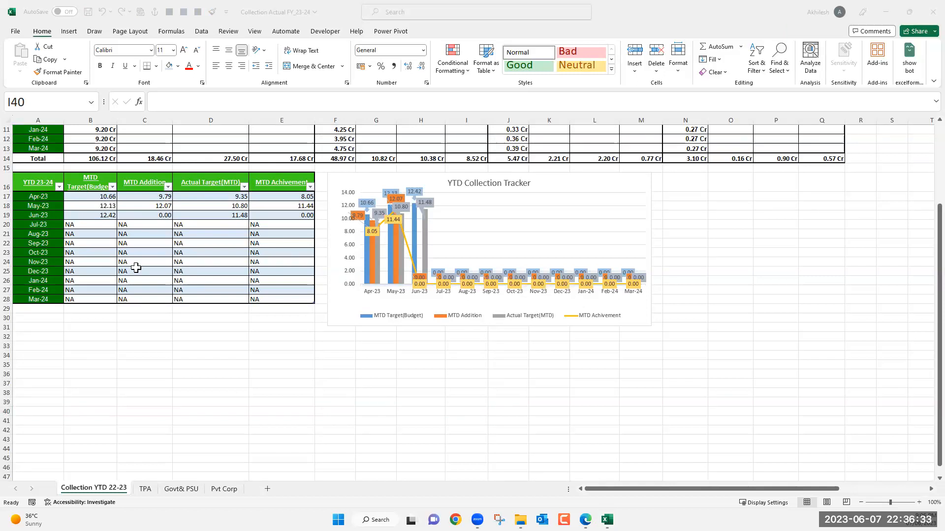
Replace "NA" with NA() in the IF formula of B17 and fill it down the MTD Target(Budget) column to row 28.
click(88, 233)
click(85, 224)
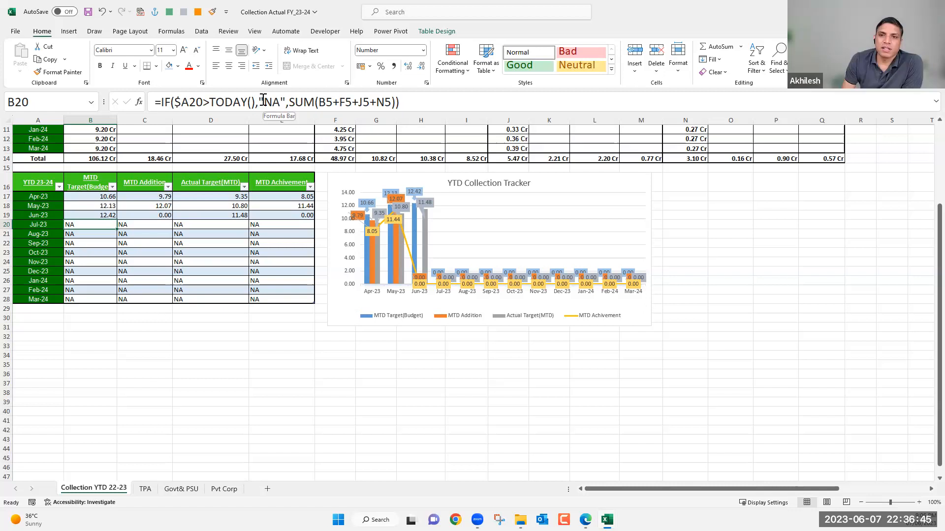
click(97, 197)
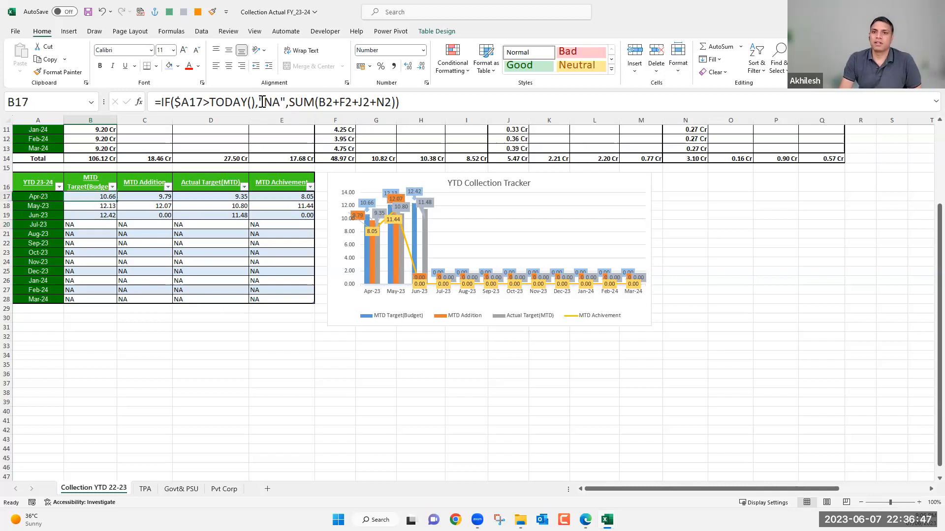
double_click(283, 100)
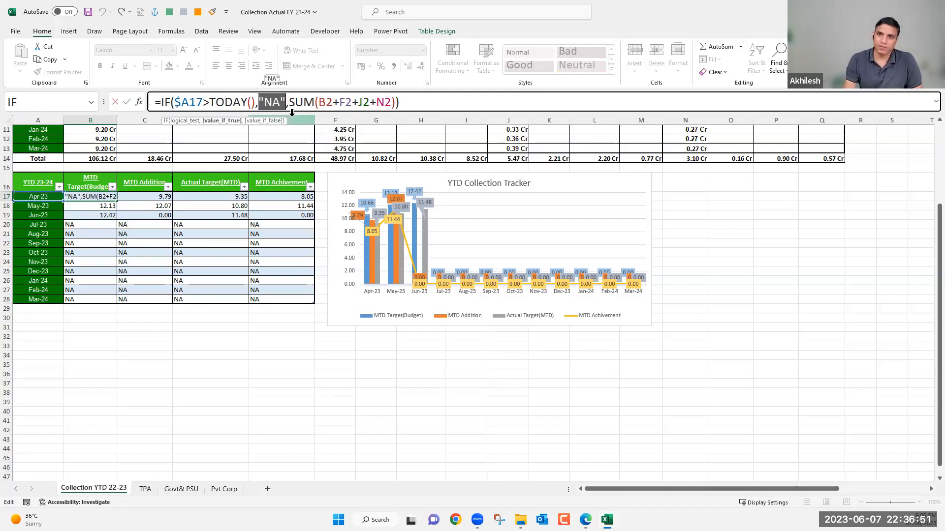
text(na)
key(Tab)
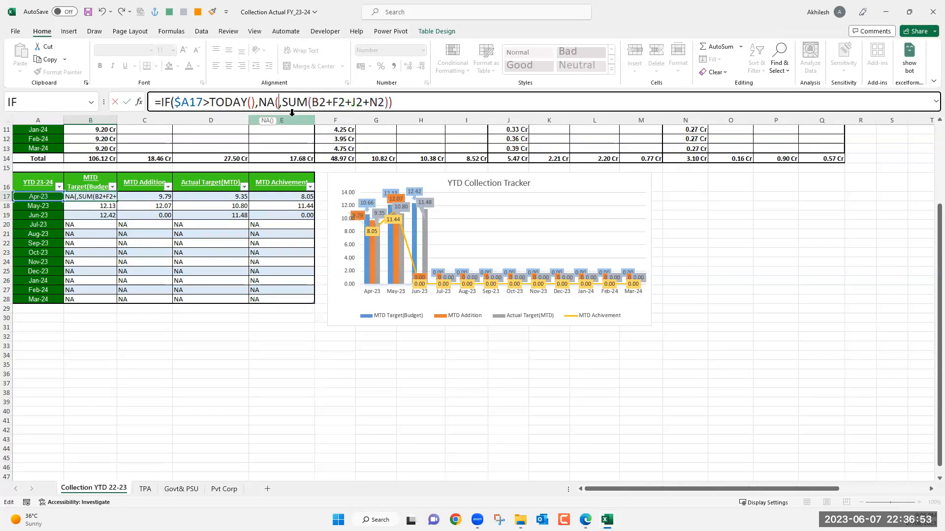
text())
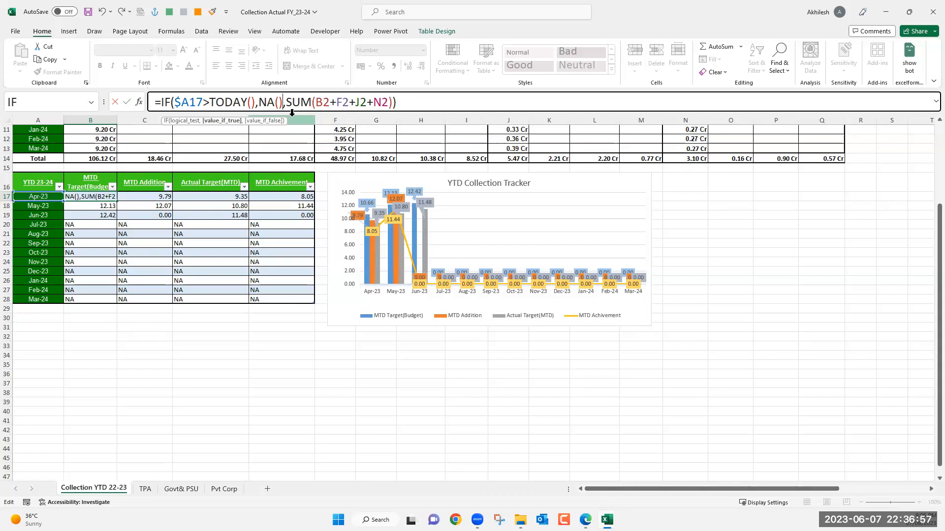
key(Return)
click(113, 196)
double_click(117, 200)
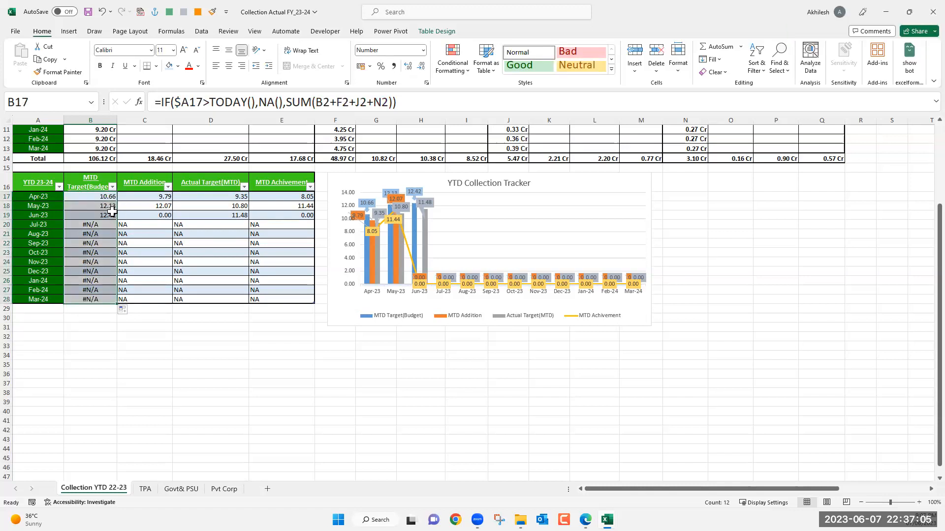
Replace "NA" with NA() in the IF formula of C17 for the MTD Addition column.
click(136, 196)
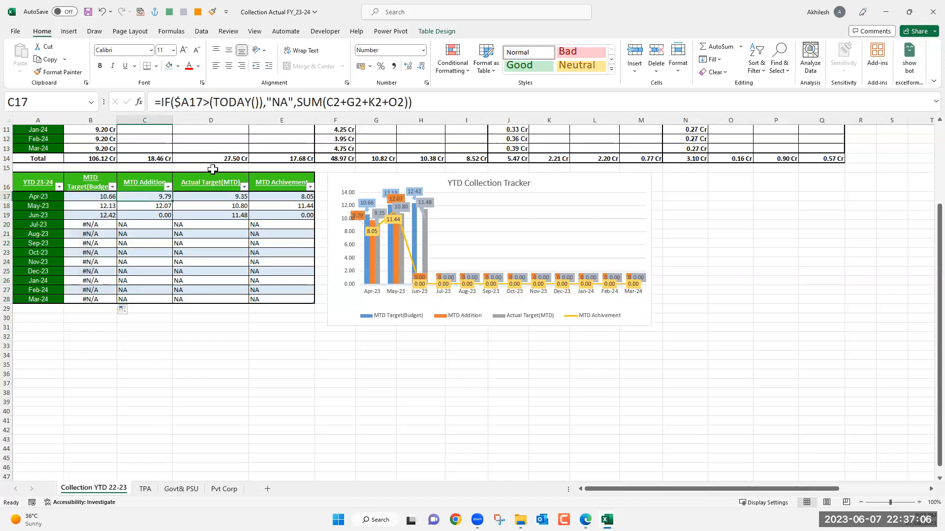
click(270, 101)
key(BackSpace)
click(287, 102)
key(BackSpace)
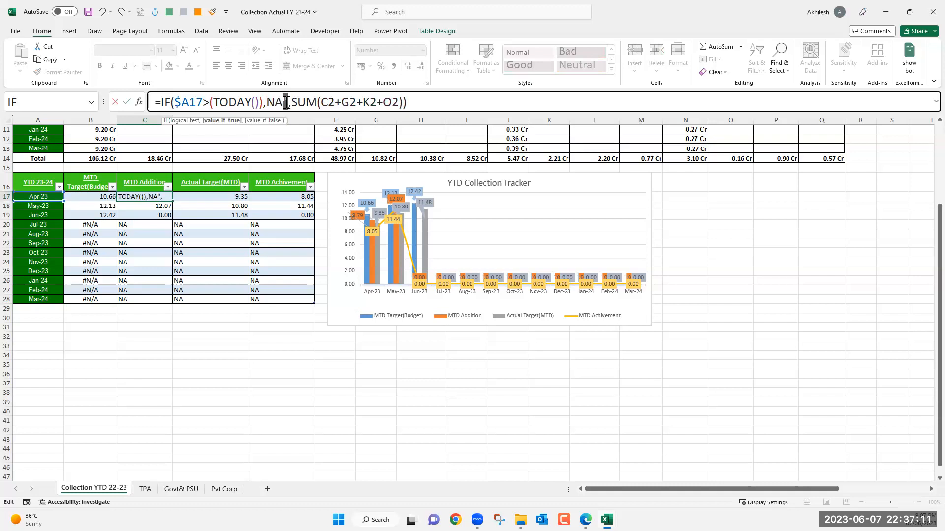
text(())
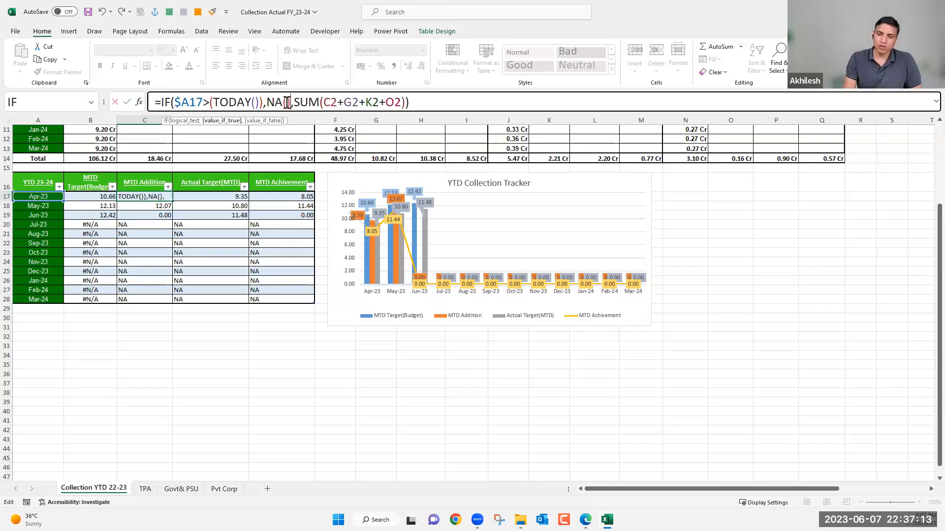
key(Return)
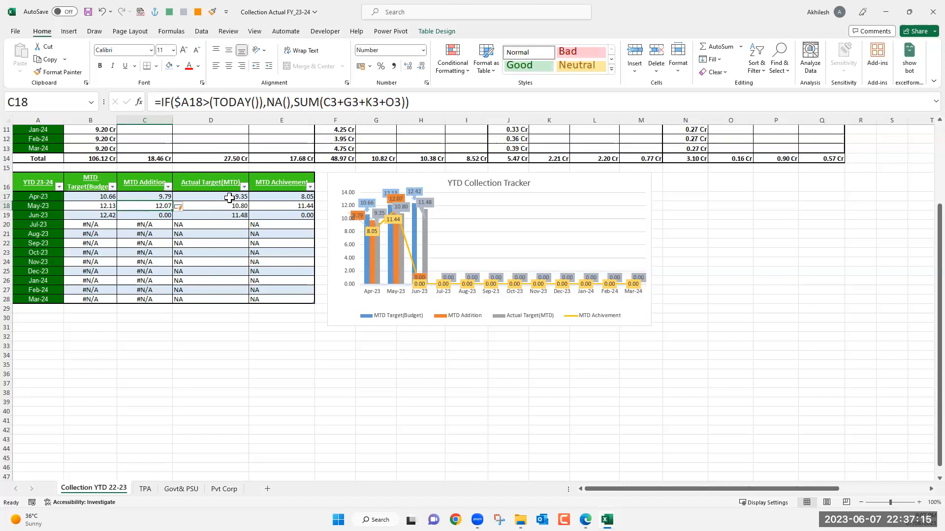
Replace "NA" with NA() in the IF formula of D17 for the Actual Target(MTD) column.
click(229, 198)
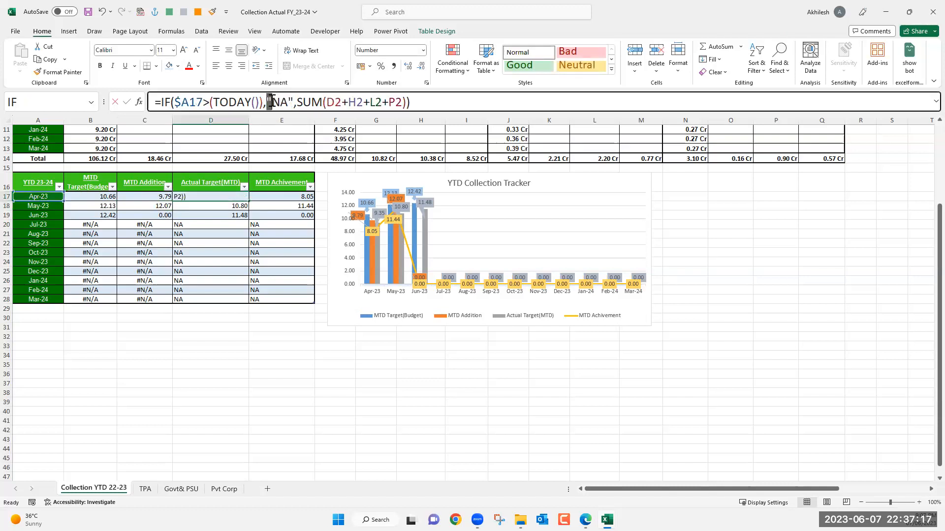
key(Delete)
drag(289, 102, 283, 101)
text(),NA)
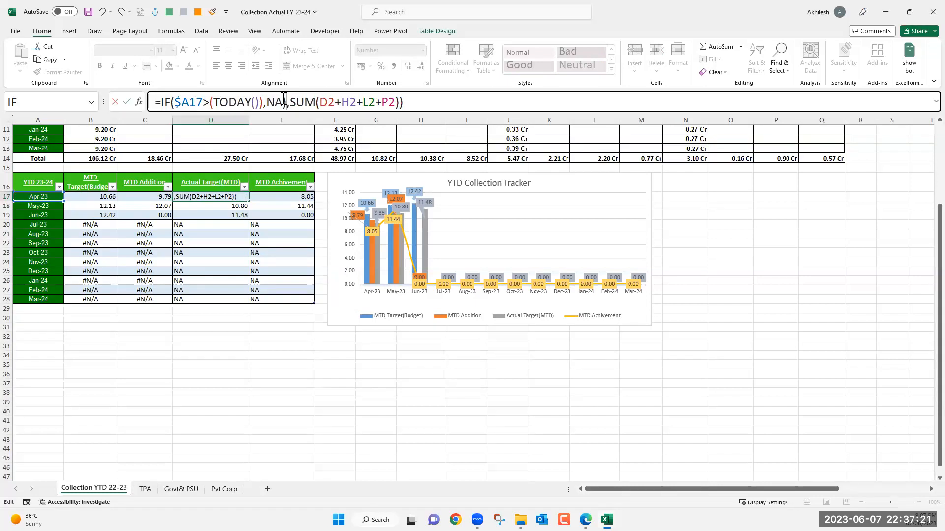
text(()
key(Return)
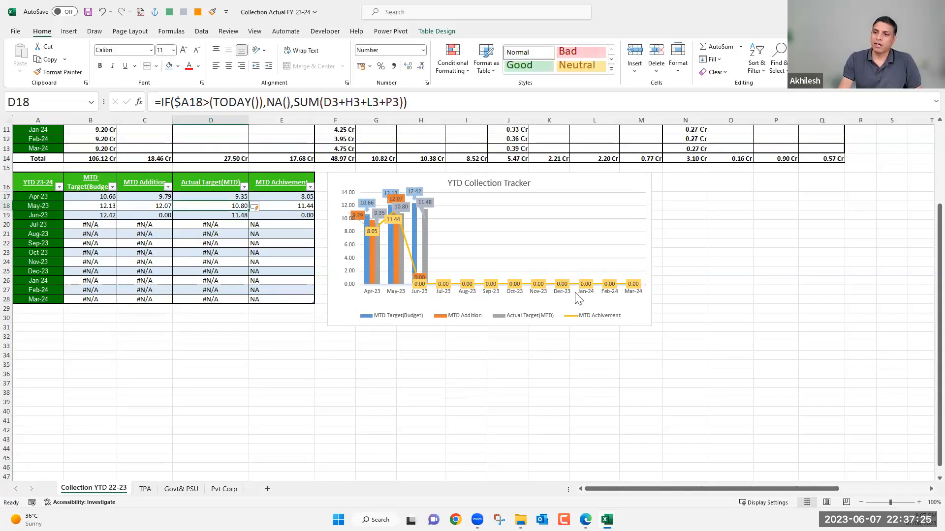
Replace "NA" with NA() in the IF formula of E17 for the MTD Achivement column.
click(282, 196)
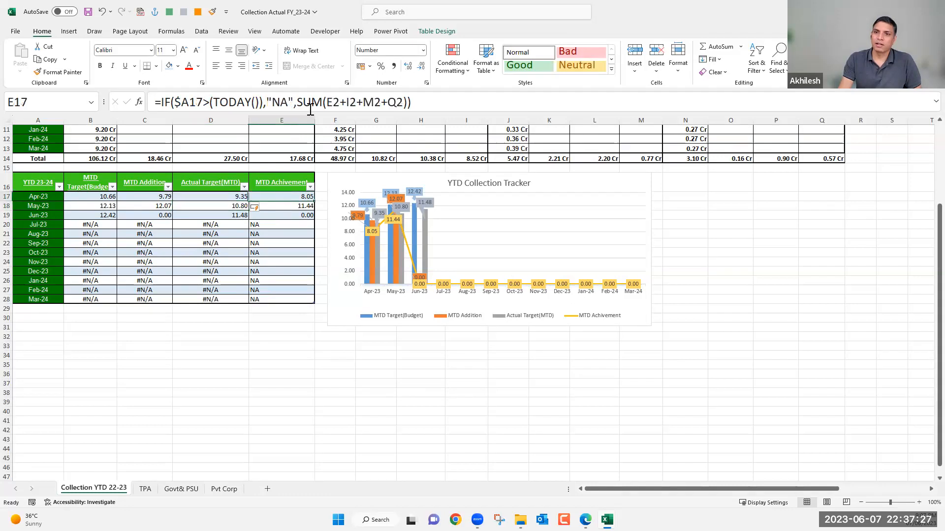
double_click(266, 101)
drag(267, 100, 267, 100)
text(NA()
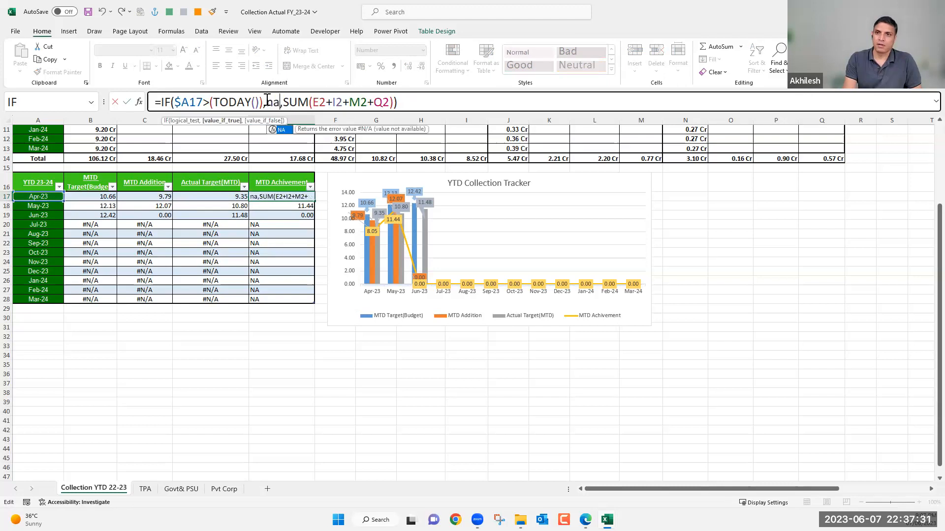
text())
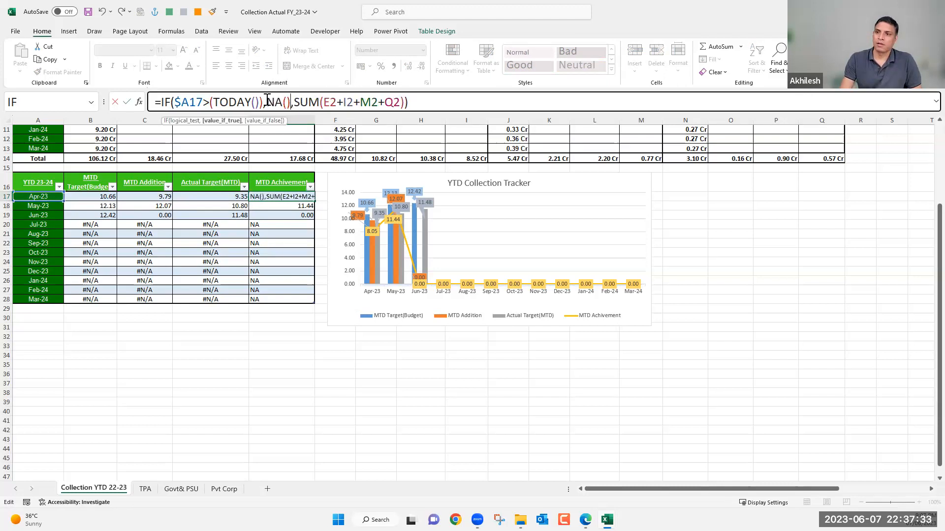
key(Return)
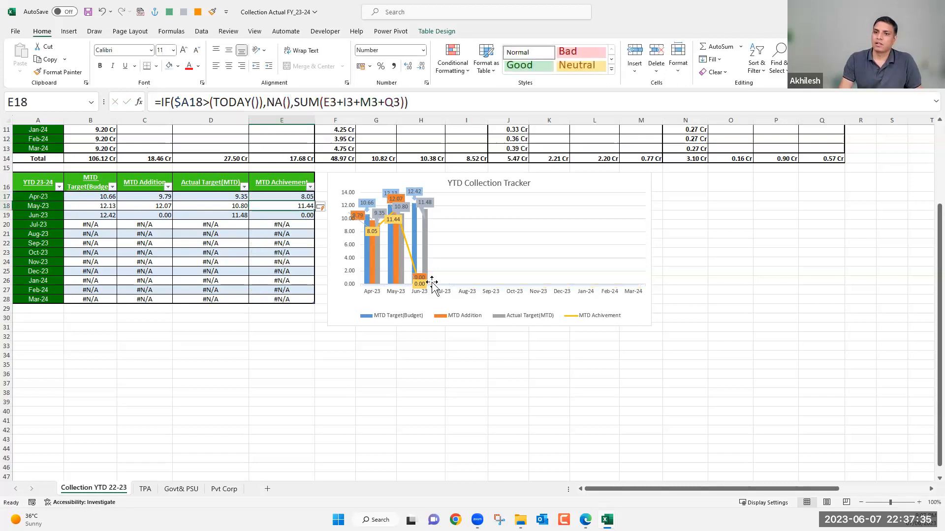
click(293, 215)
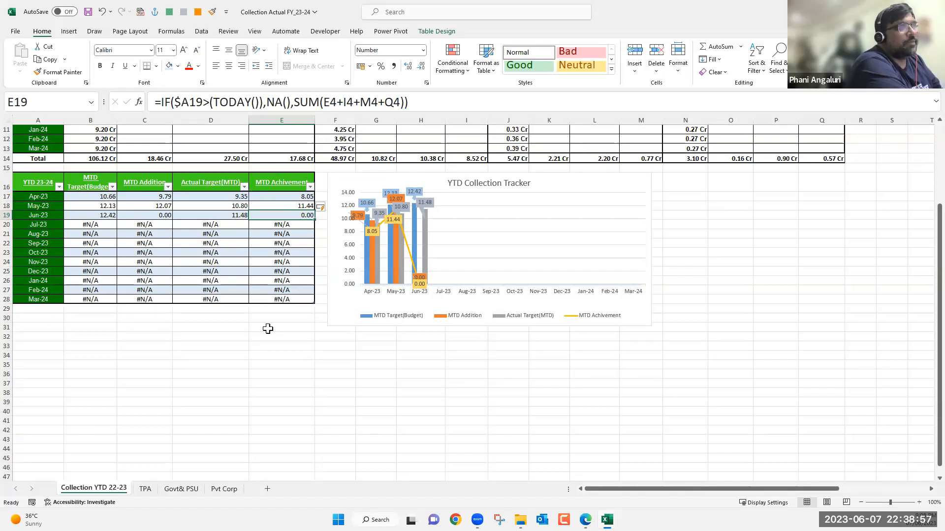
Insert a new blank worksheet after Collection YTD 22-23 and select cell B3.
click(269, 489)
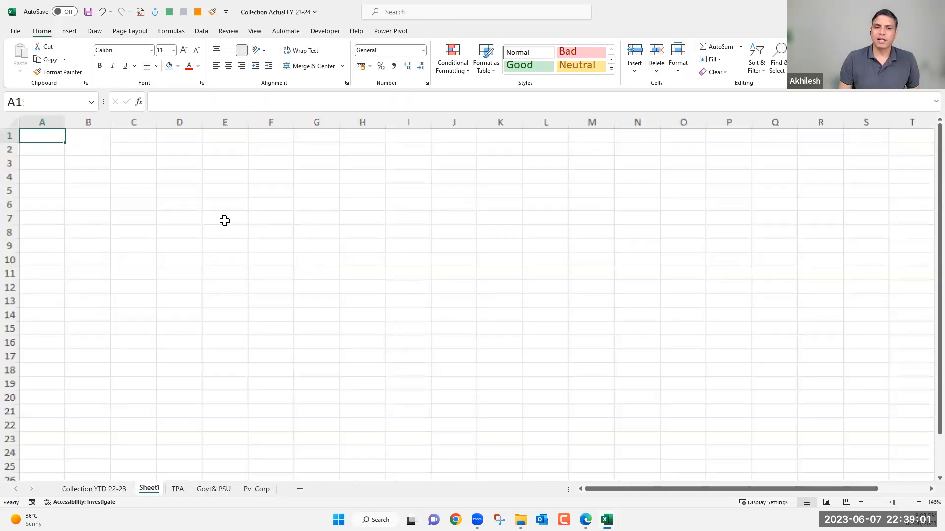
scroll(132, 184, up, 4)
click(132, 184)
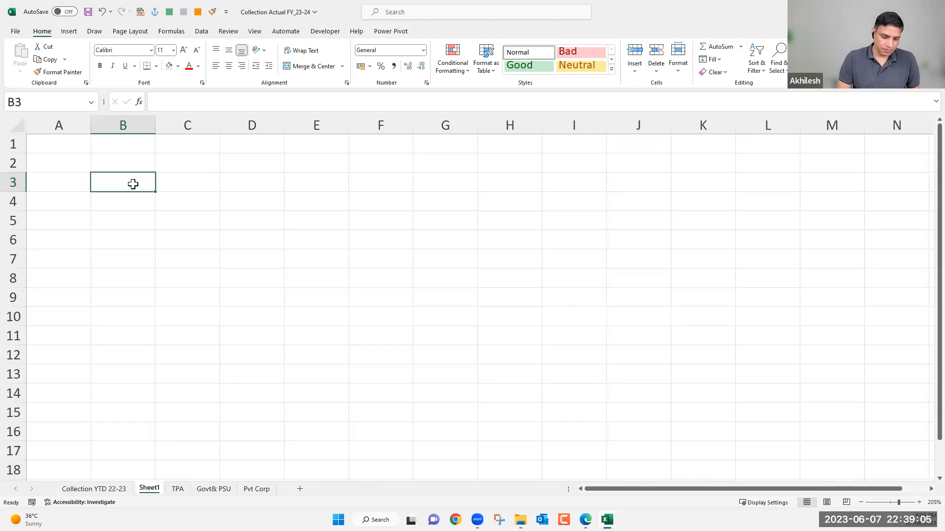
Enter the letters A, B, C and D down cells B3:B6.
text(A)
key(Return)
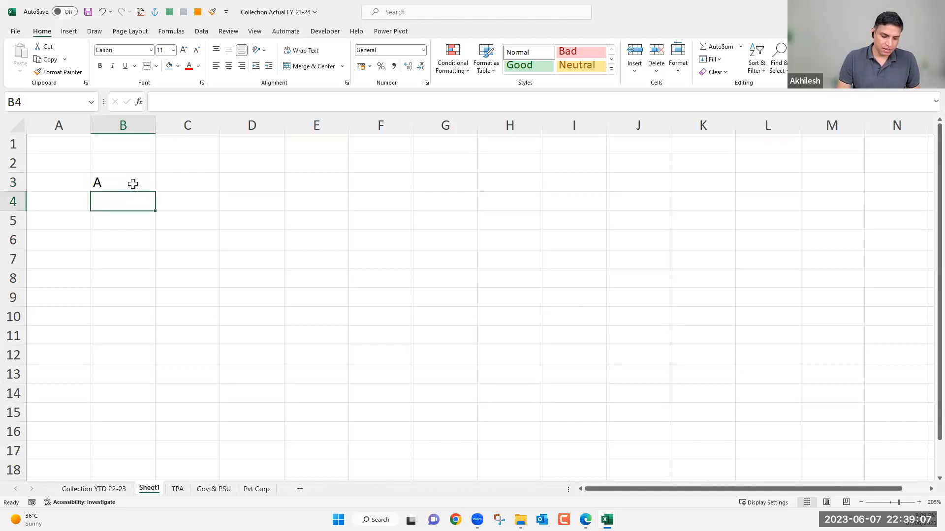
text(B)
key(Return)
text(C)
key(Return)
text(D)
key(Tab)
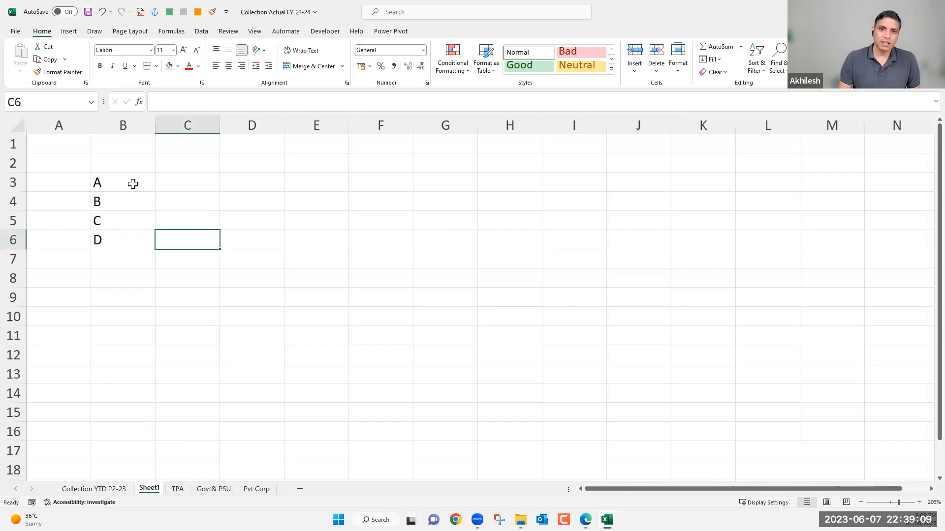
Enter a second list of letters G, H, E, F, H and I down cells D3:D8.
click(180, 184)
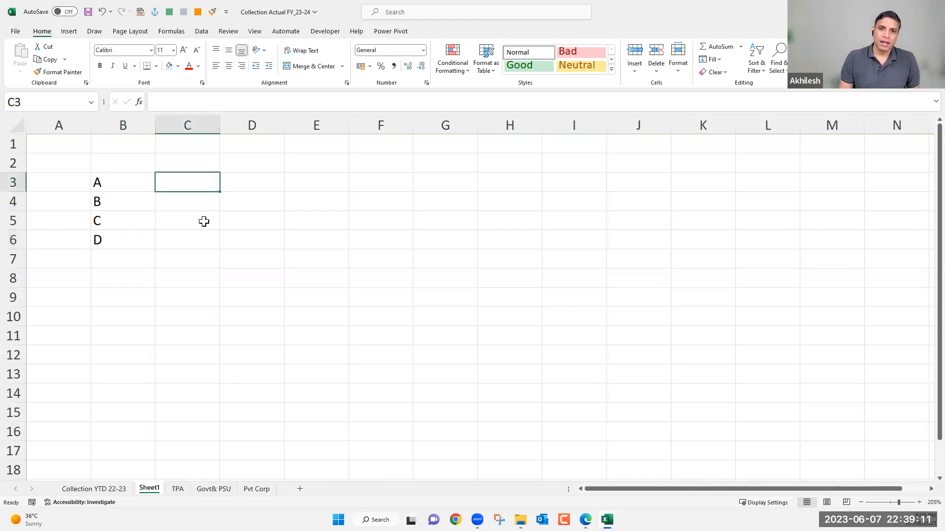
click(241, 183)
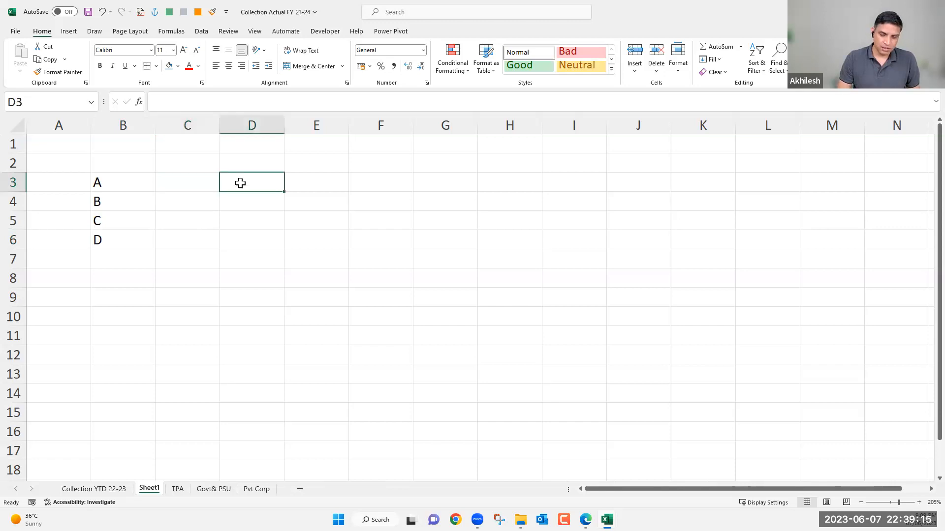
text(E)
key(Return)
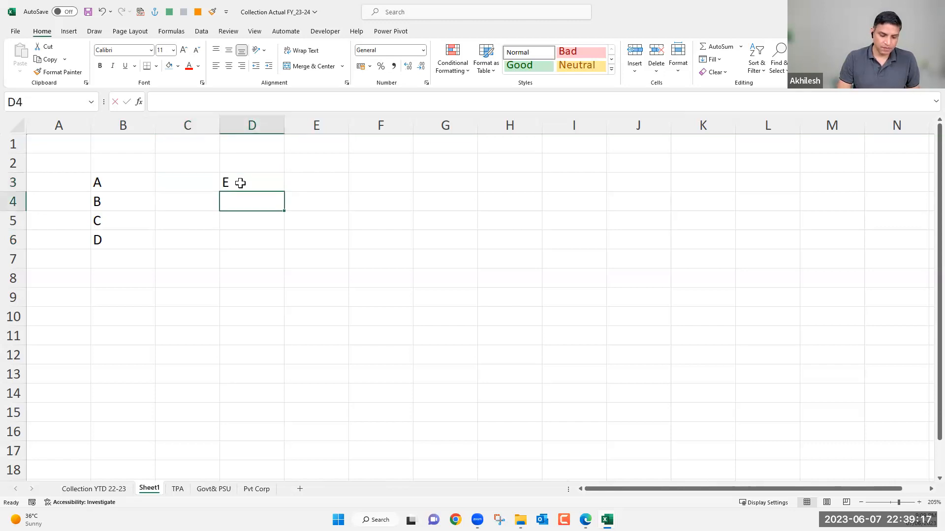
text(F)
click(240, 183)
text(G)
key(Return)
text(H)
key(Return)
text(E)
key(Return)
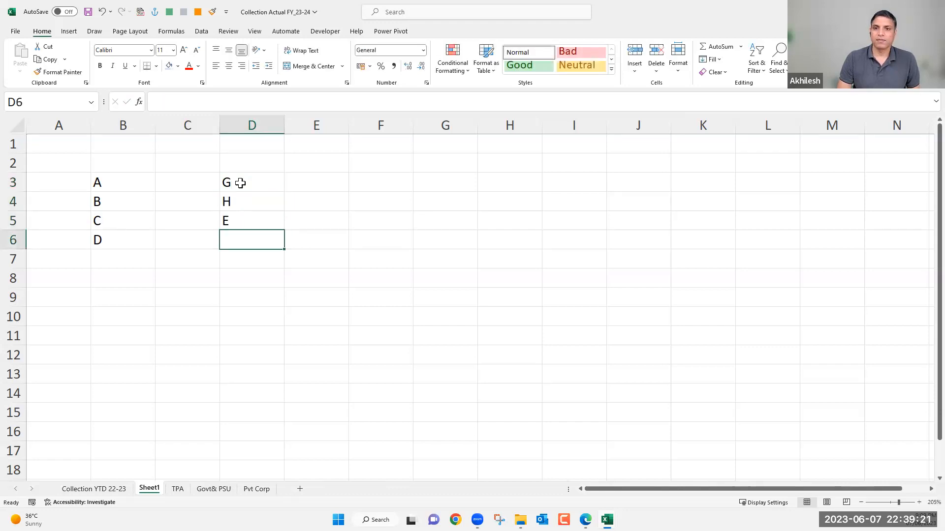
text(F)
key(Up)
key(Down)
key(Down)
text(H)
key(Return)
text(I)
key(Return)
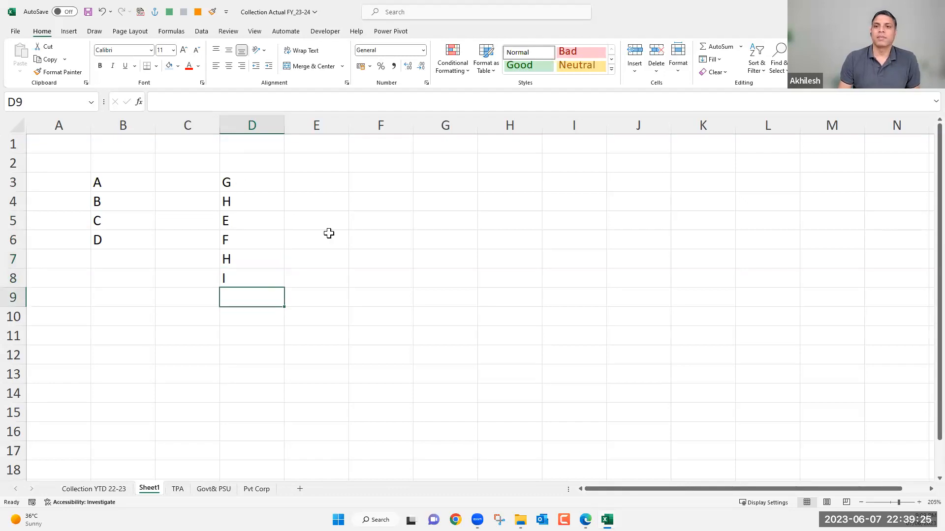
click(394, 182)
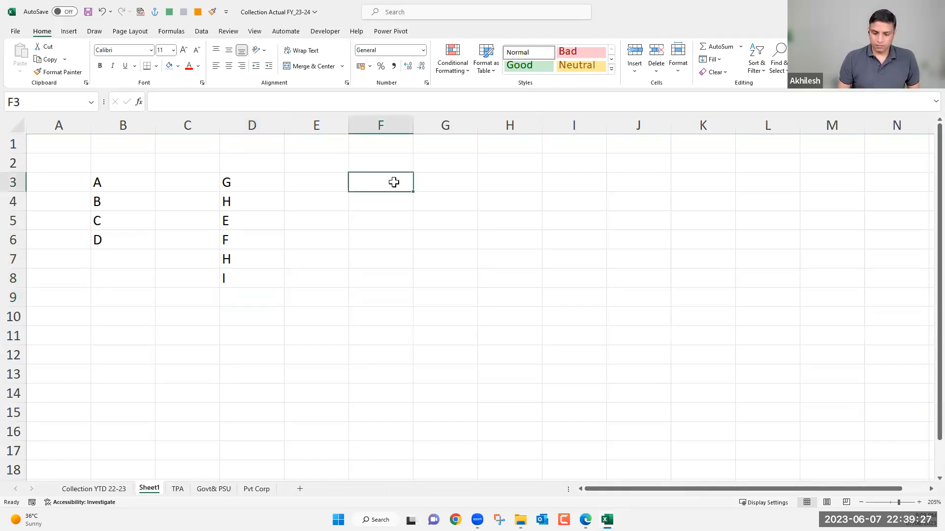
text(=)
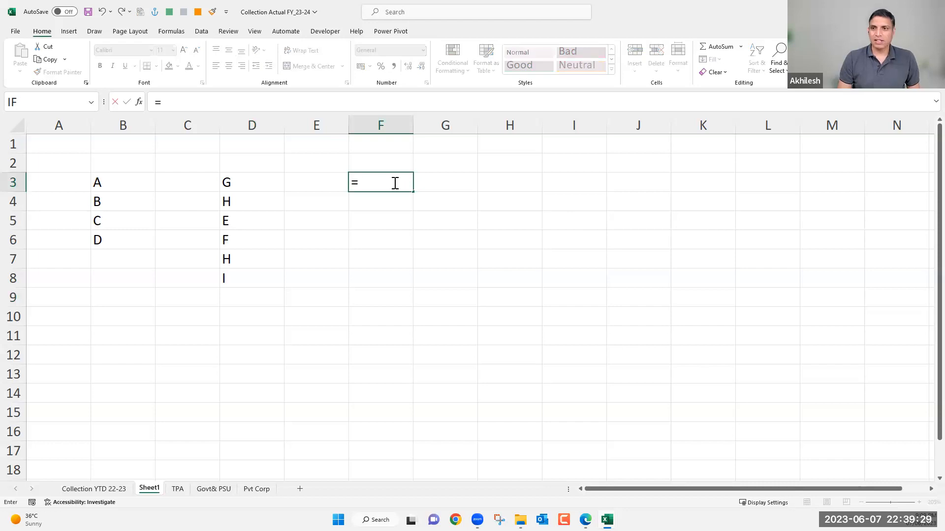
text(vs)
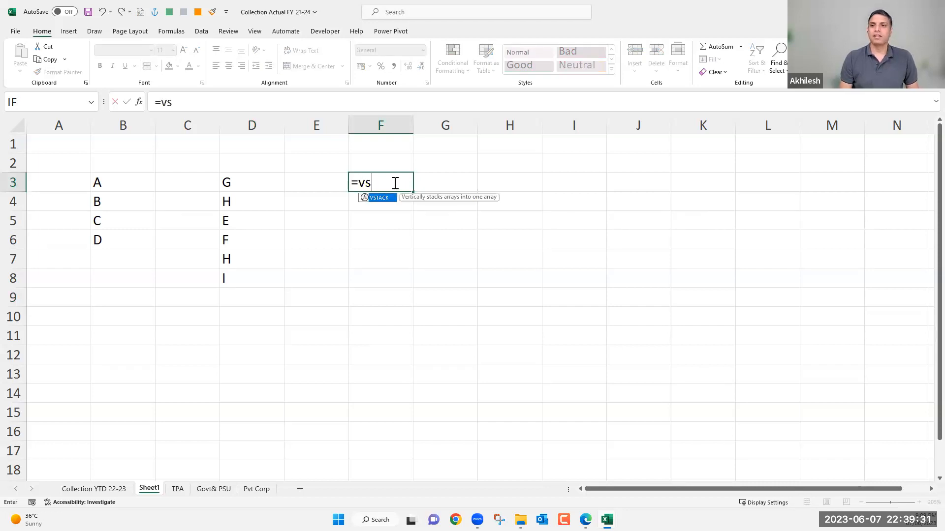
key(Tab)
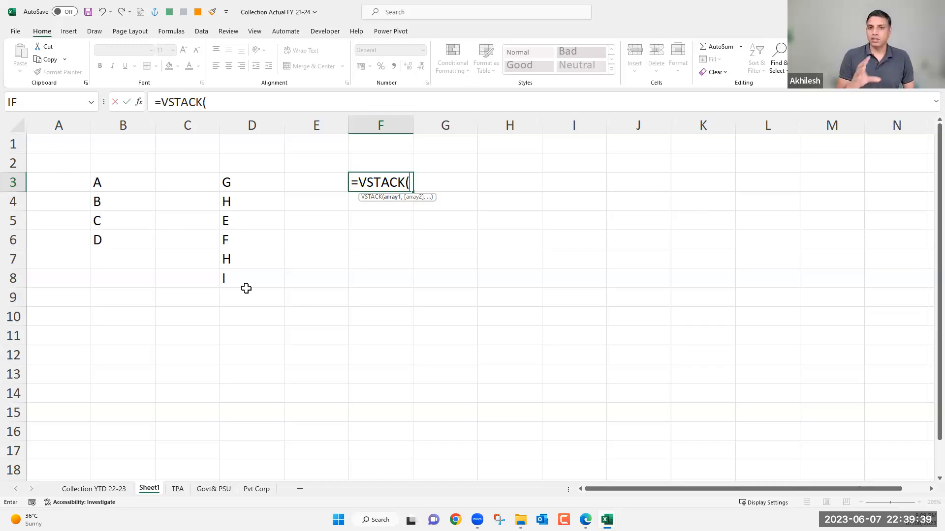
key(Escape)
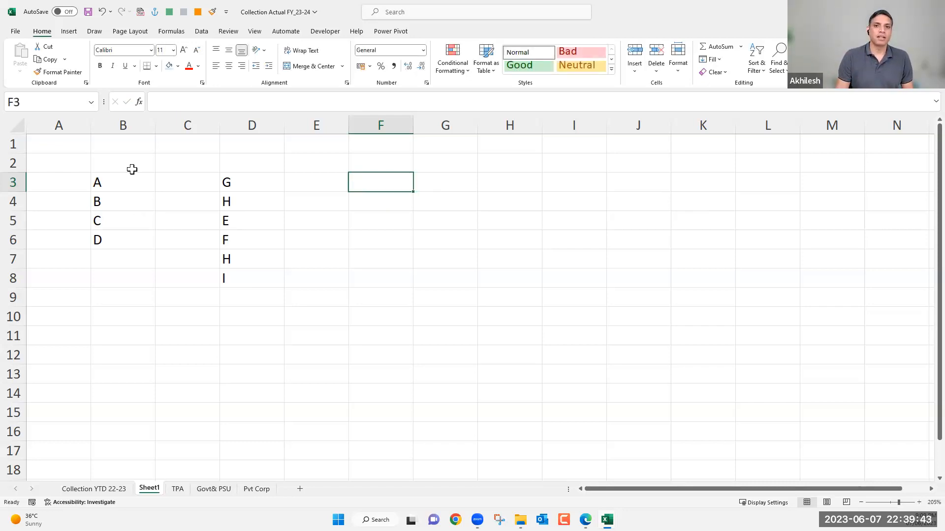
click(132, 161)
drag(235, 183, 248, 270)
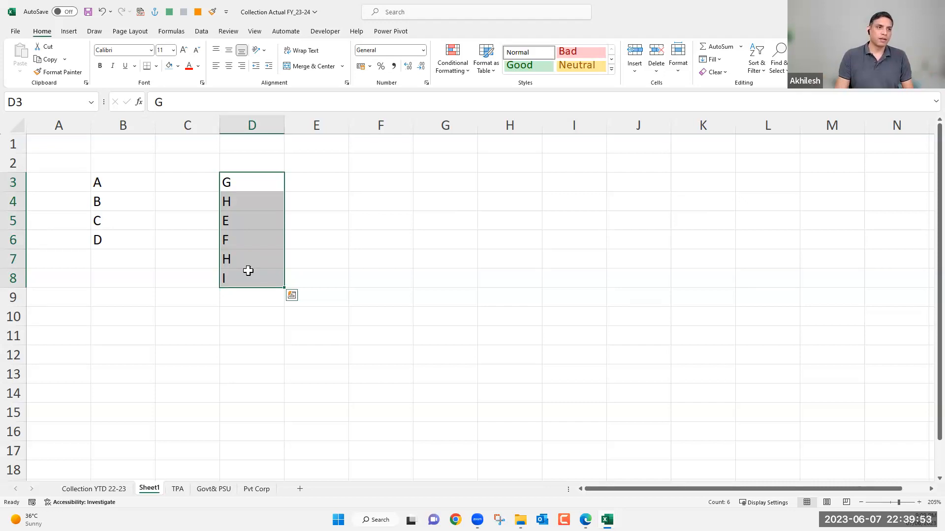
Stack the two lists into one column from F3 with =VSTACK(B3:B6,D3:D8).
click(402, 184)
text(=vst)
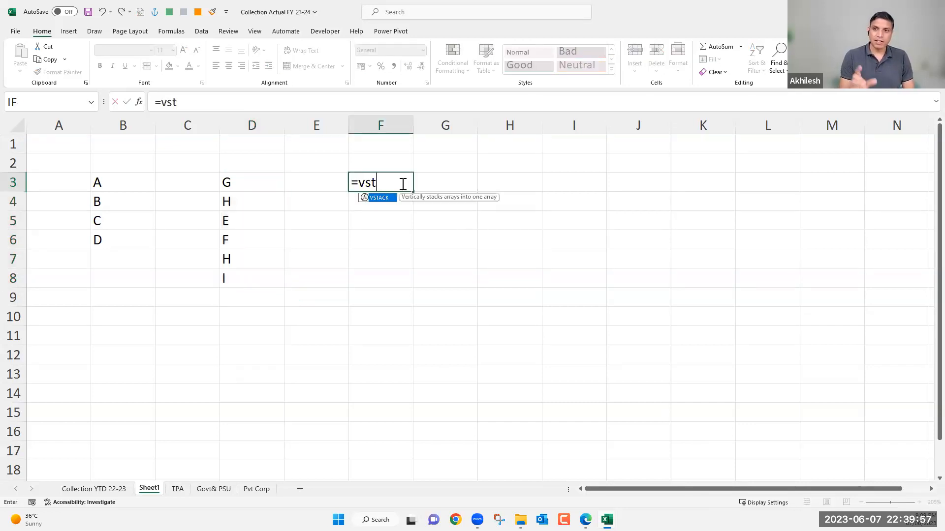
key(Tab)
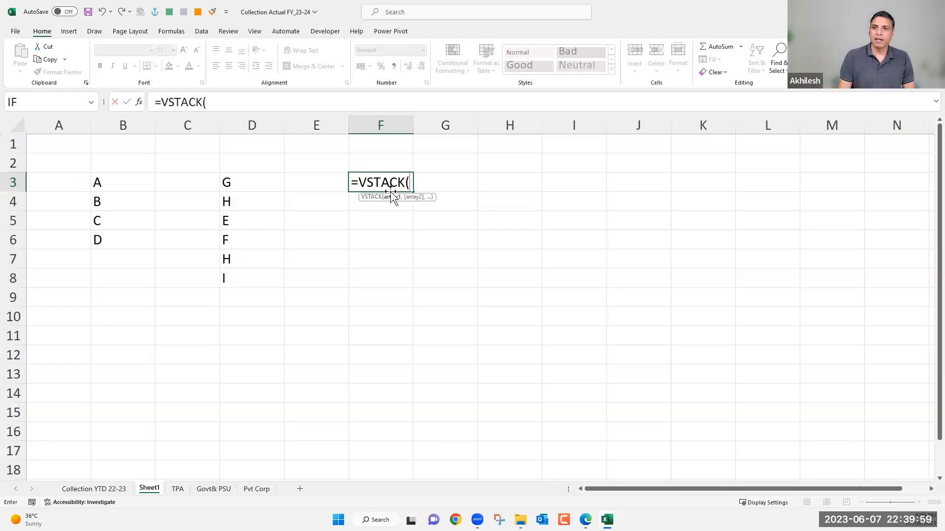
drag(110, 183, 119, 240)
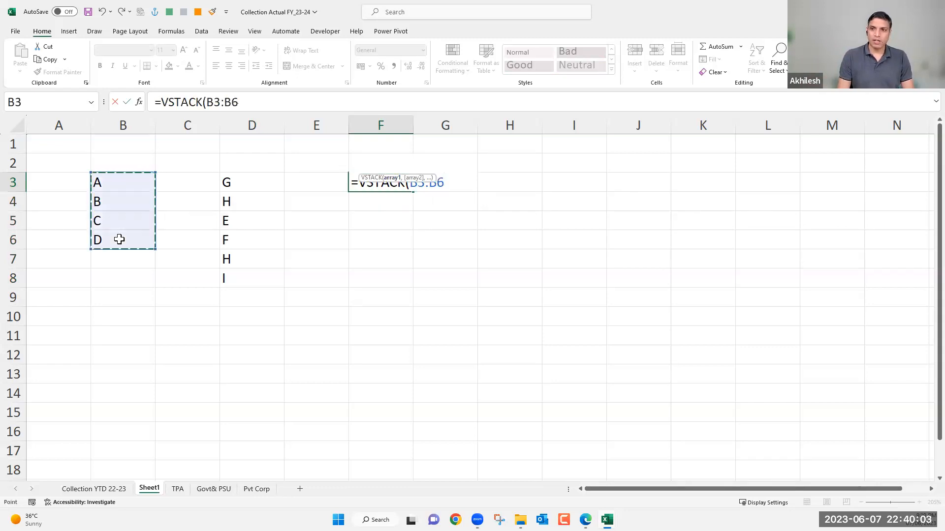
text(,)
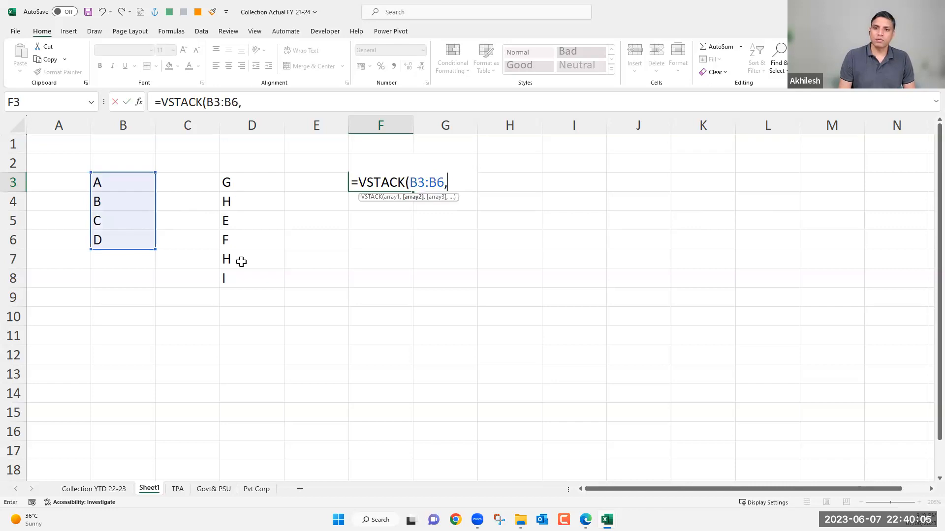
drag(228, 183, 243, 273)
text())
key(Return)
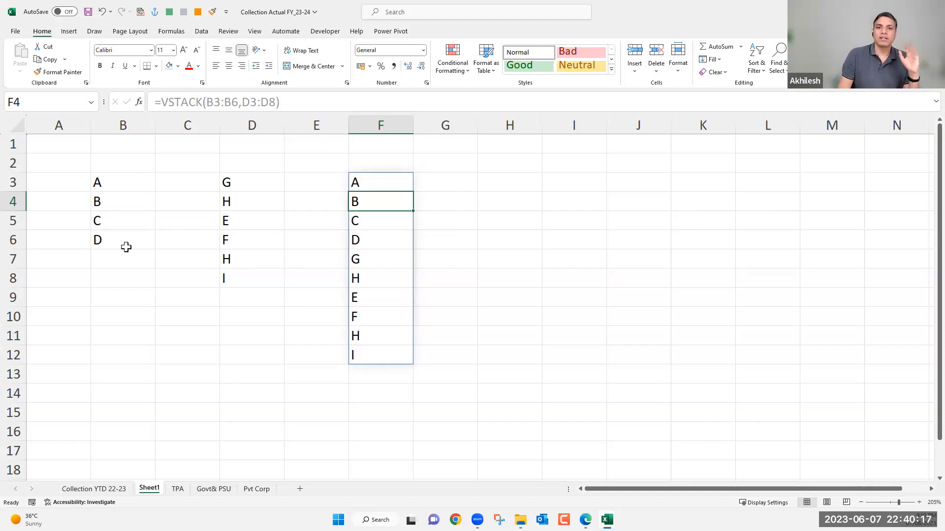
Label the two source lists with the headers M1 in B2 and M2 in D2.
click(124, 164)
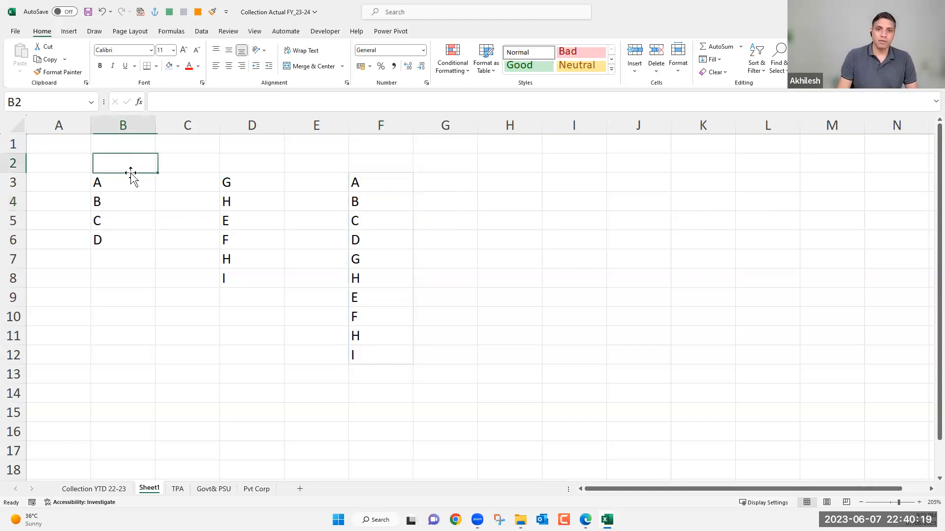
text(M1)
click(253, 168)
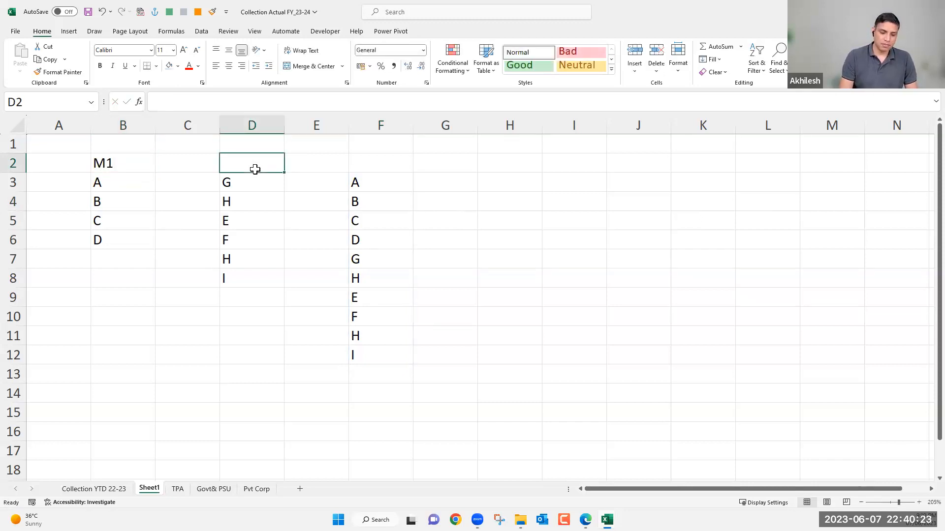
text(M2)
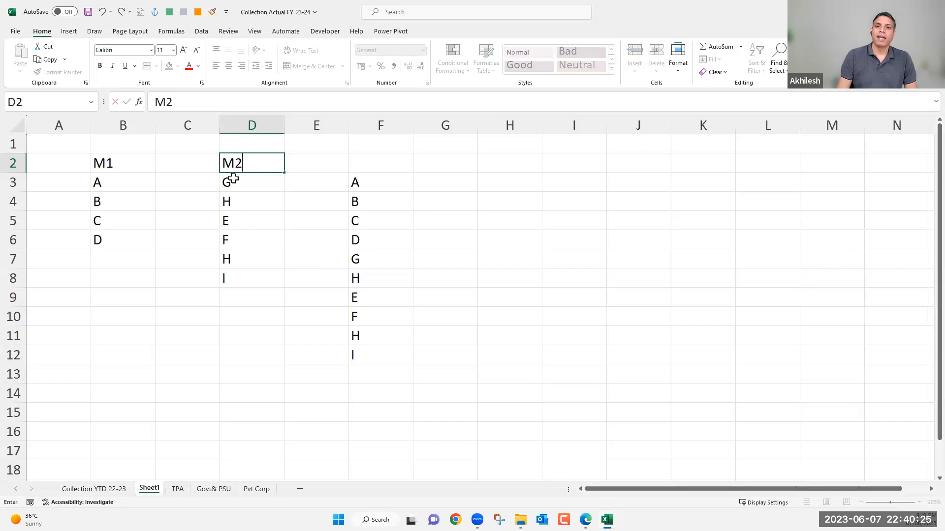
Copy H and E from D4:D5 to the end of the M1 list in B7:B8.
drag(238, 204, 242, 222)
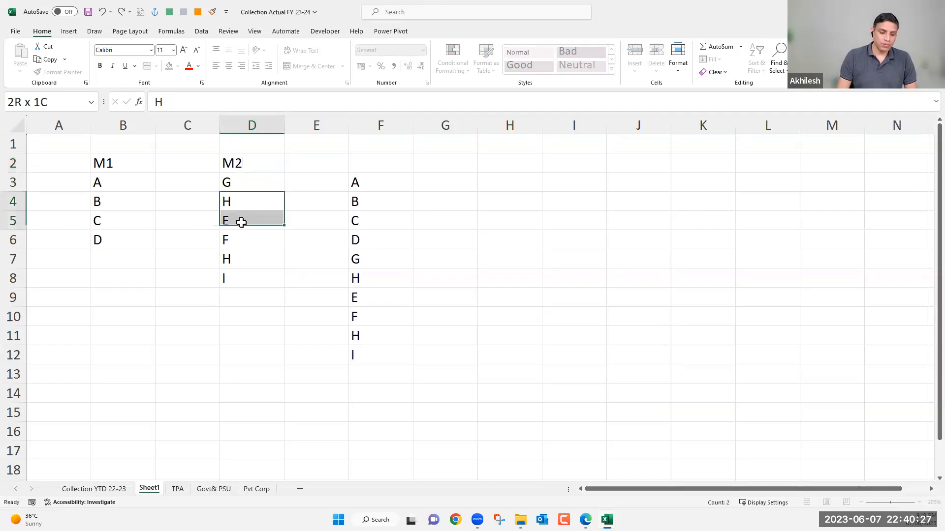
key(ctrl+c)
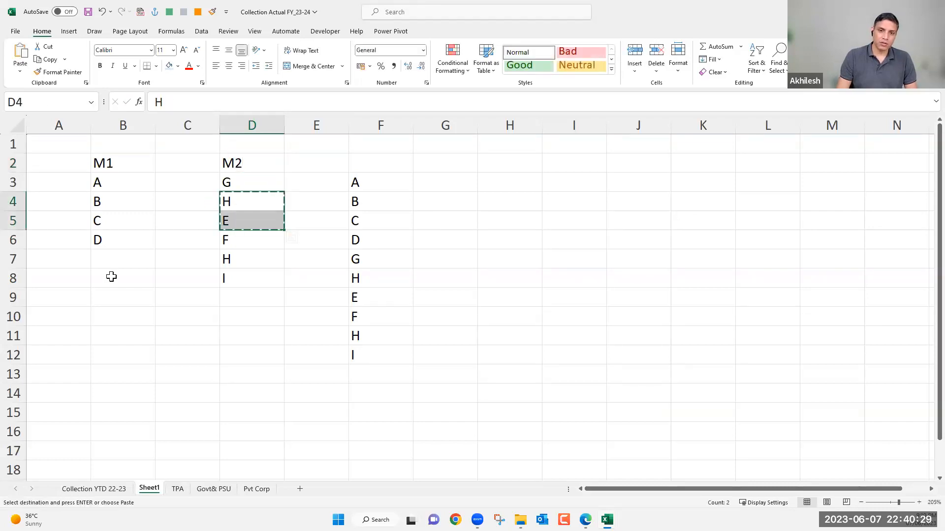
drag(111, 259, 110, 275)
key(ctrl+v)
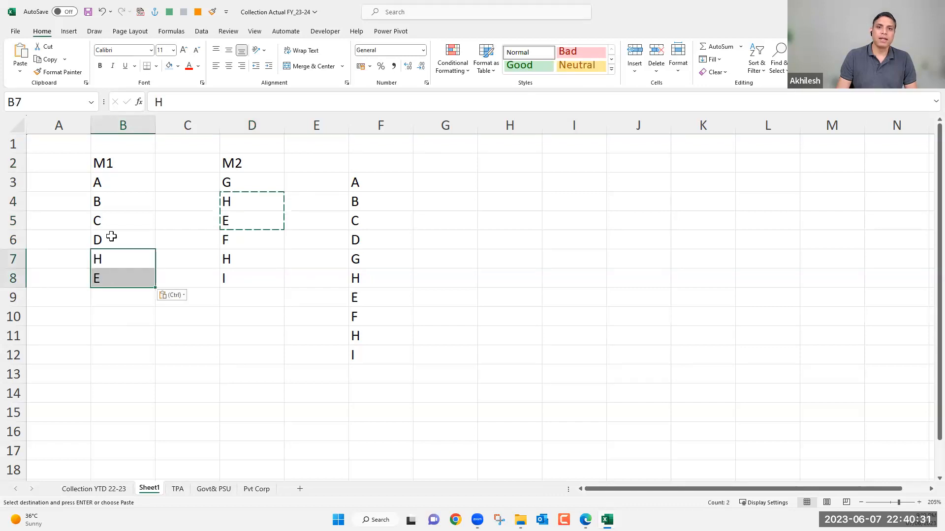
Copy C and D from B5:B6 to the end of the M2 list in D9:D10.
drag(110, 223, 110, 238)
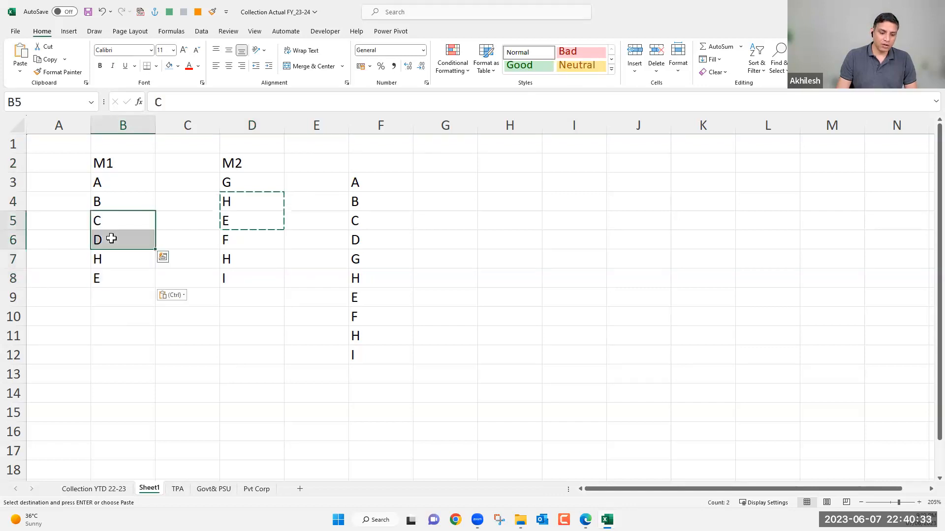
key(ctrl+c)
click(242, 302)
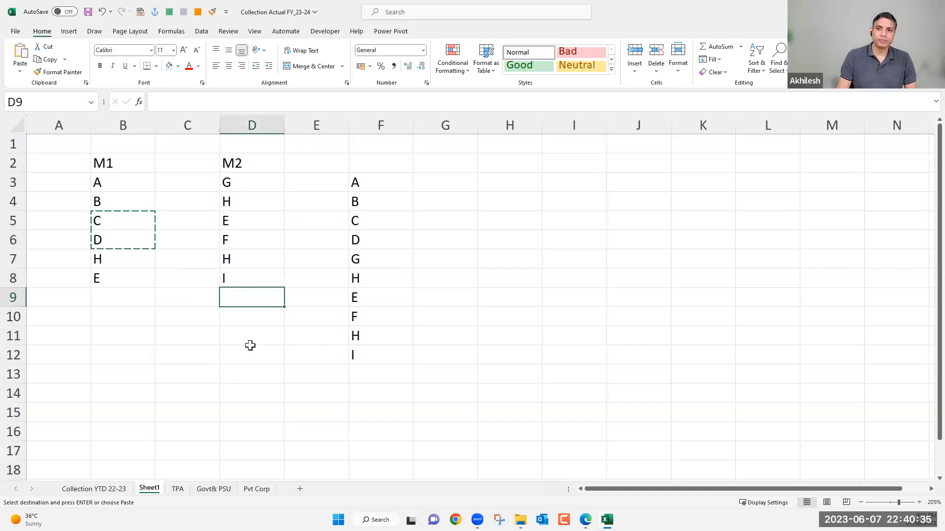
key(ctrl+v)
click(242, 373)
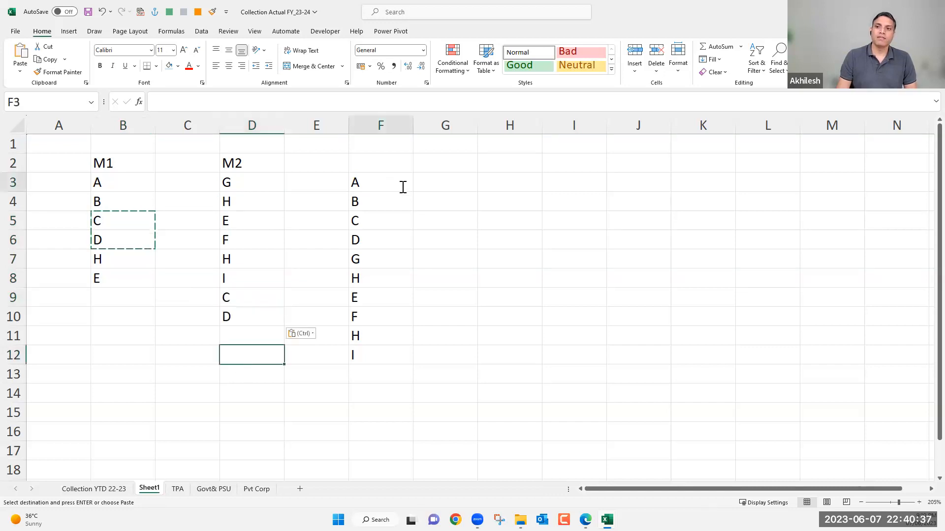
Extend the ranges of the VSTACK formula in F3 to B3:B8 and D3:D10.
double_click(411, 184)
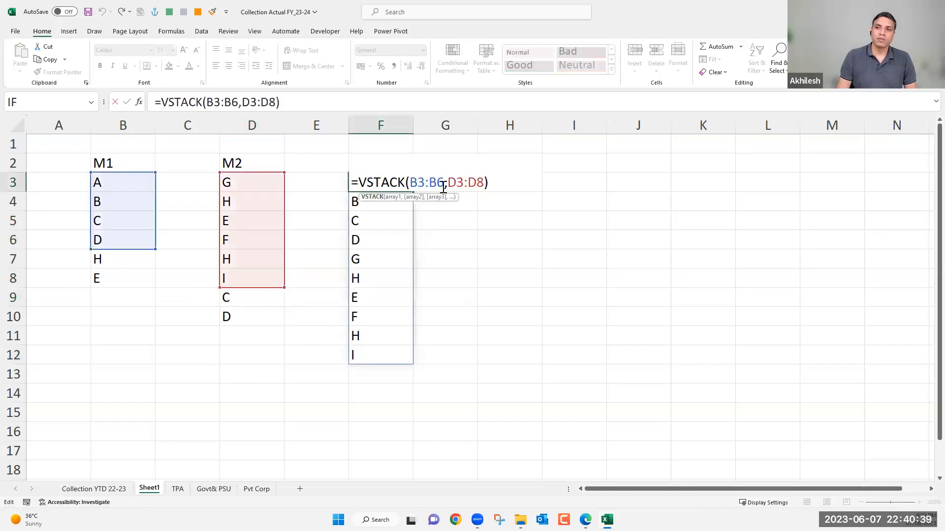
double_click(439, 183)
drag(134, 183, 126, 275)
text(,)
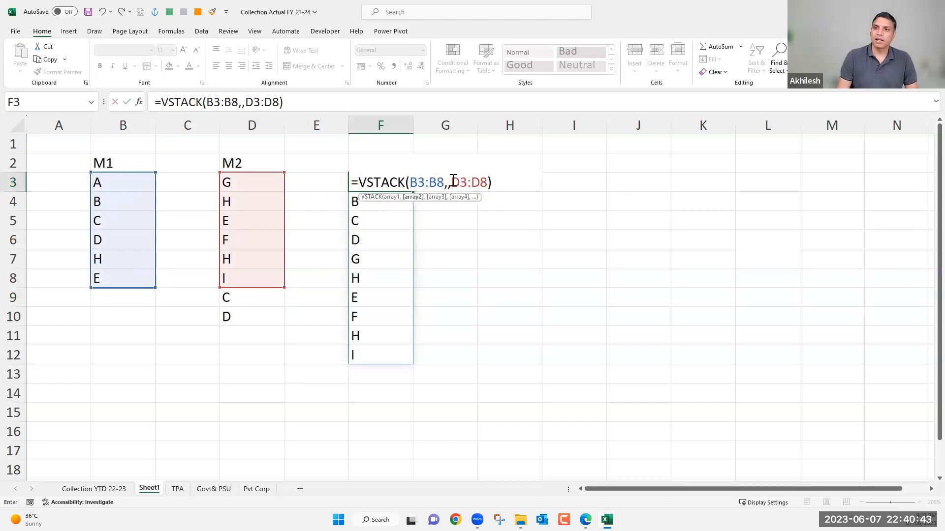
drag(449, 183, 488, 184)
drag(265, 183, 261, 316)
key(Return)
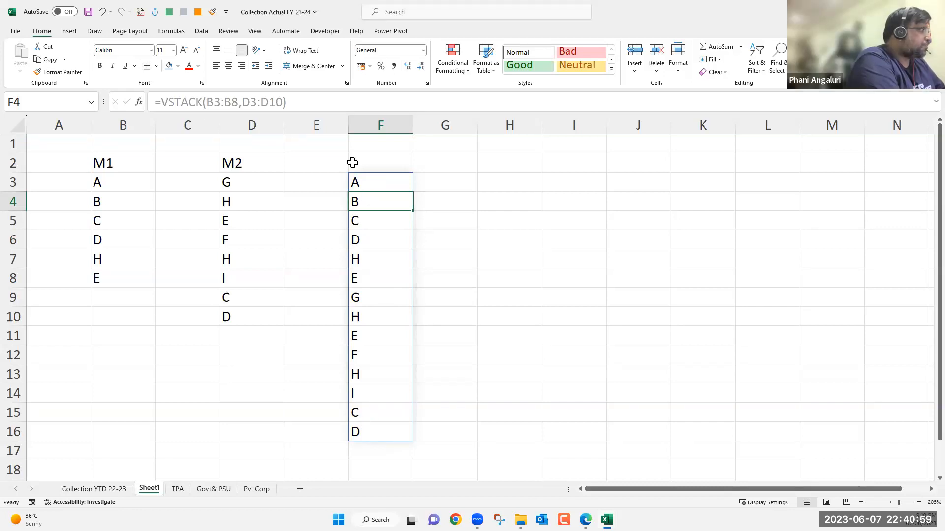
Wrap the VSTACK formula in F3 in UNIQUE, giving =UNIQUE(VSTACK(B3:B8,D3:D10)).
key(Up)
click(164, 102)
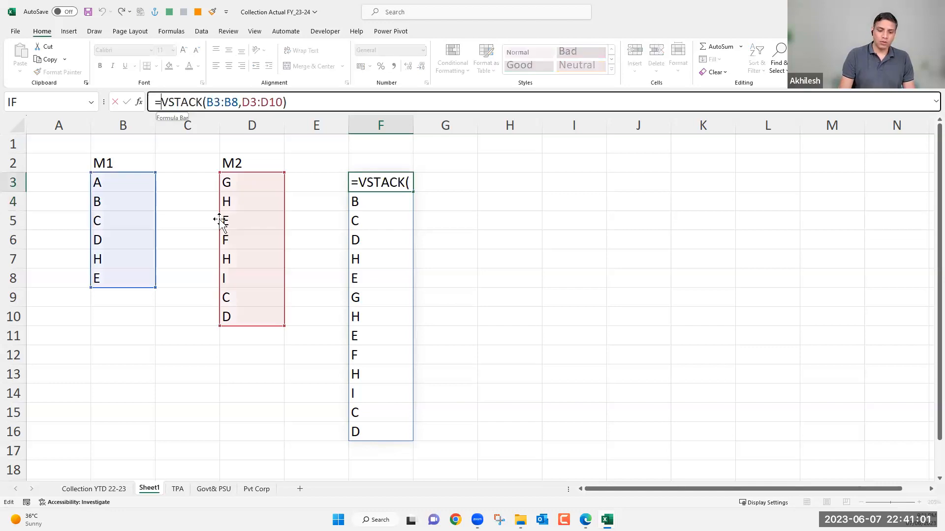
text(uni)
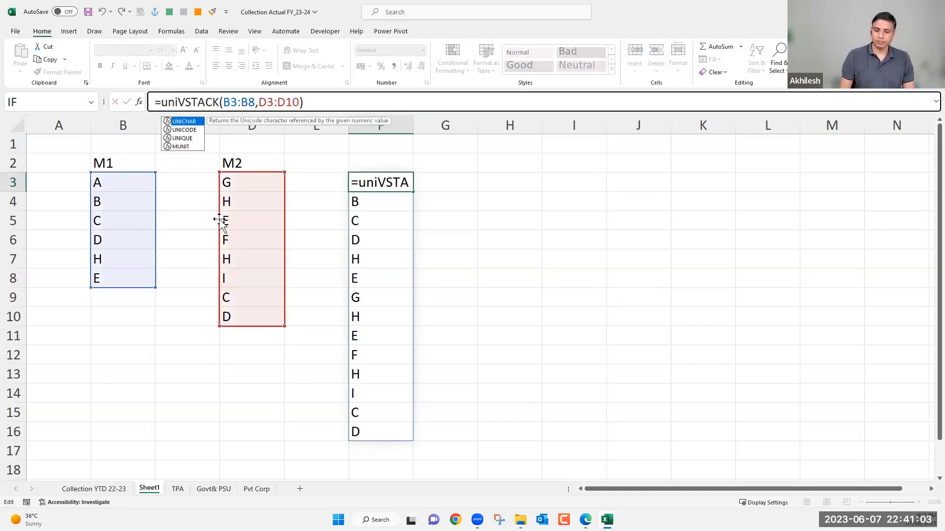
key(Down)
key(Down)
key(Tab)
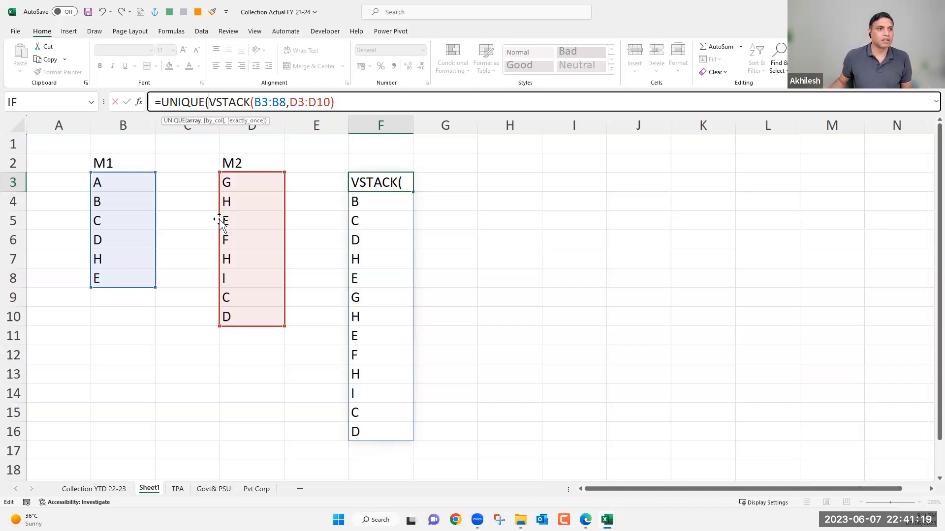
click(360, 103)
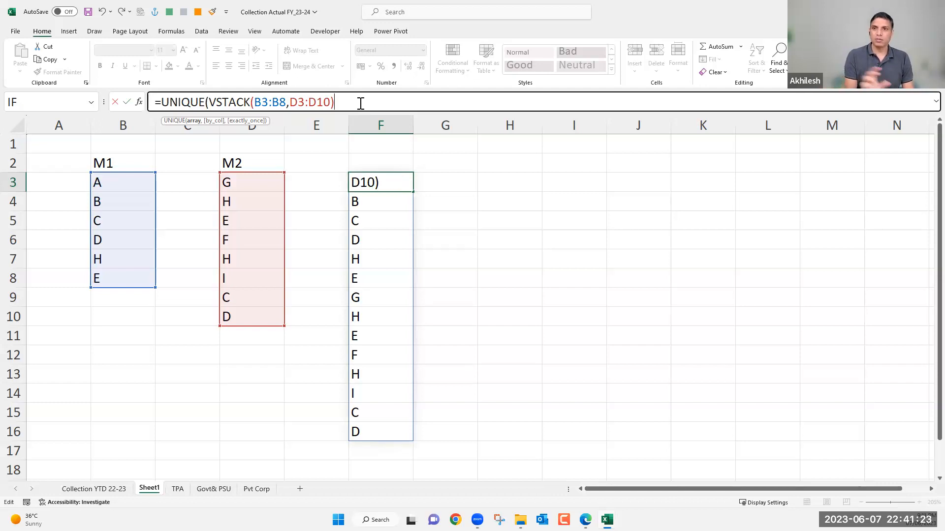
text())
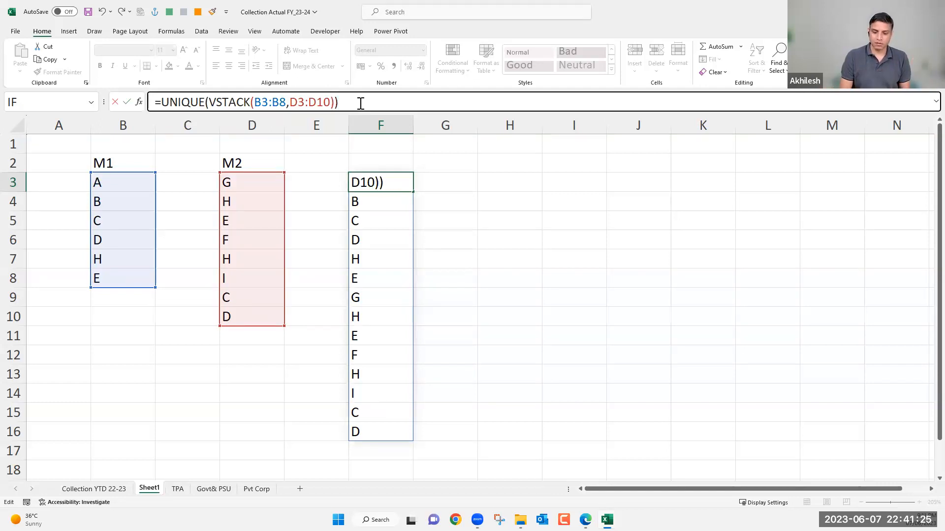
key(Return)
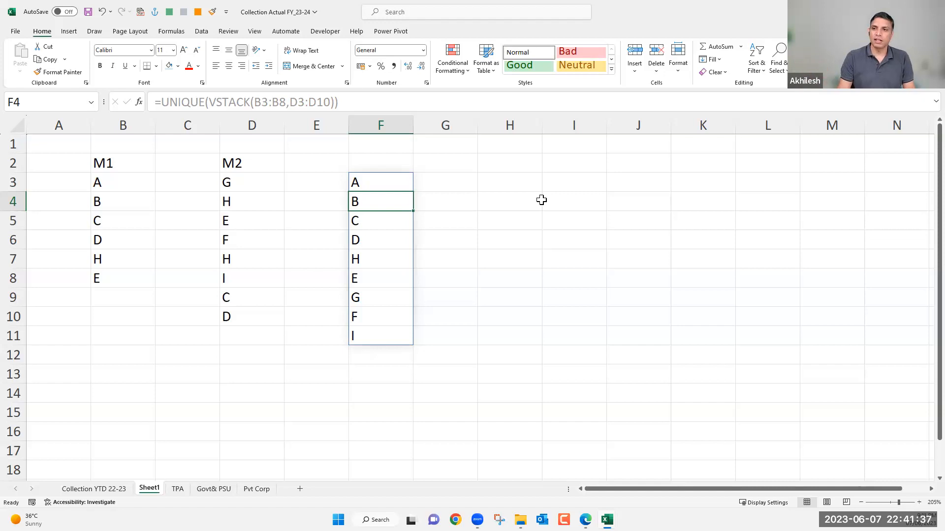
Replace VSTACK with HSTACK in the F3 formula, giving =UNIQUE(HSTACK(B3:B8,D3:D10)).
click(532, 185)
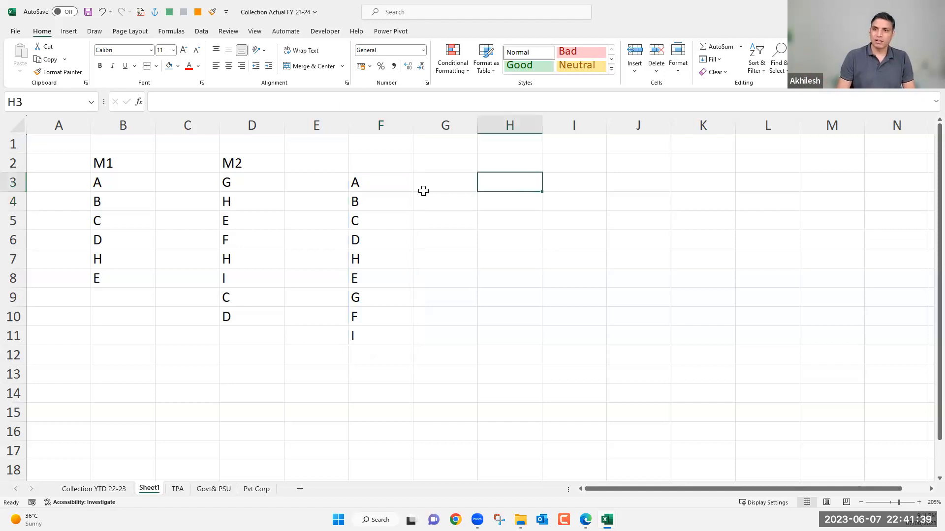
key(Left)
key(Left)
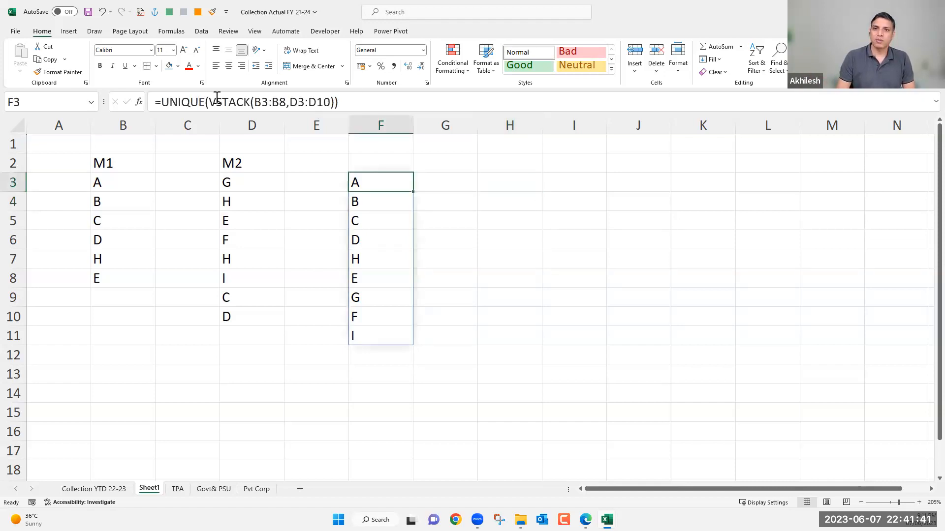
click(218, 102)
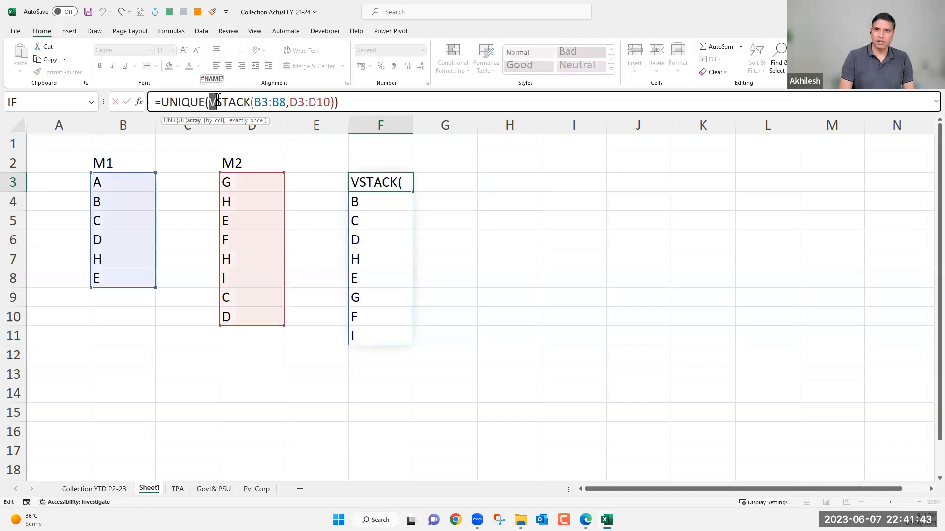
key(BackSpace)
text(H)
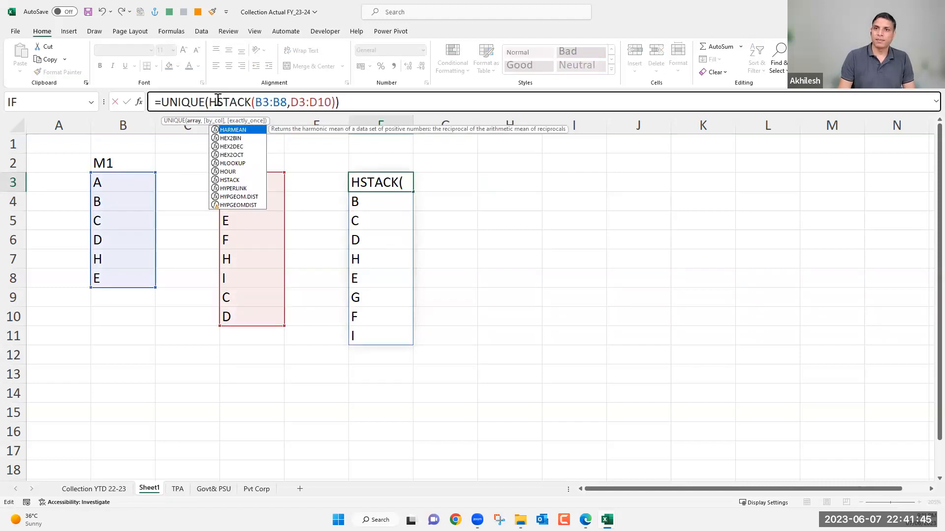
click(363, 98)
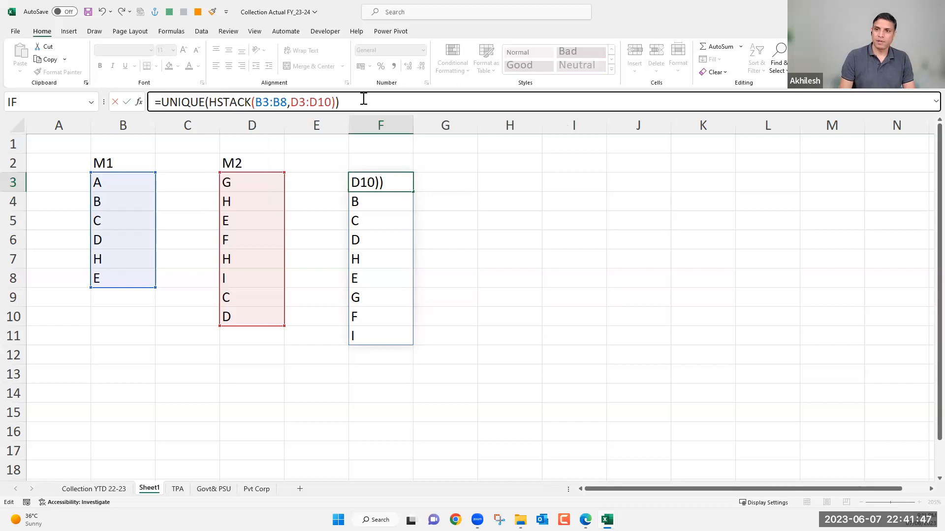
key(Return)
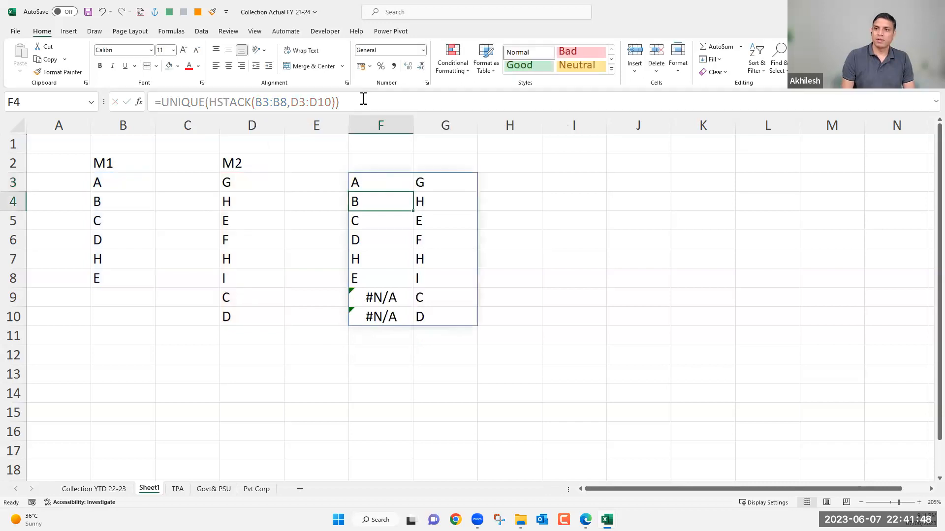
Clear the UNIQUE and HSTACK formula with its spilled output from F3:G10.
click(392, 188)
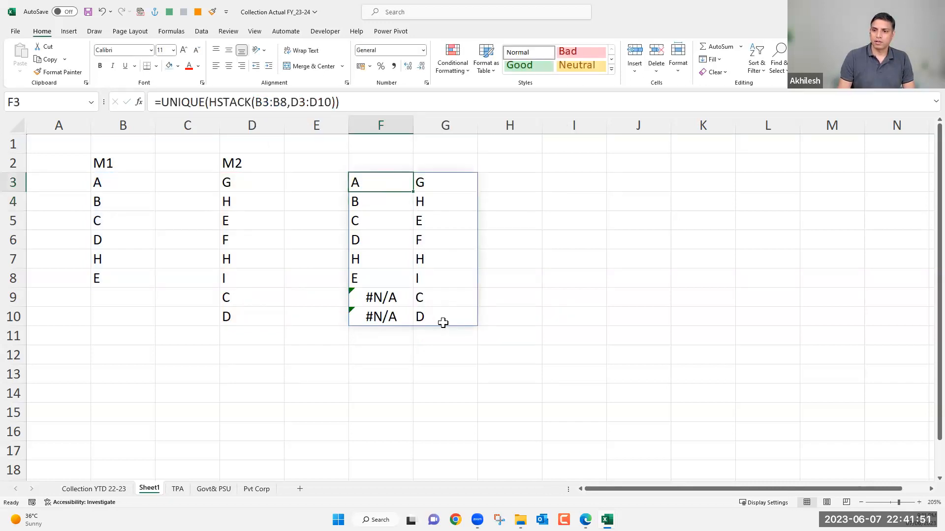
shift+click(443, 320)
key(Delete)
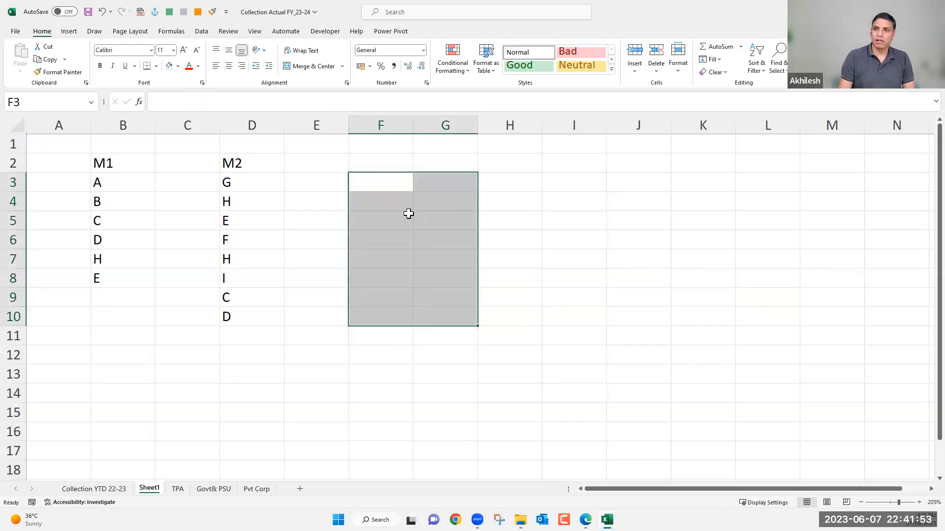
Enter =HSTACK(B3:B8,D3:D10) in F3 to place the M1 and M2 lists side by side.
click(400, 183)
text(=h)
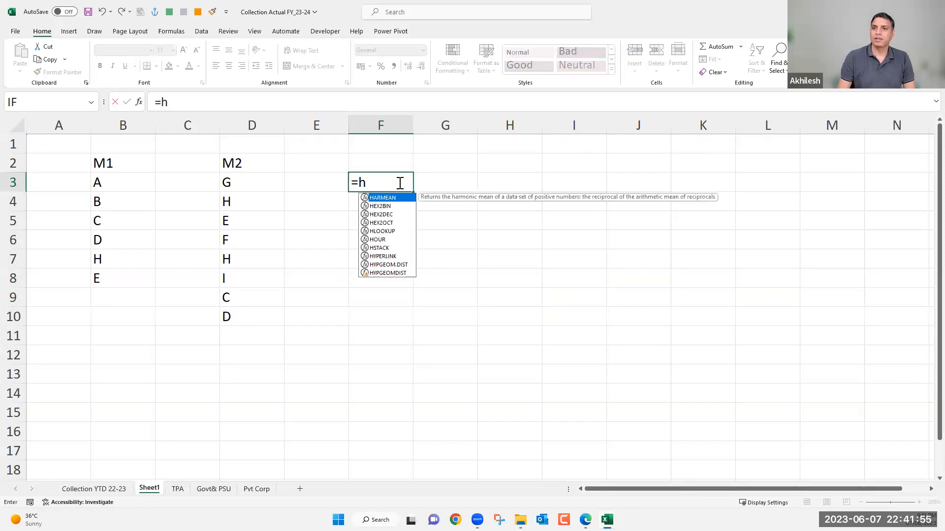
text(s)
key(Tab)
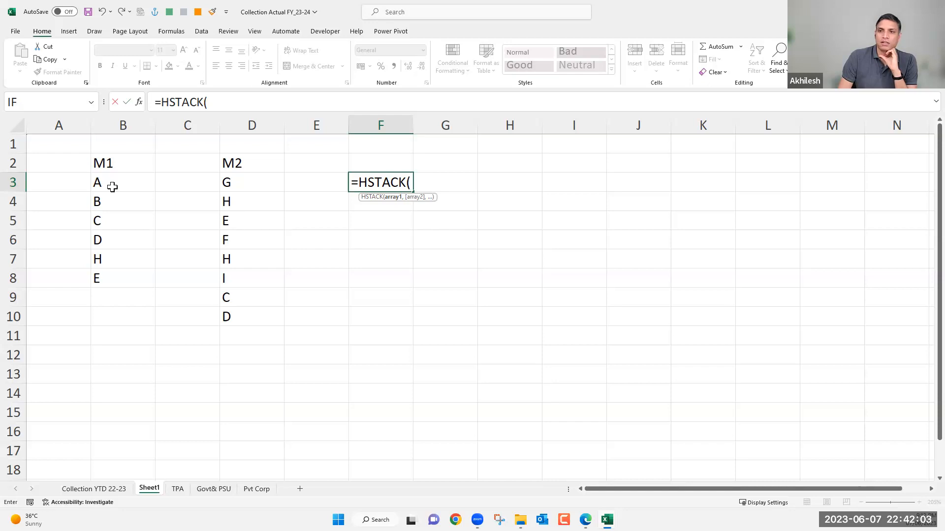
drag(112, 187, 125, 281)
text(,)
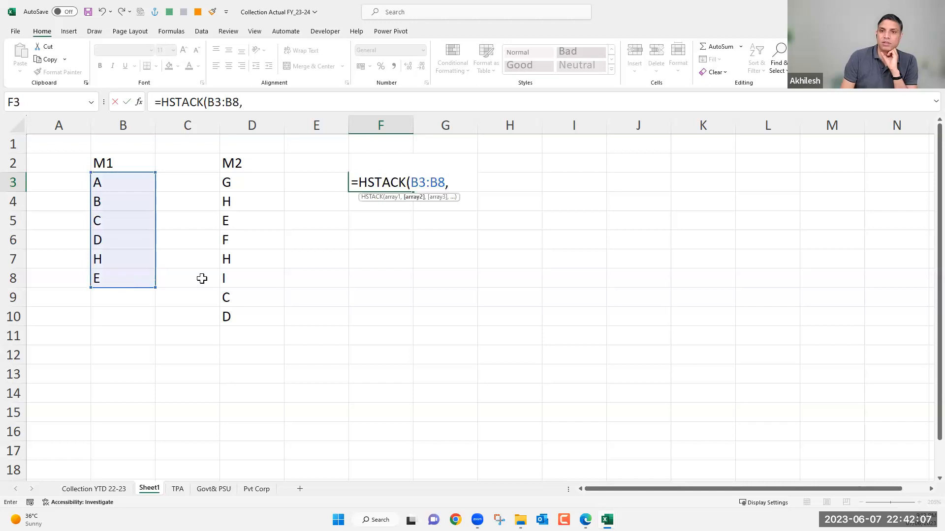
drag(251, 183, 259, 316)
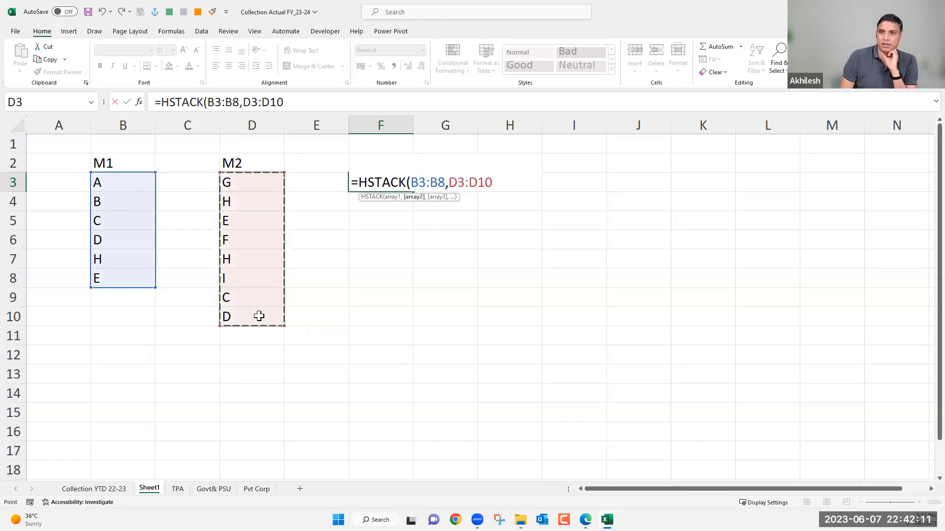
key(Return)
drag(404, 185, 437, 315)
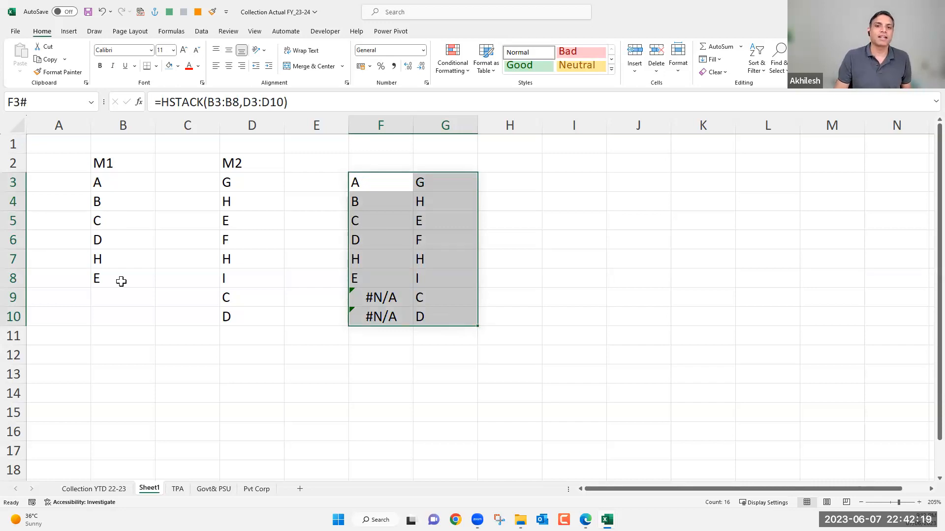
Compare the side-by-side output with the M1 and M2 source lists and delete the HSTACK output from F3:G10.
drag(123, 182, 123, 279)
drag(227, 182, 233, 309)
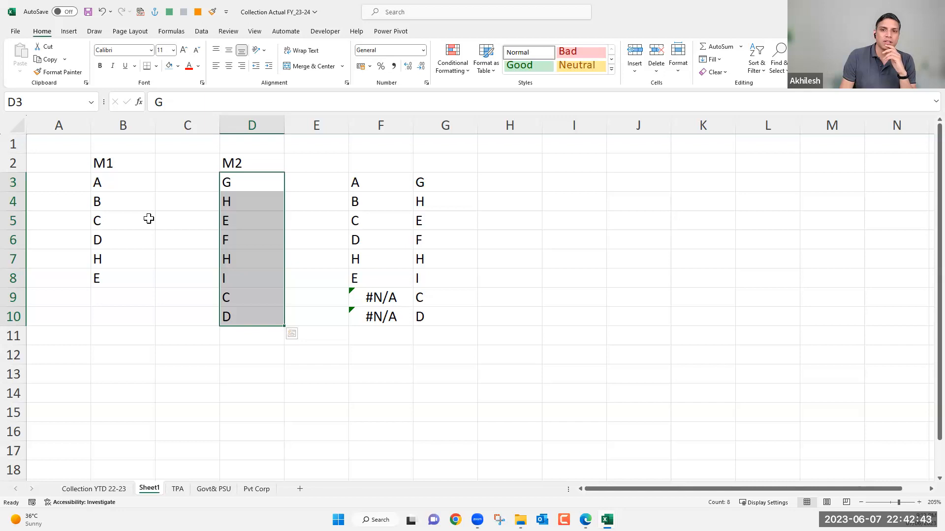
drag(380, 183, 418, 319)
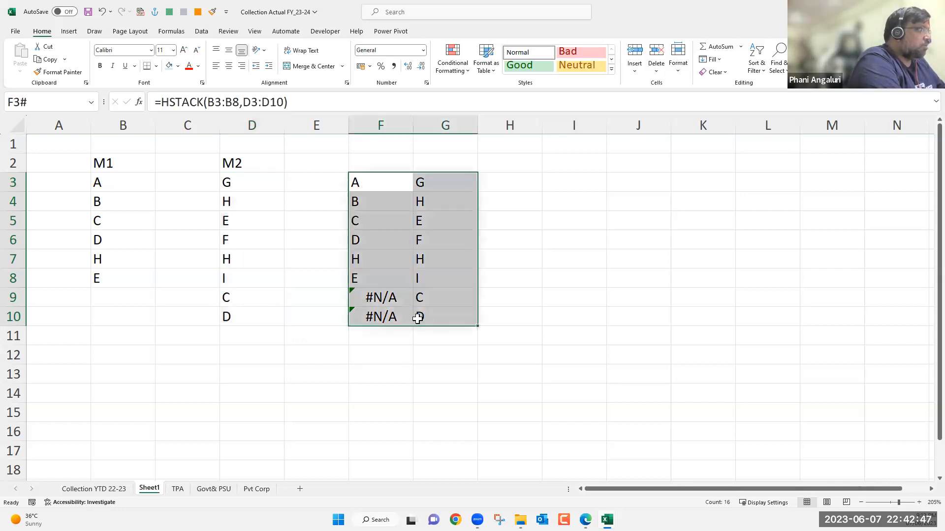
key(Delete)
click(395, 183)
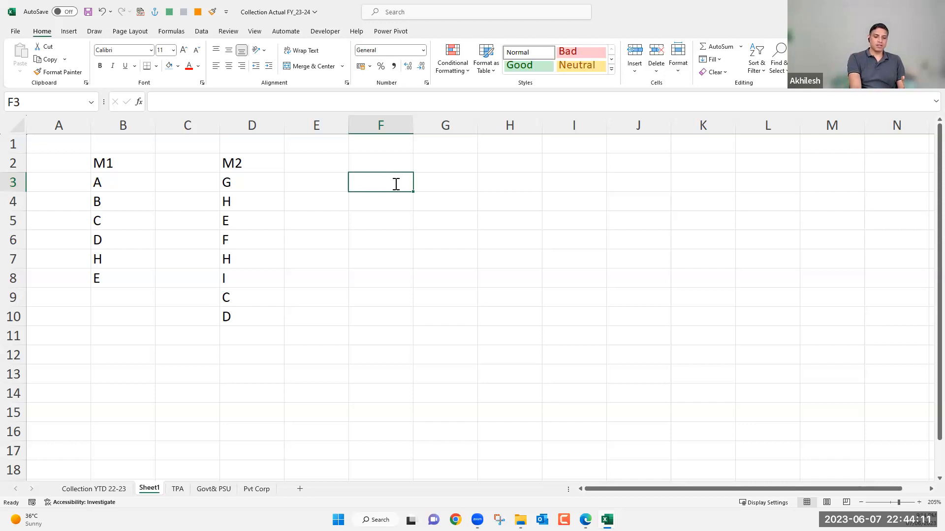
text(=so)
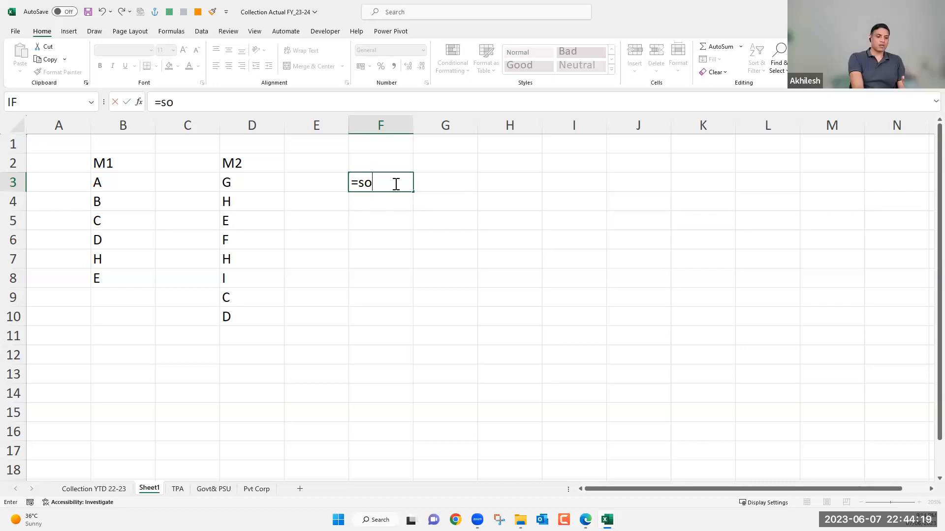
key(Escape)
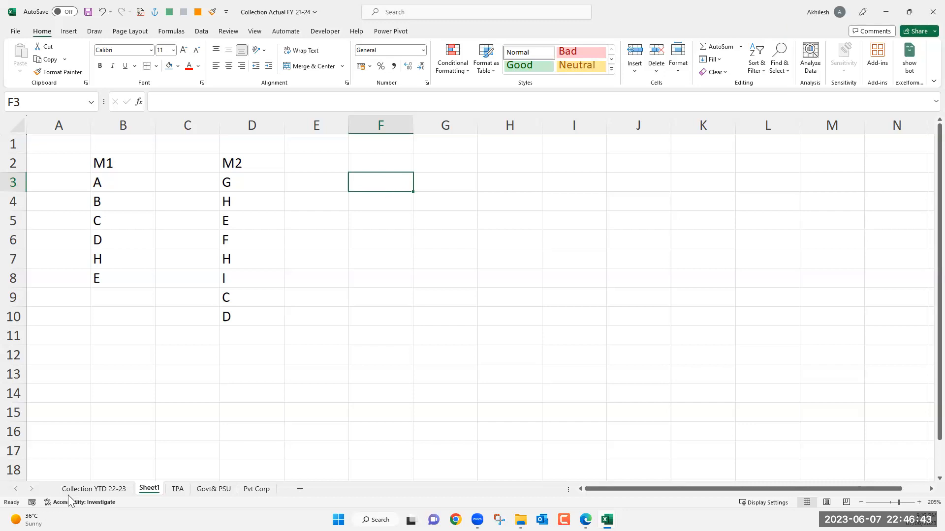
Return to the Collection YTD 22-23 sheet.
click(93, 492)
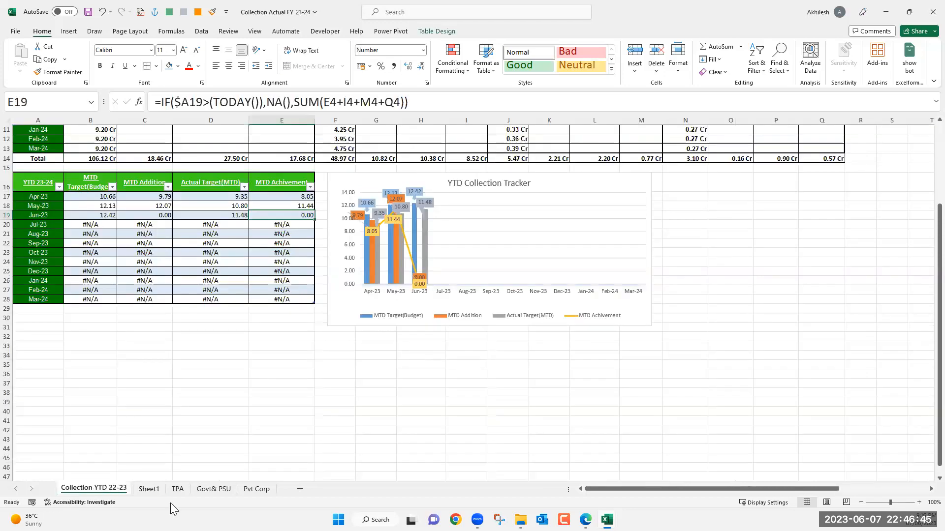